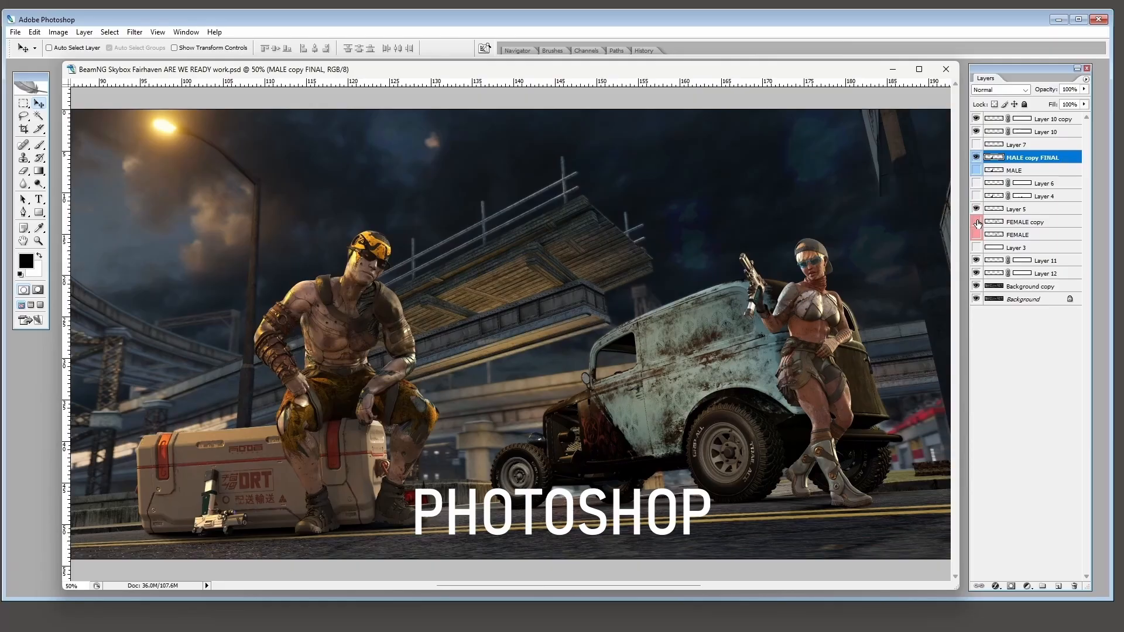
- Toggle the visibility of the FEMALE copy layer to compare the composite with and without it
click(977, 222)
click(976, 222)
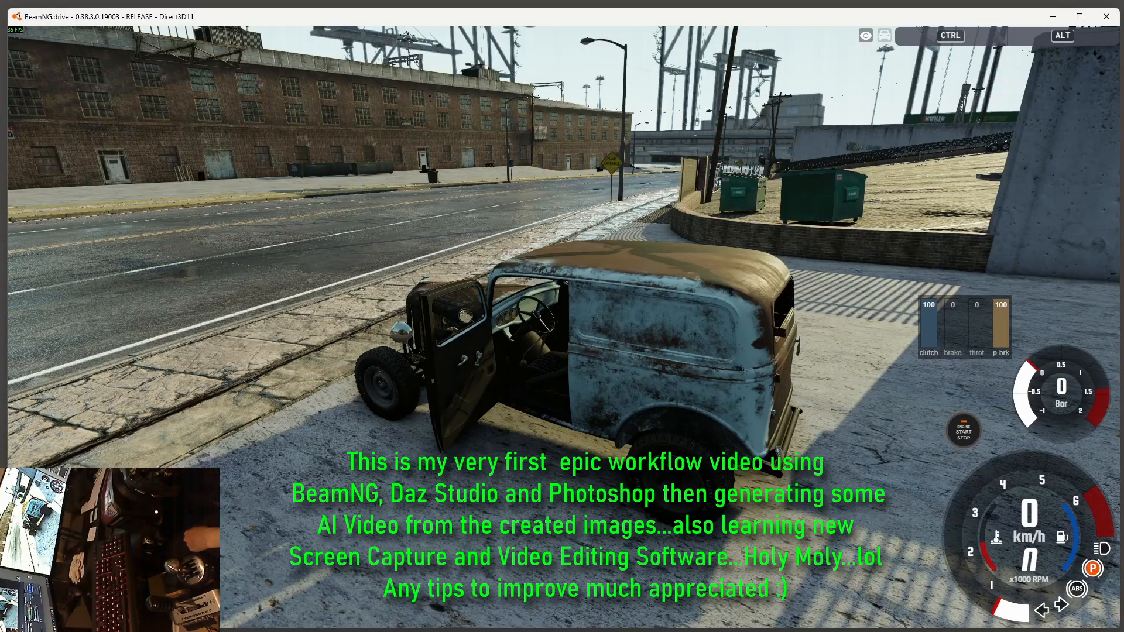
- Switch to BeamNG.drive, close the vehicle's open door and cycle through the vehicle cameras while driving along the street
click(468, 363)
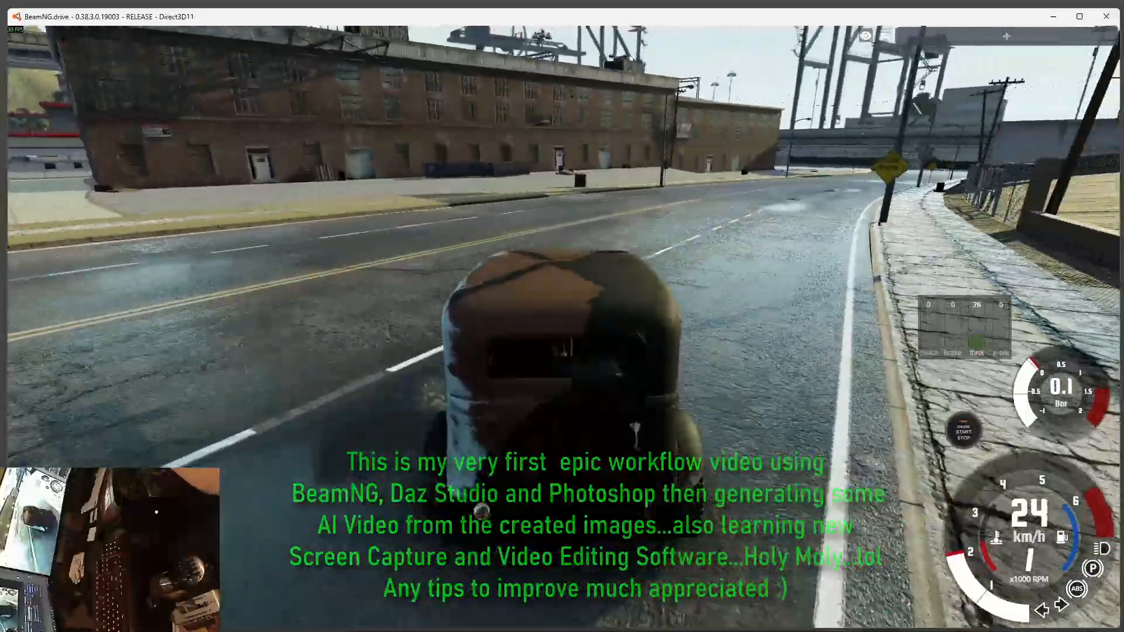
key(c)
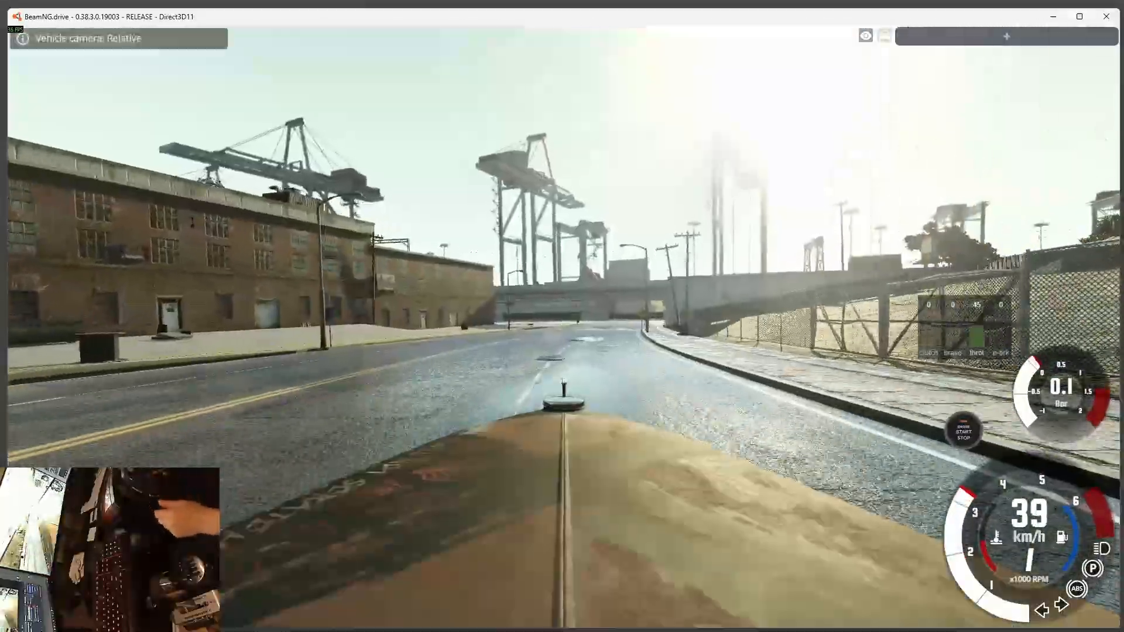
key(c)
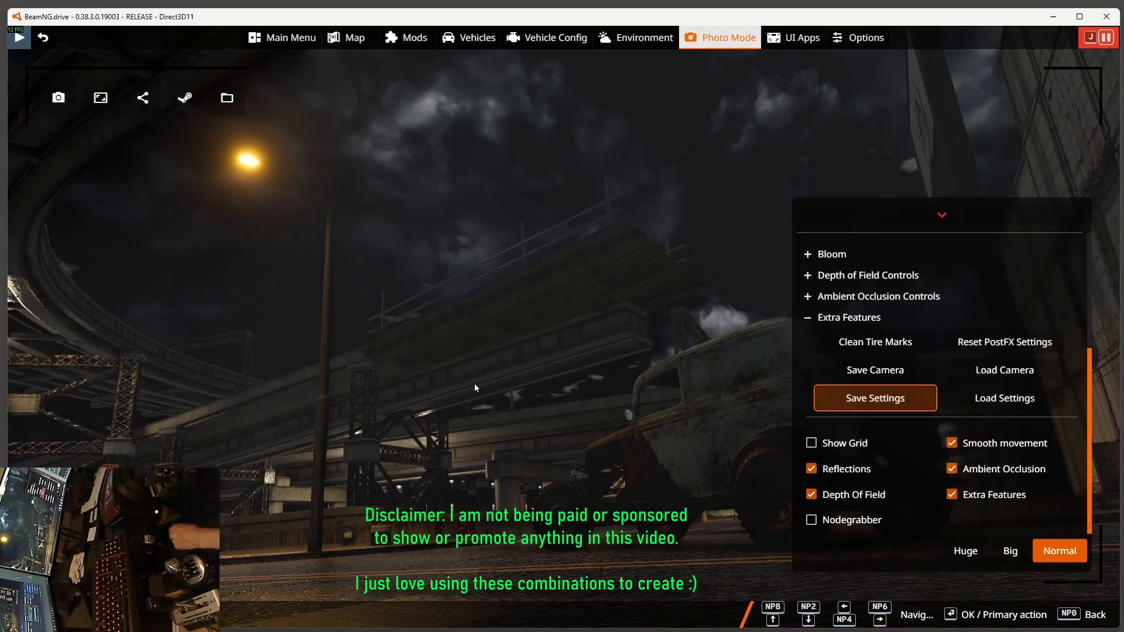
- Preview the night scene without the interface, and save the current photo mode settings and camera position
key(alt+u)
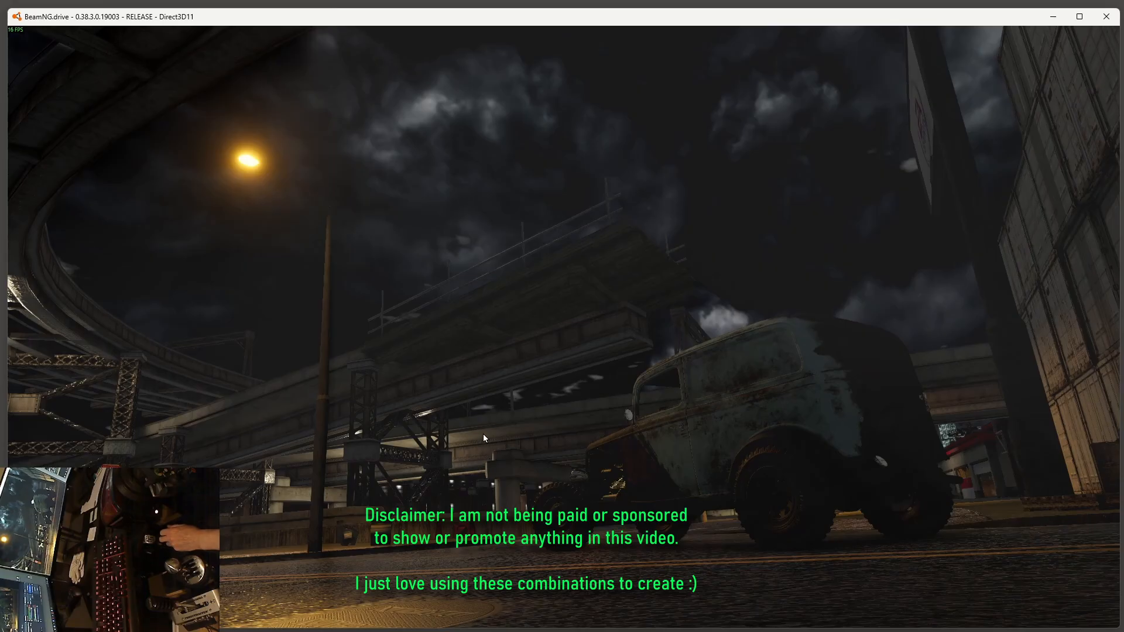
key(alt+u)
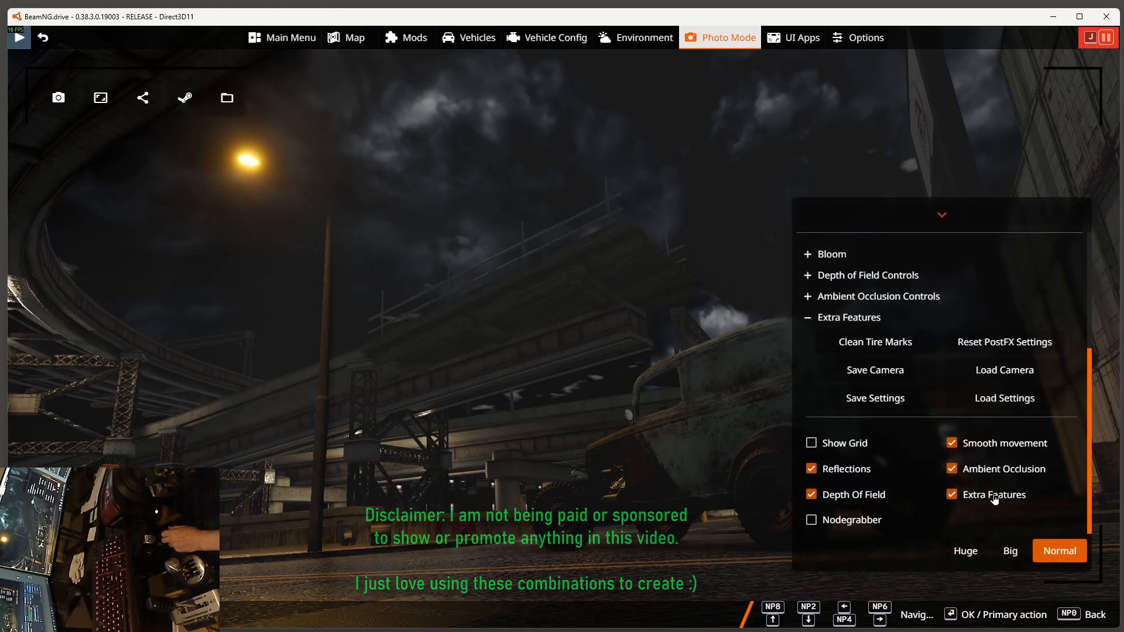
click(807, 319)
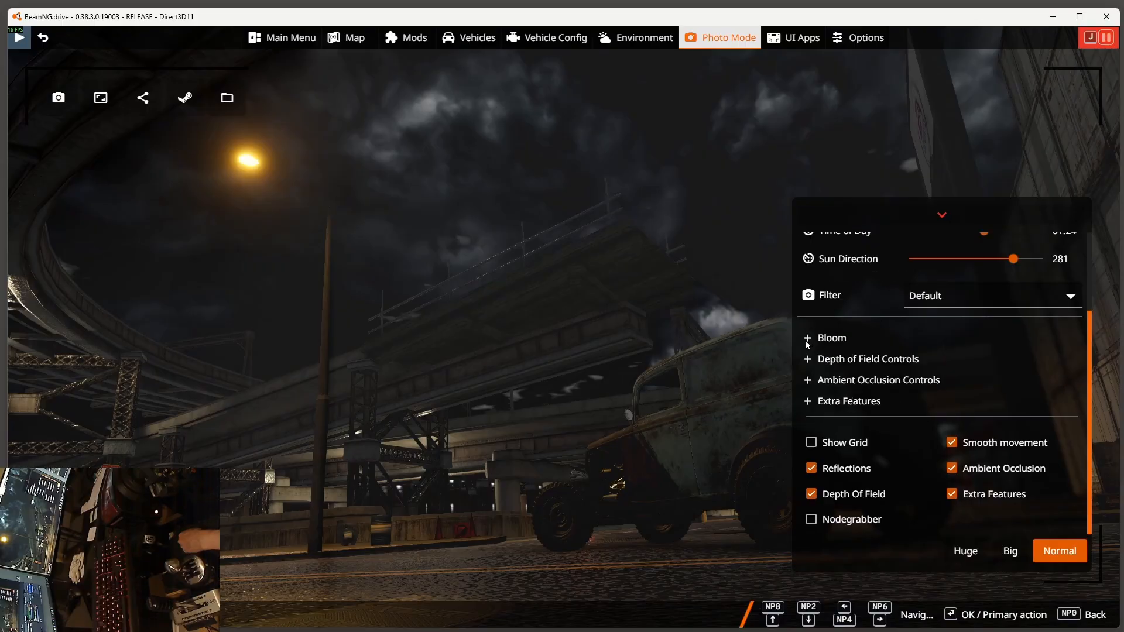
click(808, 402)
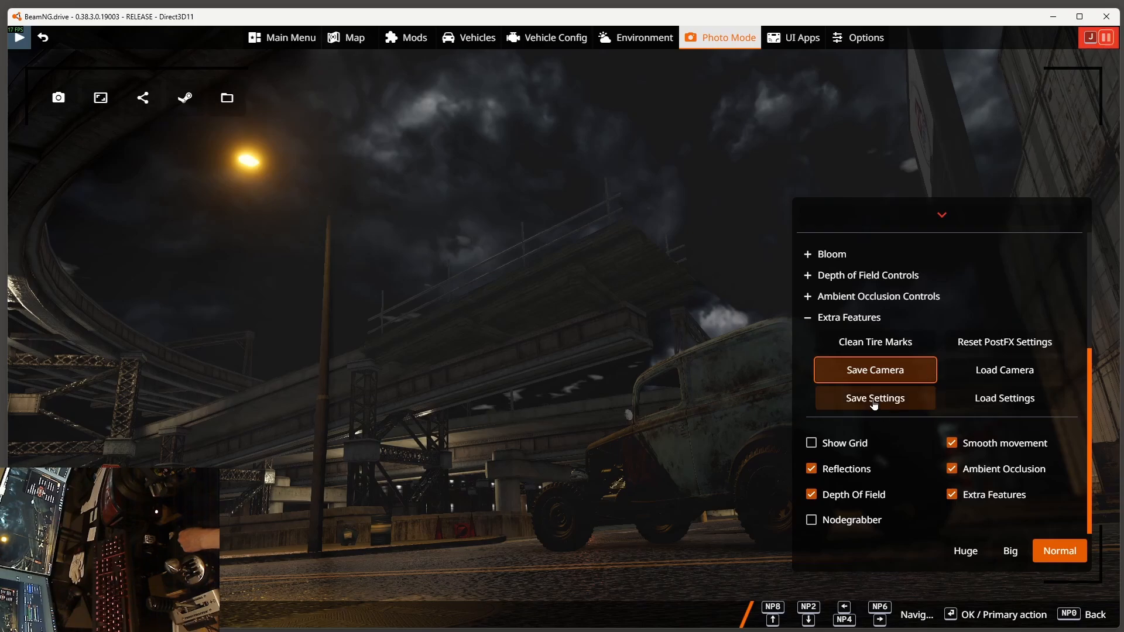
click(875, 399)
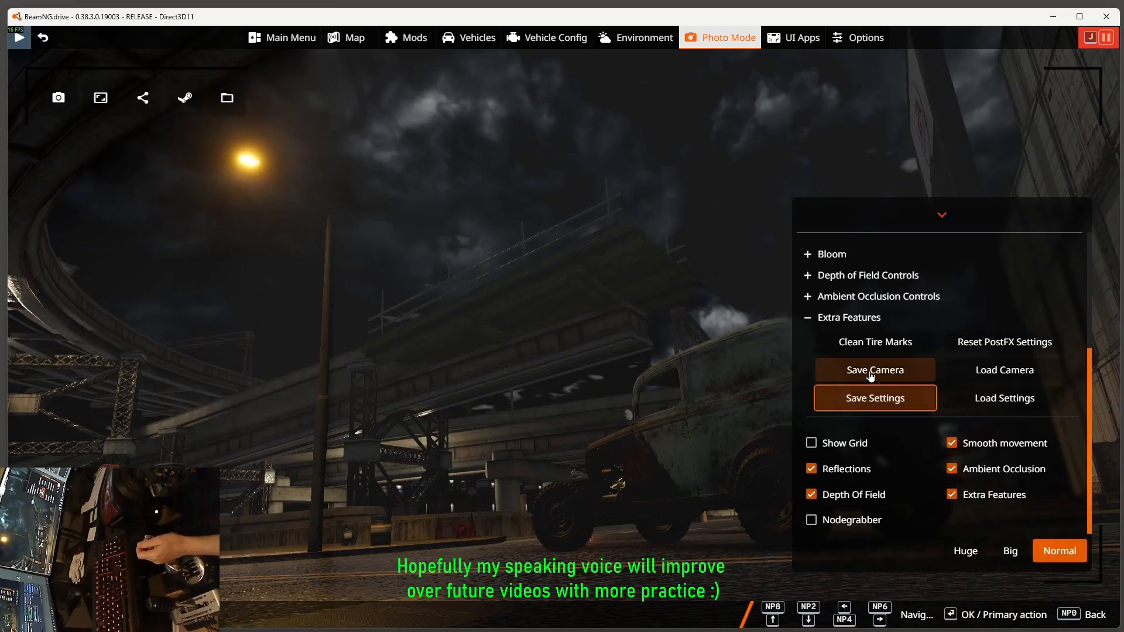
click(872, 375)
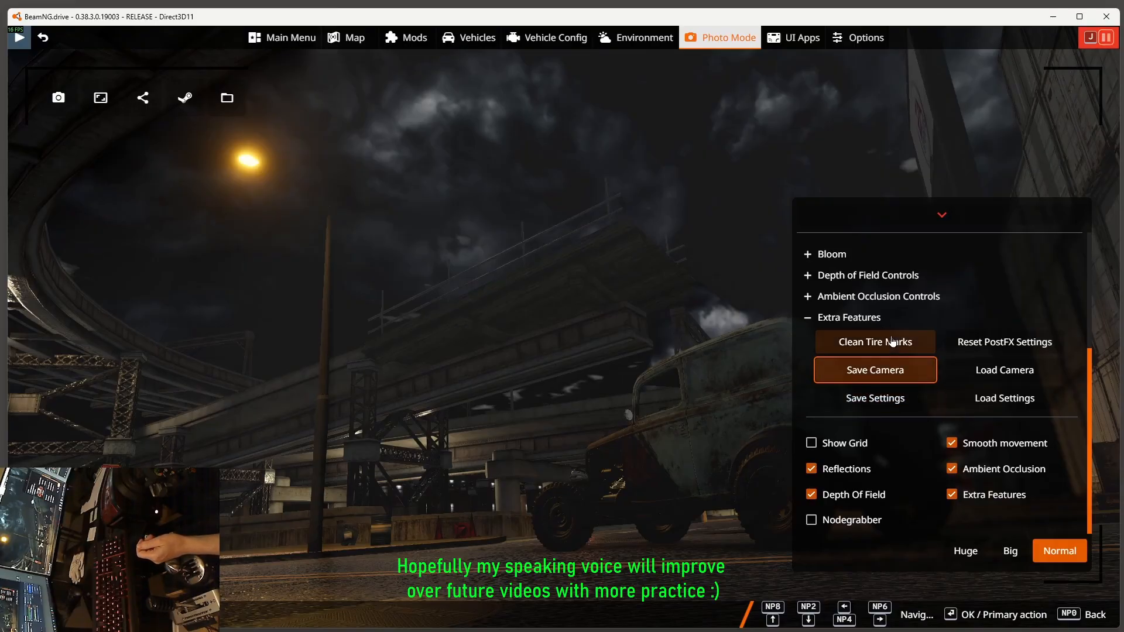
- Try a field of view of about 76° and a roll of -25.5°, and reload the saved camera
scroll(901, 340, up, 3)
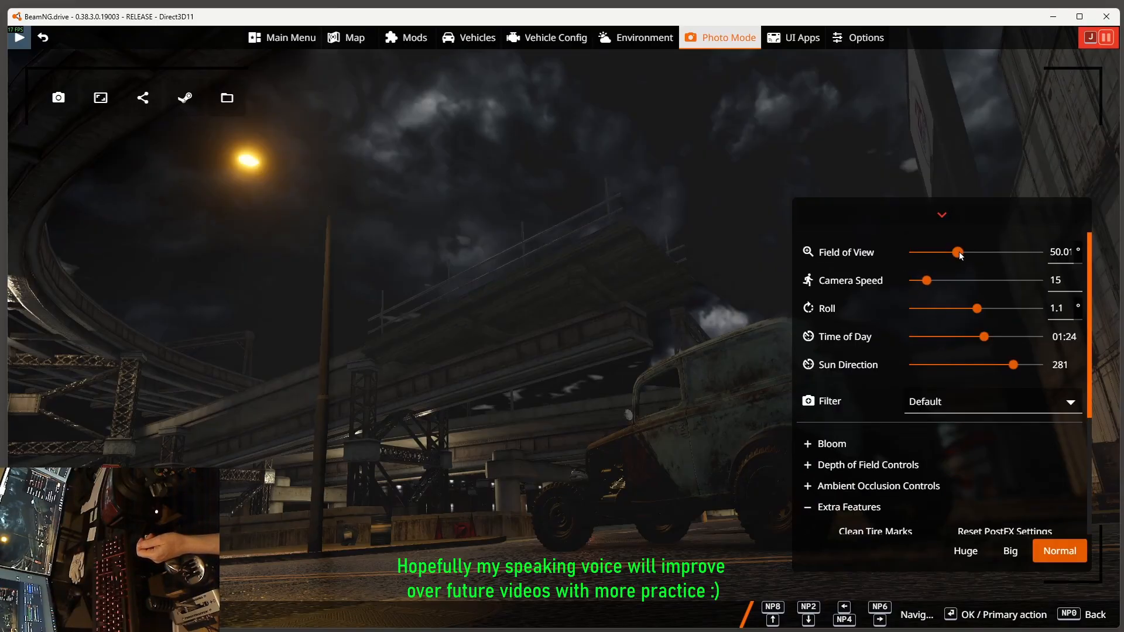
drag(958, 253, 993, 255)
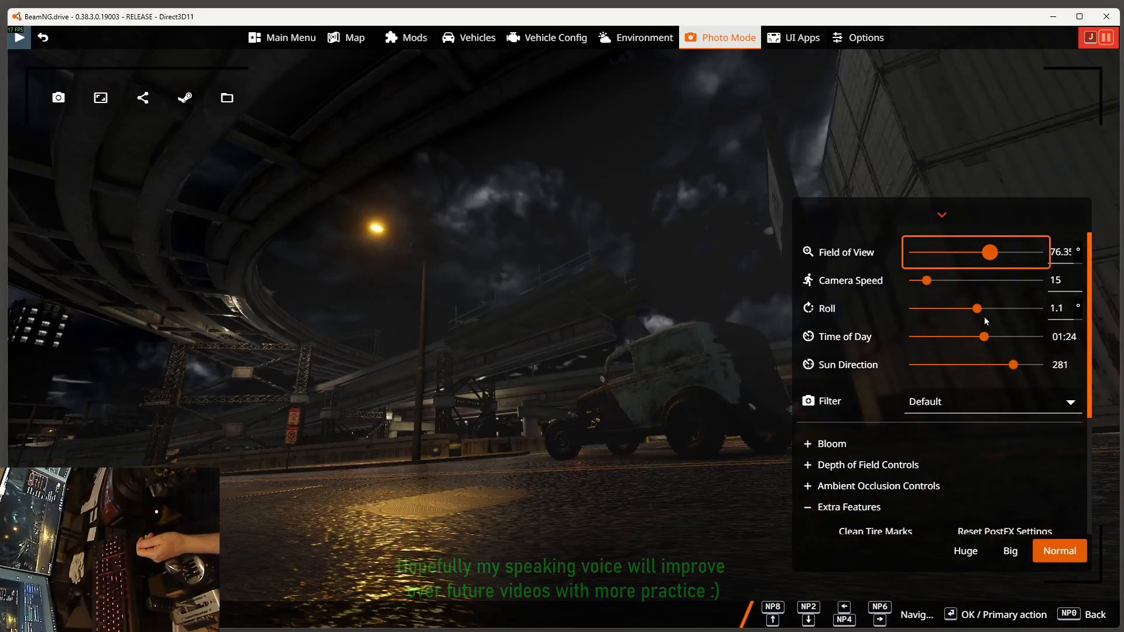
drag(976, 311, 957, 311)
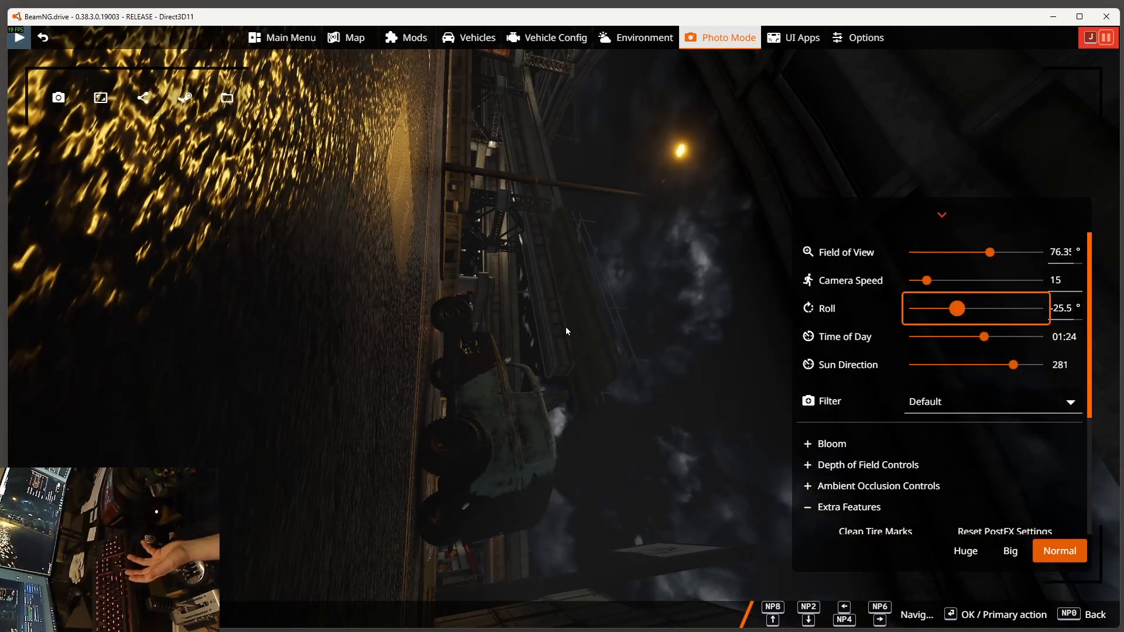
scroll(917, 331, down, 3)
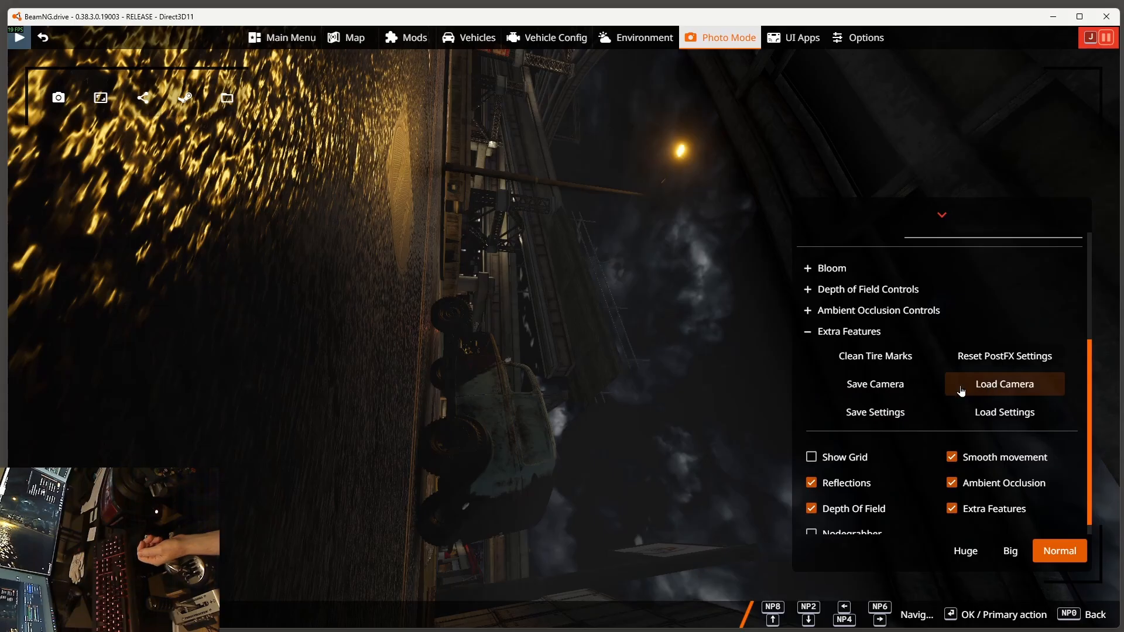
click(1004, 385)
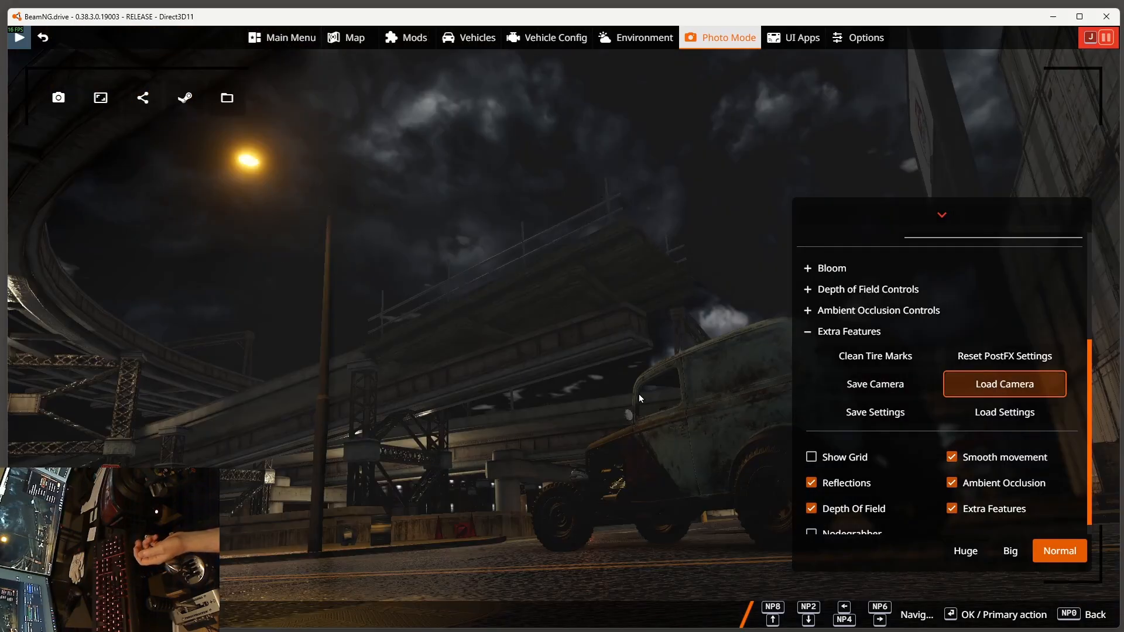
- Try changing the time of day to daylight, and reload the saved photo mode settings
scroll(925, 351, up, 3)
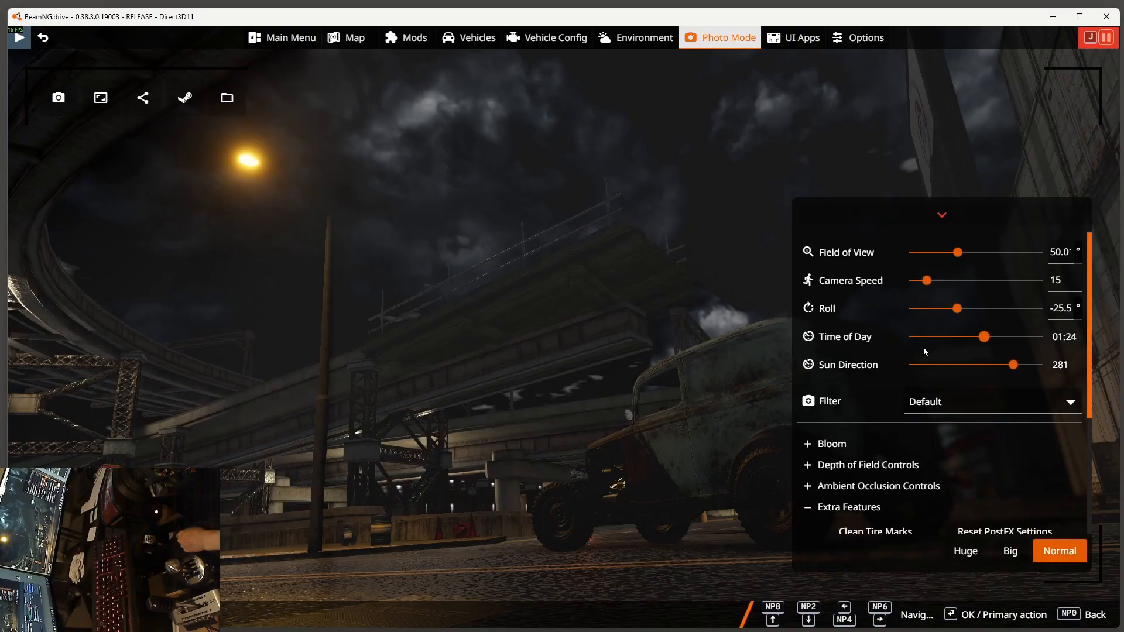
drag(987, 344, 910, 321)
scroll(911, 327, down, 3)
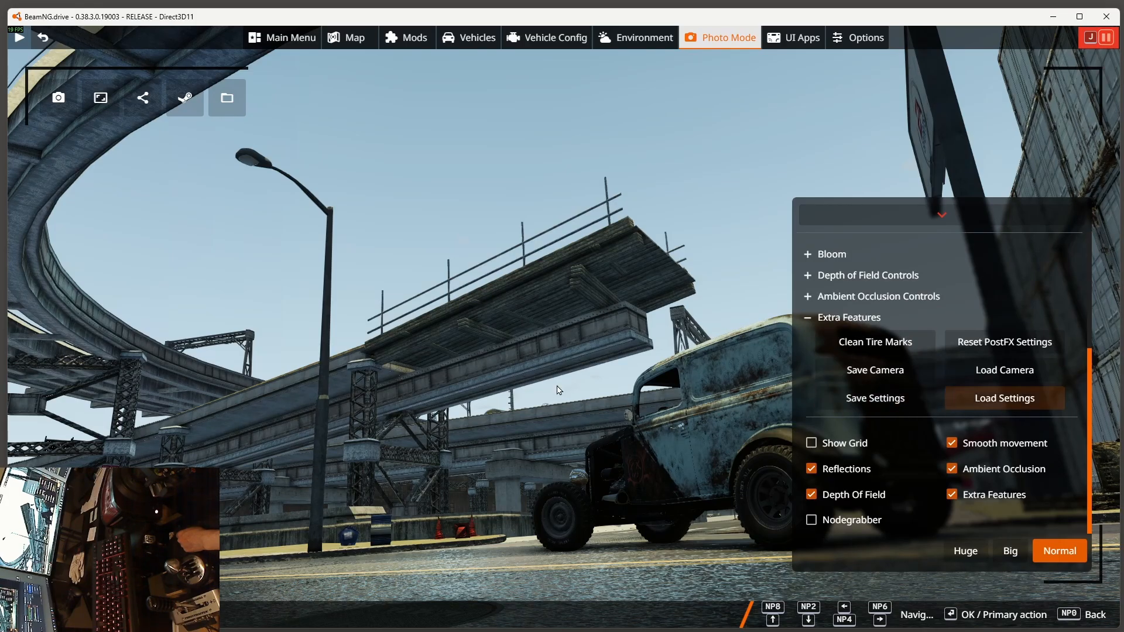
click(1001, 403)
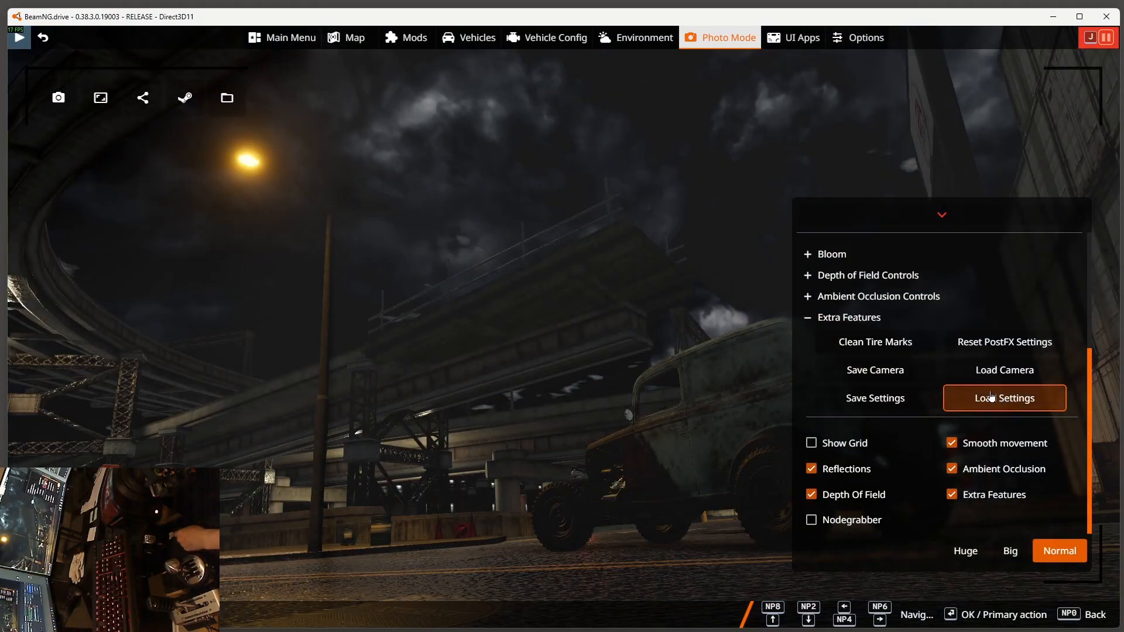
- Save the photo mode settings and camera position again, and collapse the Extra Features section
click(873, 404)
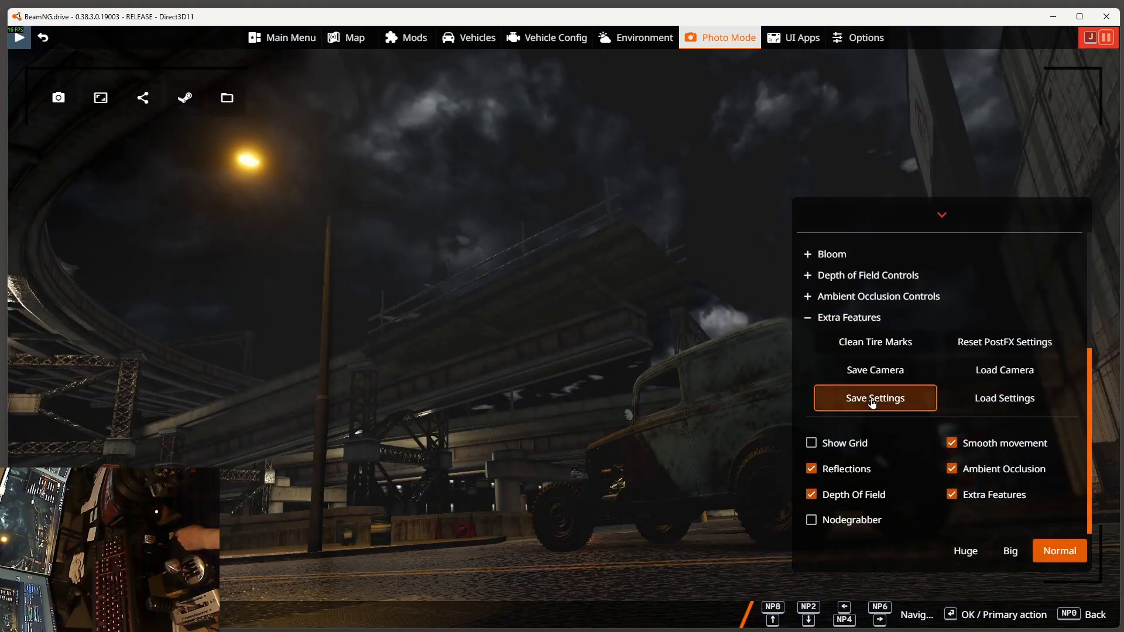
click(872, 375)
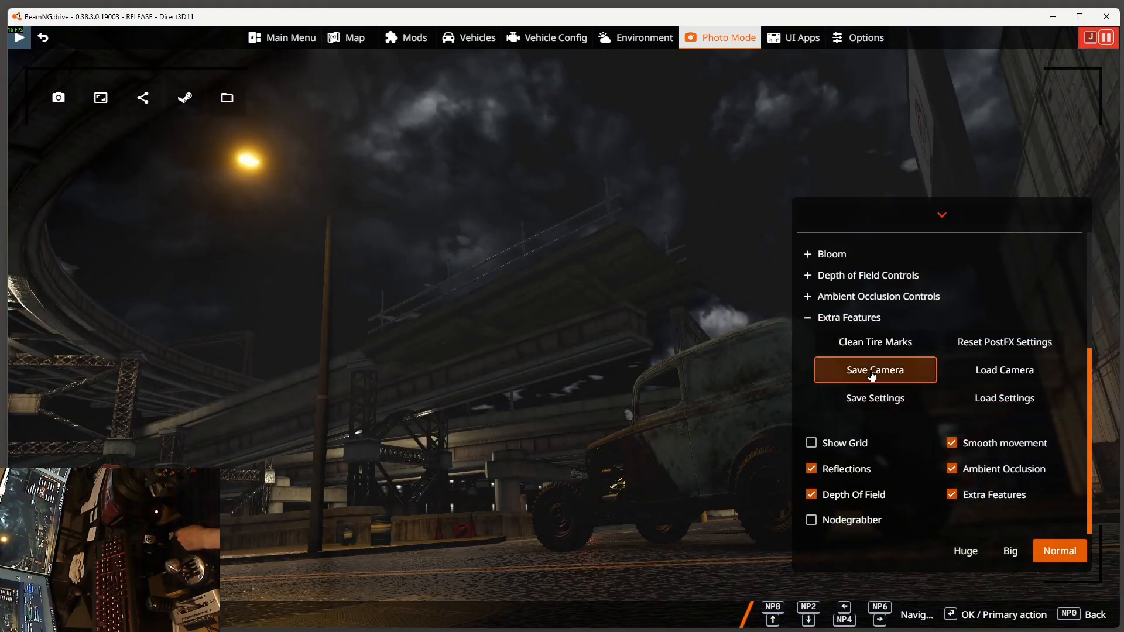
click(808, 319)
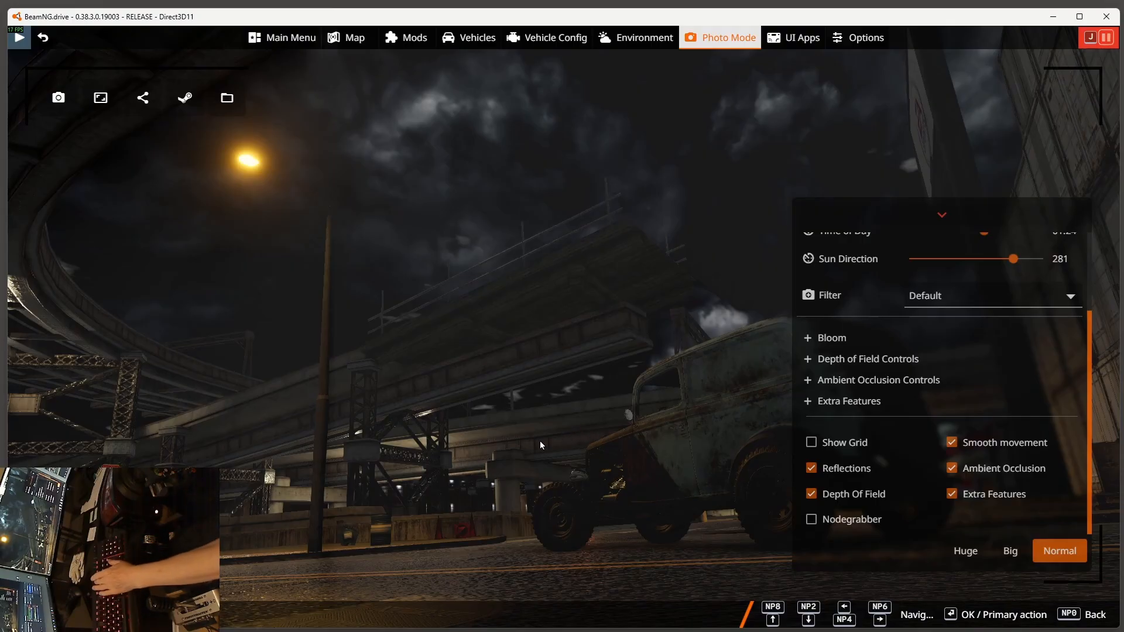
- Open the World Editor and place four point lights: two on the road near the vehicle's front and rear, two in the background around the bridge
key(F11)
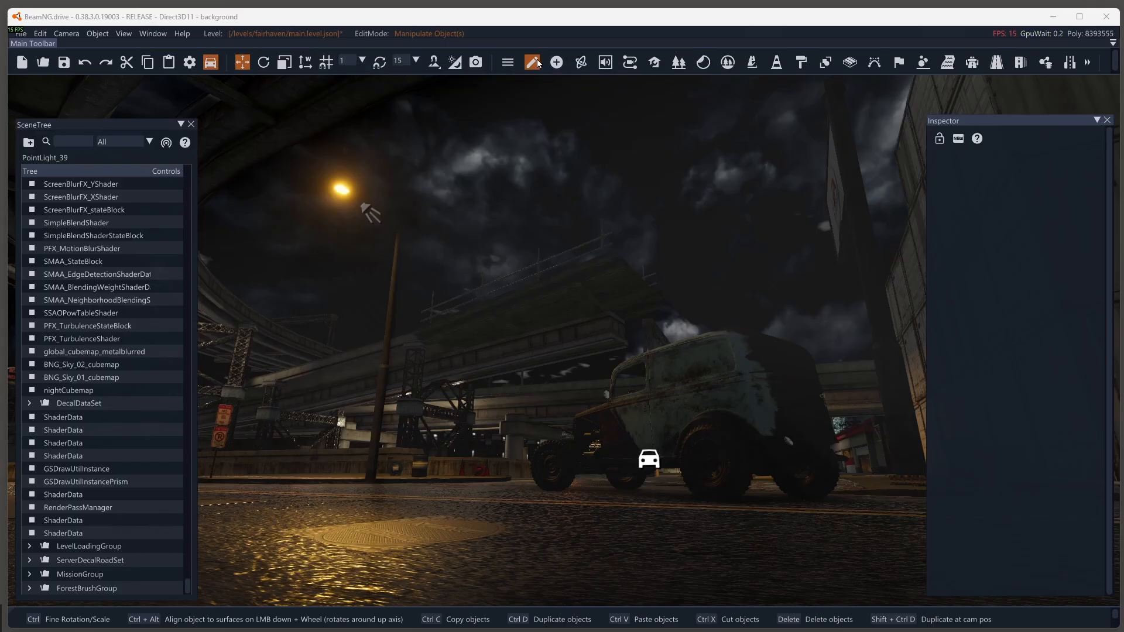
click(557, 68)
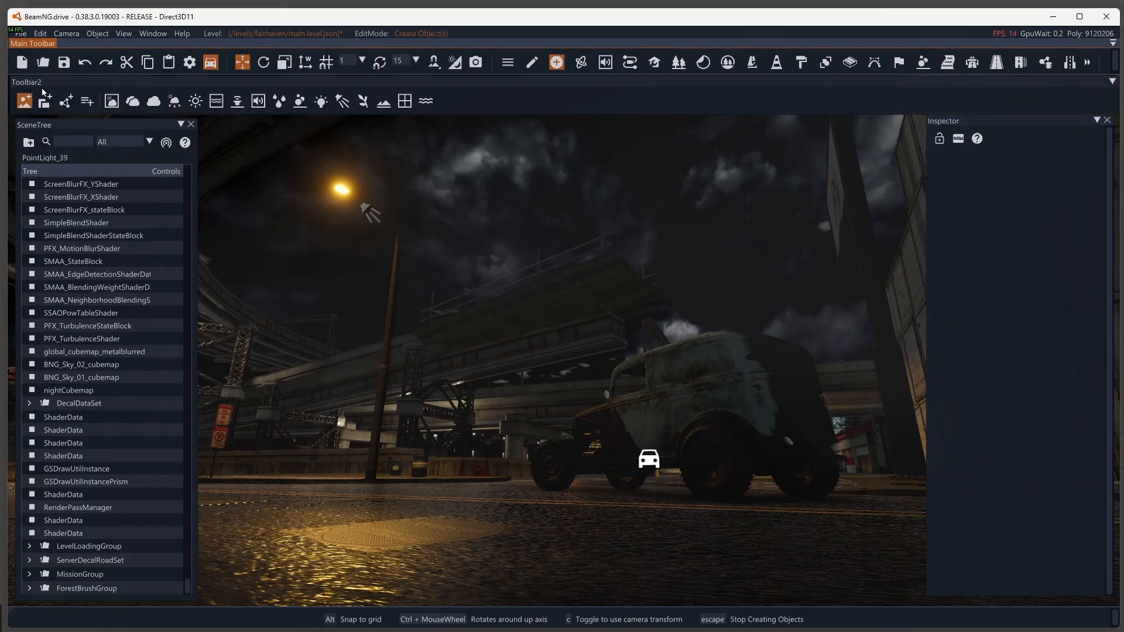
click(323, 103)
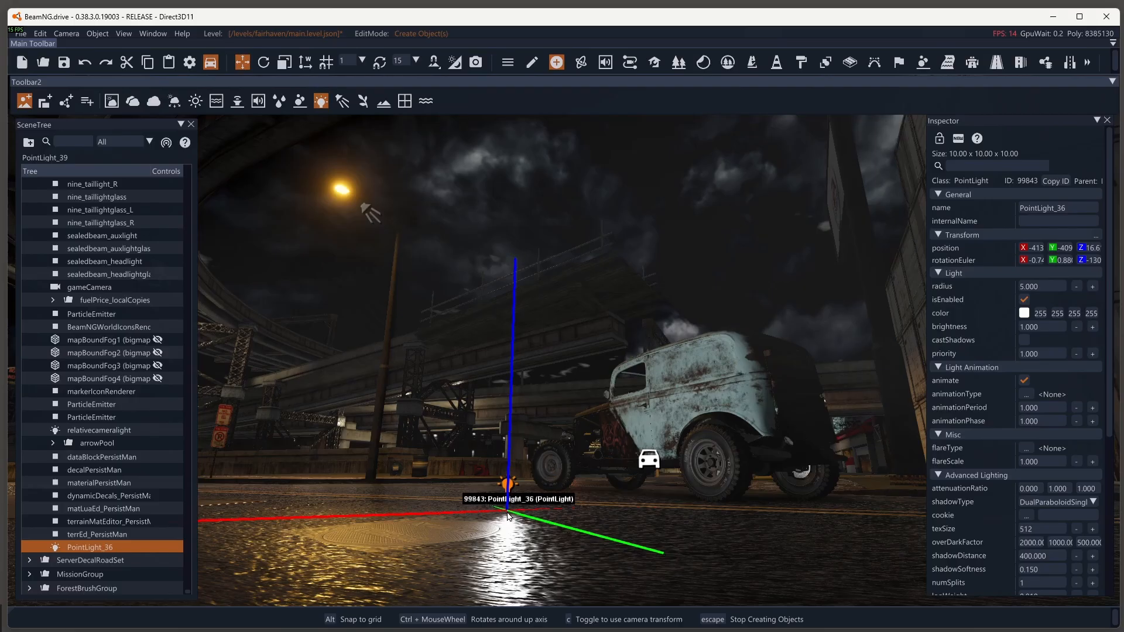
click(508, 515)
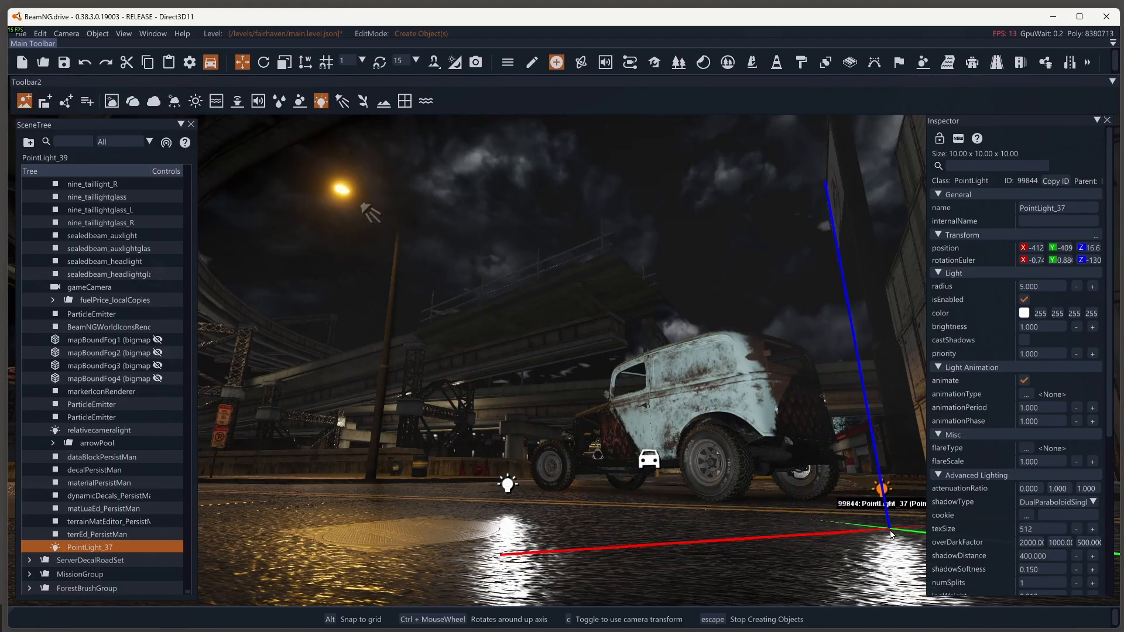
click(891, 534)
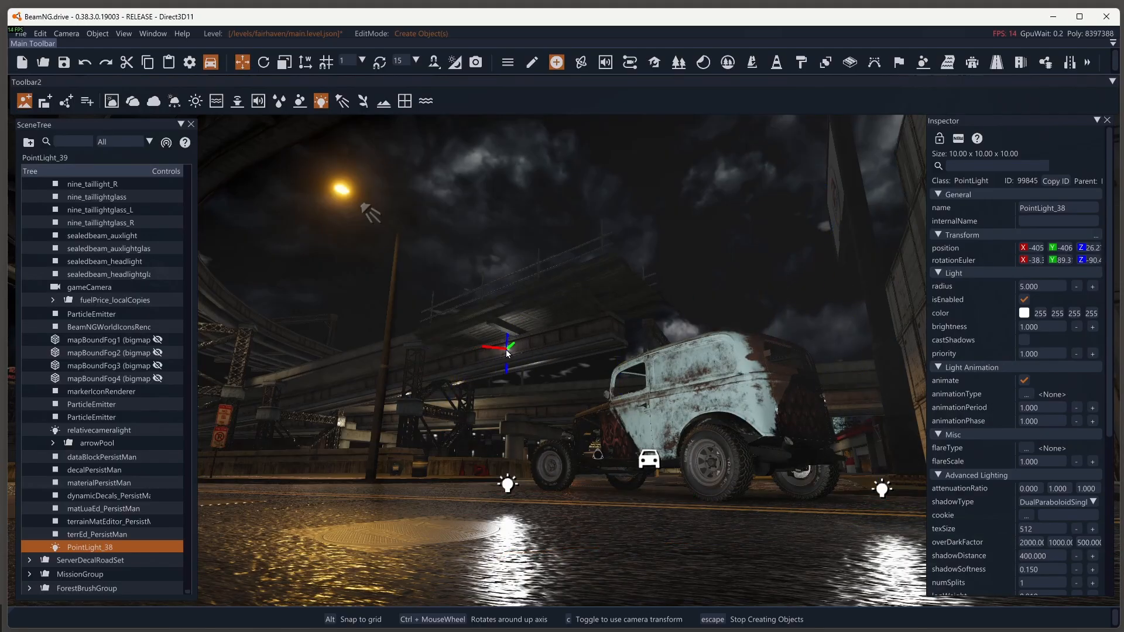
click(504, 349)
click(576, 396)
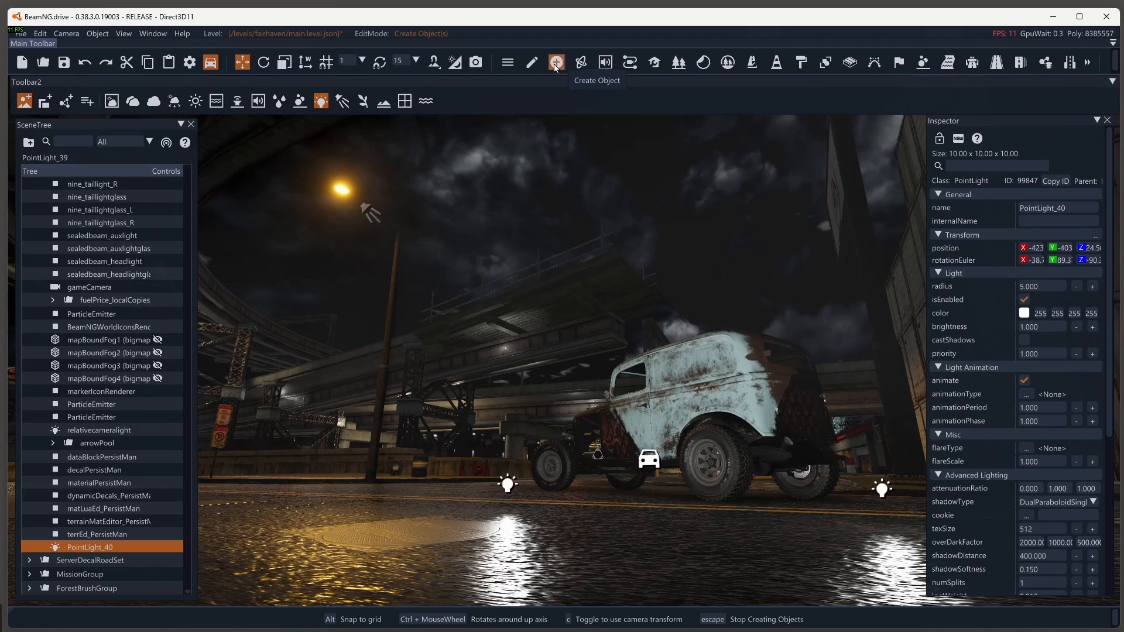
key(Escape)
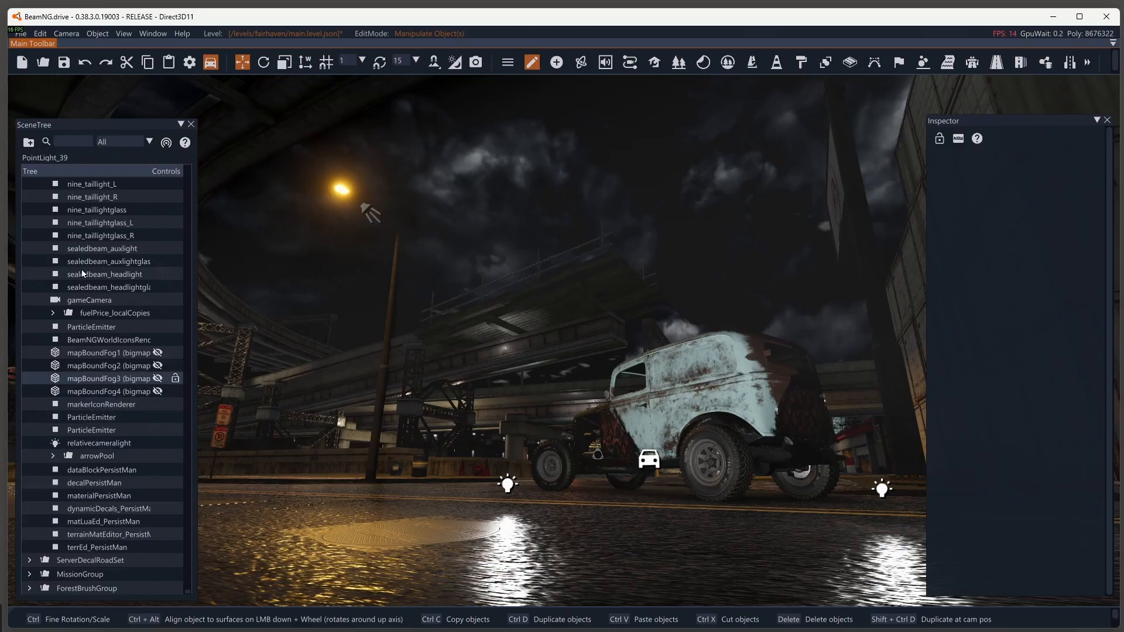
- Select the vehicle to find its entry in the scene tree, and inspect the newly placed point lights one by one
click(648, 461)
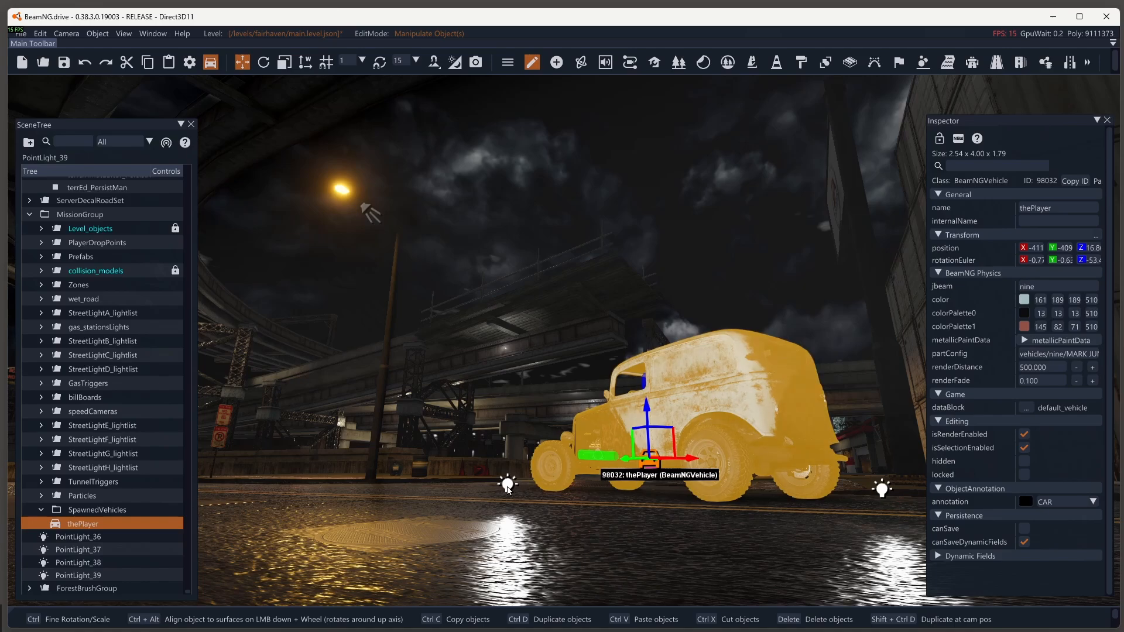
click(78, 536)
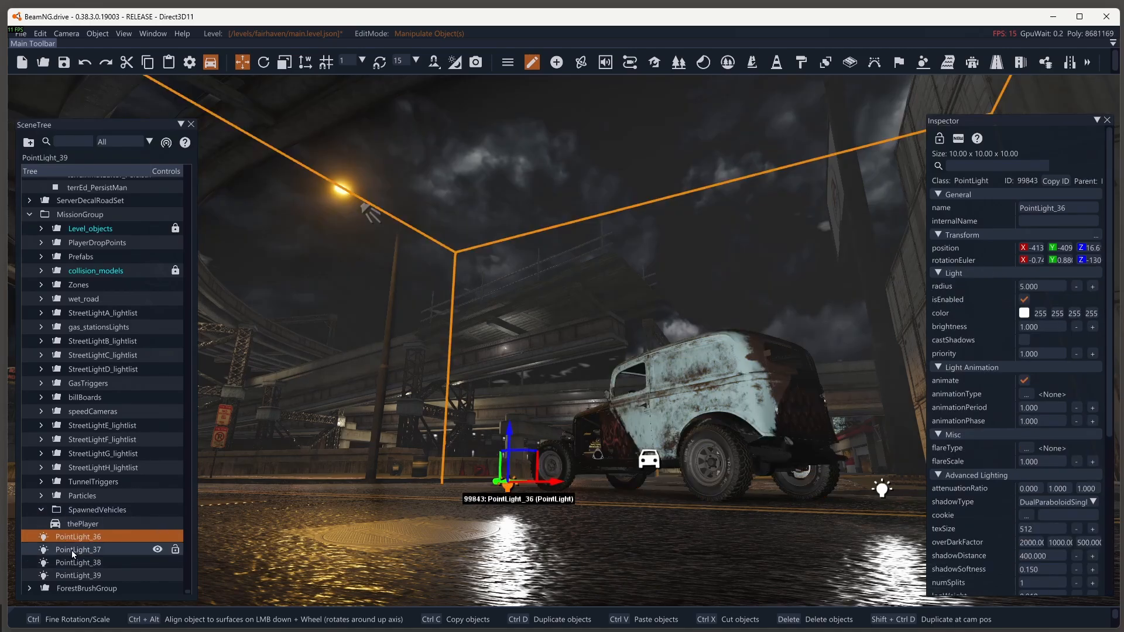
click(72, 550)
click(81, 564)
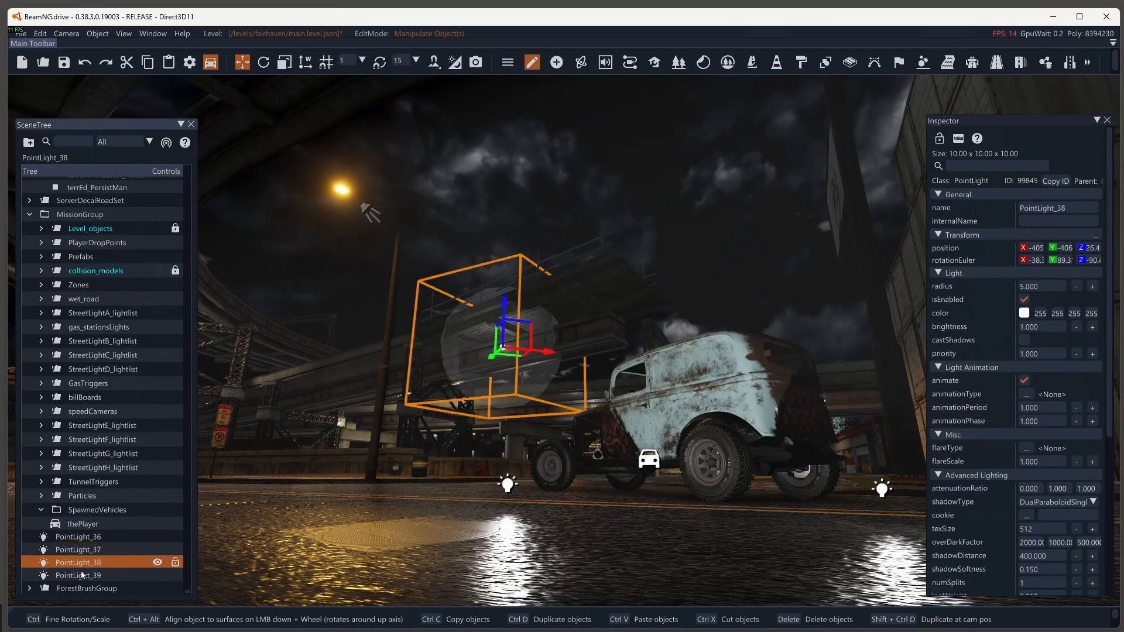
click(82, 574)
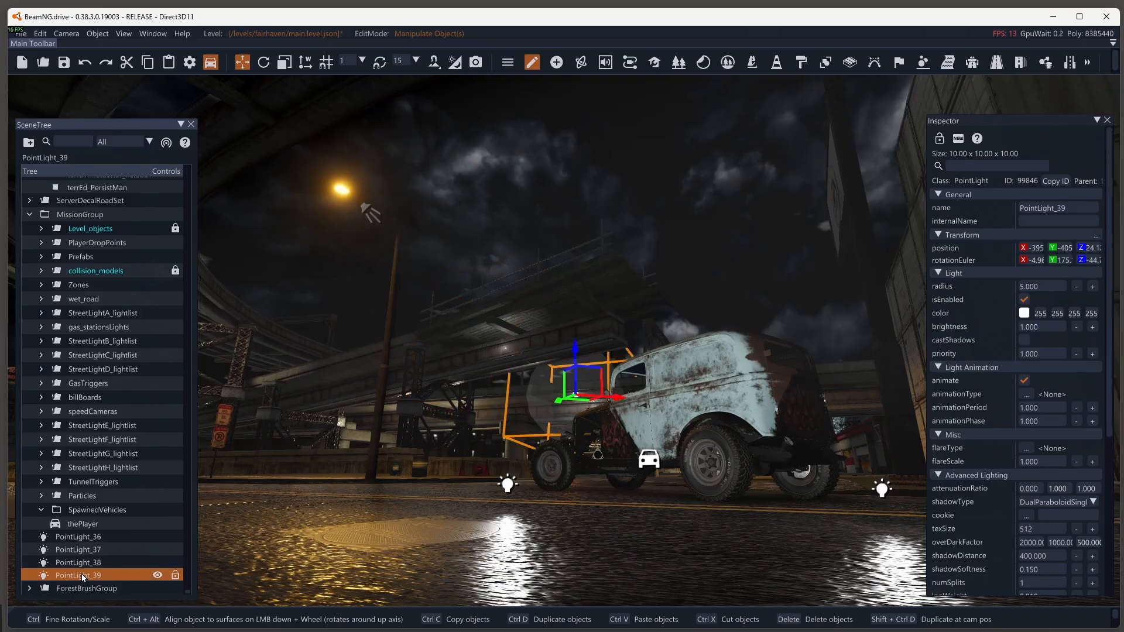
- Select PointLight_36 near the vehicle's front and toggle its visibility to compare its effect on the scene
click(81, 537)
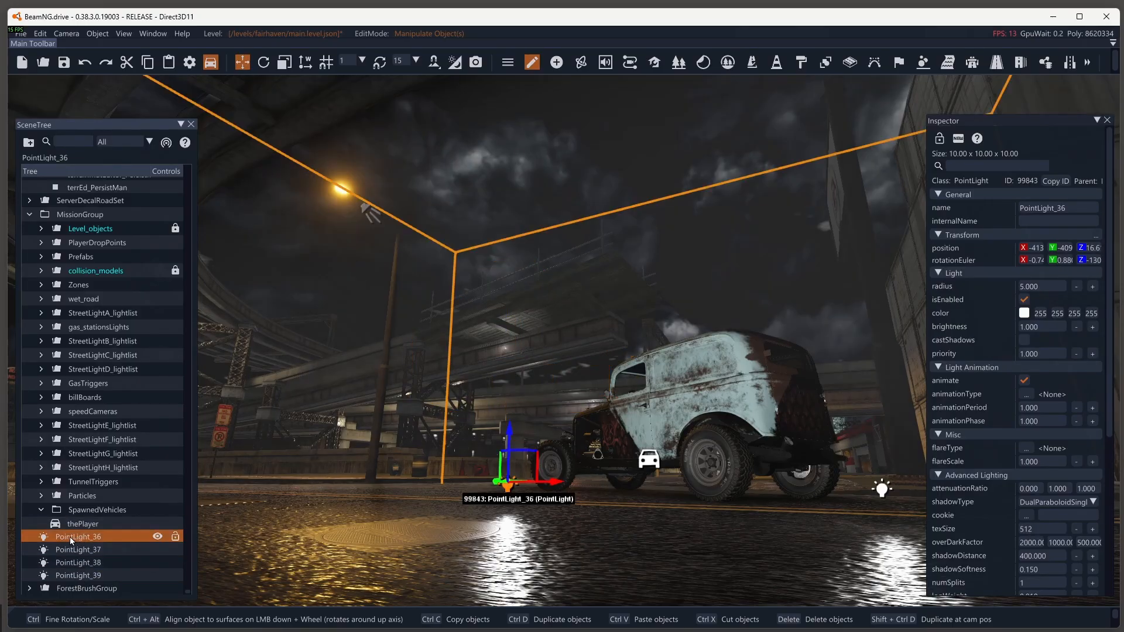
click(156, 536)
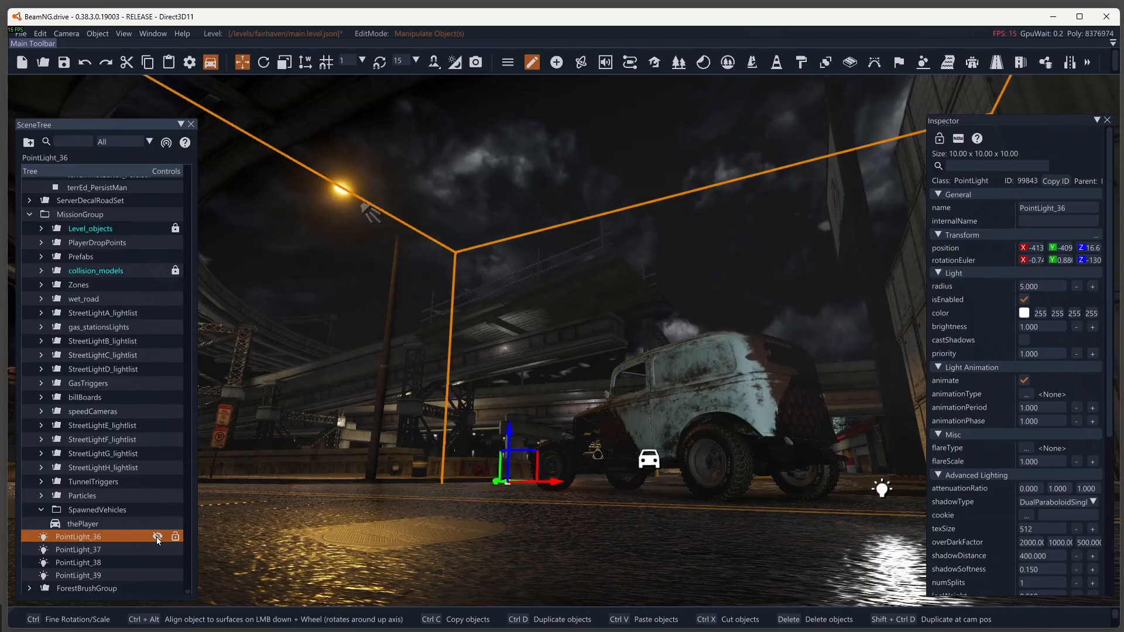
click(157, 537)
click(156, 537)
click(156, 536)
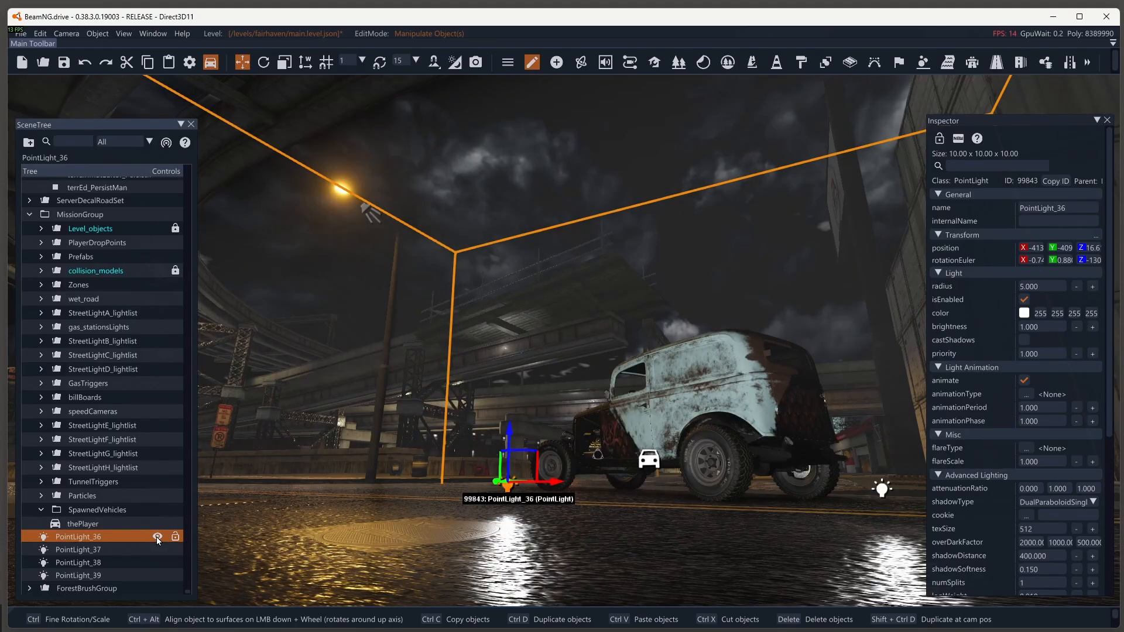
- Toggle the visibility of PointLight_36 and PointLight_37 to compare their effect on the scene, and leave PointLight_37 hidden
click(156, 537)
click(157, 536)
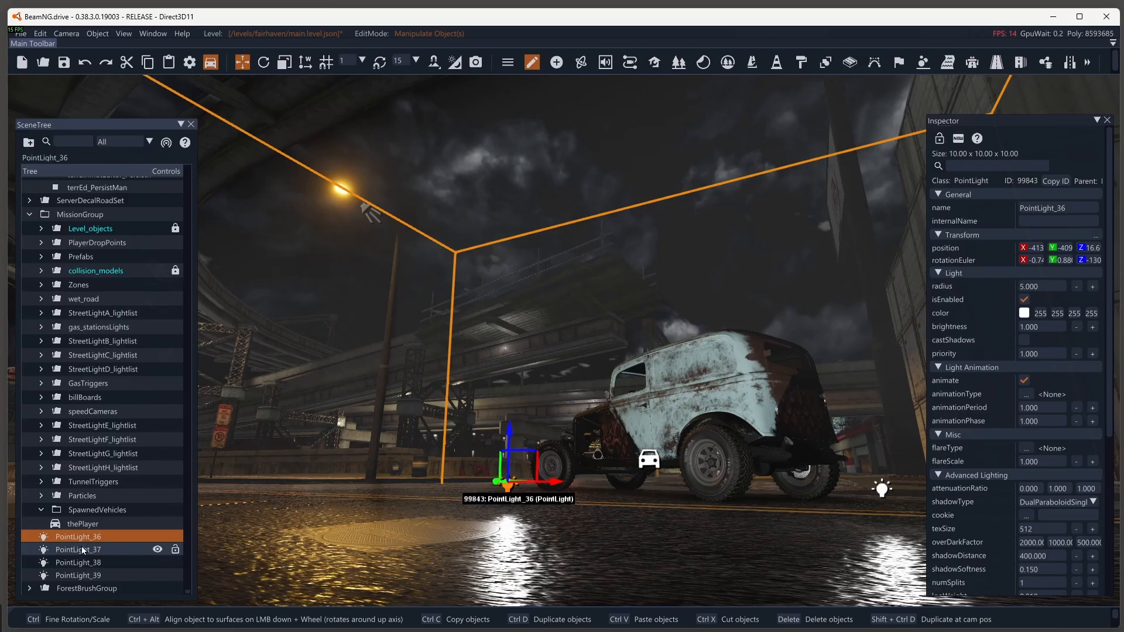
click(82, 550)
click(158, 549)
click(157, 549)
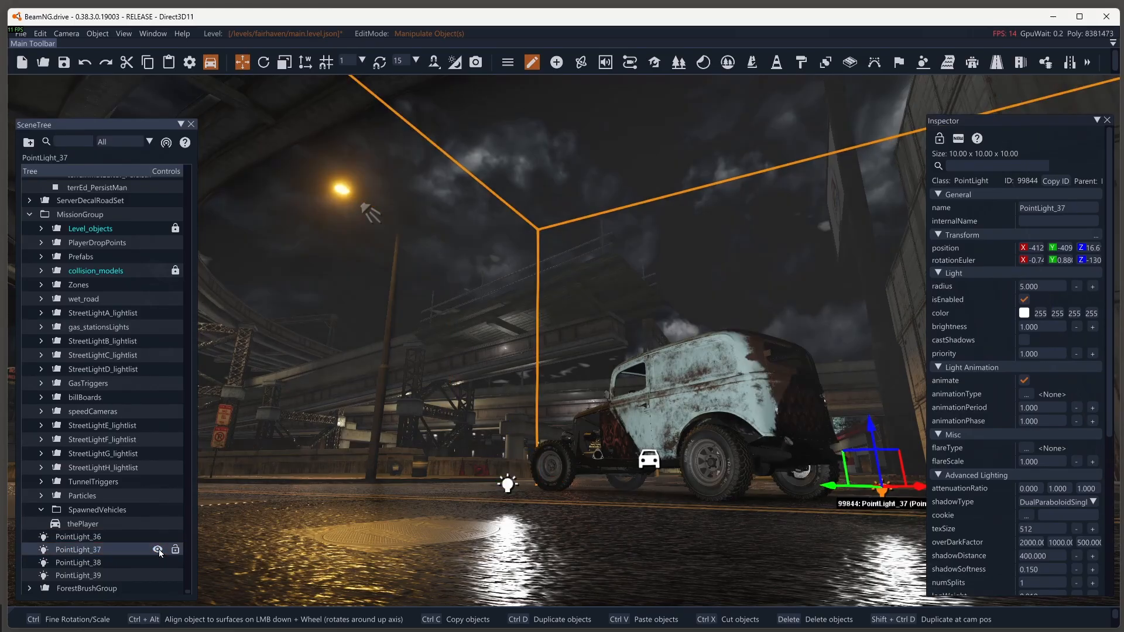
click(158, 549)
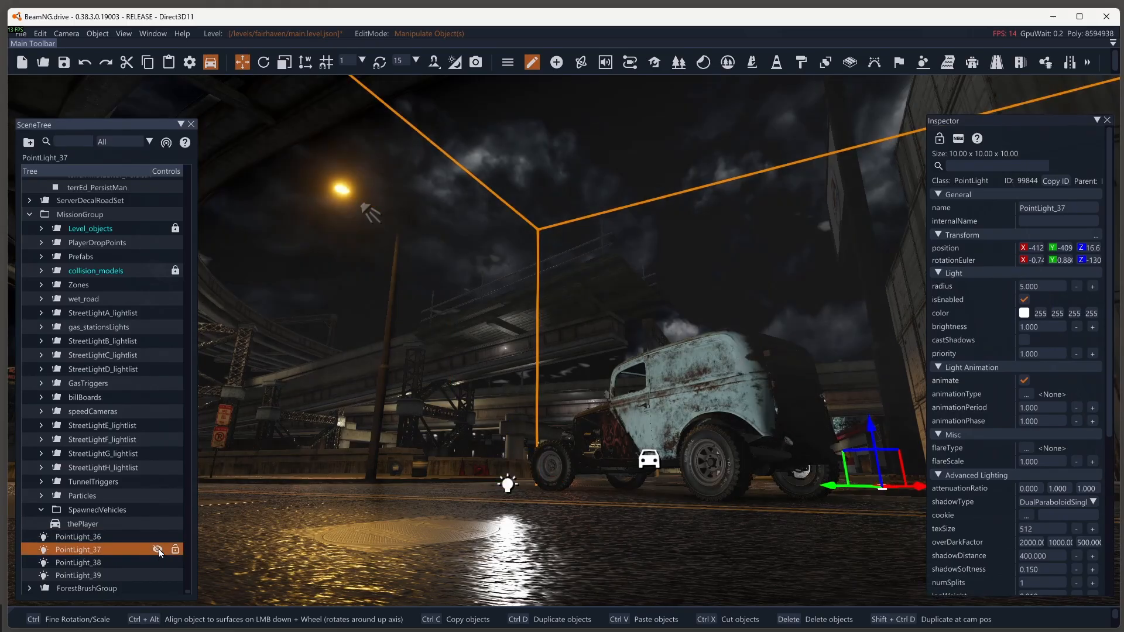
- Raise PointLight_36 from the road to above the vehicle's front, at a Z position of about 18.6
double_click(83, 536)
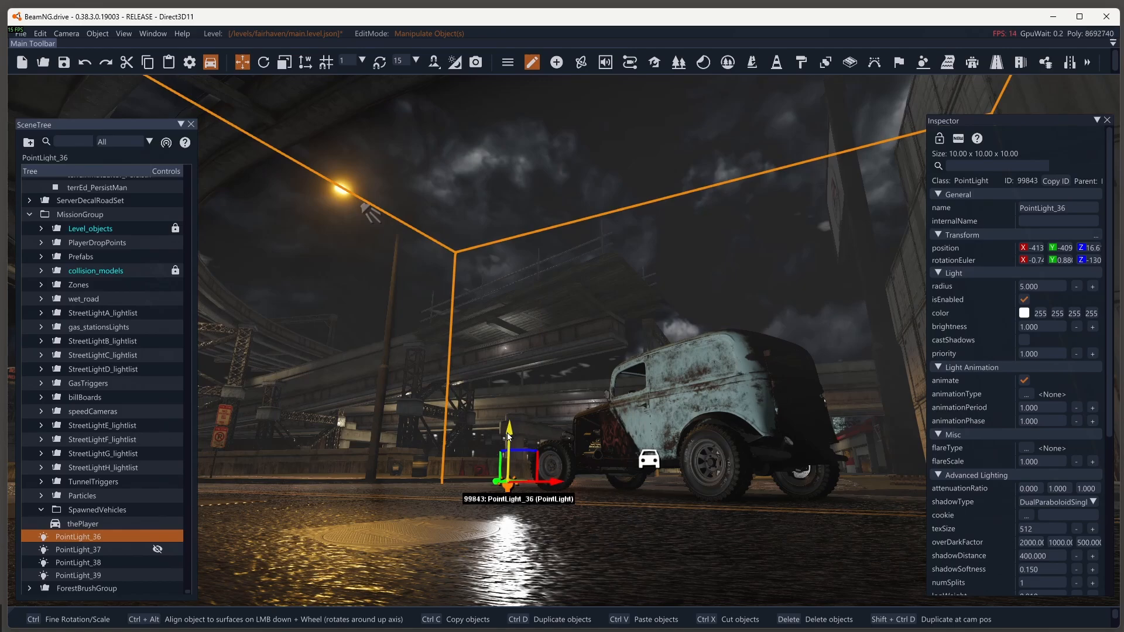
drag(510, 436, 527, 220)
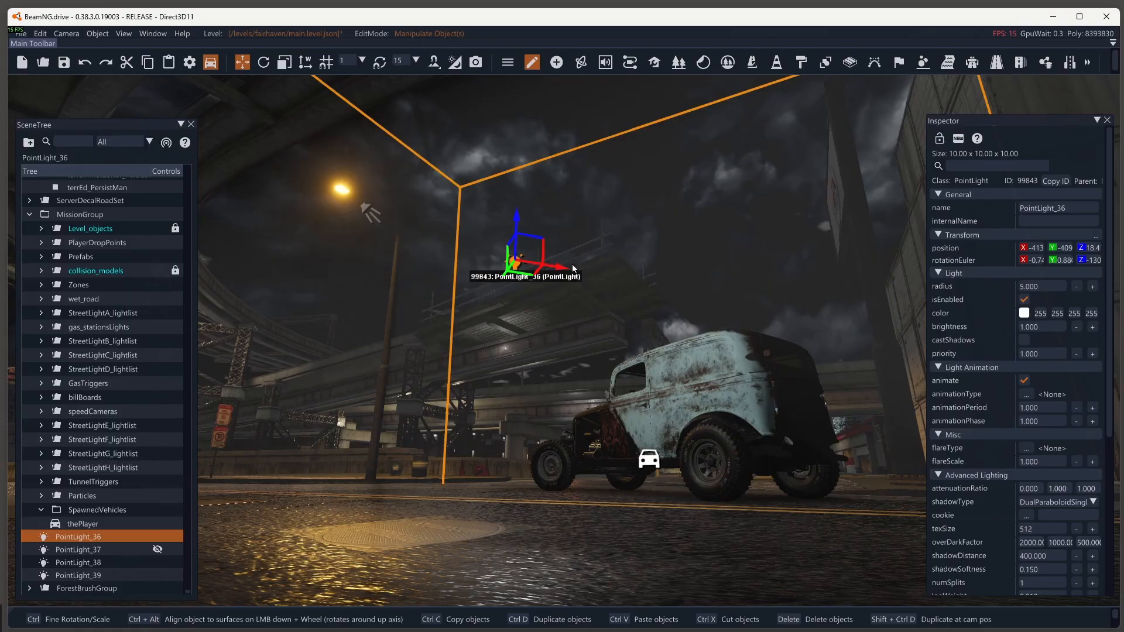
drag(559, 270, 526, 255)
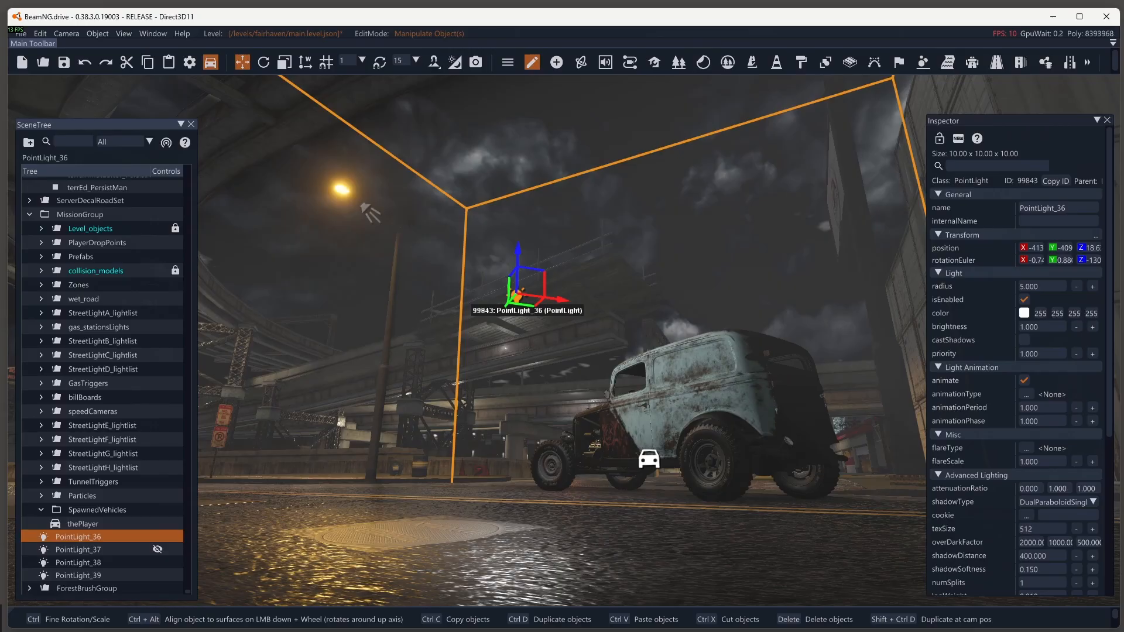
click(650, 462)
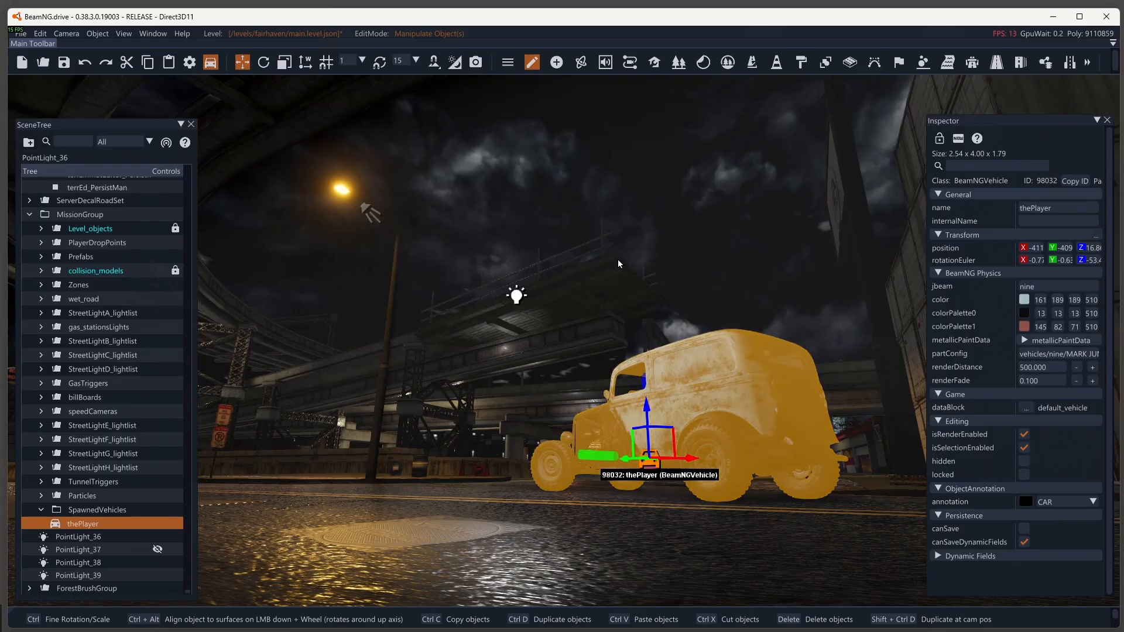
click(516, 296)
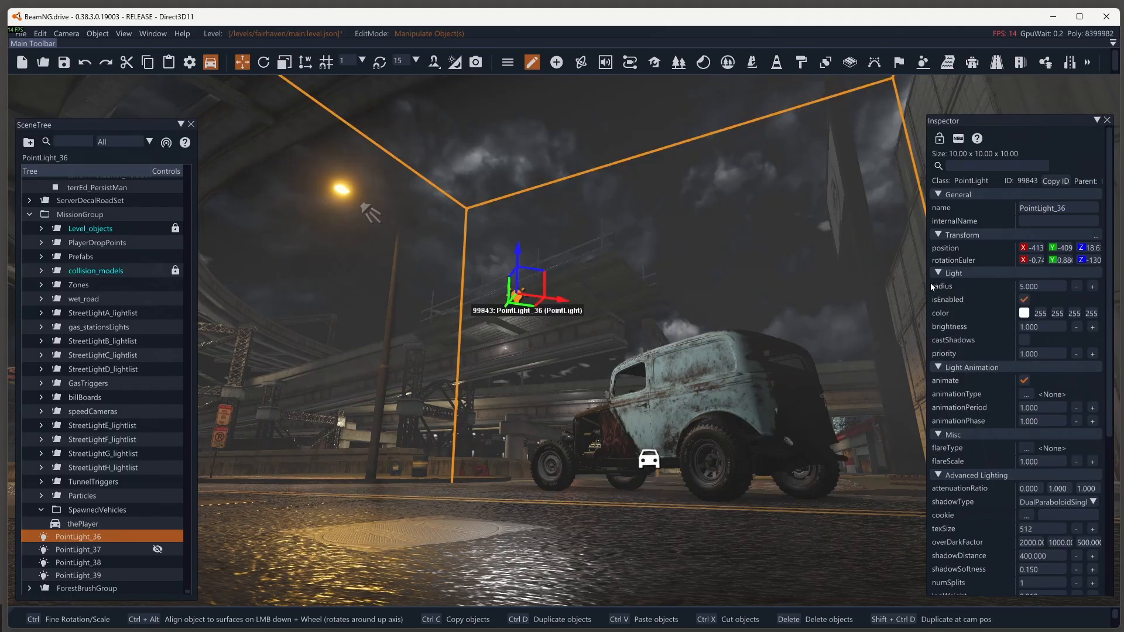
- Try a radius of 9 on PointLight_36, and set it back to 5
click(1046, 285)
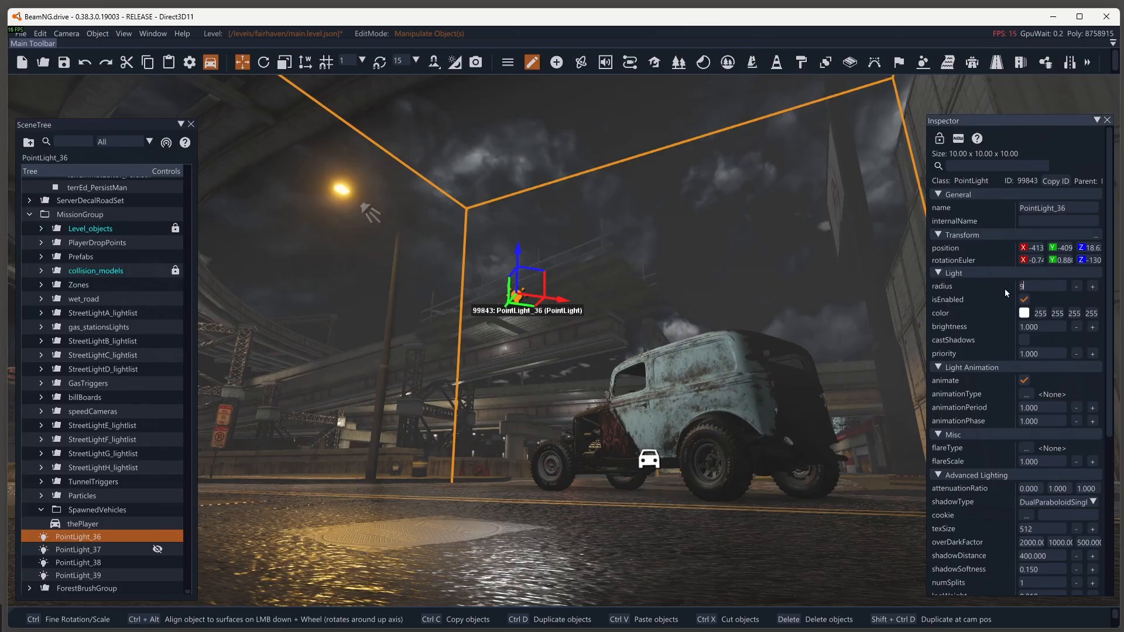
key(Return)
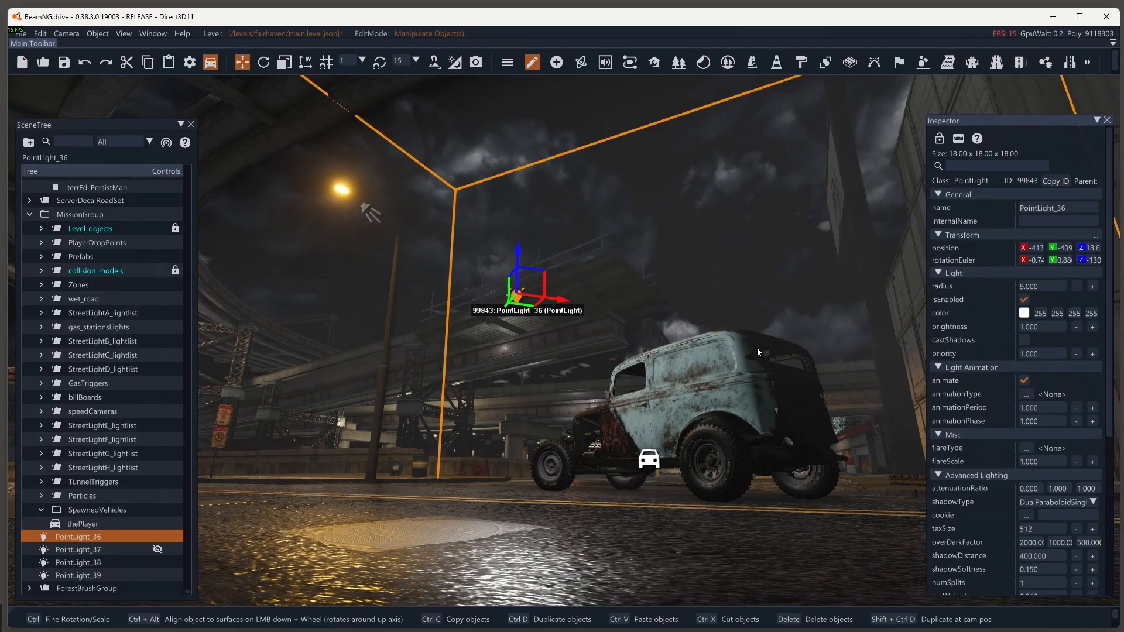
click(1056, 285)
text(5)
key(Return)
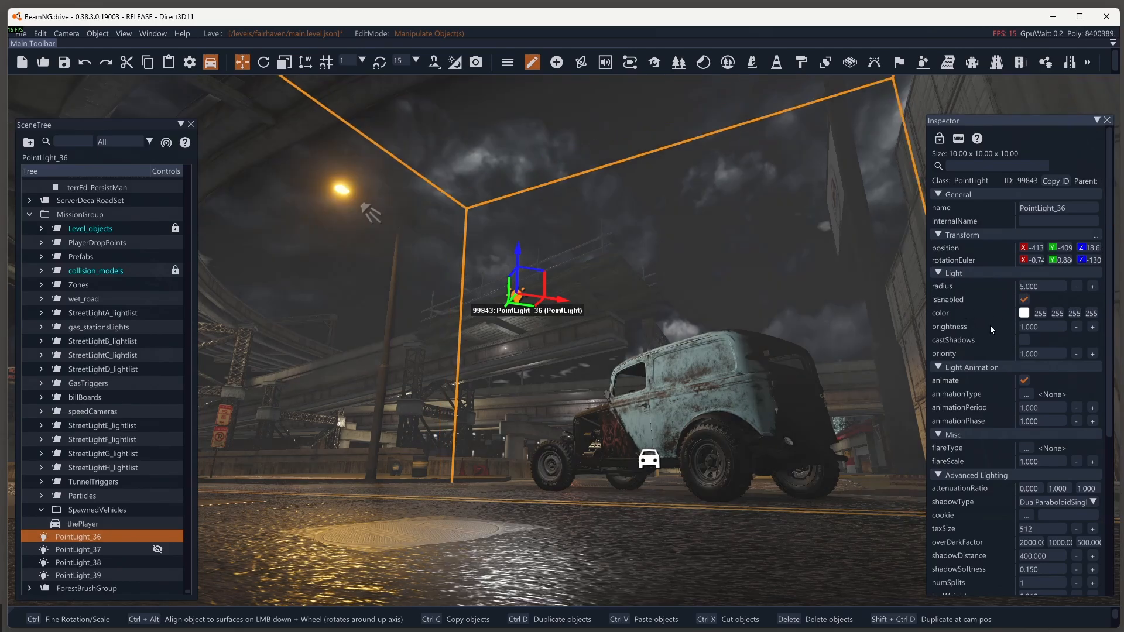
- Change the color of PointLight_36 to a warm orange with RGB values 212, 139, 44
click(1024, 314)
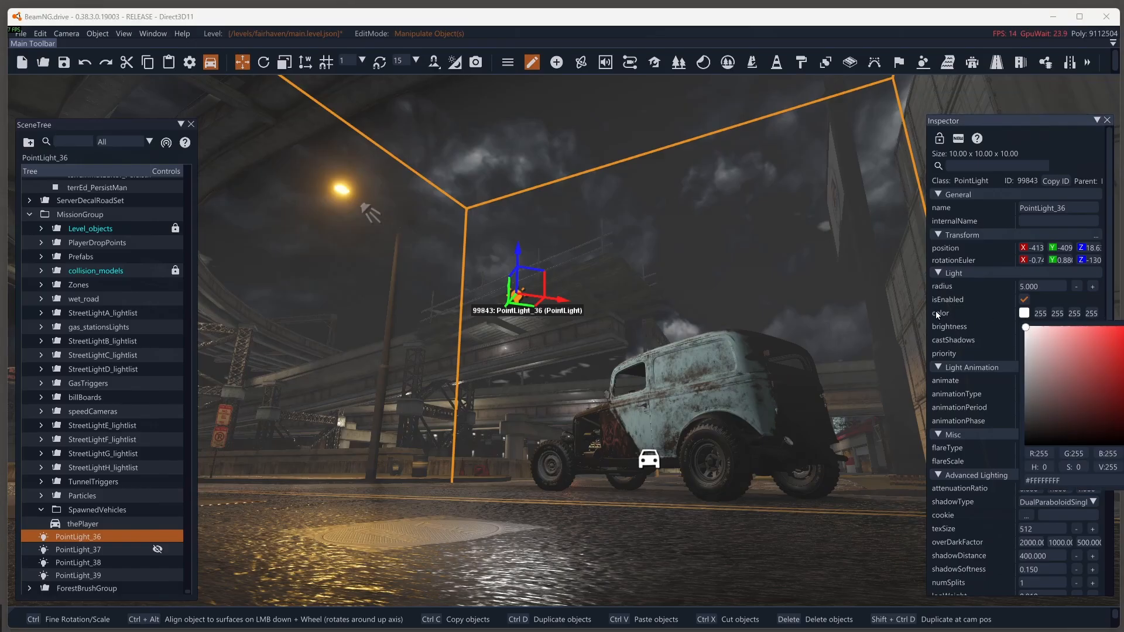
drag(1109, 324, 1000, 386)
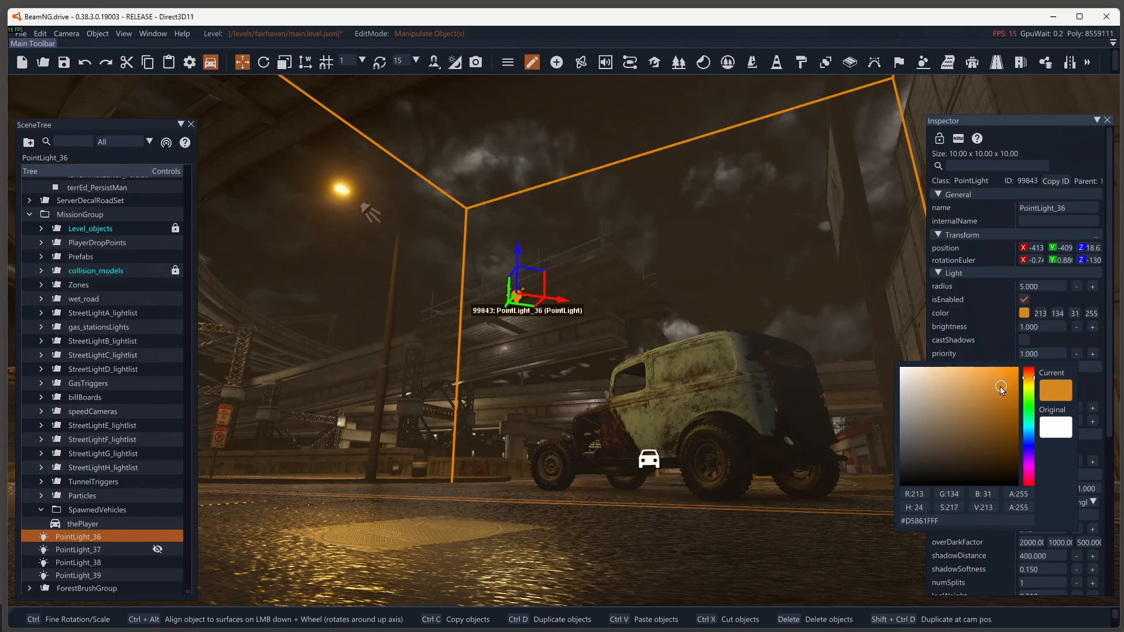
click(1024, 314)
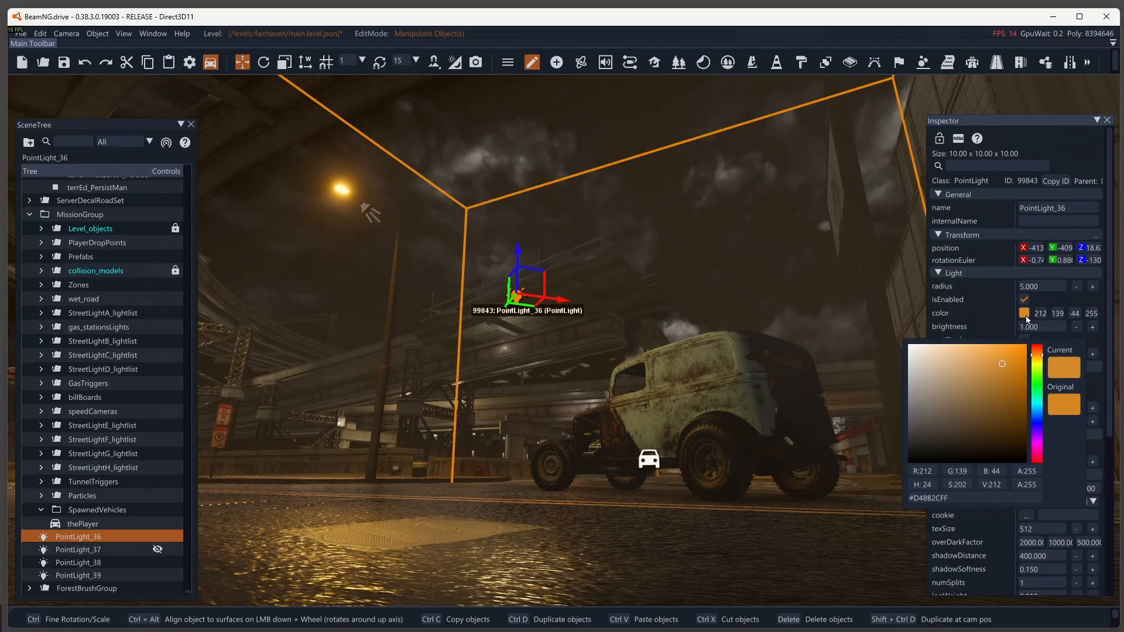
click(1023, 312)
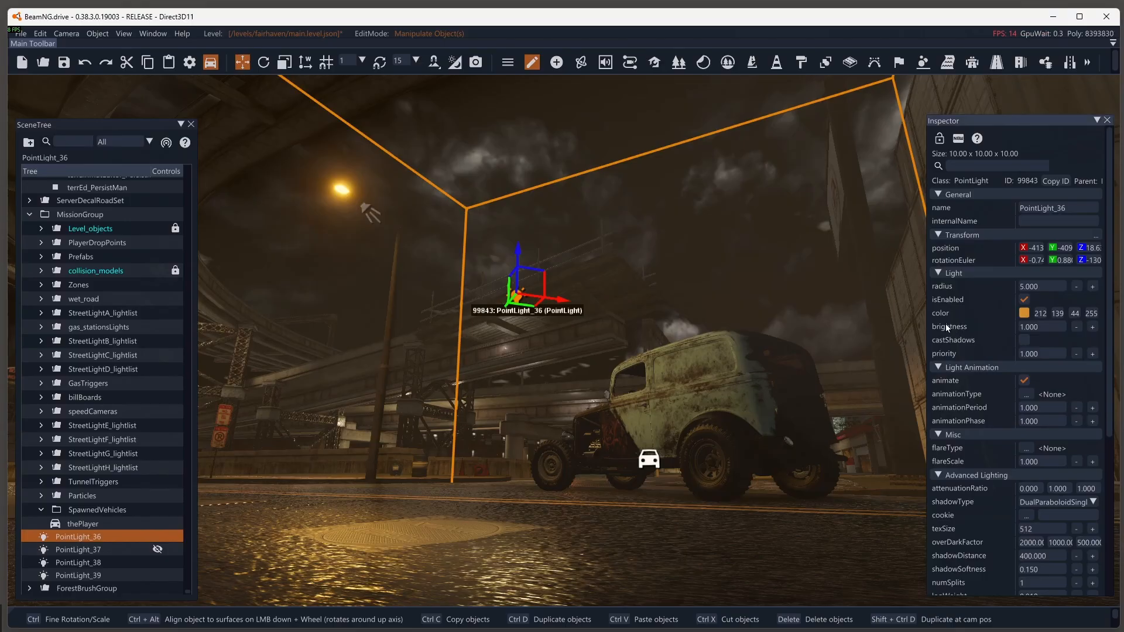
- Try increasing the brightness of PointLight_36 gradually to 2 or more, and bring it back to 1
click(1092, 327)
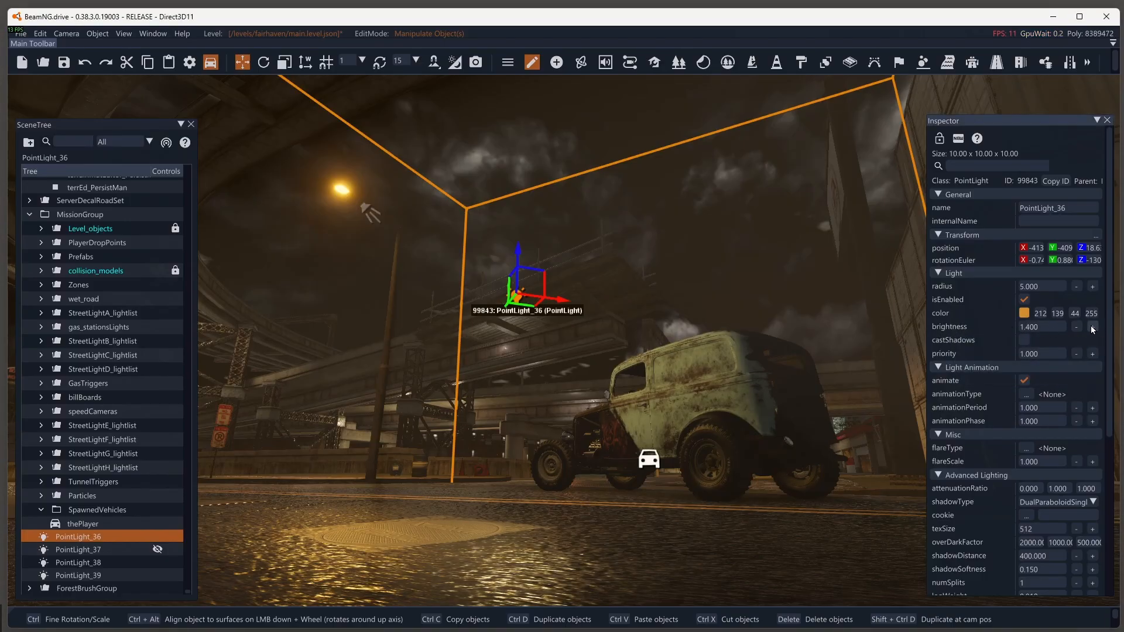
click(1092, 326)
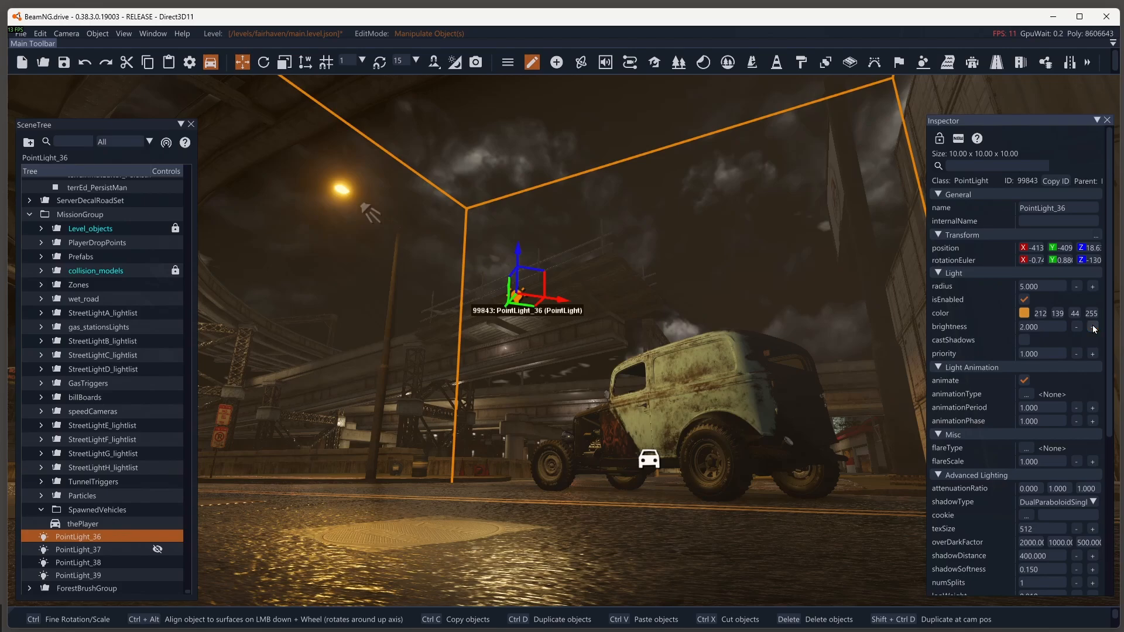
click(1093, 327)
click(1076, 327)
click(1076, 327)
click(1075, 327)
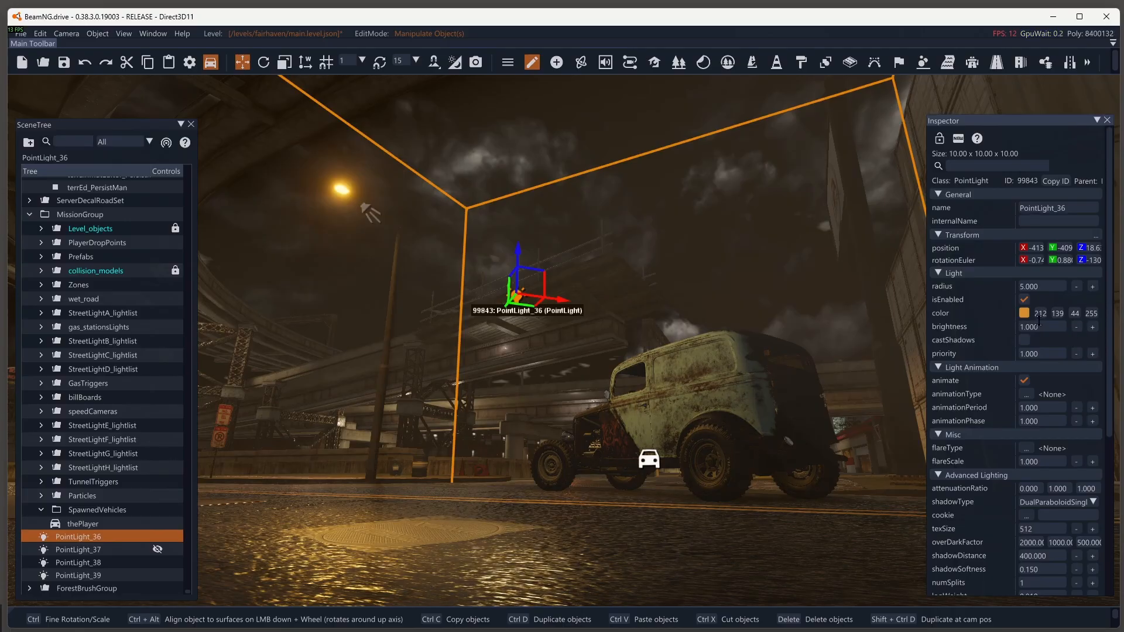
- Test PointLight_36 at a brightness of 15, and return it to 1
click(1054, 323)
text(150)
key(BackSpace)
key(Return)
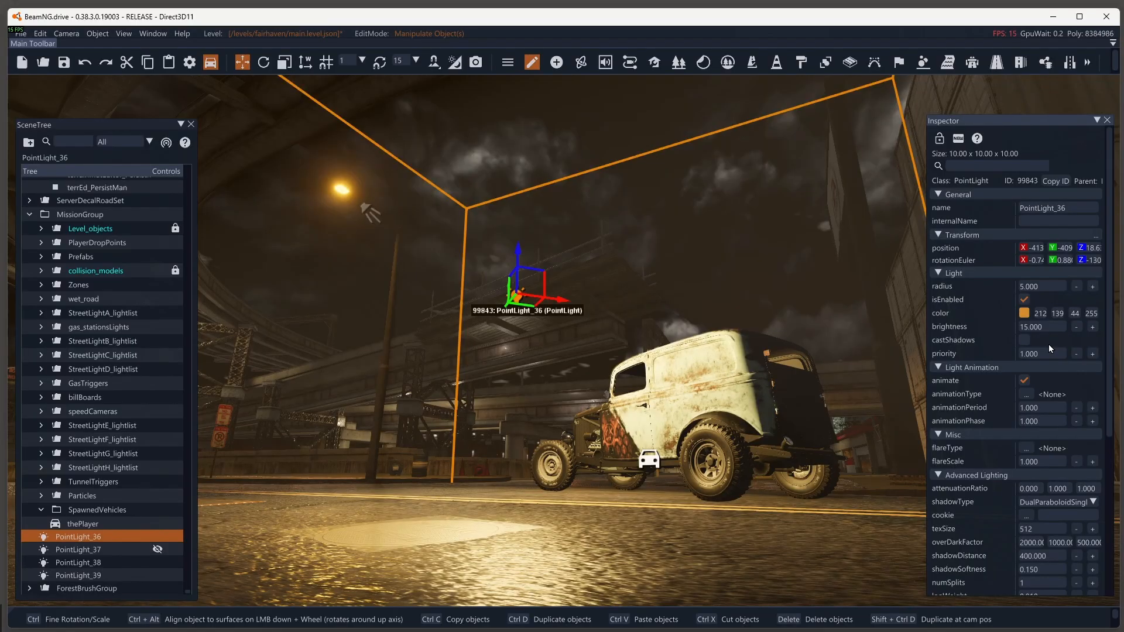
click(1047, 327)
text(1.5)
key(Return)
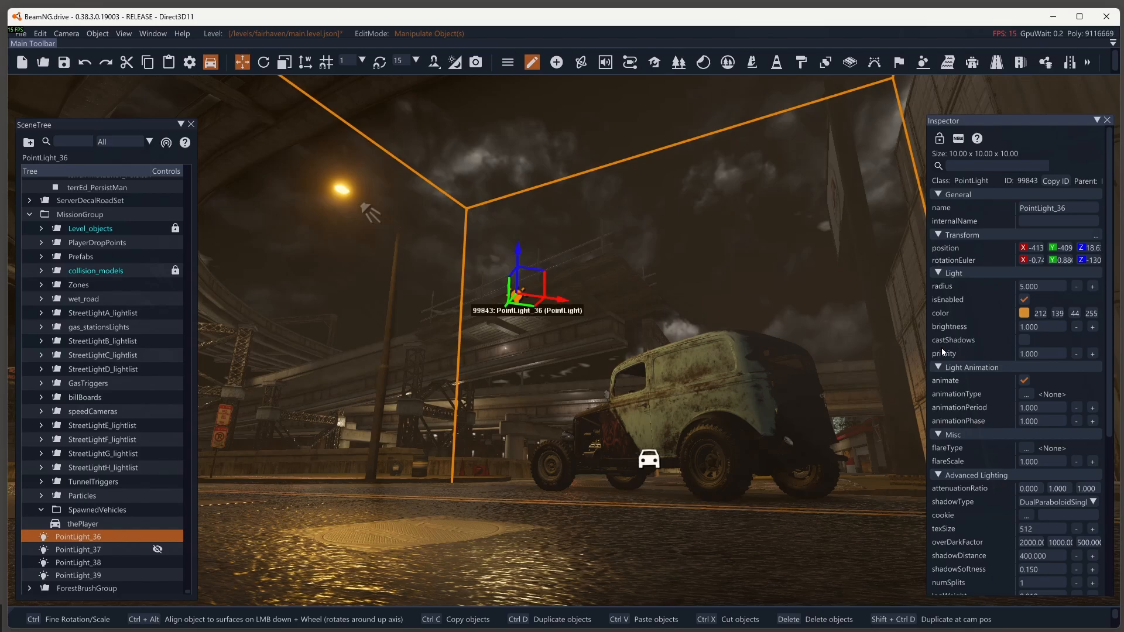
- Switch castShadows on and off for PointLight_36 to compare its effect on the vehicle, and leave it enabled
click(1023, 340)
click(1023, 340)
click(1024, 341)
click(1024, 340)
click(1024, 341)
click(1024, 340)
- Set the shadowSoftness of PointLight_36 to 1 and compare the scene with castShadows on and off
drag(1044, 570, 973, 586)
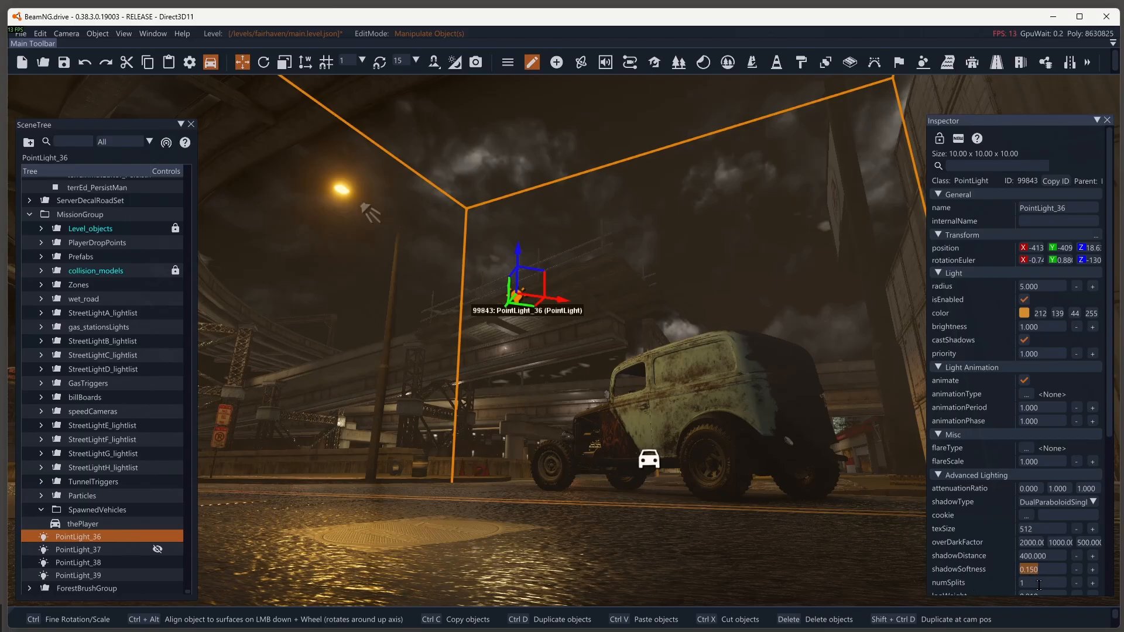
text(1)
key(Return)
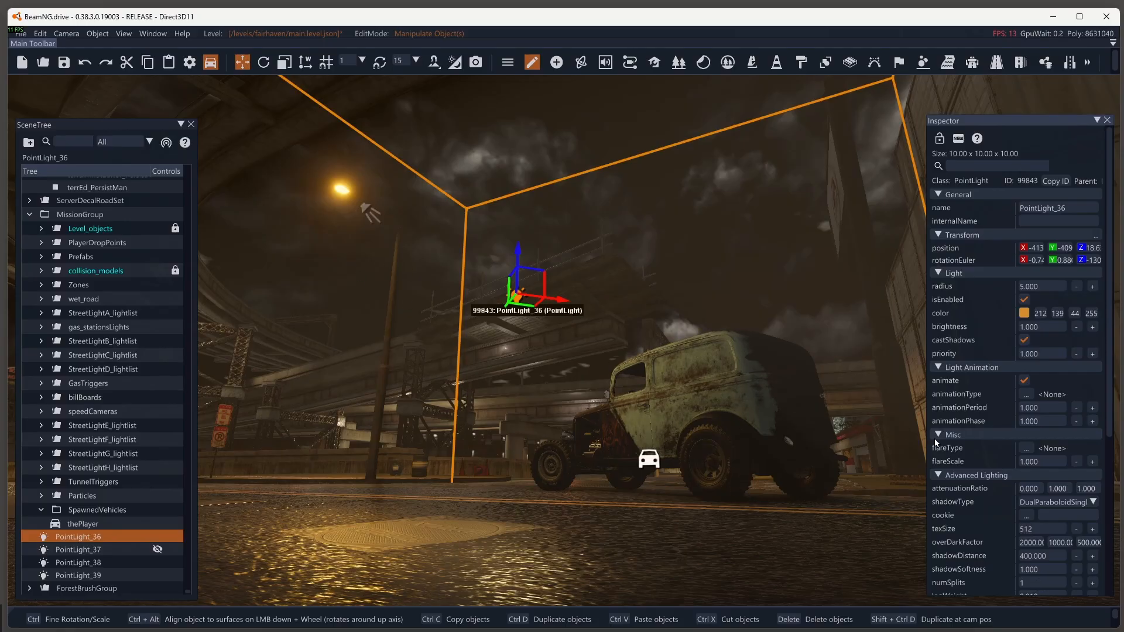
click(1024, 340)
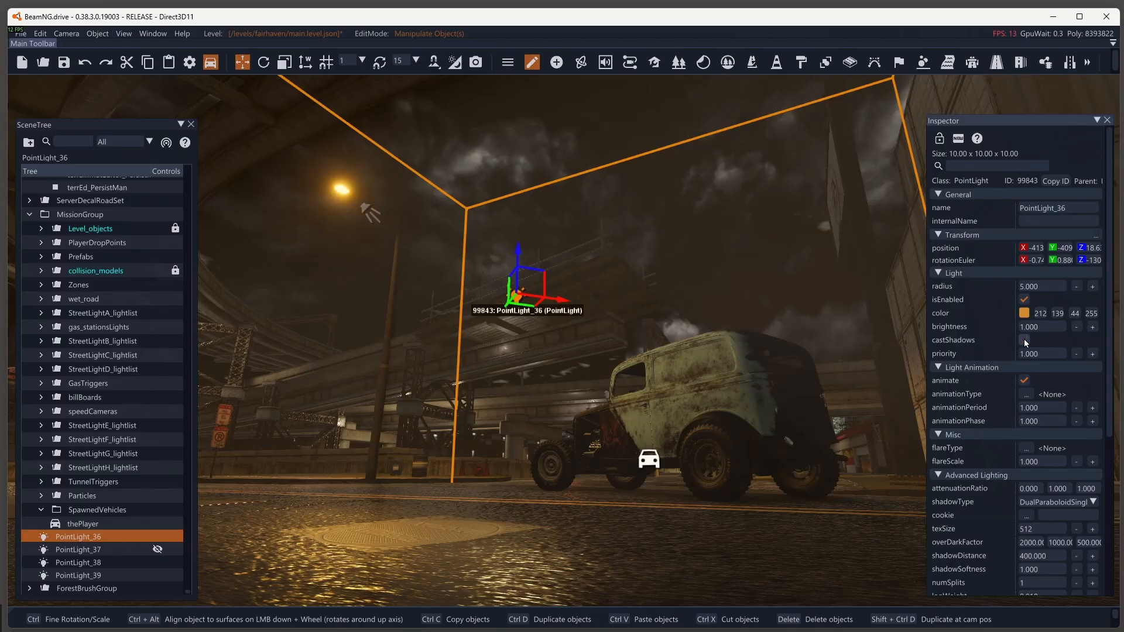
click(1024, 341)
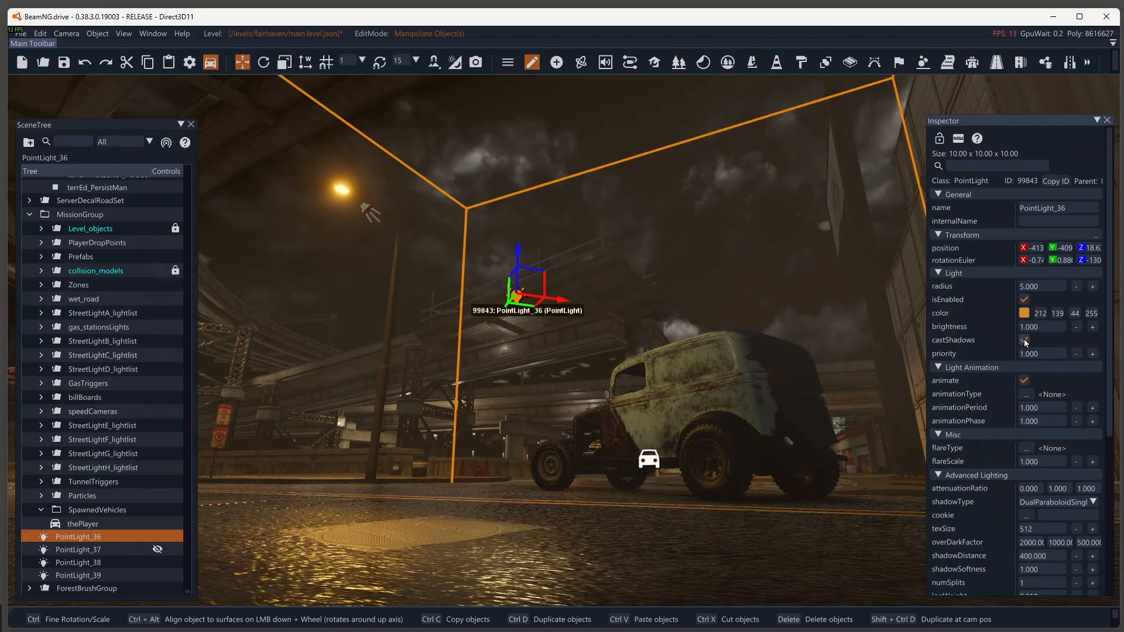
click(1025, 341)
- Unhide PointLight_37, raise it to a Z position of about 18.5 and move it behind the vehicle's rear
click(76, 549)
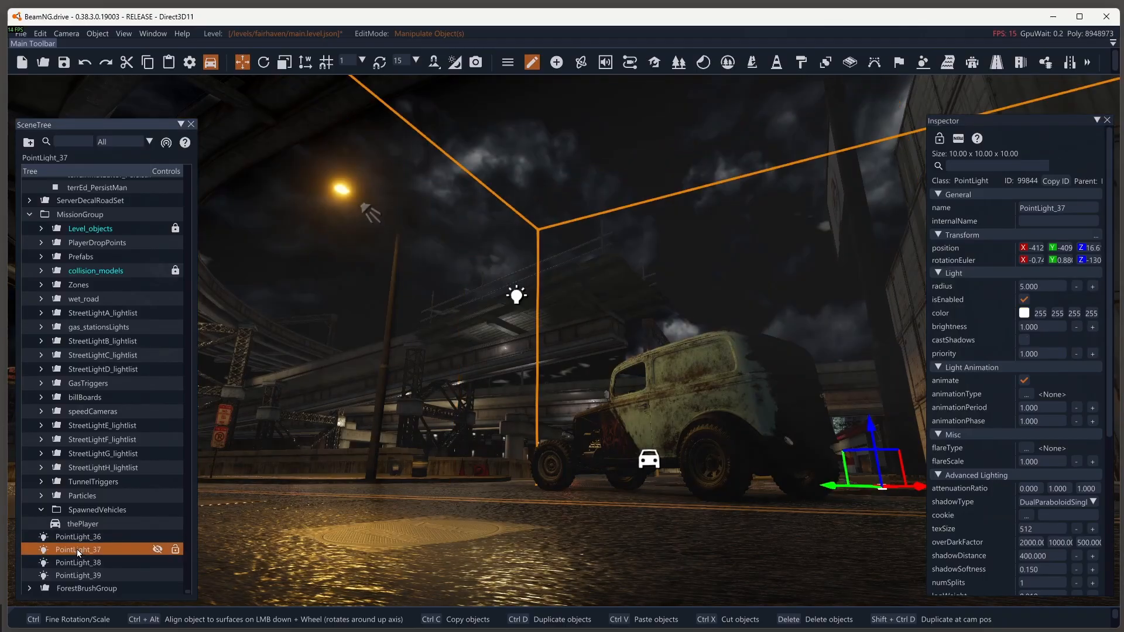
click(157, 549)
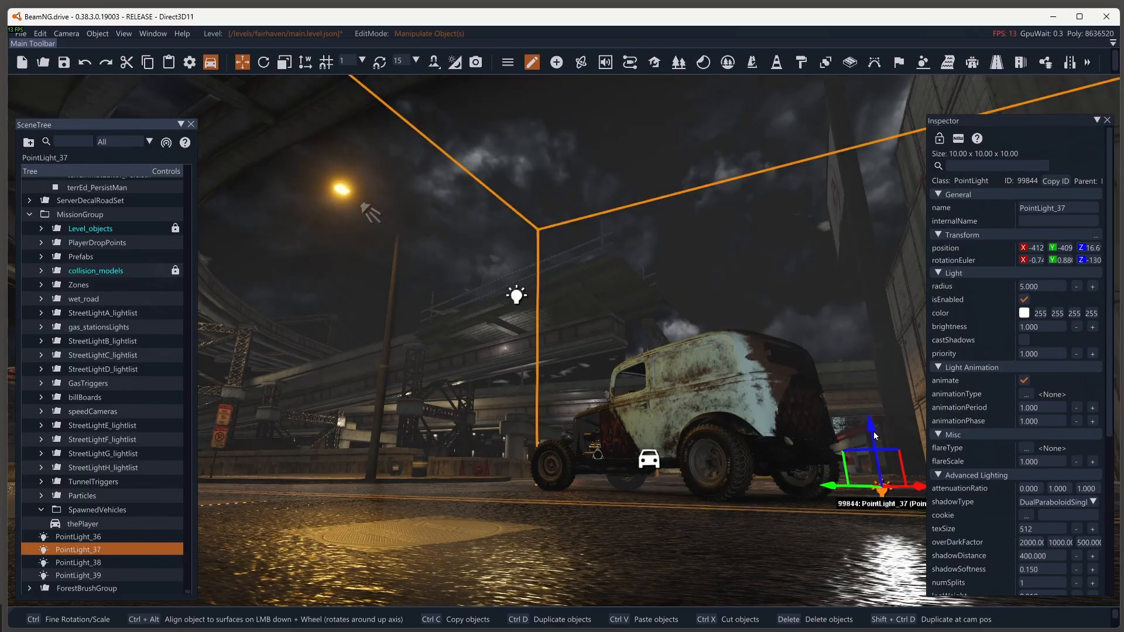
drag(873, 431, 841, 187)
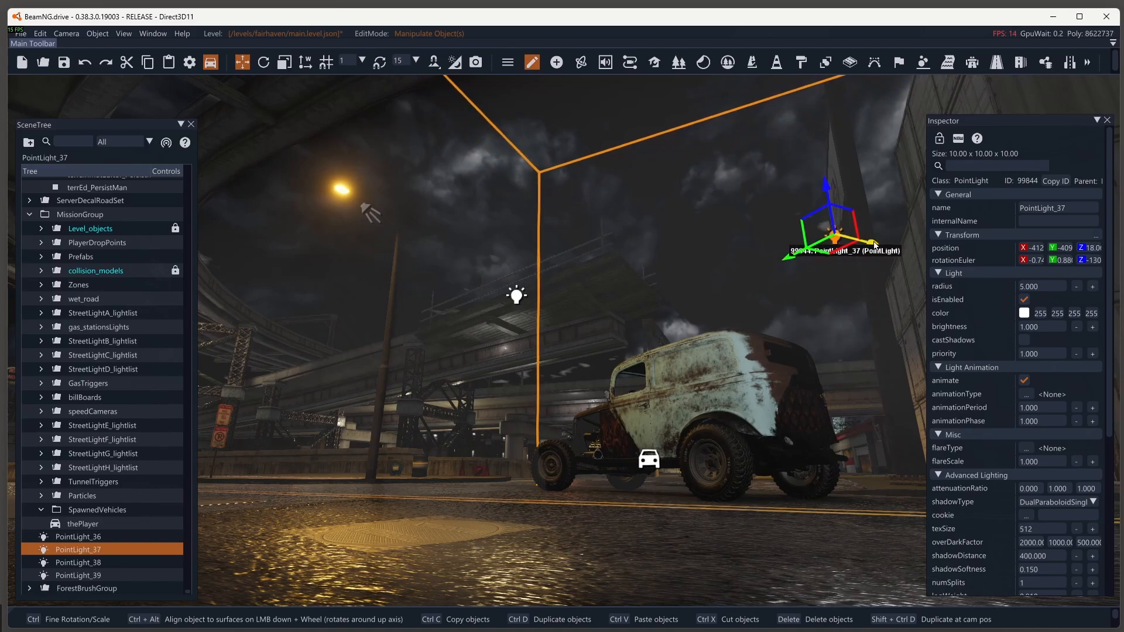
drag(826, 196, 890, 281)
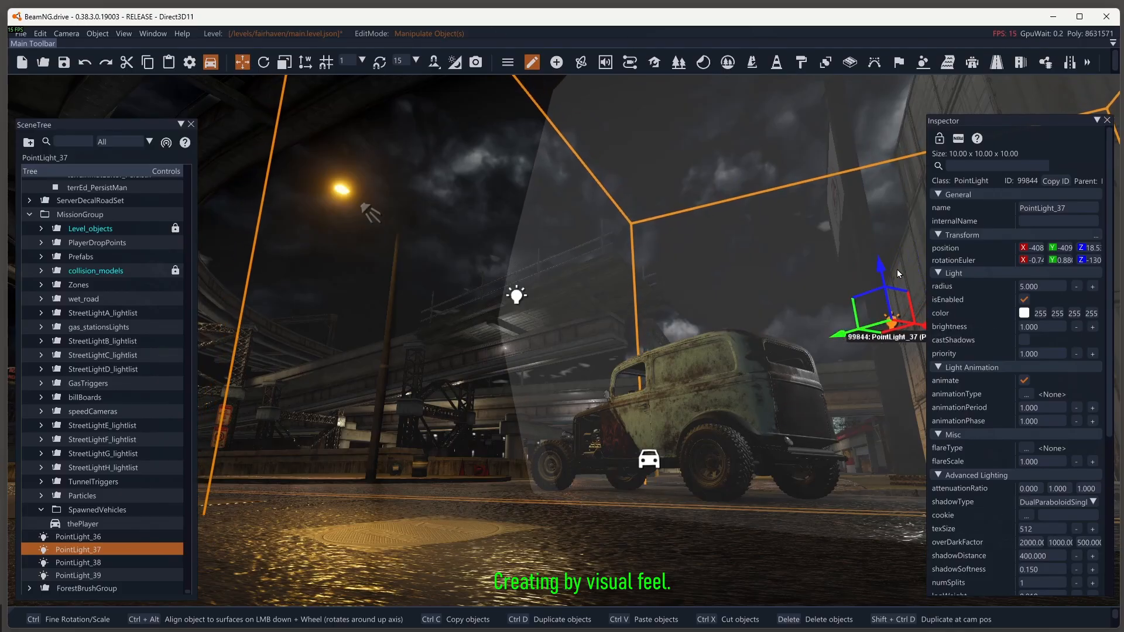
mouse_move(883, 269)
mouse_down()
mouse_move(880, 230)
mouse_move(890, 267)
mouse_up()
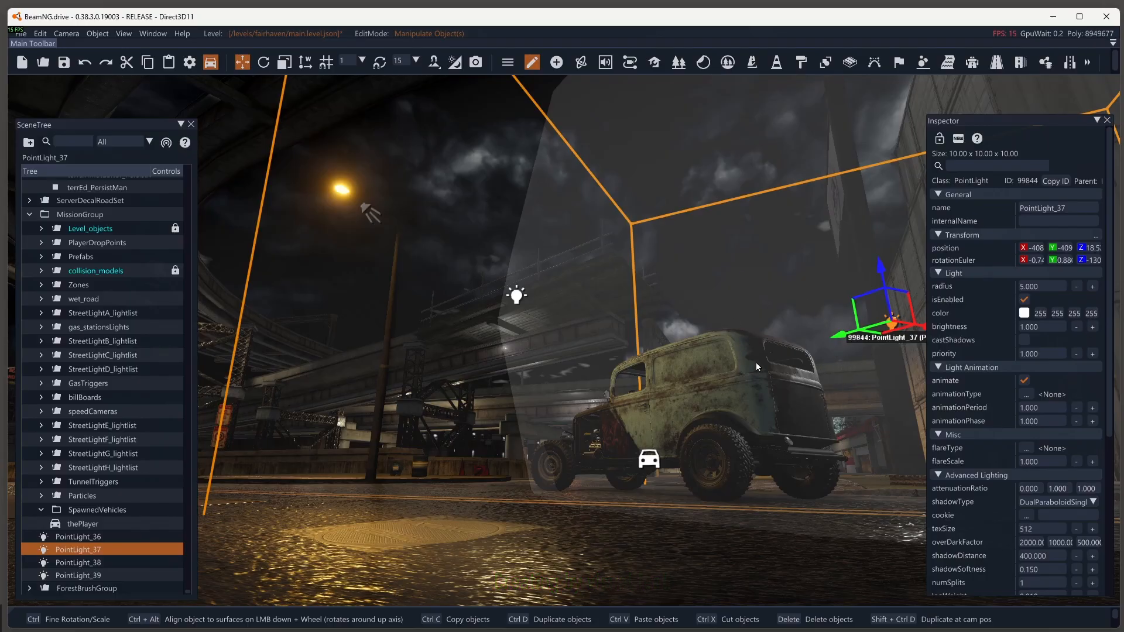
- Give PointLight_37 an orange color with RGB values 208, 136, 31 and a brightness of 1.4
click(1025, 315)
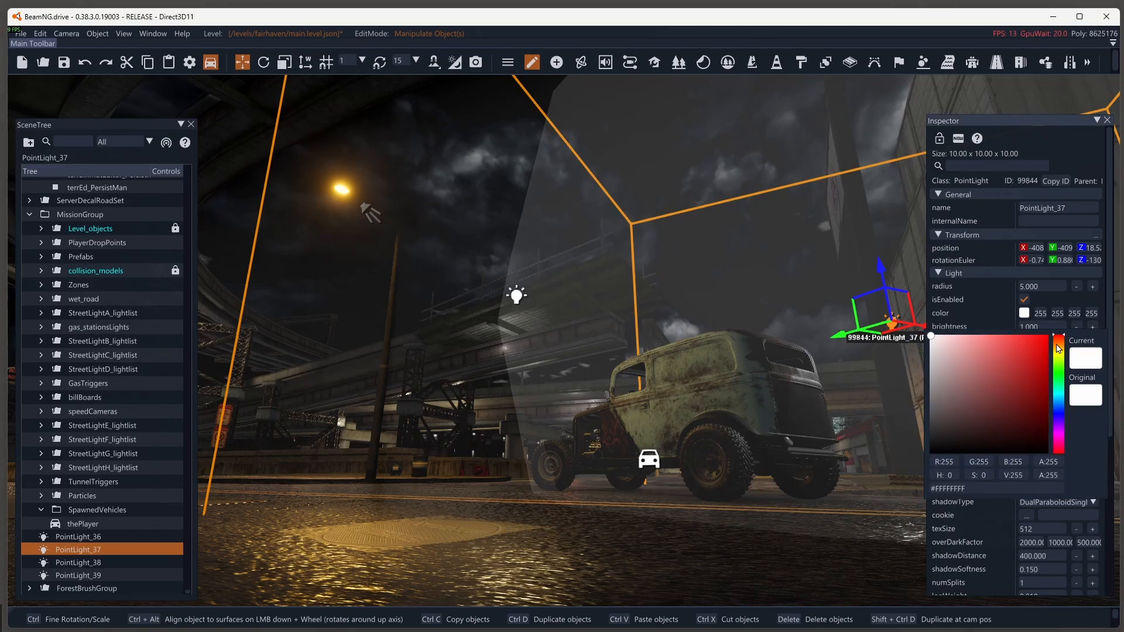
click(1061, 346)
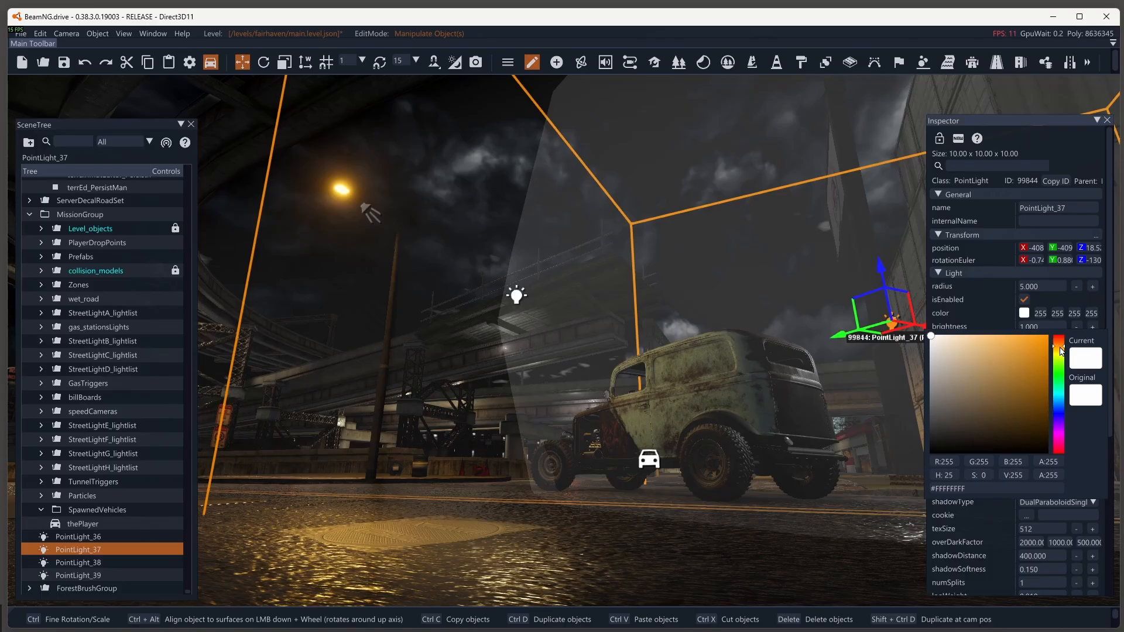
click(1035, 349)
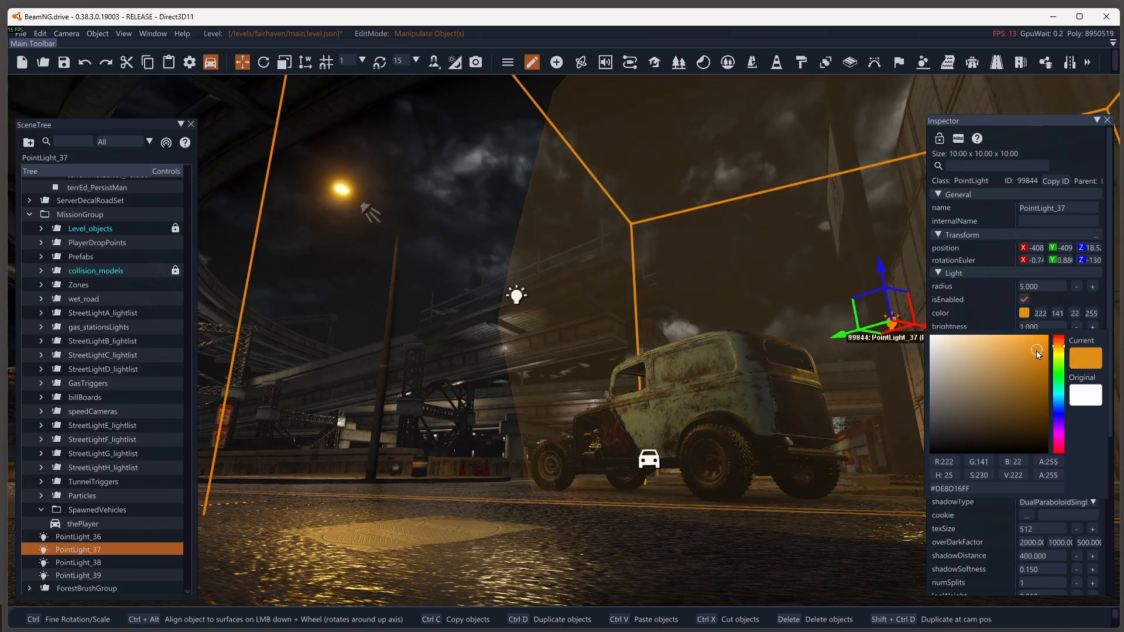
drag(1032, 350, 1030, 357)
click(1024, 314)
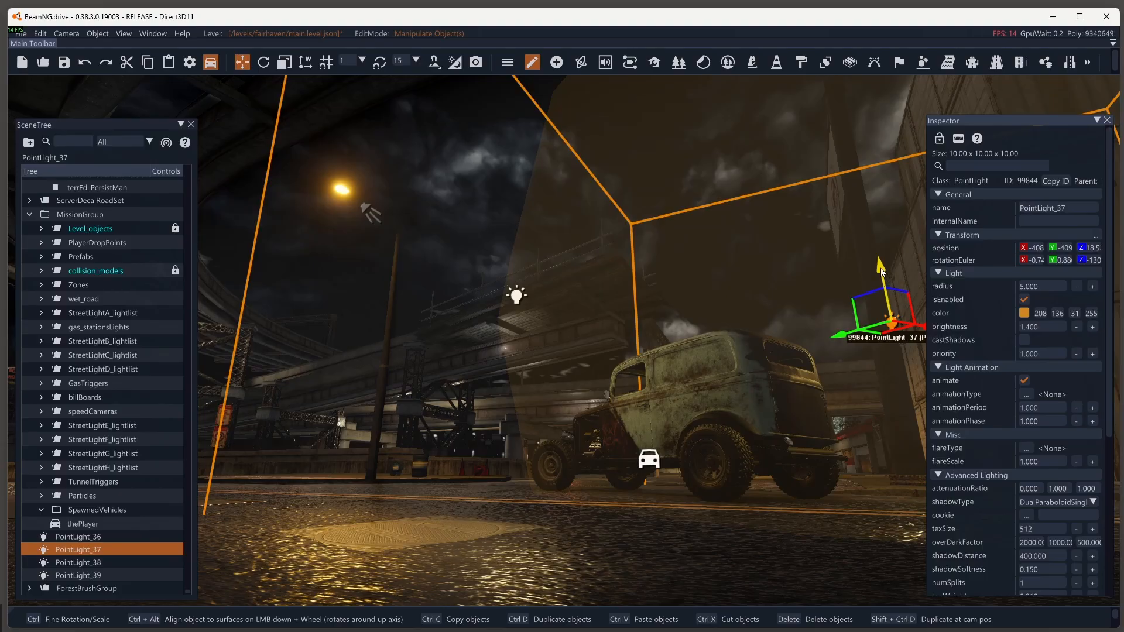
- Fine-tune the height and sideways position of PointLight_37 behind the vehicle, ending at a Z position of about 18.3
mouse_move(887, 279)
mouse_down()
mouse_move(887, 305)
mouse_move(886, 290)
mouse_up()
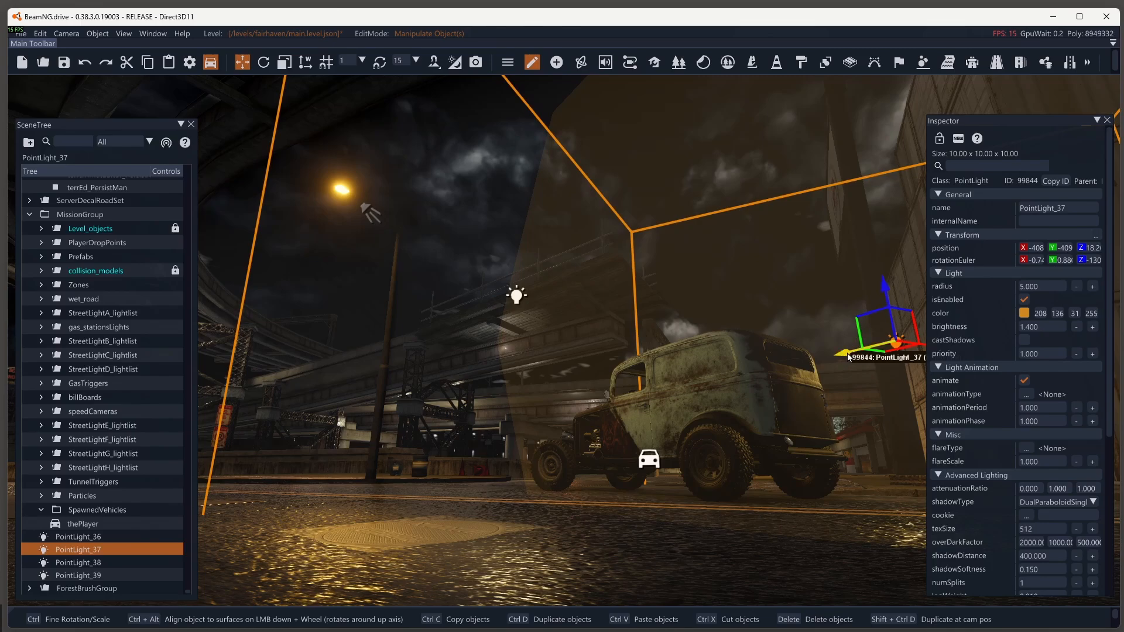
drag(845, 364, 856, 361)
mouse_move(892, 283)
mouse_down()
mouse_move(891, 262)
mouse_move(893, 279)
mouse_up()
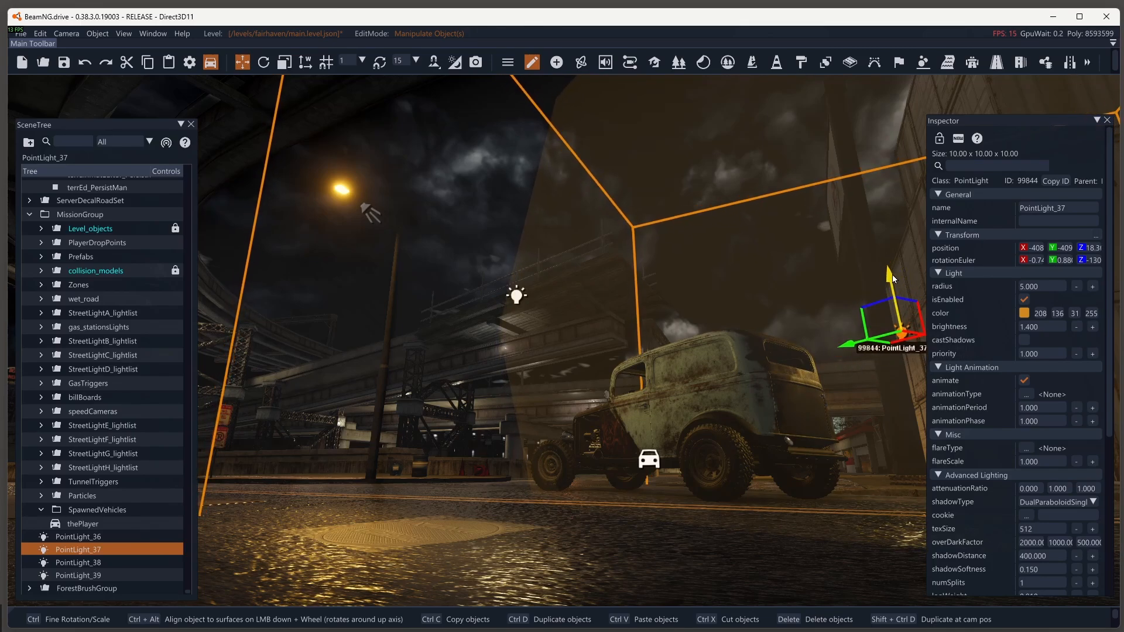
- Set the radius of PointLight_37 to 6
click(1041, 286)
text(6)
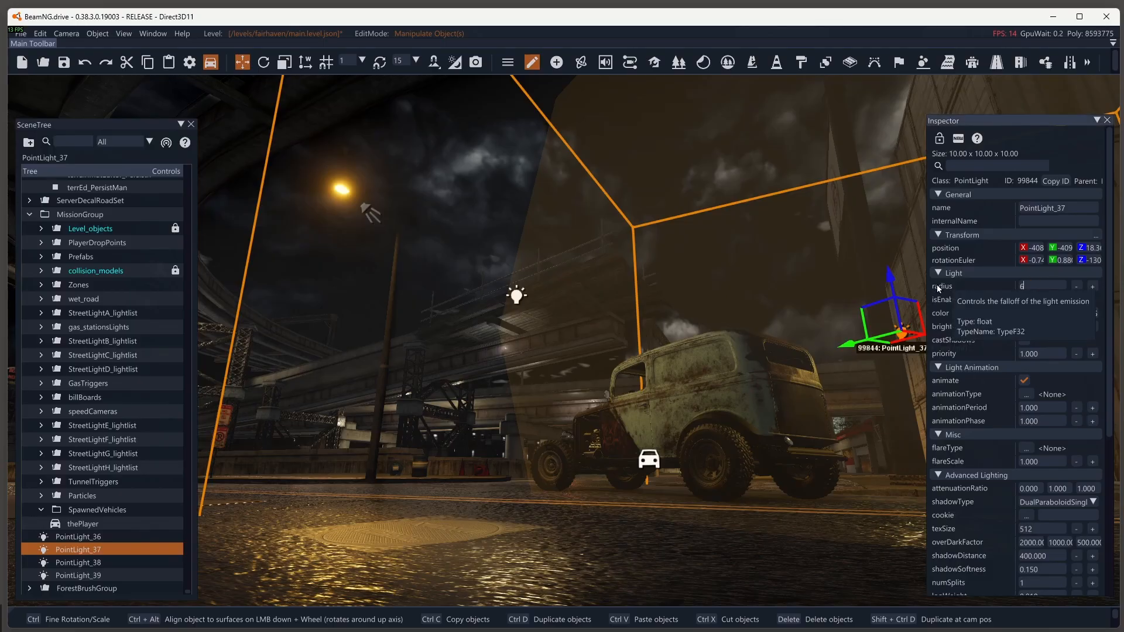
key(Return)
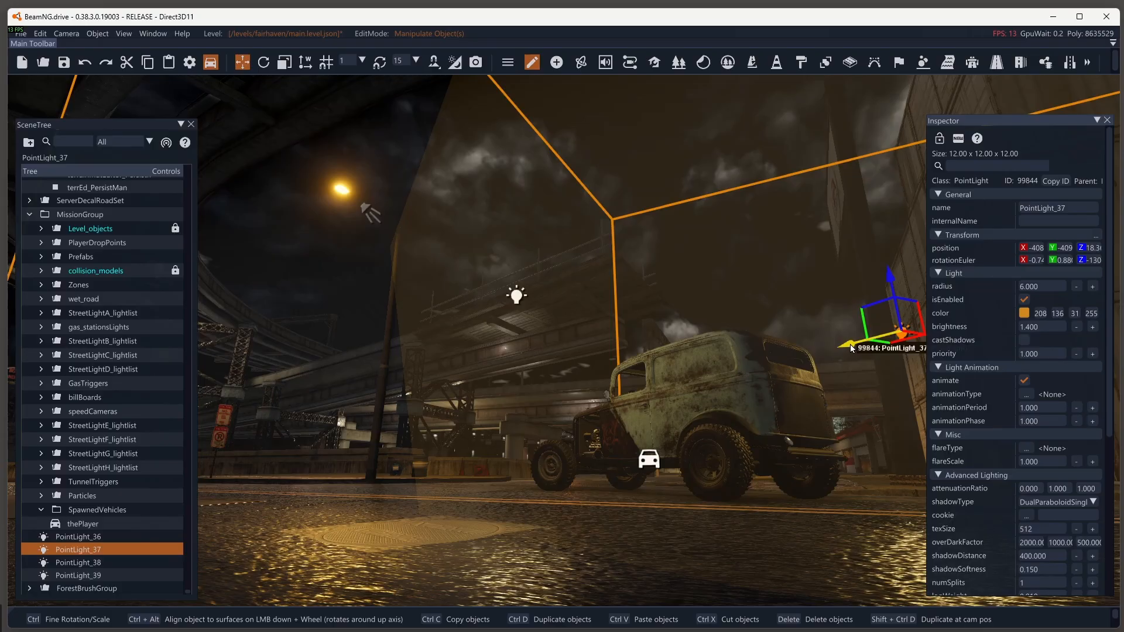
- Shift PointLight_37 farther behind the vehicle, raise it to a Z position of about 19.3 and set its brightness to 1.8
drag(850, 344, 955, 350)
mouse_move(916, 287)
mouse_down()
mouse_move(916, 261)
mouse_move(916, 288)
mouse_up()
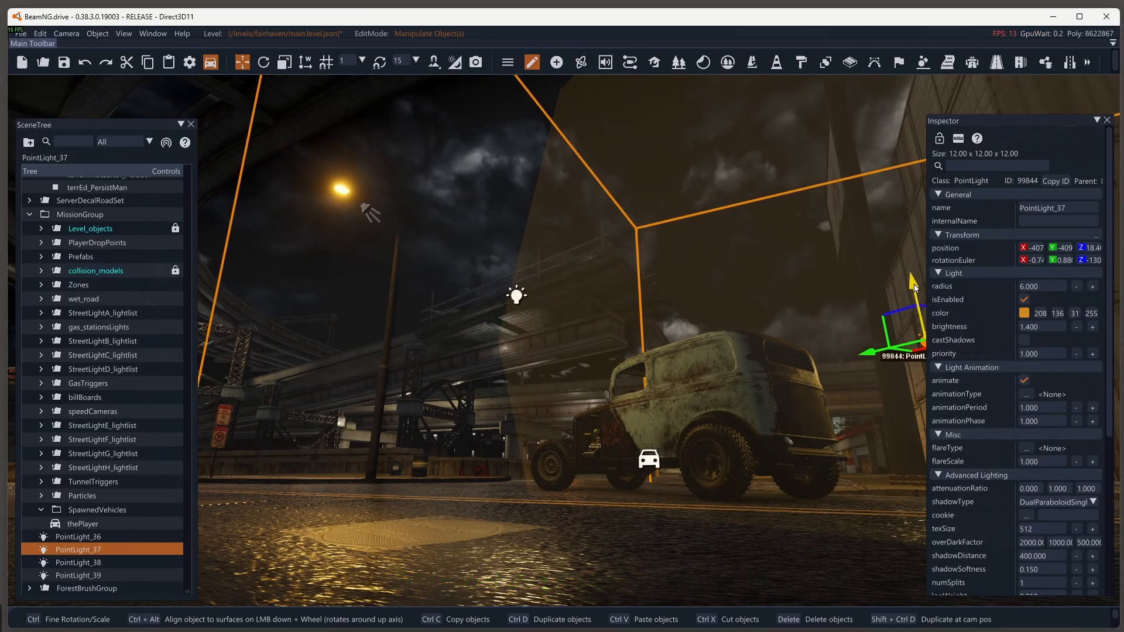
drag(870, 353, 883, 355)
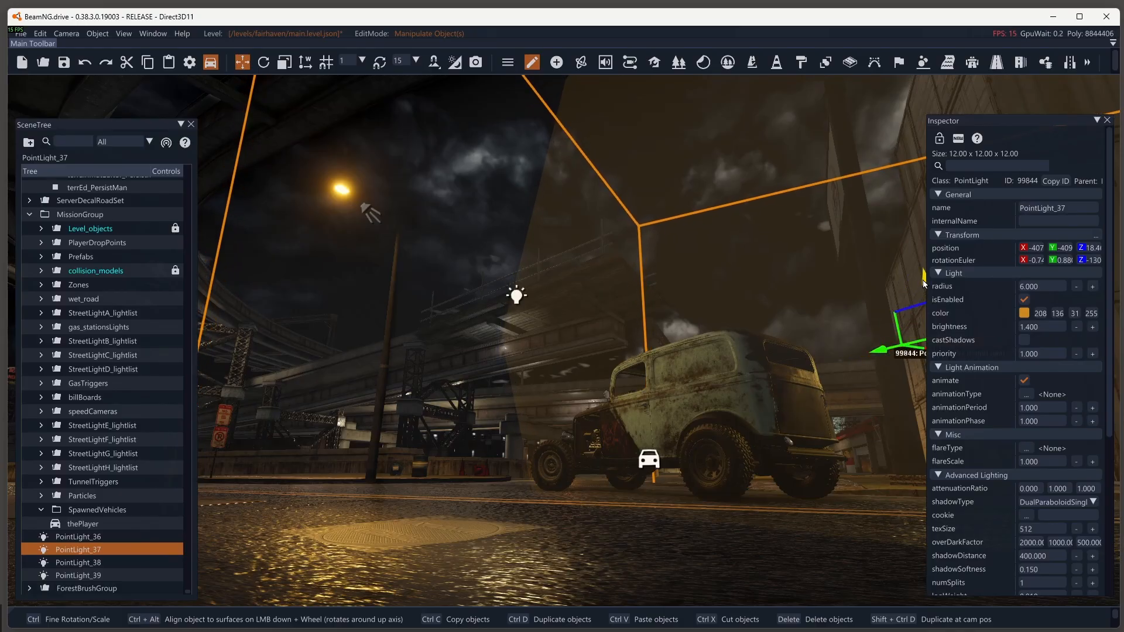
drag(923, 284, 904, 228)
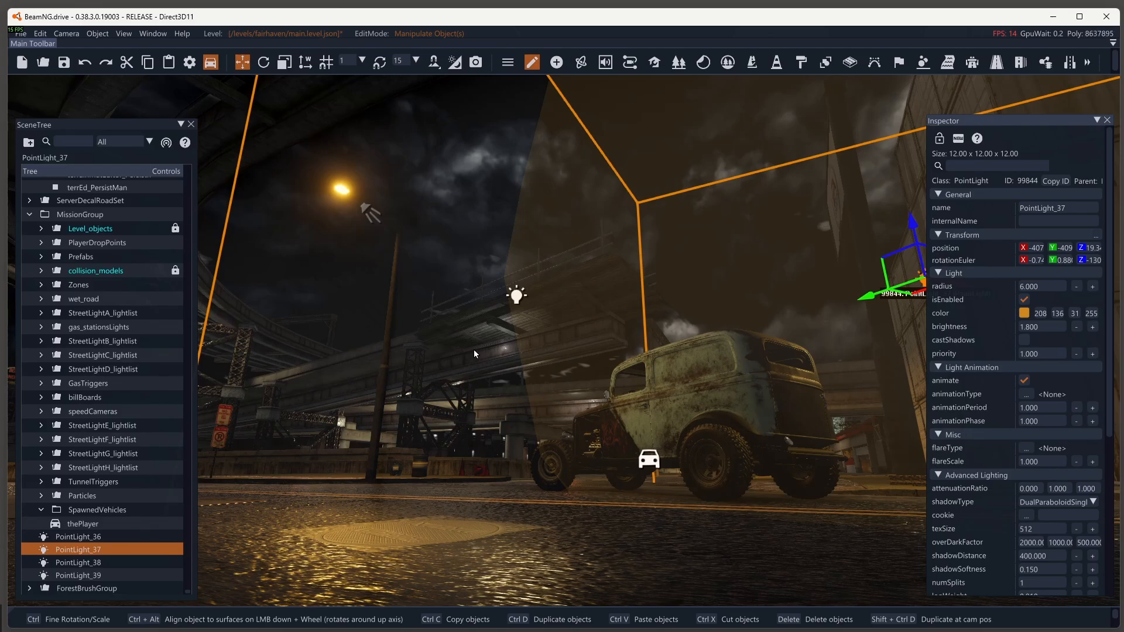
- Reposition PointLight_38 in front of the bridge structure at an X position of about -406
click(90, 562)
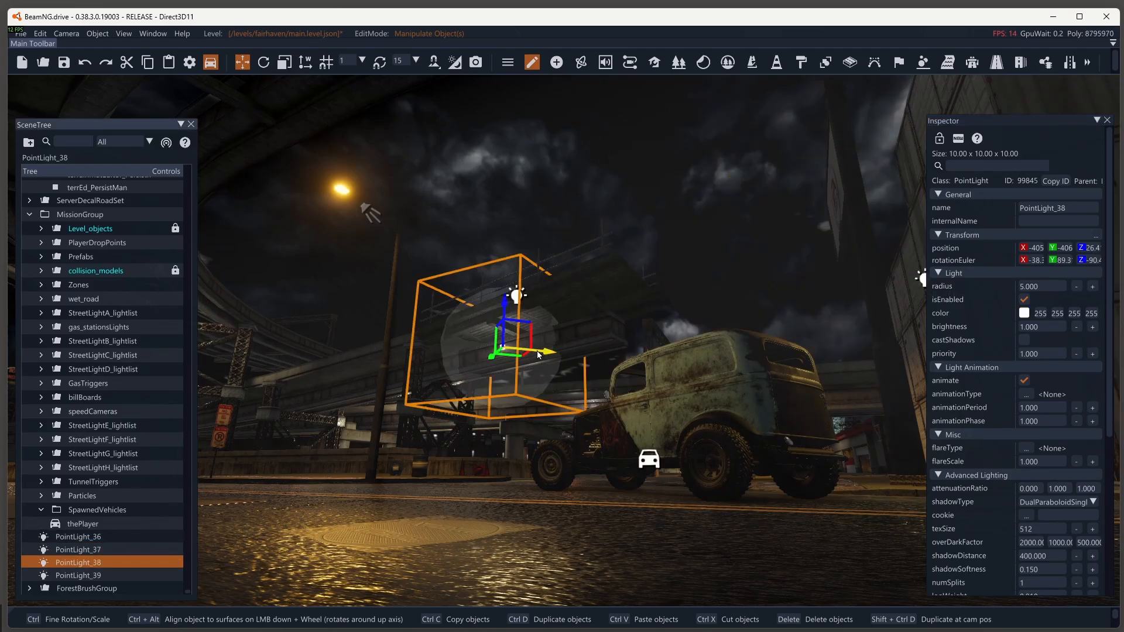
drag(541, 354, 513, 355)
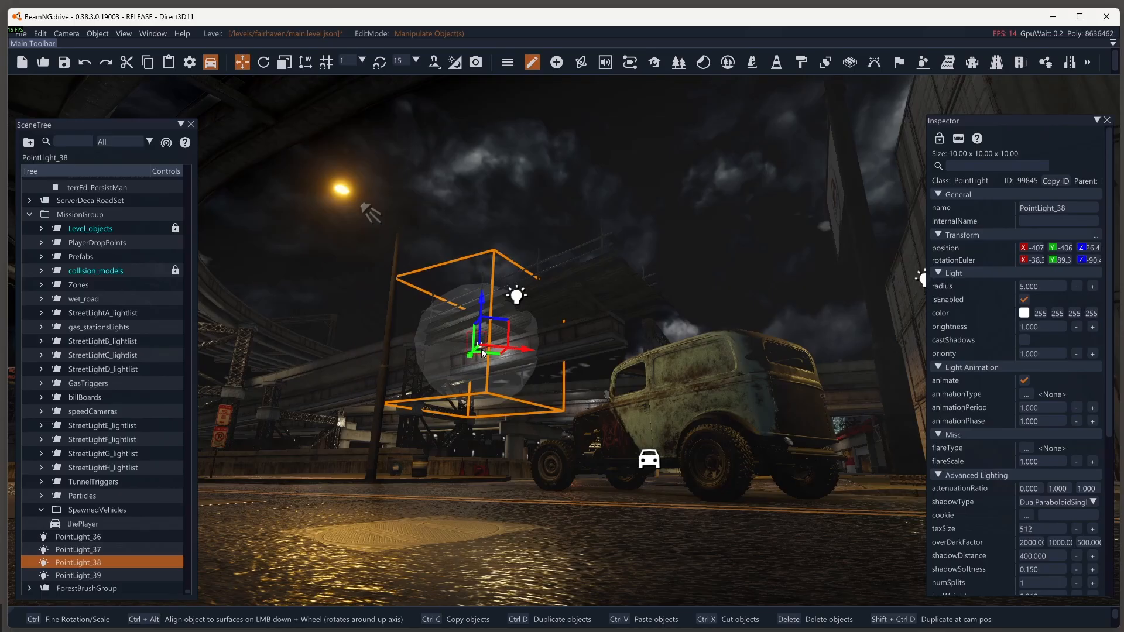
drag(469, 354, 538, 352)
- Give PointLight_38 a dark orange color with RGB values 163, 101, 22
click(1024, 313)
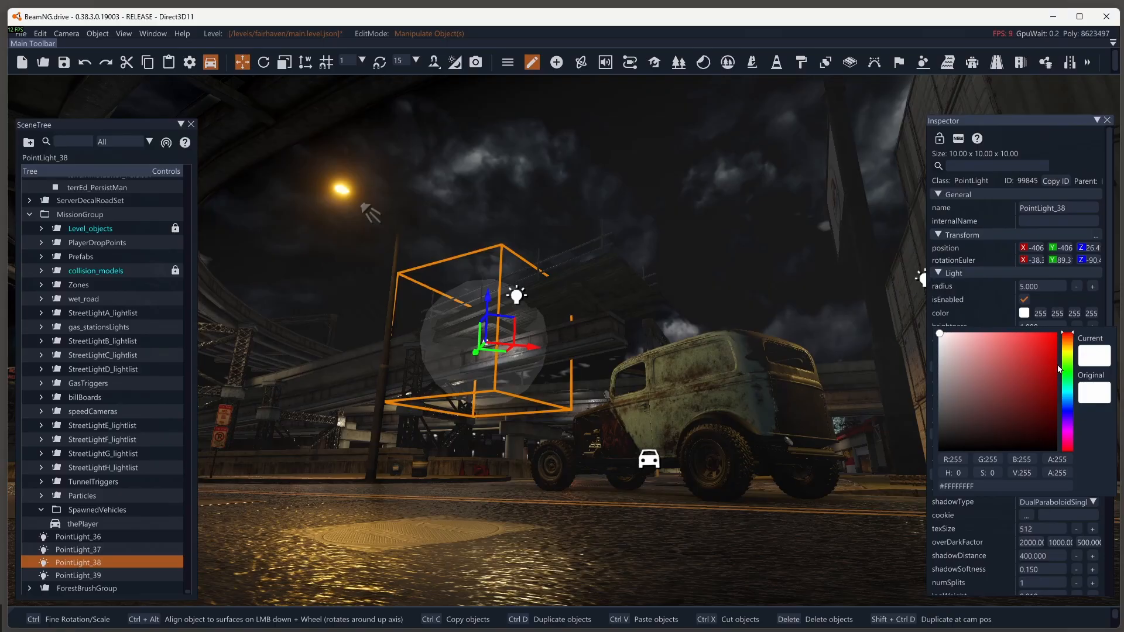
mouse_move(1069, 353)
mouse_down()
mouse_move(1044, 352)
mouse_move(1041, 377)
mouse_up()
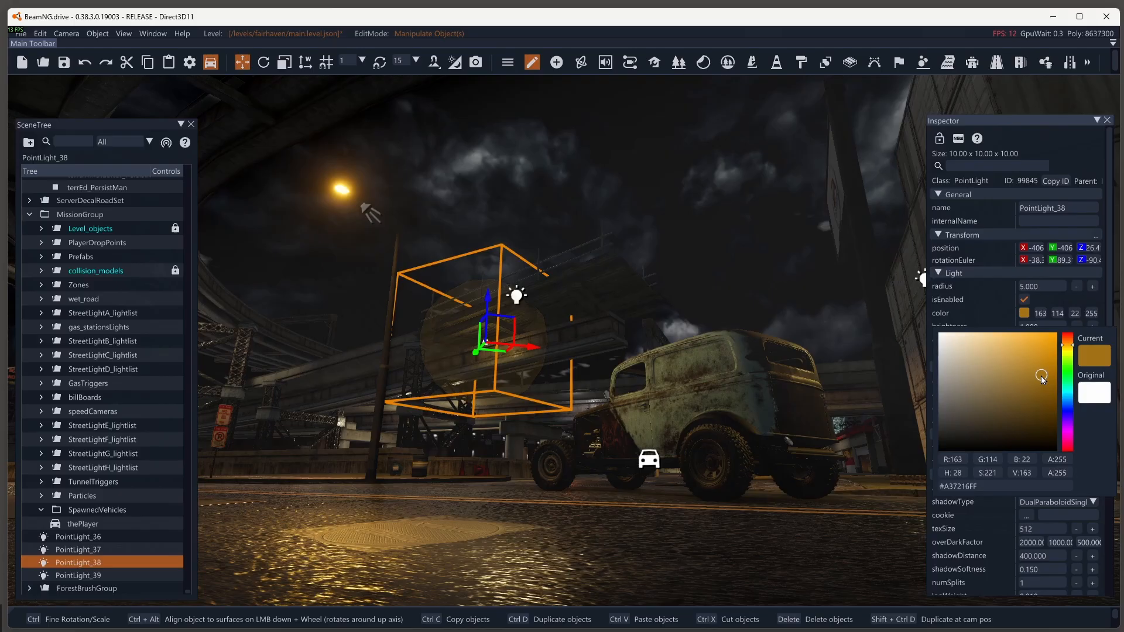
click(1073, 344)
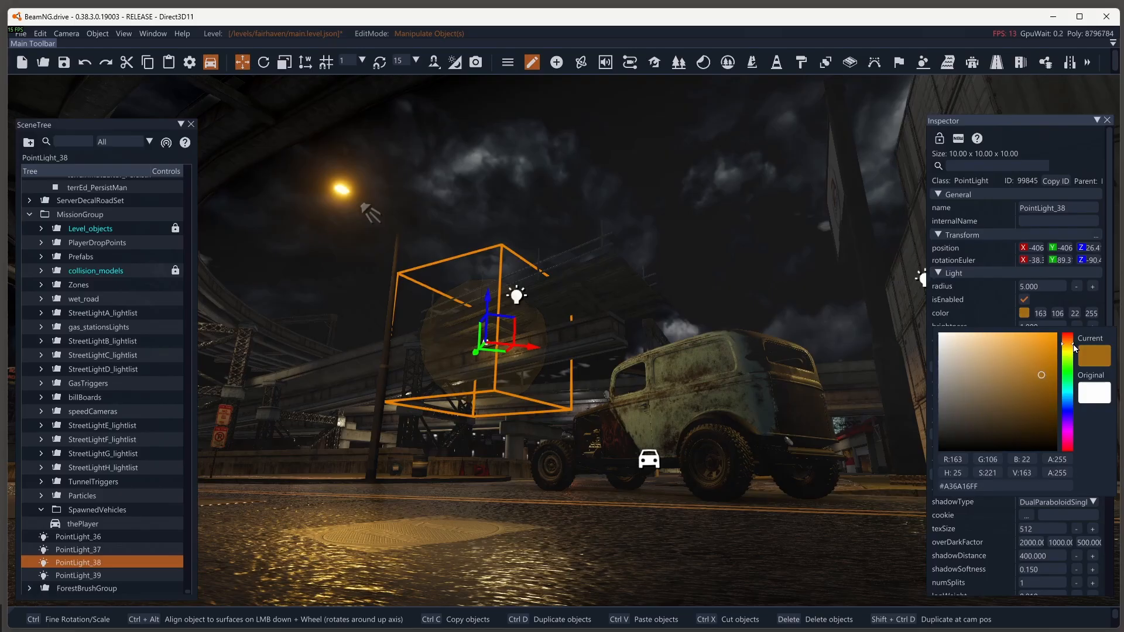
click(1024, 314)
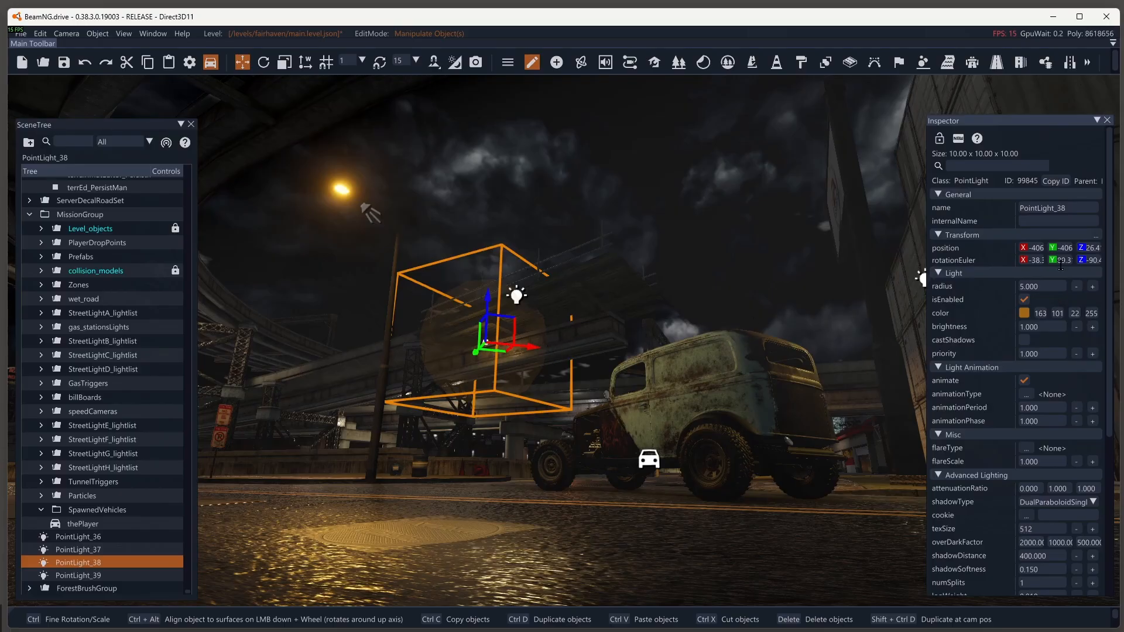
- Set the radius of PointLight_38 to 9 and move it toward the vehicle, to an X position of about -404
click(1046, 284)
text(9)
key(Return)
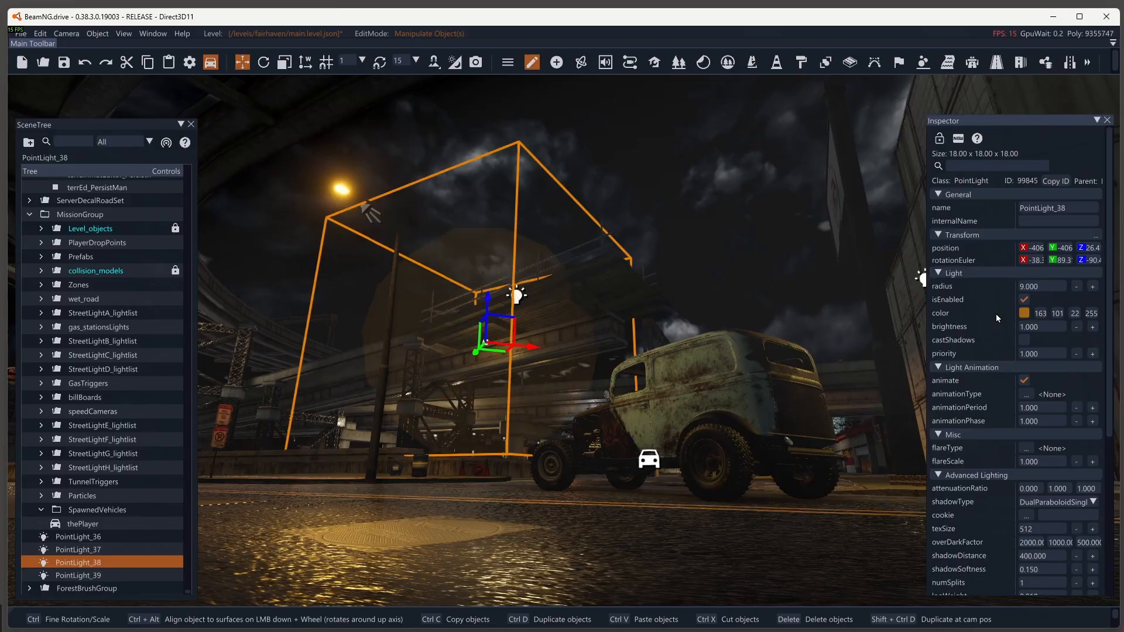
drag(529, 348, 655, 360)
- Set PointLight_38 to a radius of 10 and a brightness of 1.4, and fine-tune its position to about X -405
click(1049, 287)
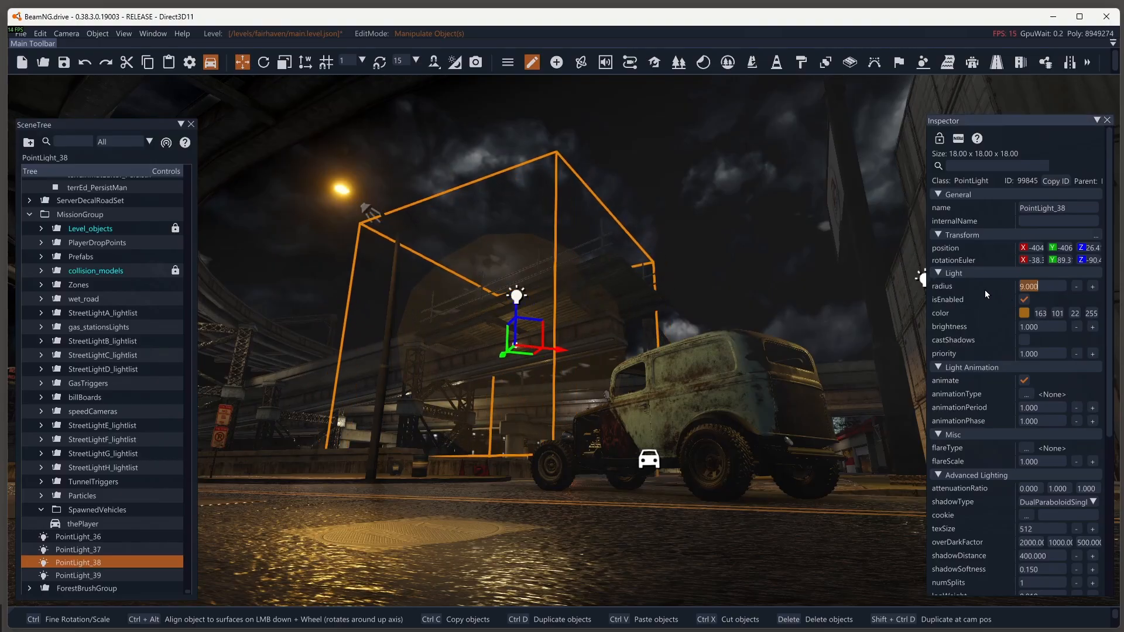
text(10)
key(Return)
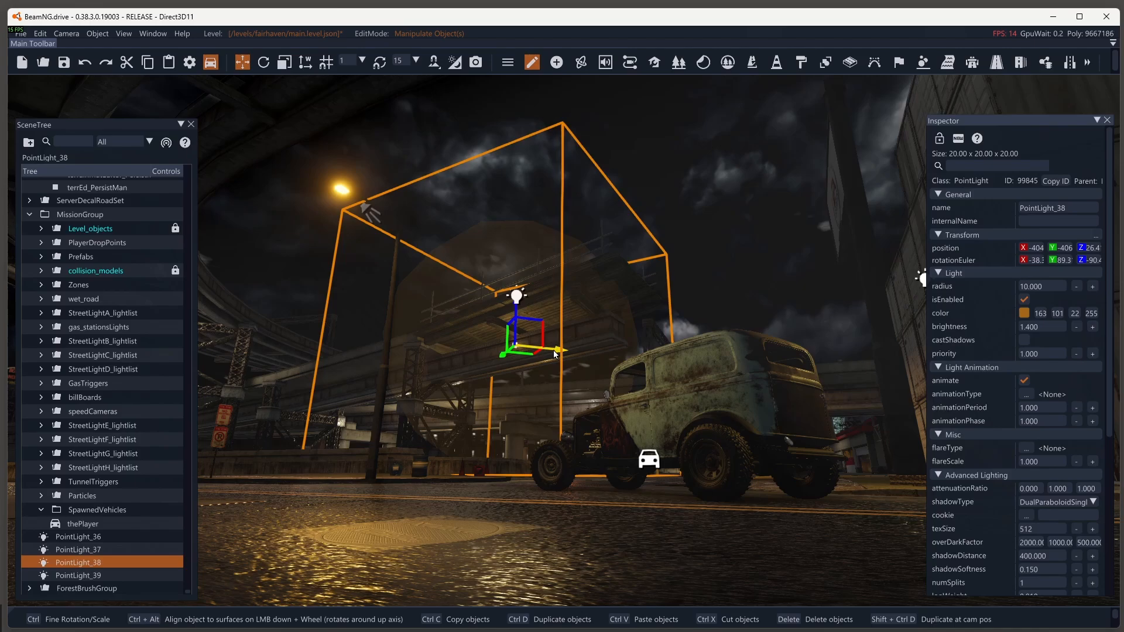
mouse_move(555, 354)
mouse_down()
mouse_move(474, 357)
mouse_move(554, 351)
mouse_up()
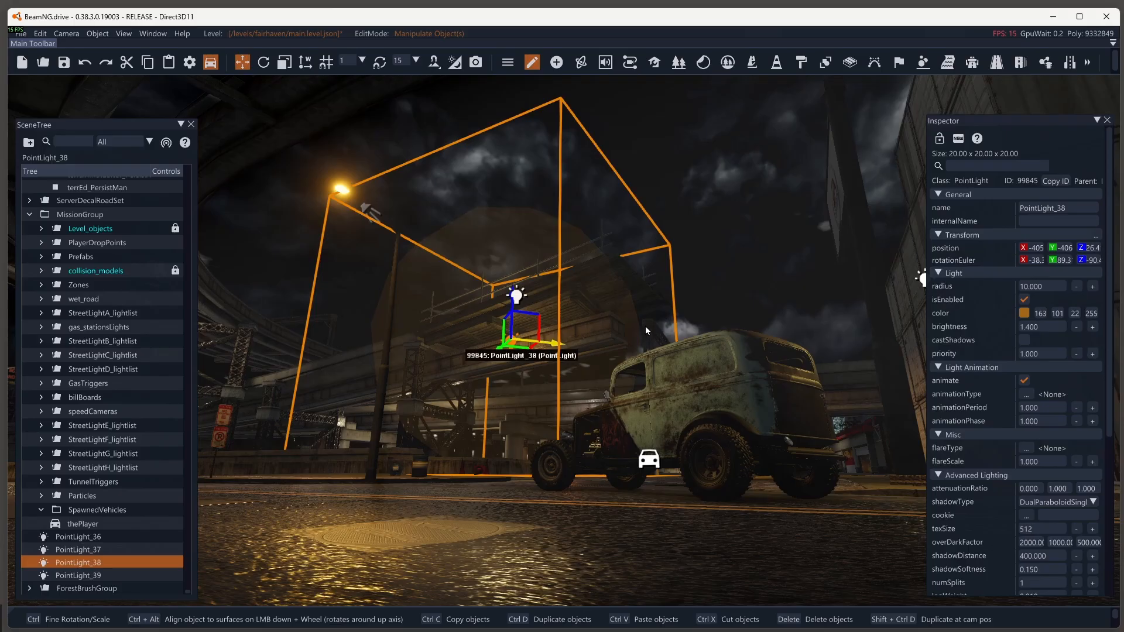
click(1023, 340)
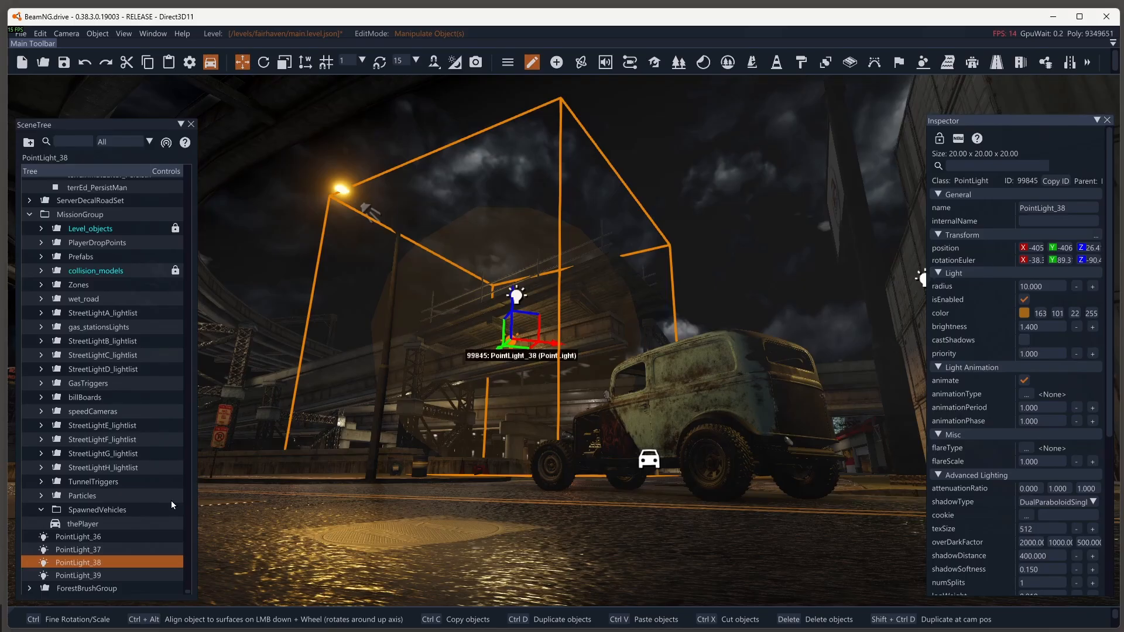
- Set the radius of PointLight_39 to 8 and move it under the bridge to an X position of about -399
click(78, 575)
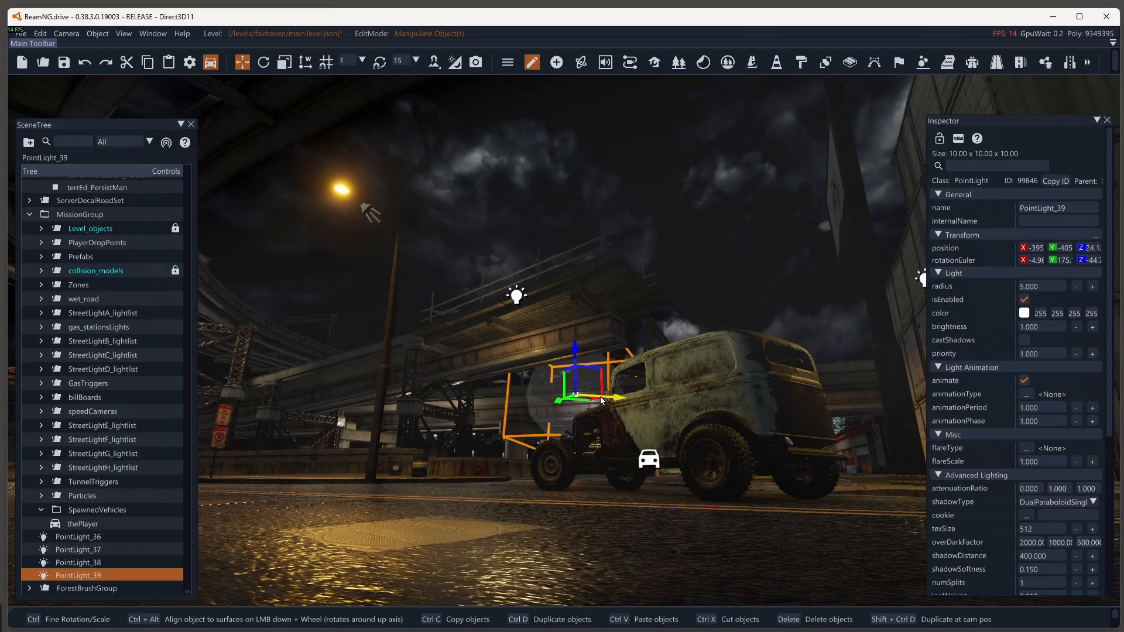
mouse_move(600, 396)
mouse_down()
mouse_move(592, 403)
mouse_move(609, 401)
mouse_move(596, 408)
mouse_up()
click(1046, 283)
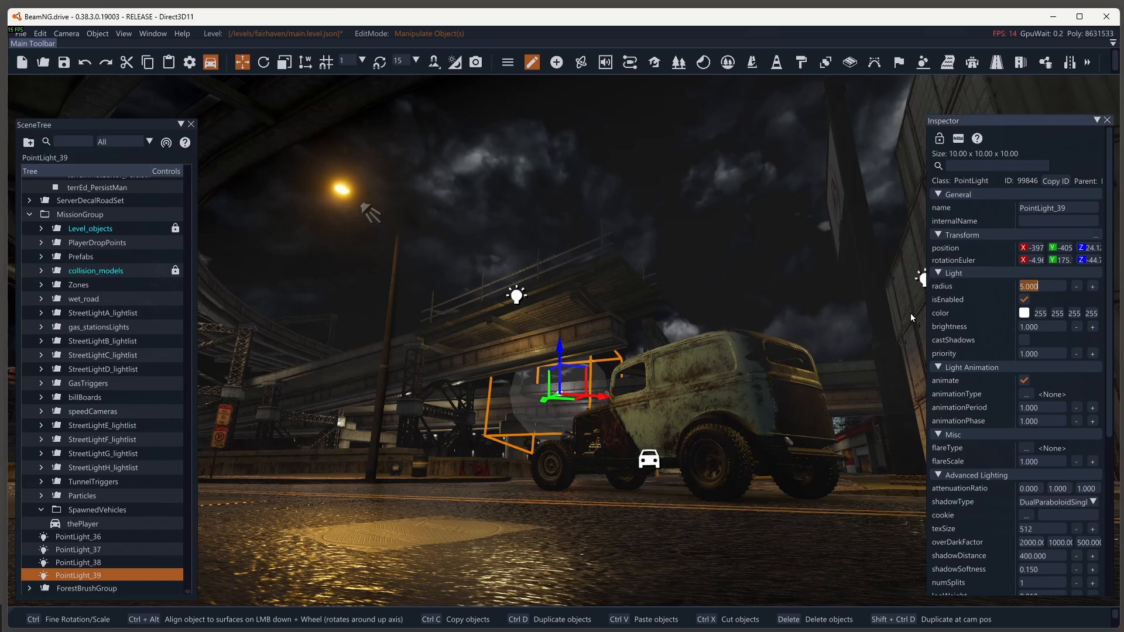
text(8)
key(Return)
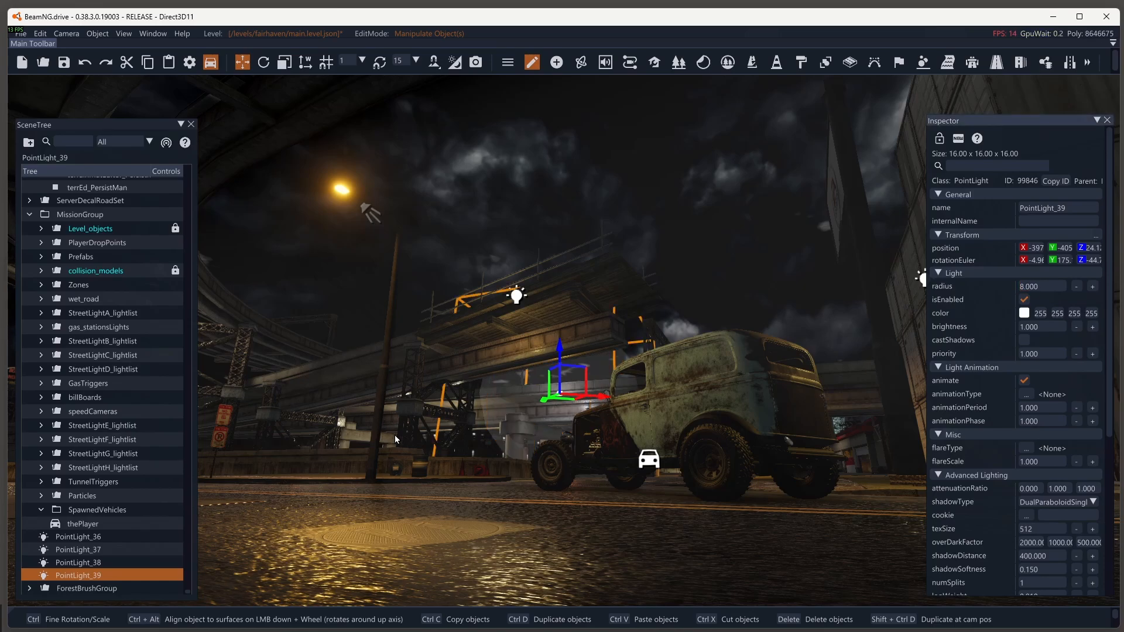
drag(600, 400, 575, 399)
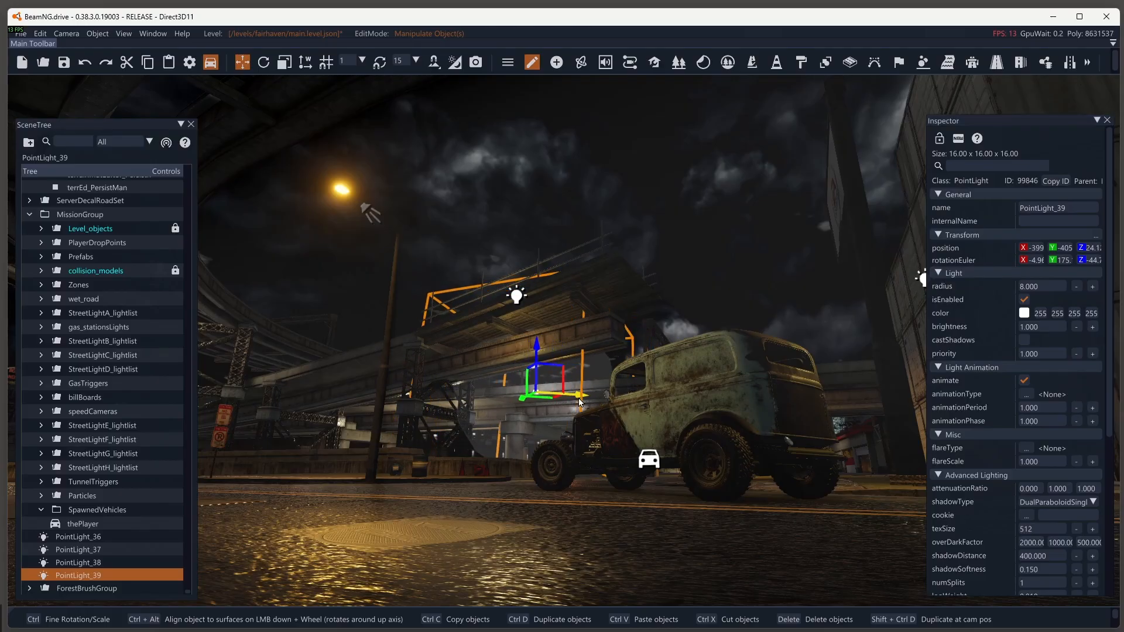
click(526, 398)
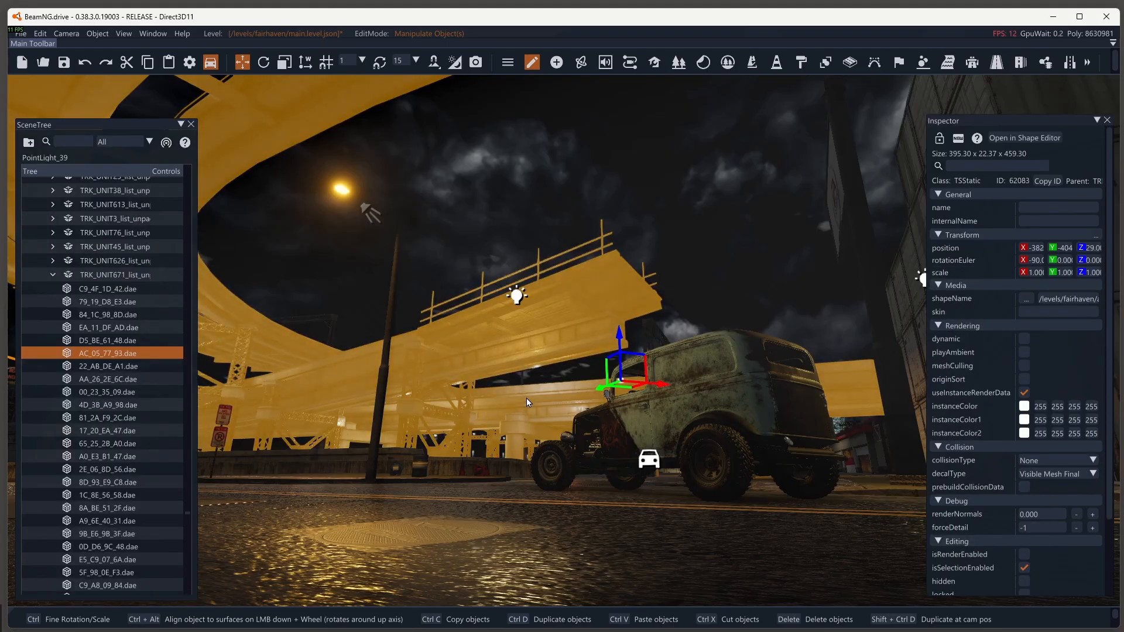
click(649, 467)
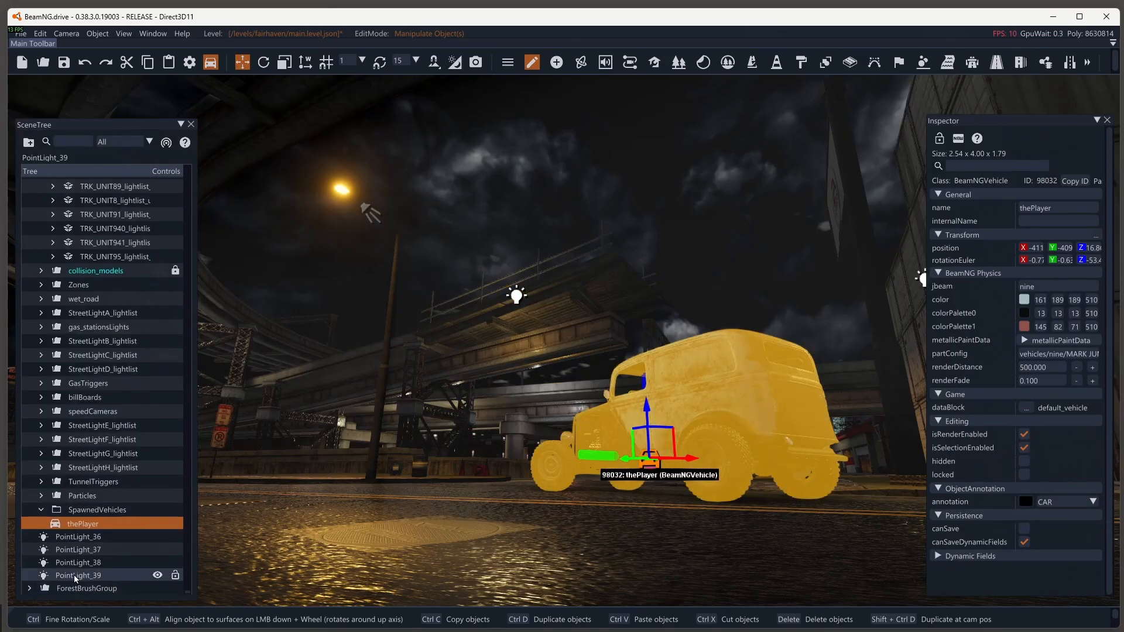
click(74, 575)
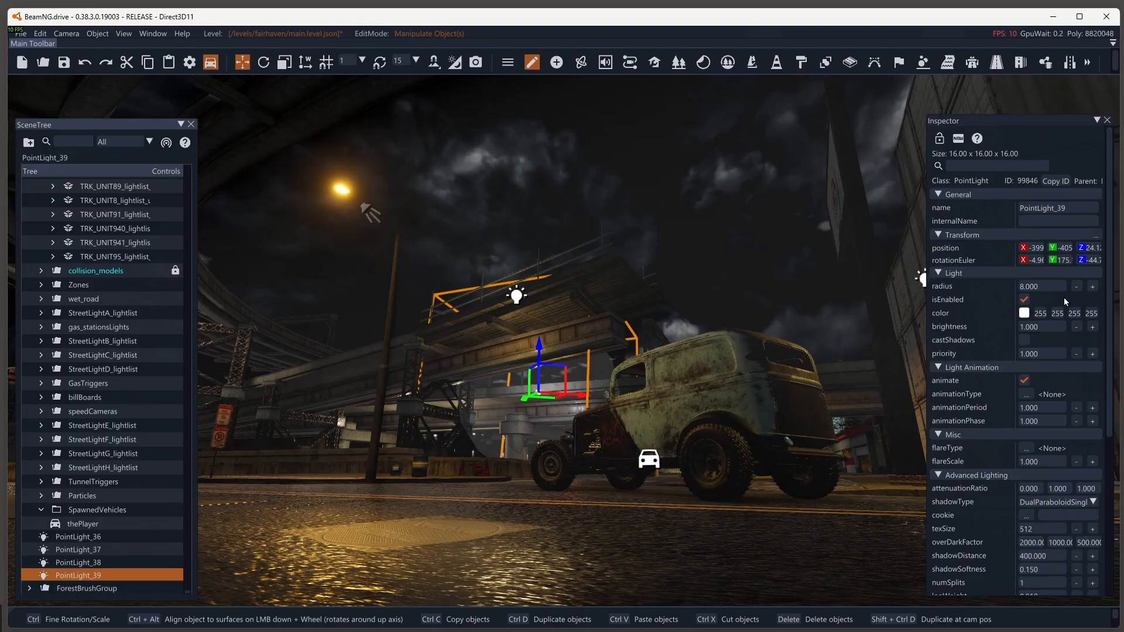
- Give PointLight_39 an orange color with RGB values 202, 108, 33 and move it to about X -397 and Z 24.3
click(1023, 313)
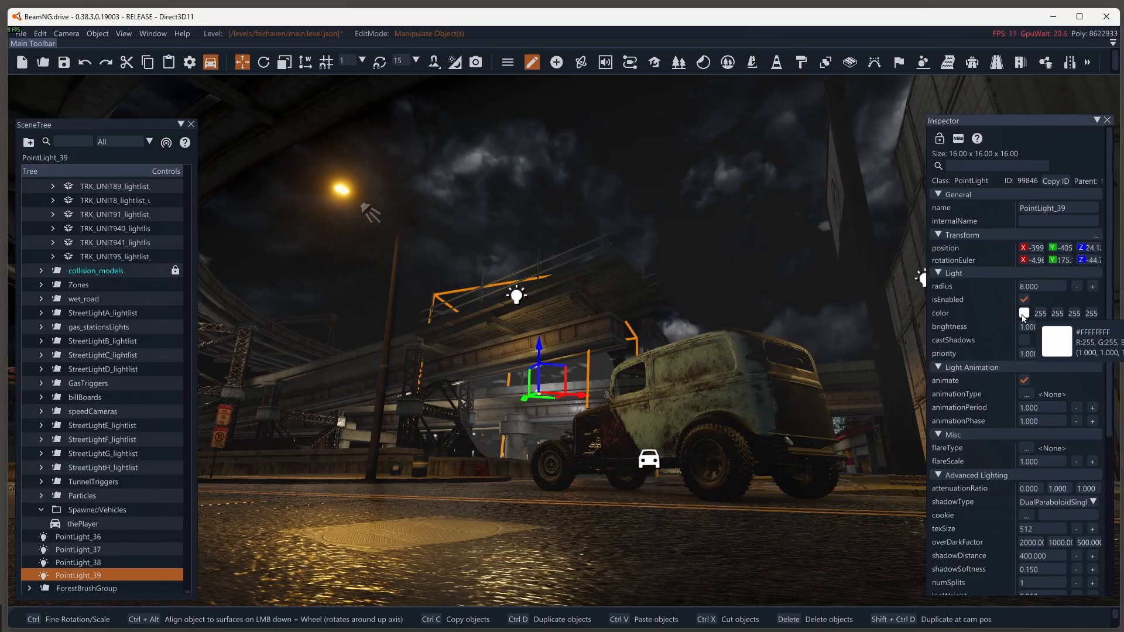
drag(1101, 322, 989, 330)
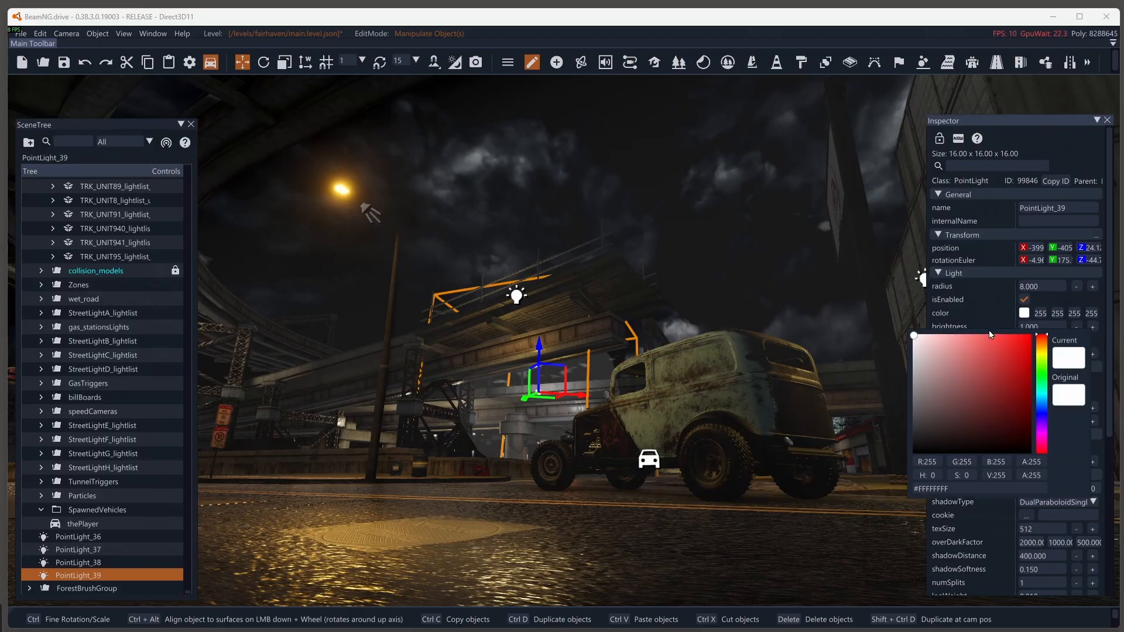
click(1042, 348)
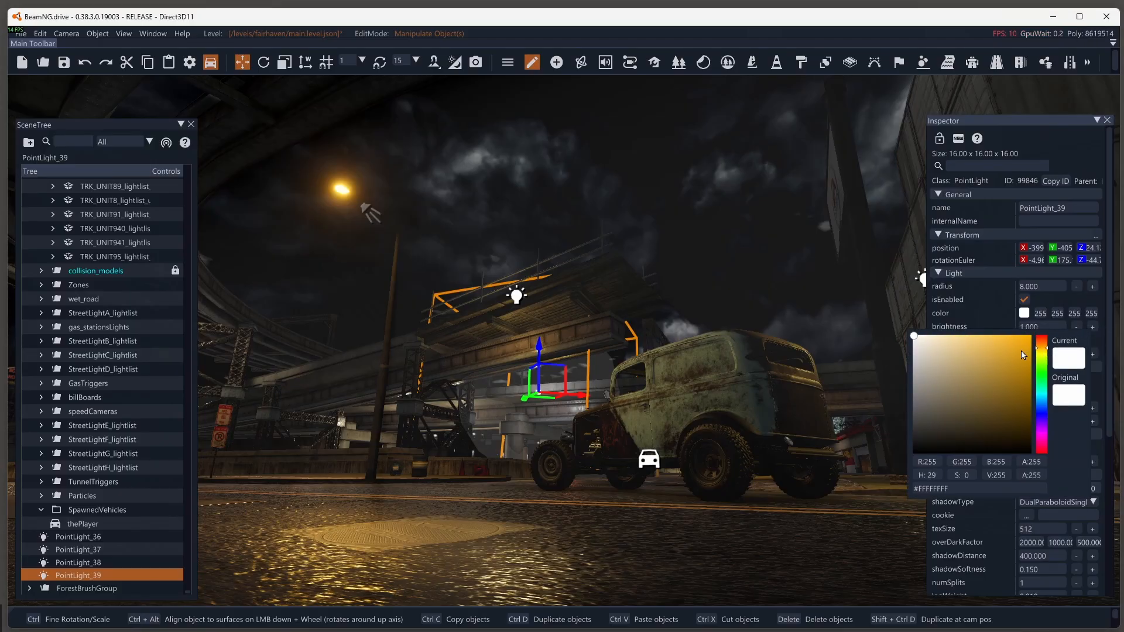
click(1019, 351)
drag(1019, 353, 1047, 347)
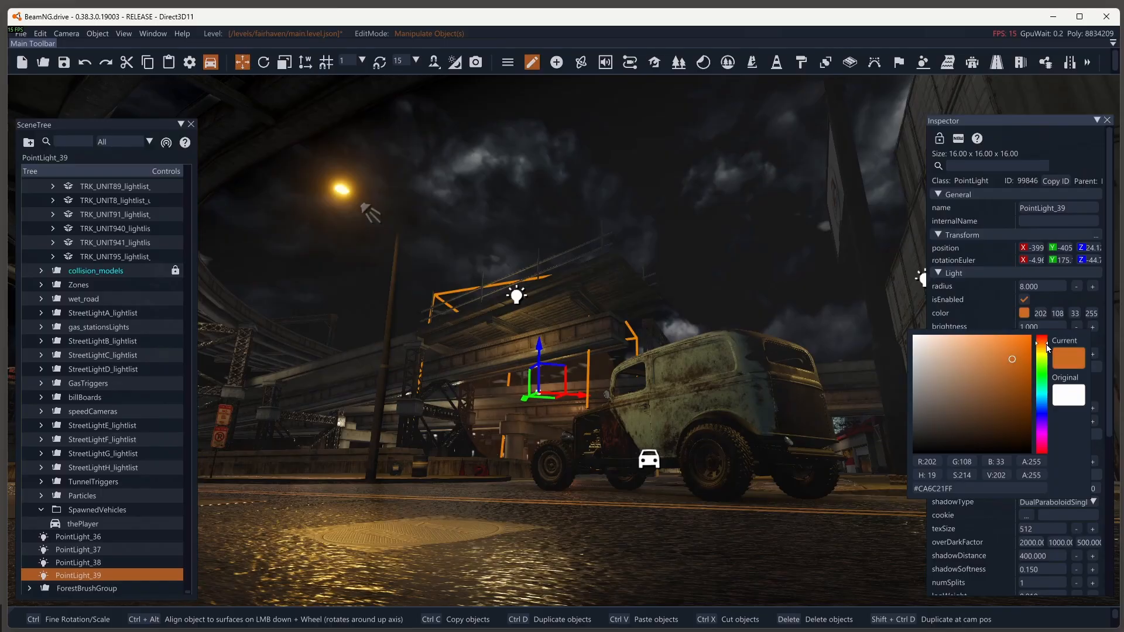
click(1024, 314)
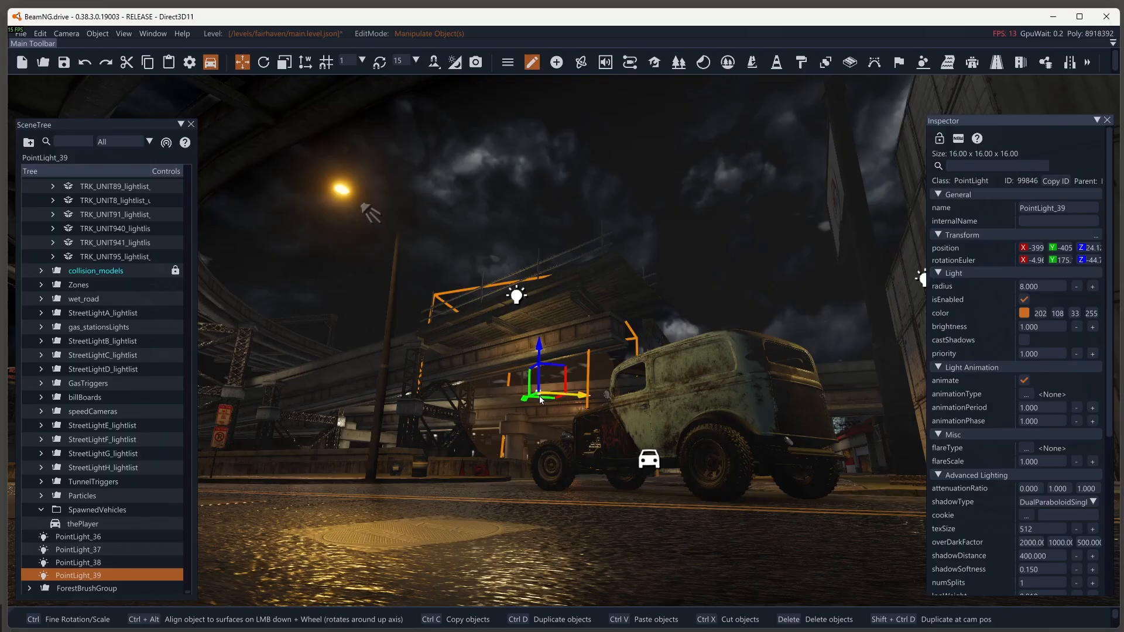
drag(524, 399, 606, 392)
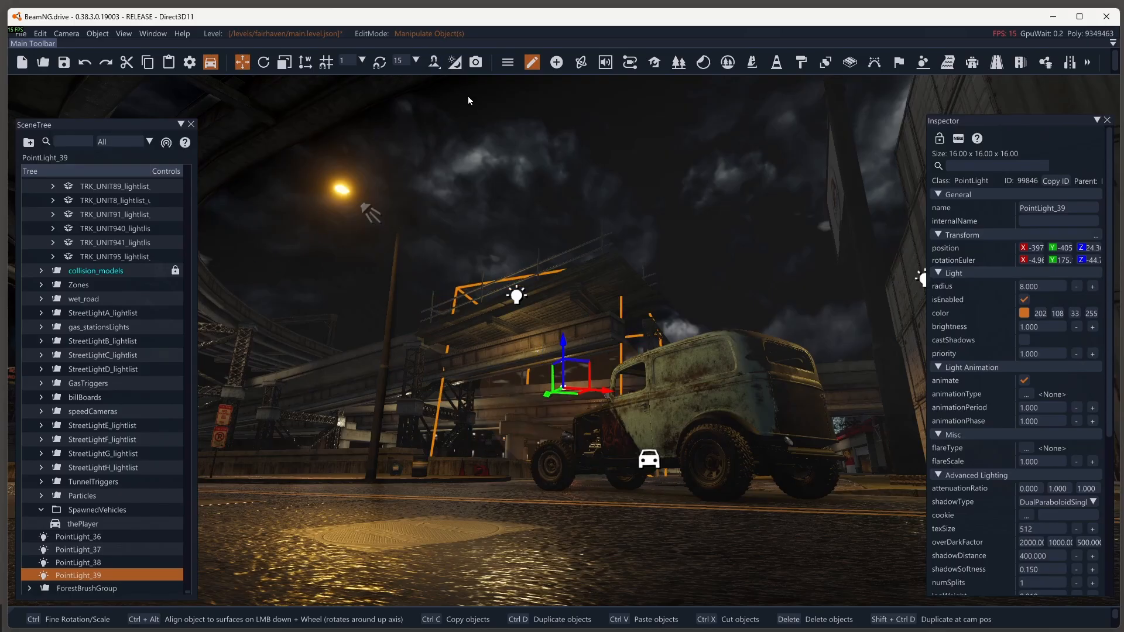
- Create a spotlight on the road beside the vehicle's front wheel and select it for editing
click(555, 62)
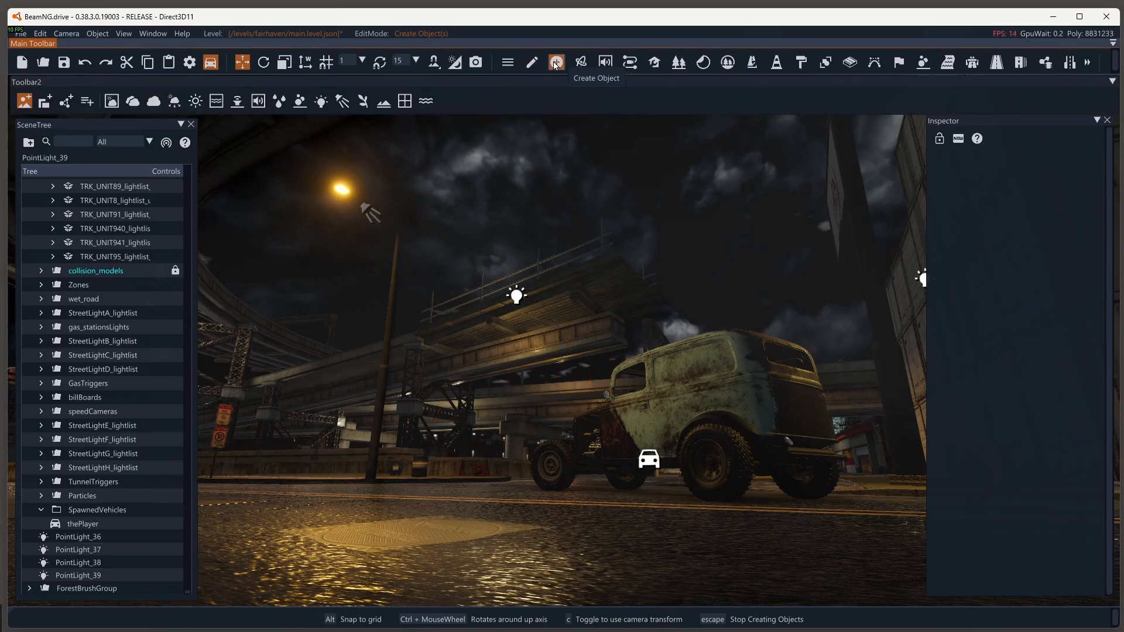
click(343, 106)
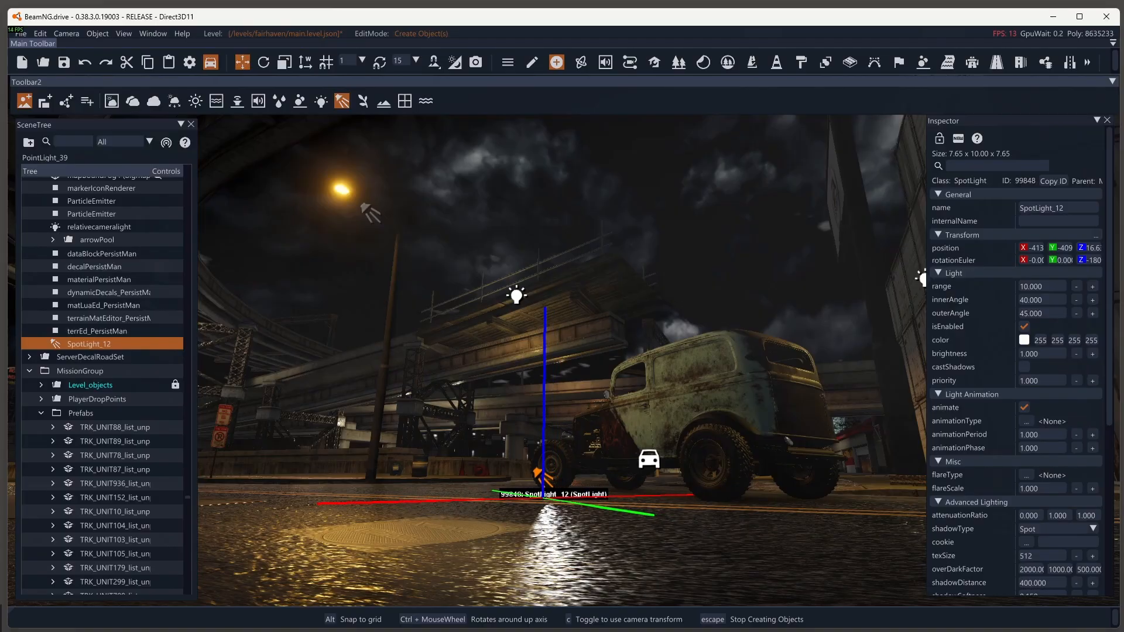
click(541, 478)
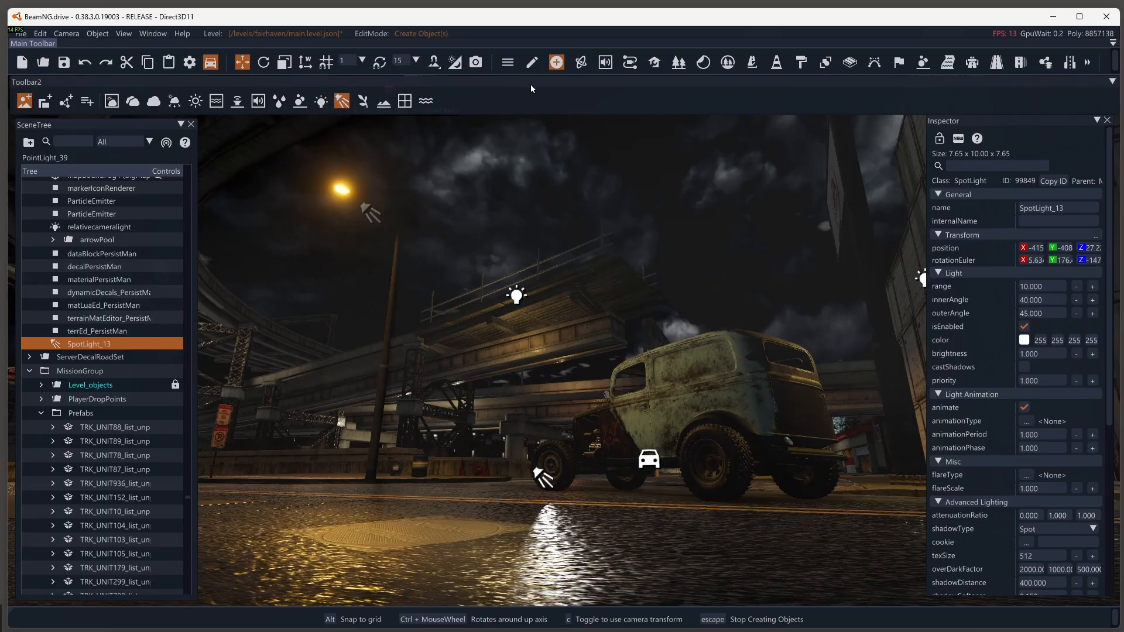
click(556, 63)
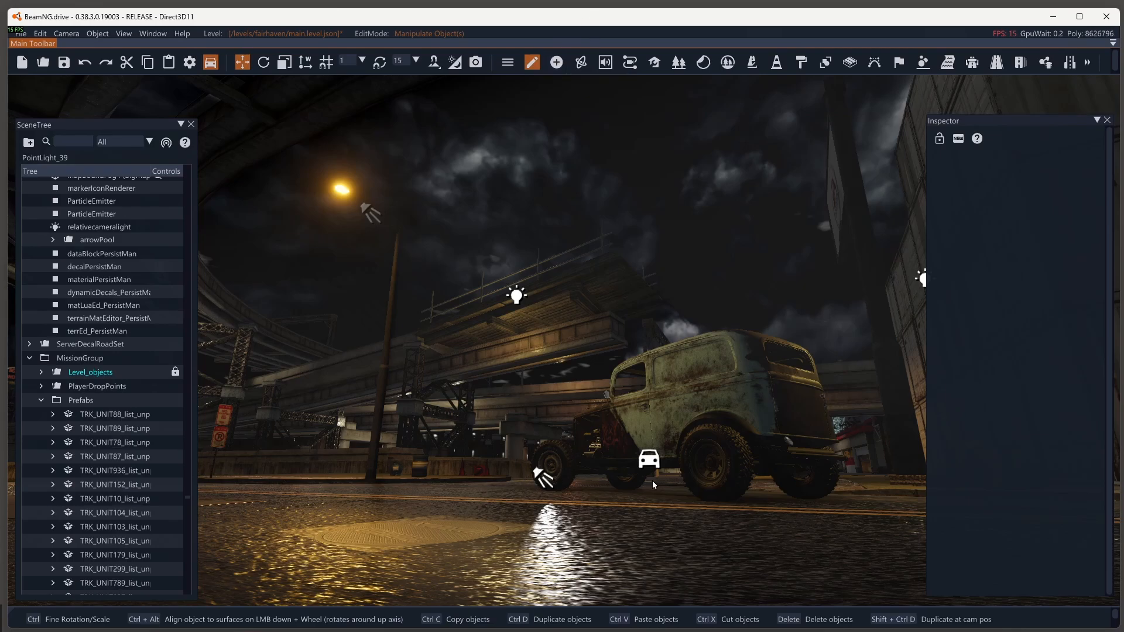
click(649, 463)
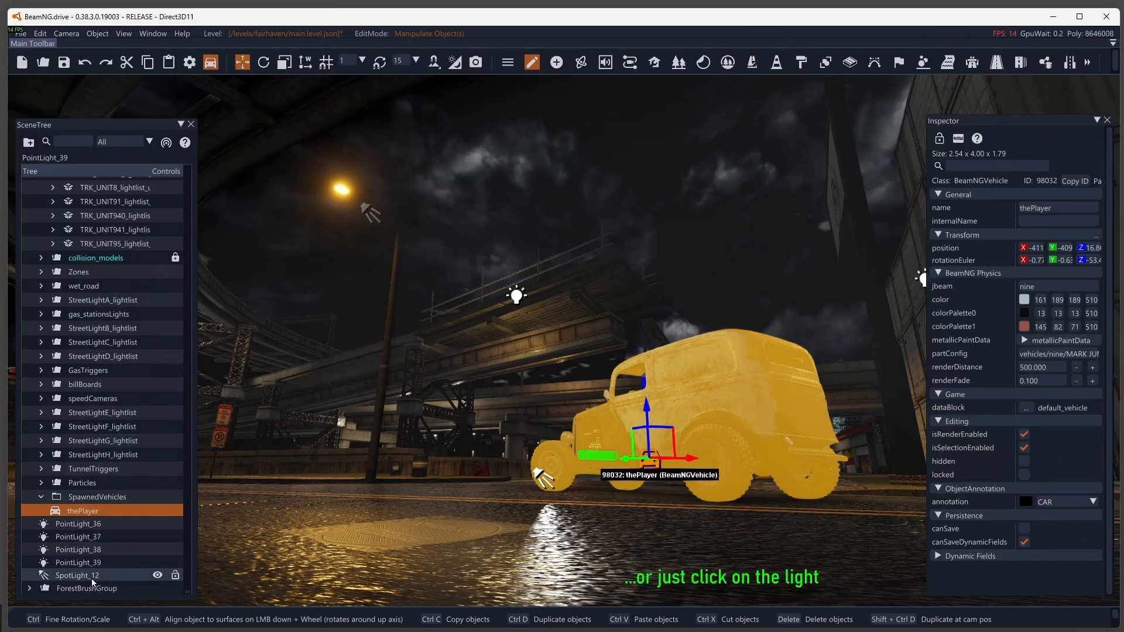
click(70, 577)
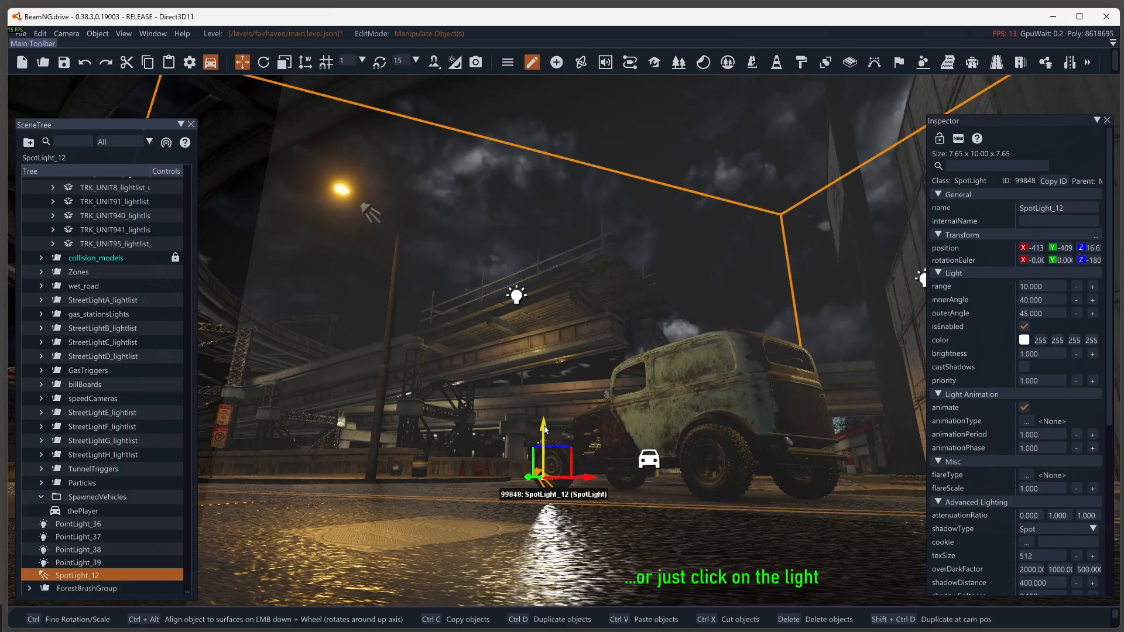
- Raise SpotLight_12 to about Z 16.8 and rotate it toward the vehicle, to about Y -9.2 and Z 130 degrees
mouse_move(543, 431)
mouse_down()
mouse_move(548, 338)
mouse_move(547, 426)
mouse_move(545, 415)
mouse_up()
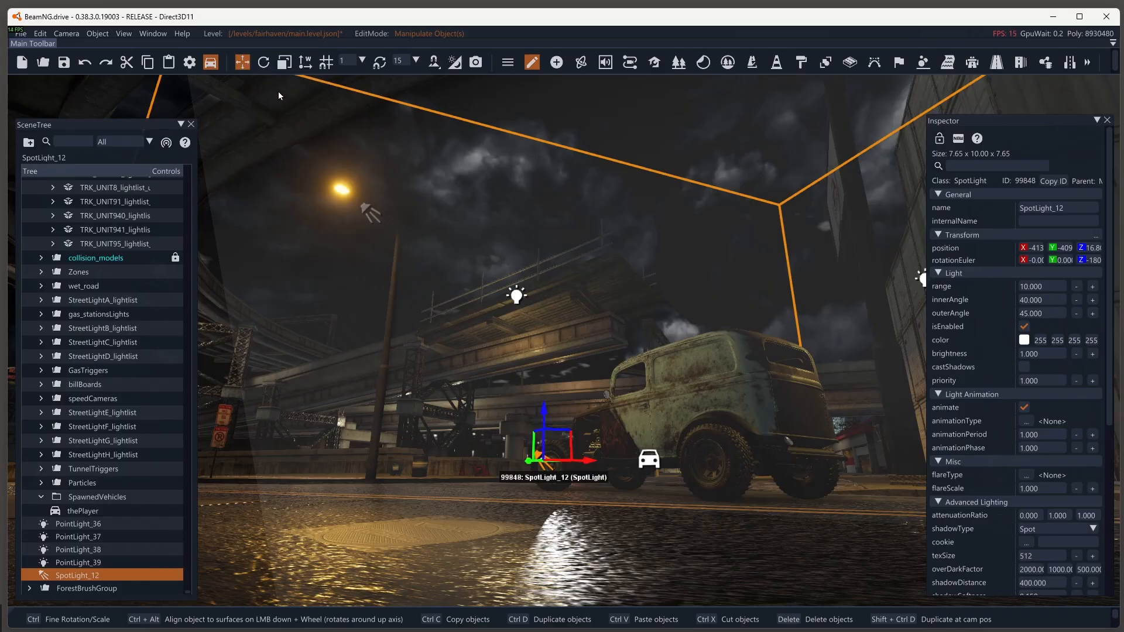
click(263, 63)
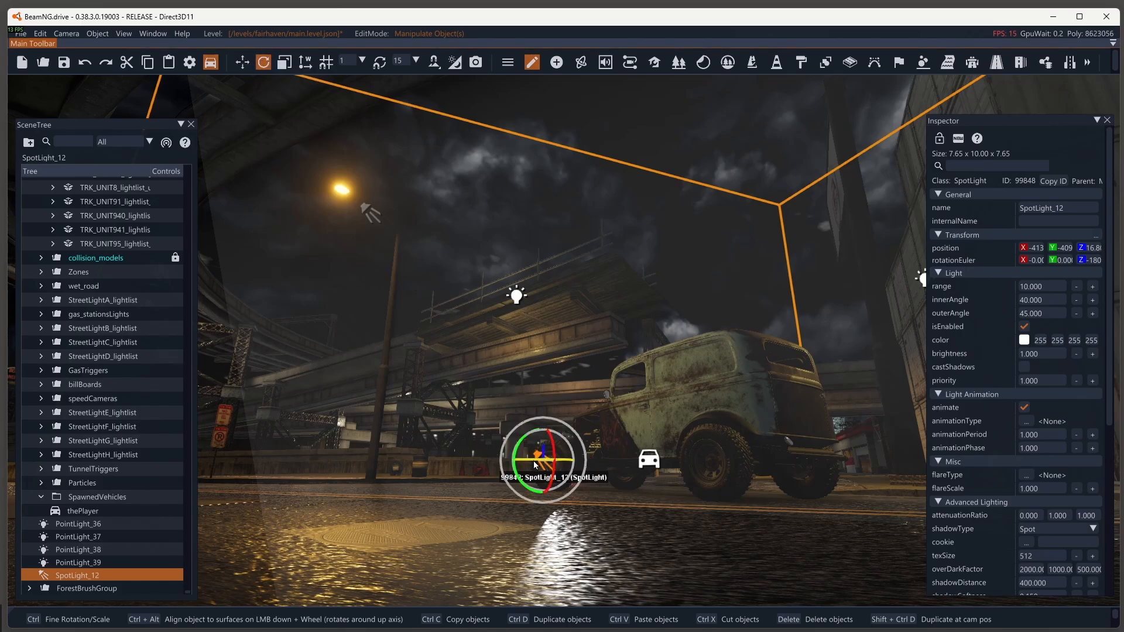
drag(535, 465, 566, 480)
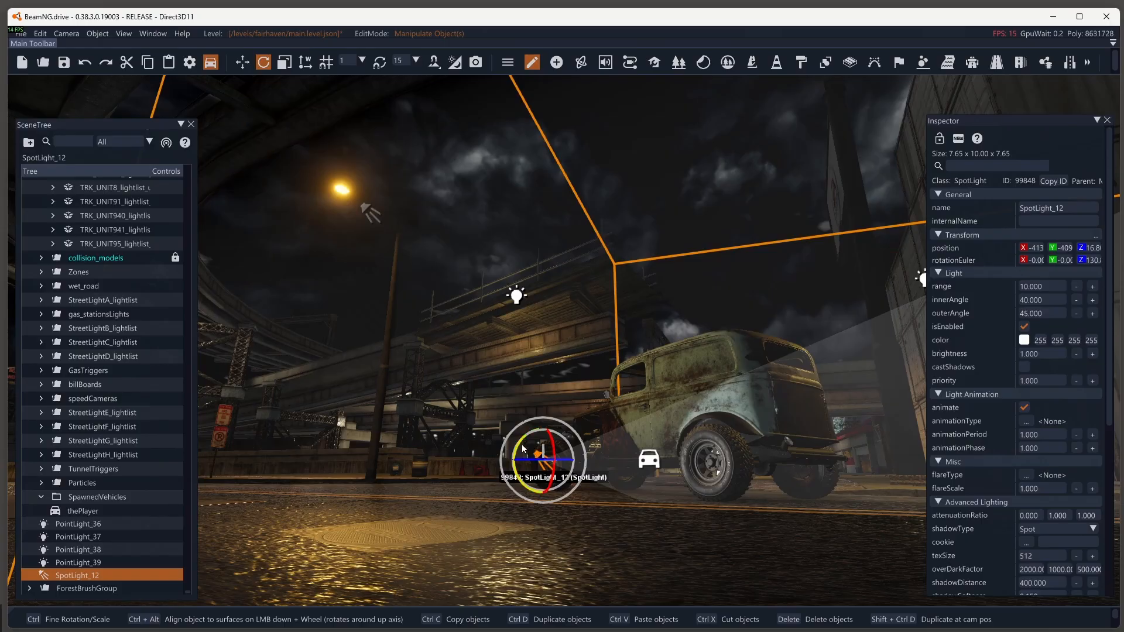
drag(518, 447, 526, 441)
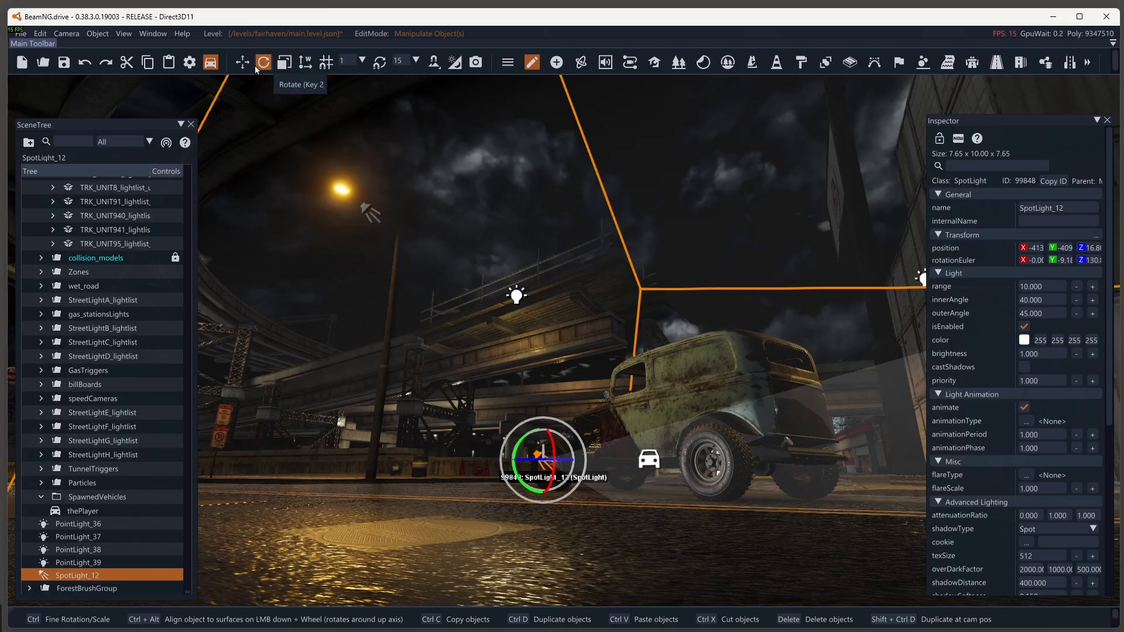
- Move SpotLight_12 away in front of the vehicle to about X -415 and raise it to about Z 17.3
click(240, 60)
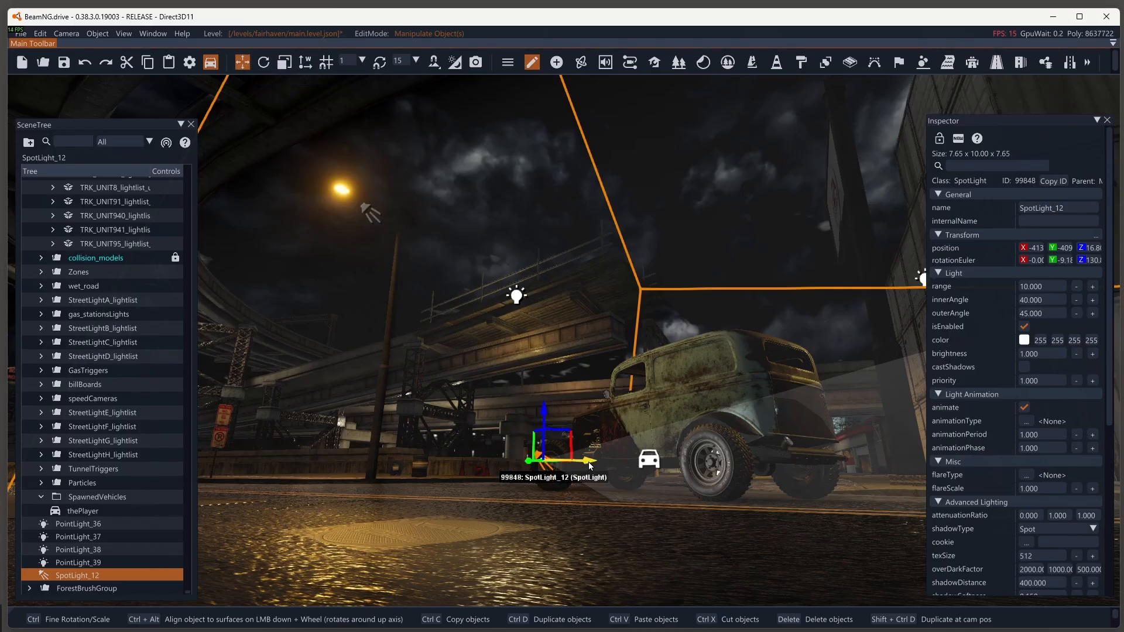
drag(589, 466, 391, 474)
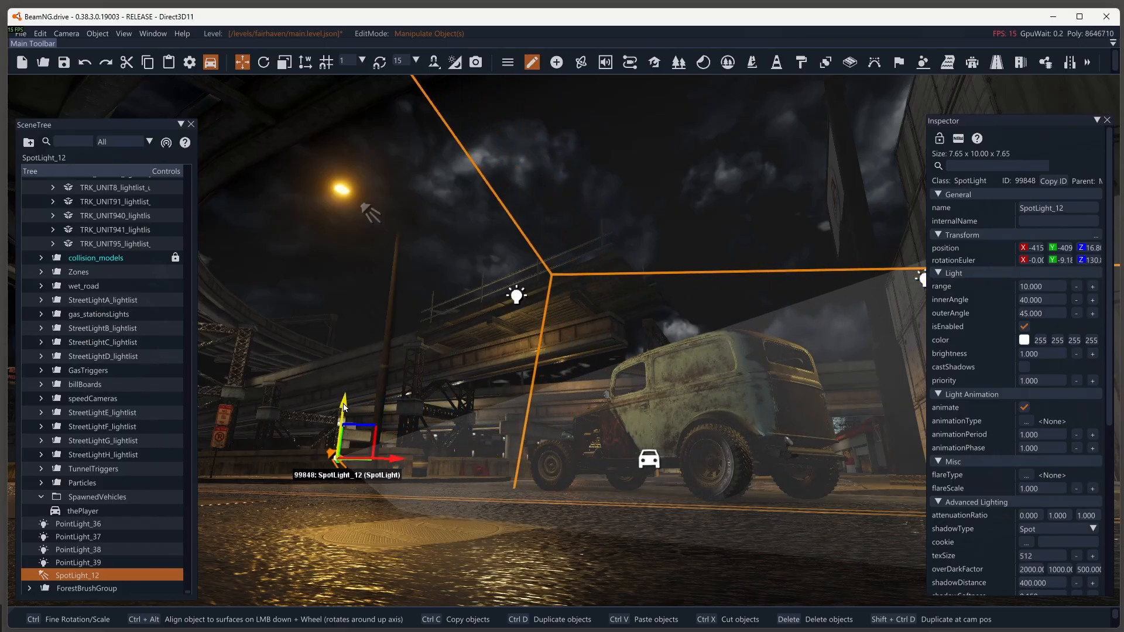
drag(344, 408, 354, 347)
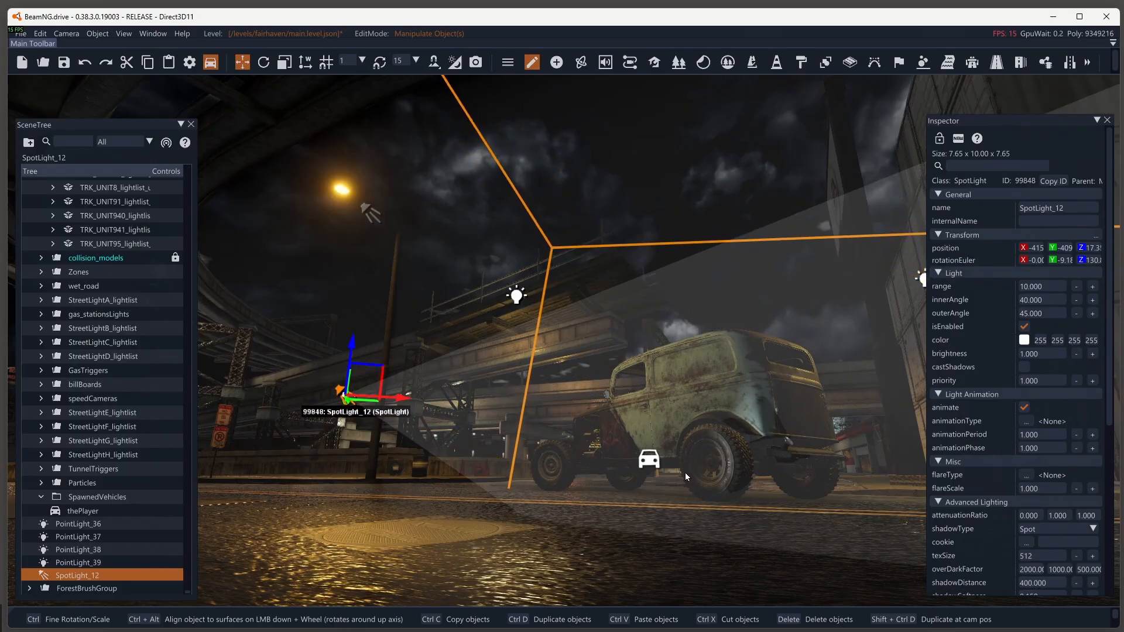
- Turn SpotLight_12 onto the side of the van with a Z rotation of about 93, and move it back to about X -416
click(264, 62)
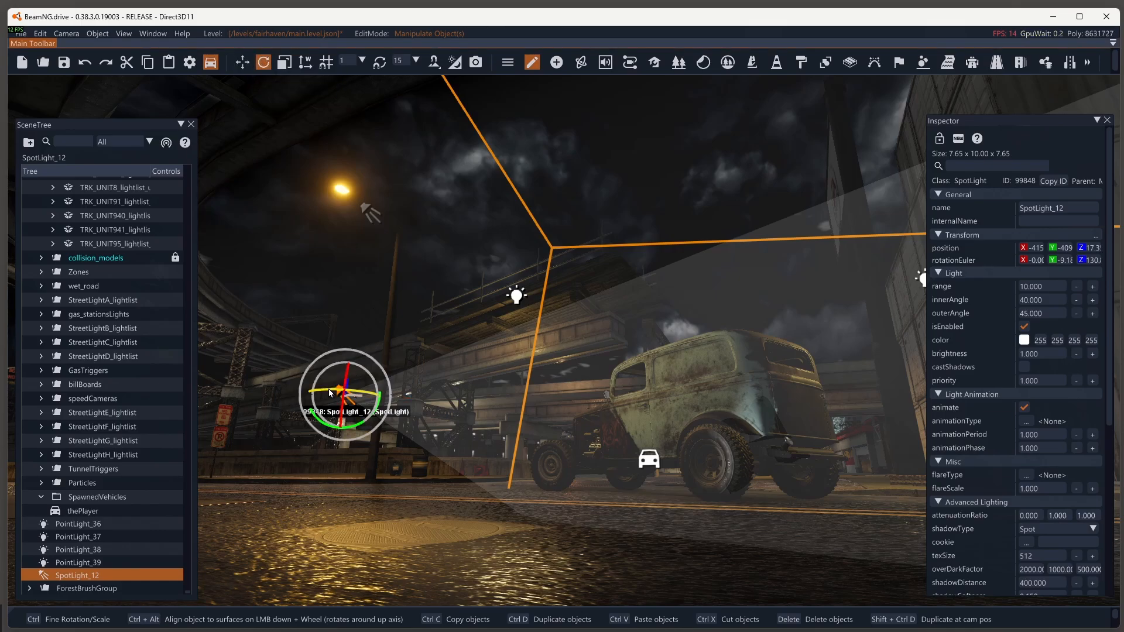
drag(331, 393, 359, 410)
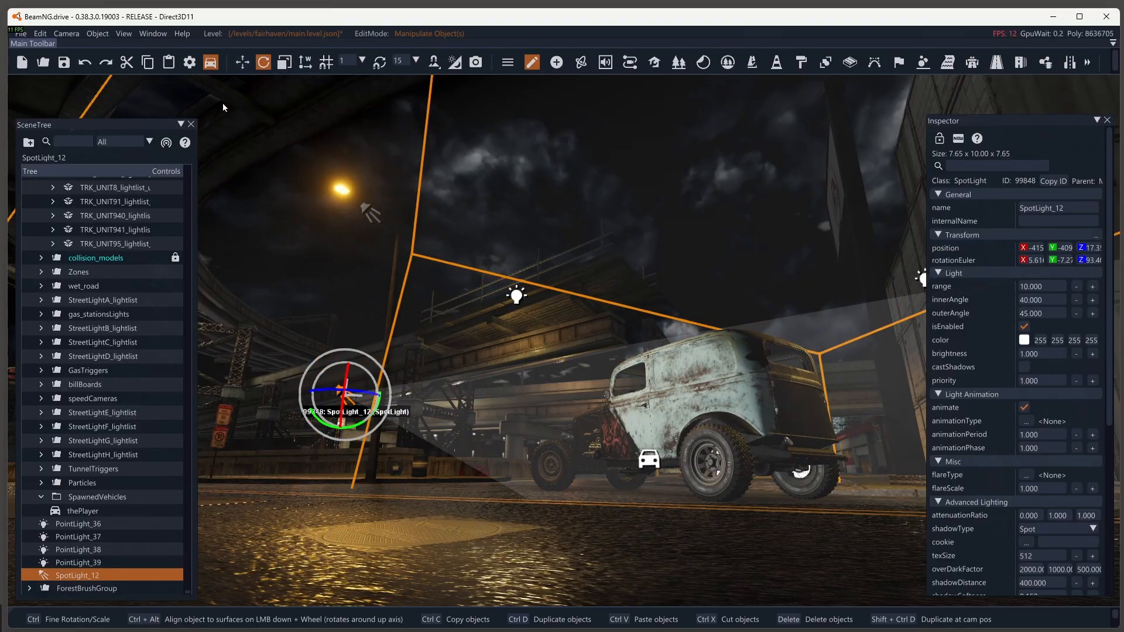
click(243, 62)
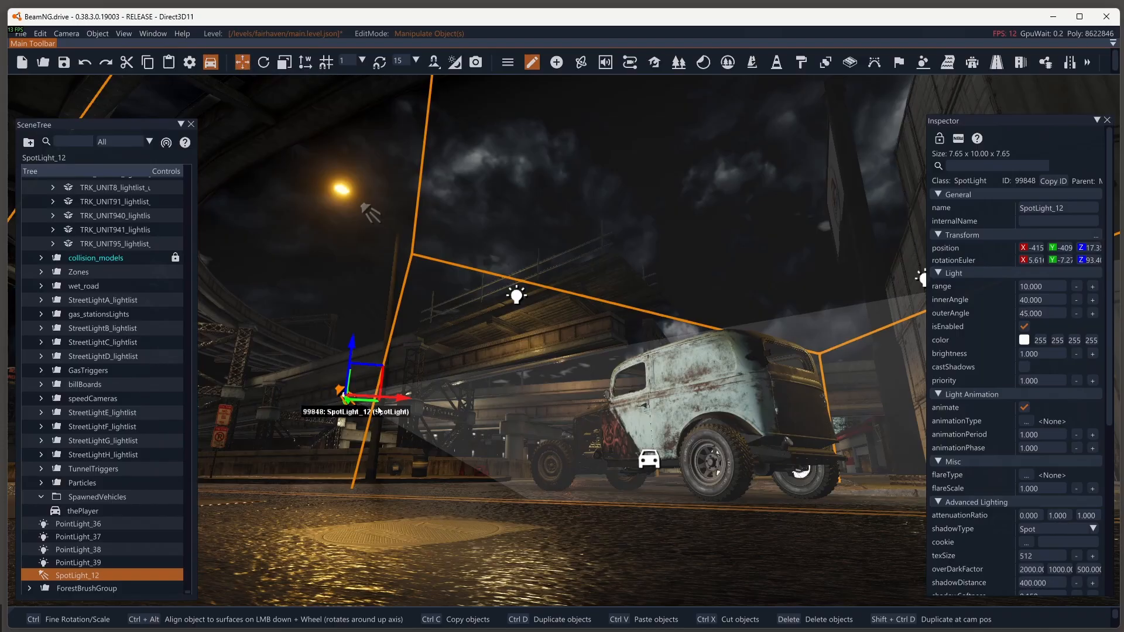
drag(380, 404, 271, 394)
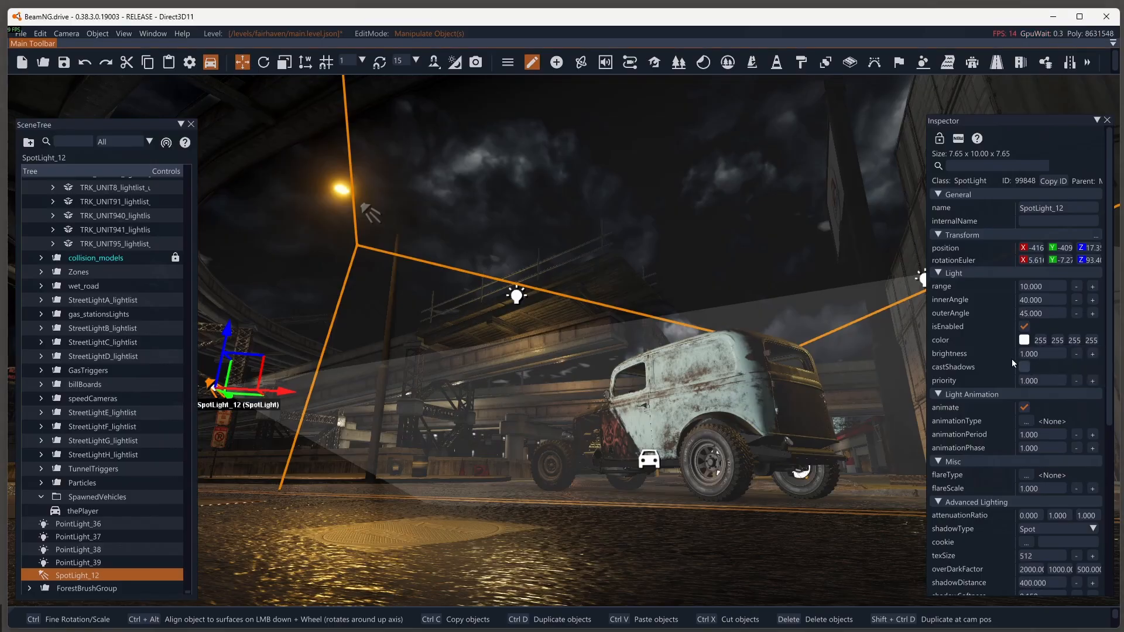
- Reduce the brightness of SpotLight_12 to 0.4
click(1077, 354)
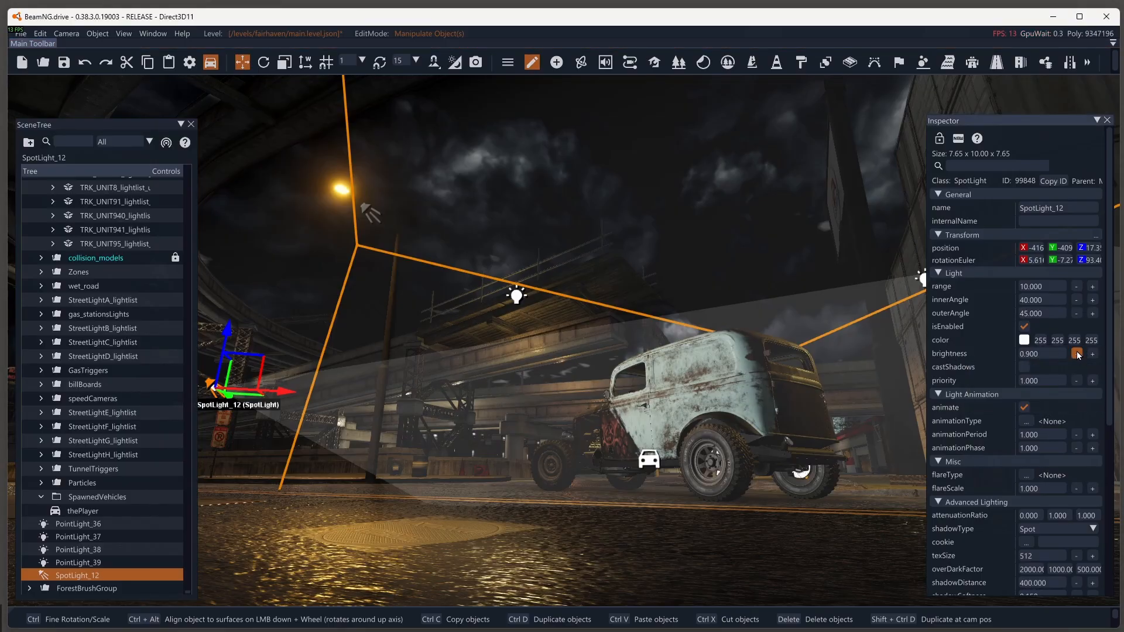
click(1077, 354)
click(1077, 354)
click(1077, 355)
click(1077, 354)
click(1077, 354)
click(1077, 354)
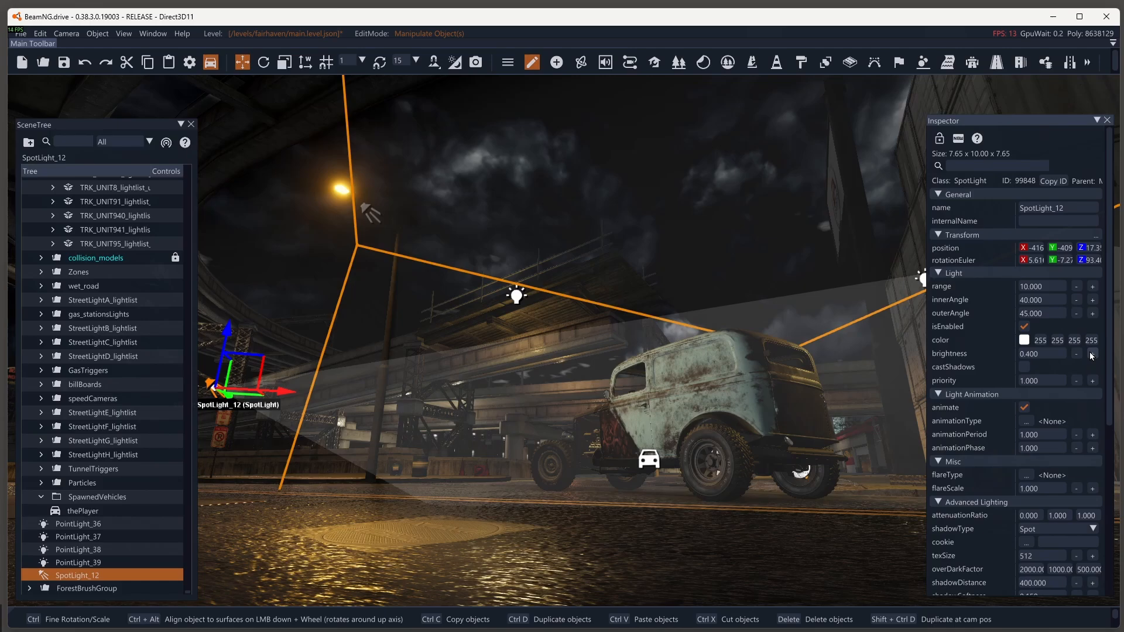
- Give SpotLight_12 an orange color with RGB values 215, 127, 37
click(1024, 340)
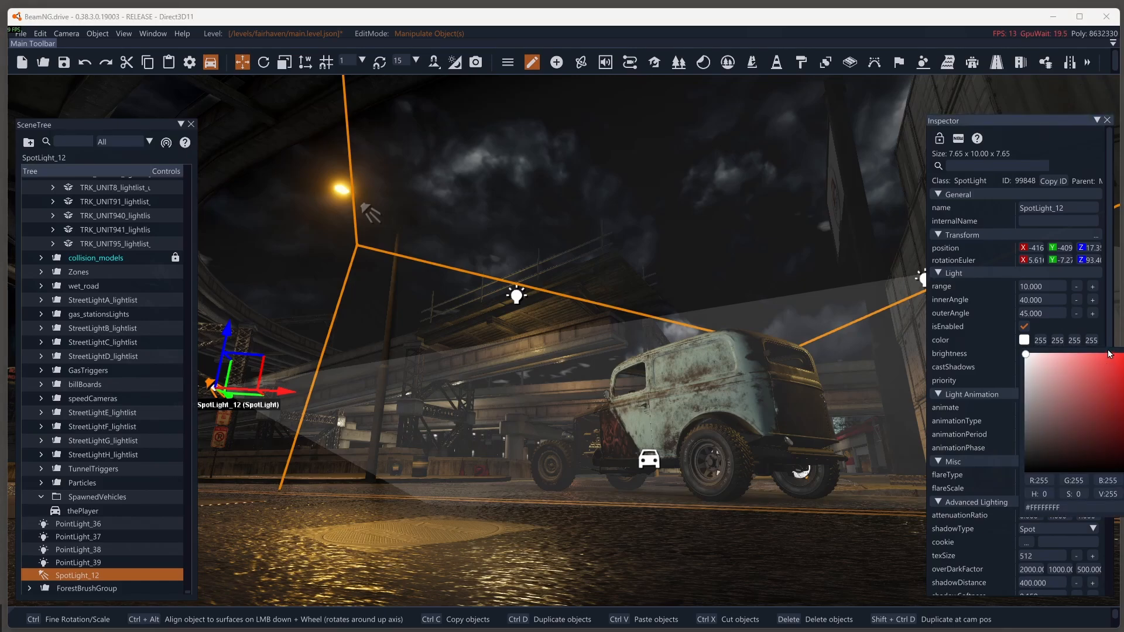
click(1087, 366)
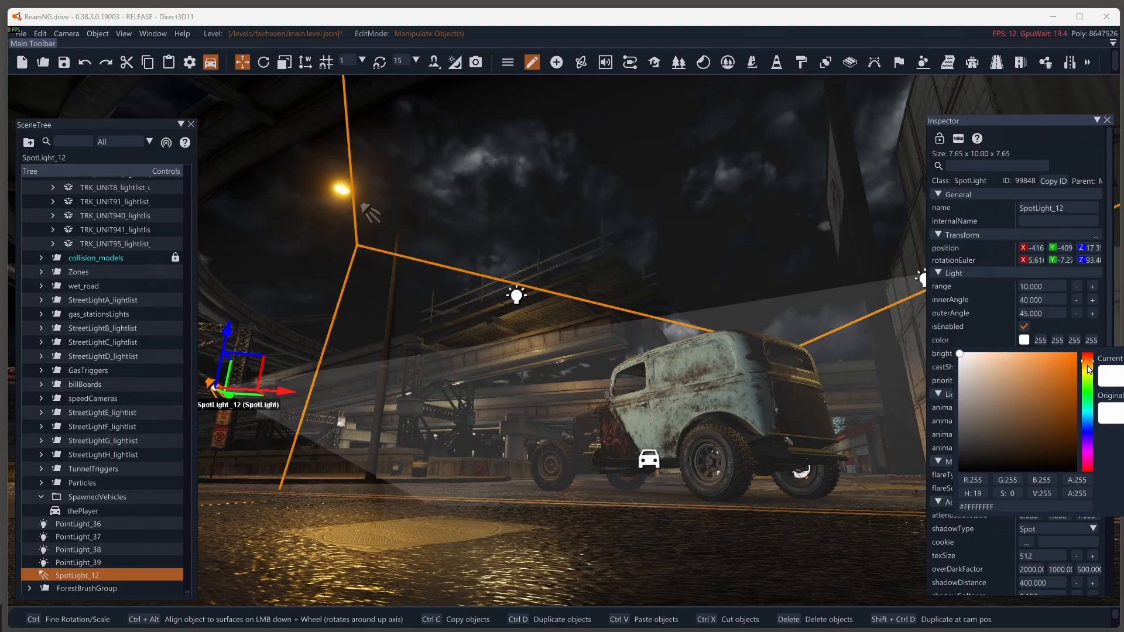
drag(1087, 366, 1055, 371)
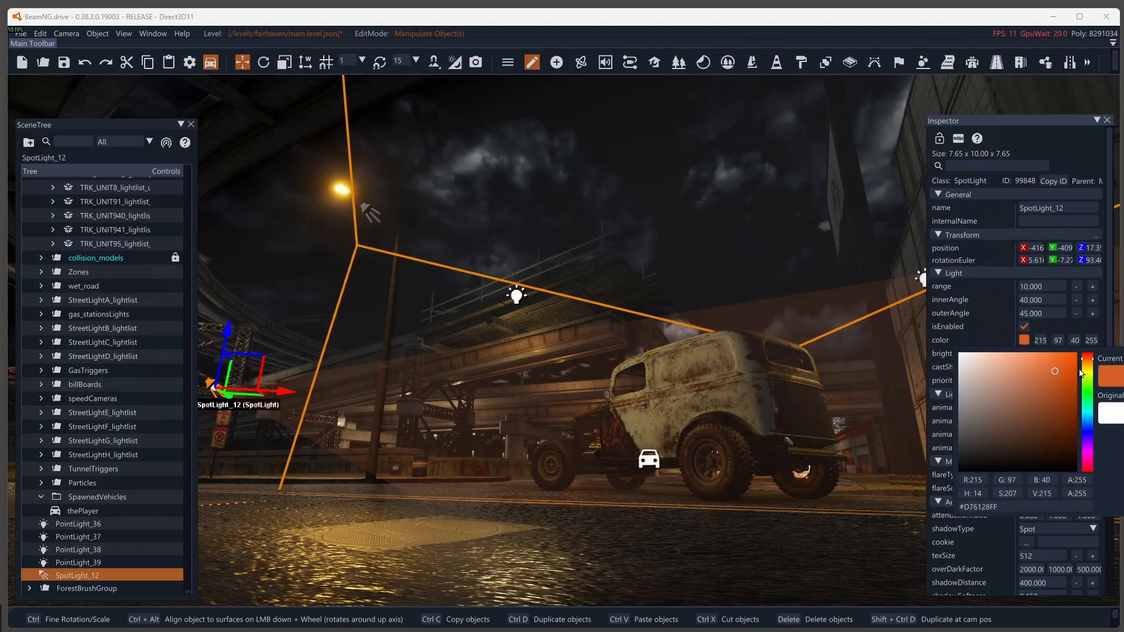
click(1087, 363)
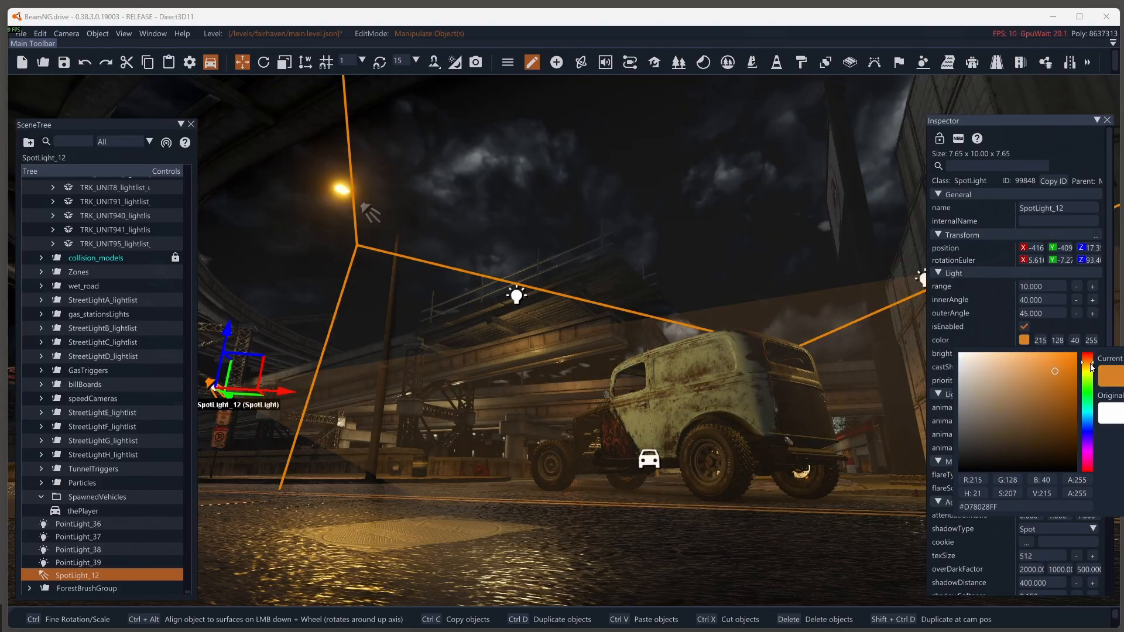
drag(1054, 371, 1056, 373)
click(1025, 342)
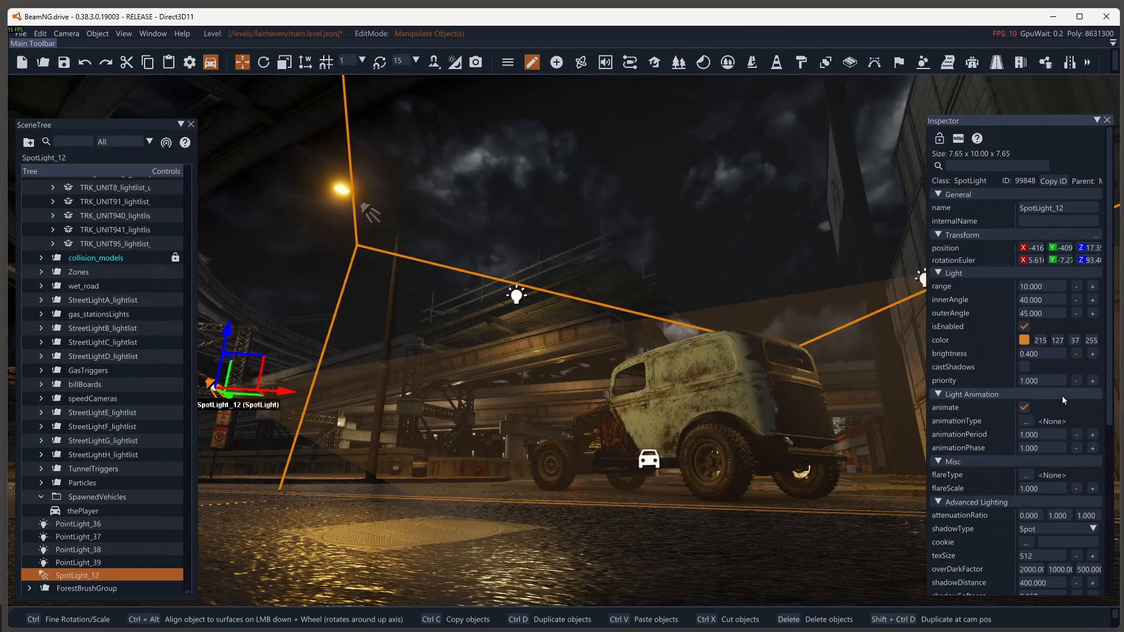
- Compare the scene with shadow casting on and off for SpotLight_12, and leave shadow casting enabled
click(1024, 367)
click(1024, 368)
click(1024, 367)
click(1023, 367)
click(1024, 366)
- Move SpotLight_12 to about X -415 and Z 17.8, and tilt it down to a Y rotation of about -20
drag(283, 395, 356, 430)
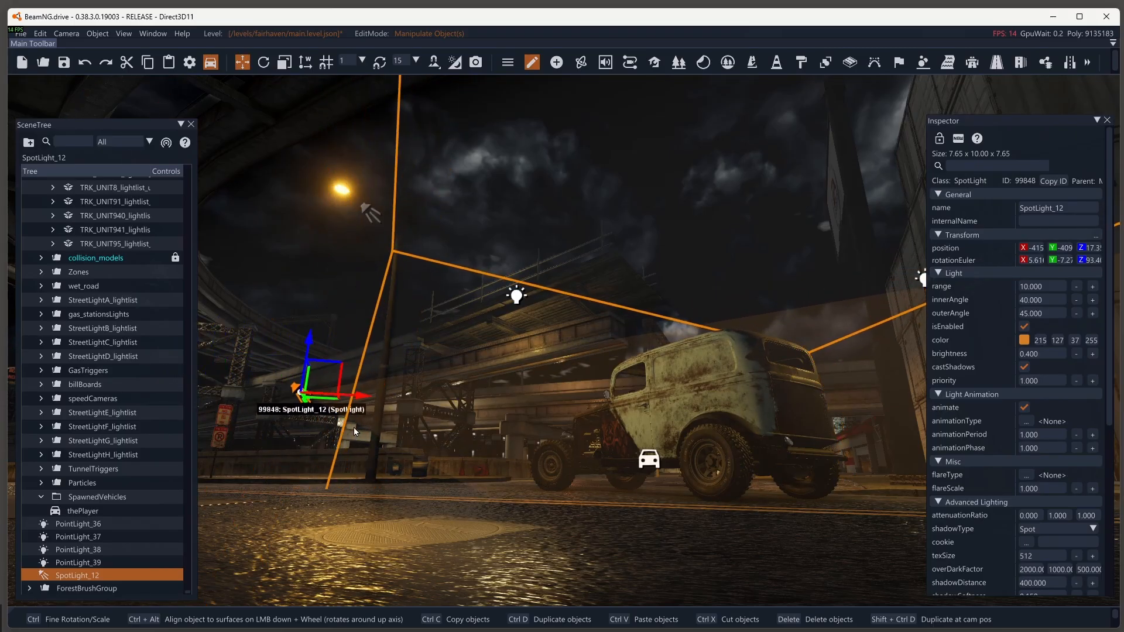
drag(310, 344, 311, 316)
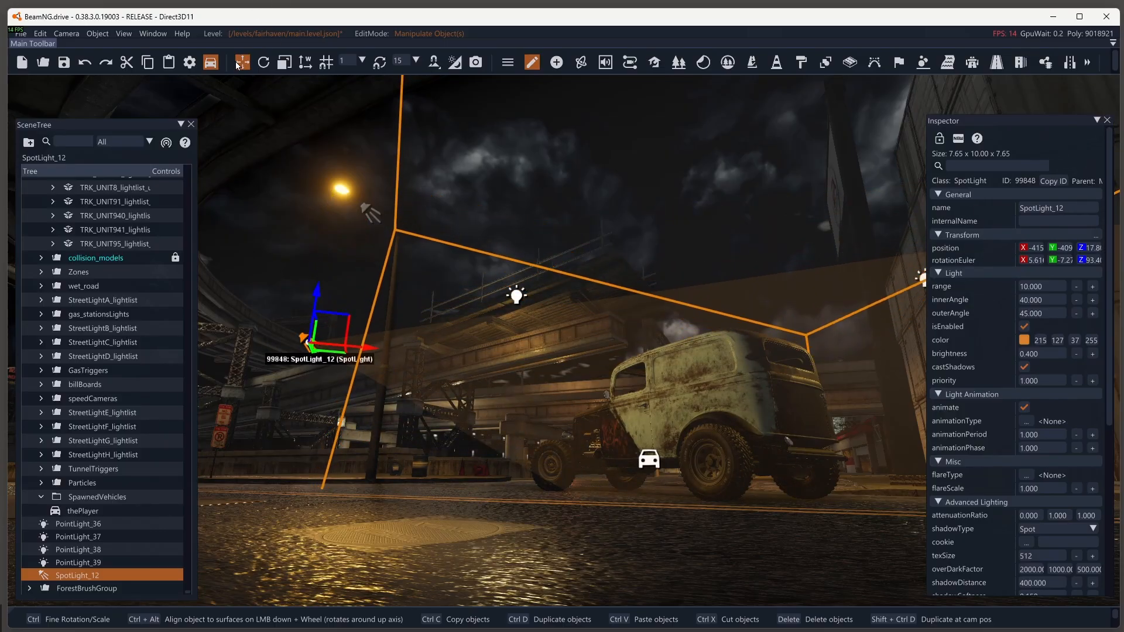
click(263, 62)
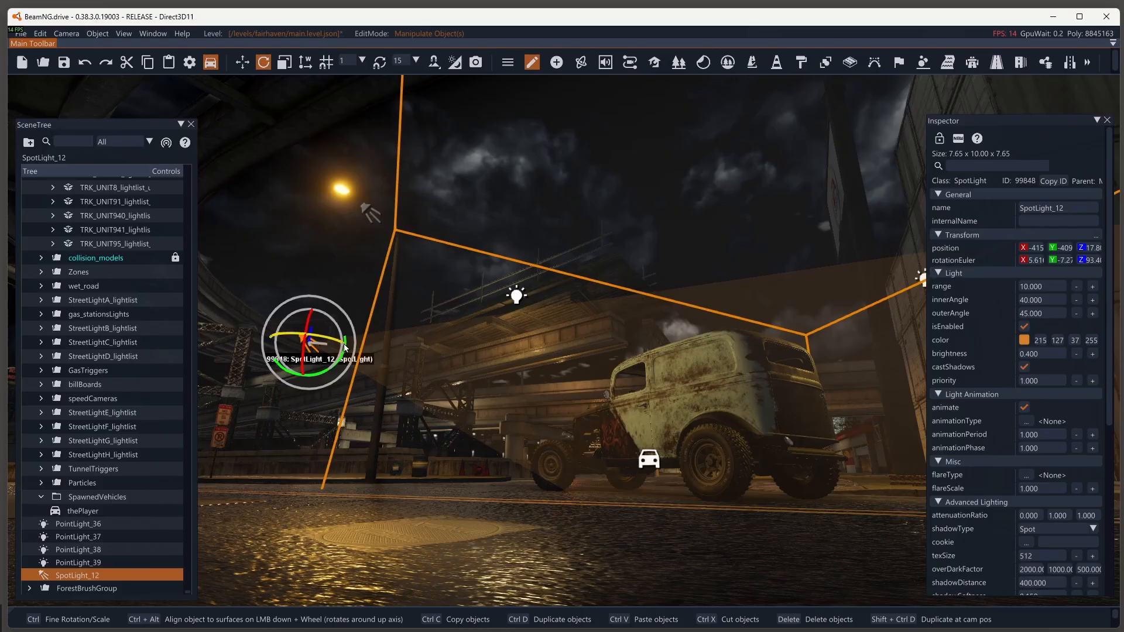
drag(344, 352, 338, 360)
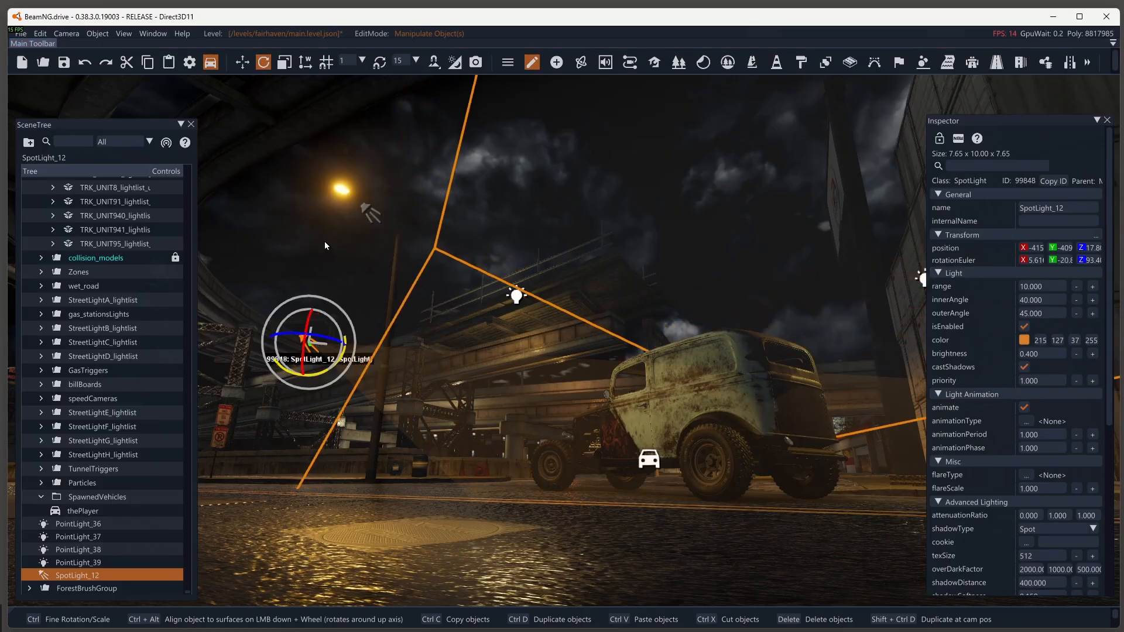
- Raise SpotLight_12 to about Z 18.3 and shift it slightly farther from the vehicle along X
click(243, 62)
drag(318, 298, 300, 235)
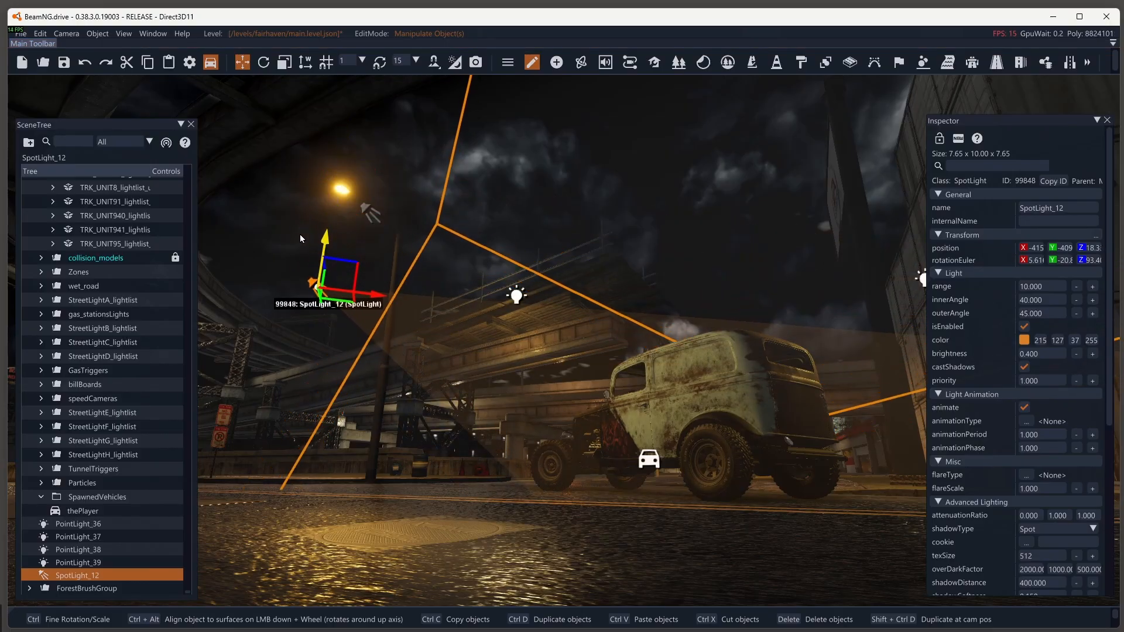
drag(396, 298, 352, 286)
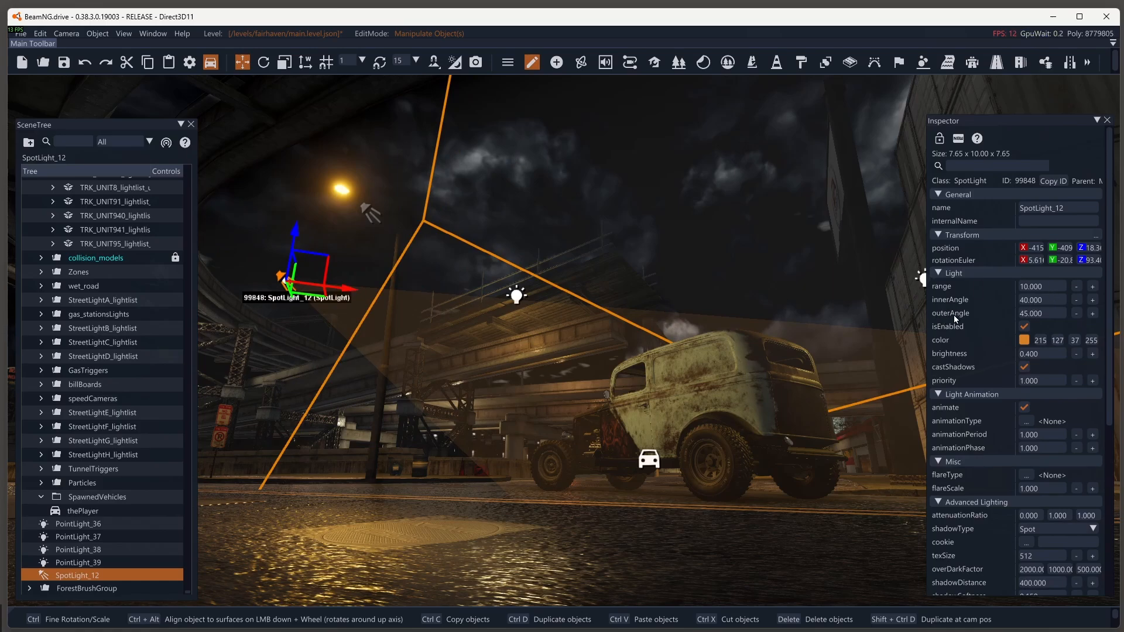
- Set SpotLight_12's outer angle to 70 and brightness to 0.3, and compare the scene with the light hidden and shown
click(1045, 313)
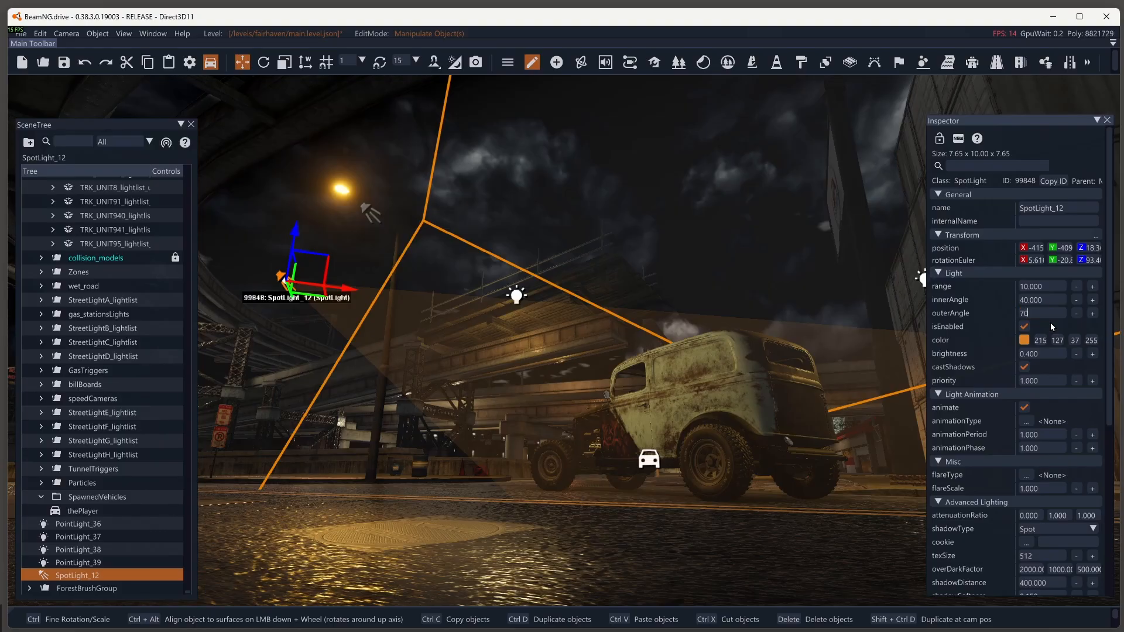
key(Return)
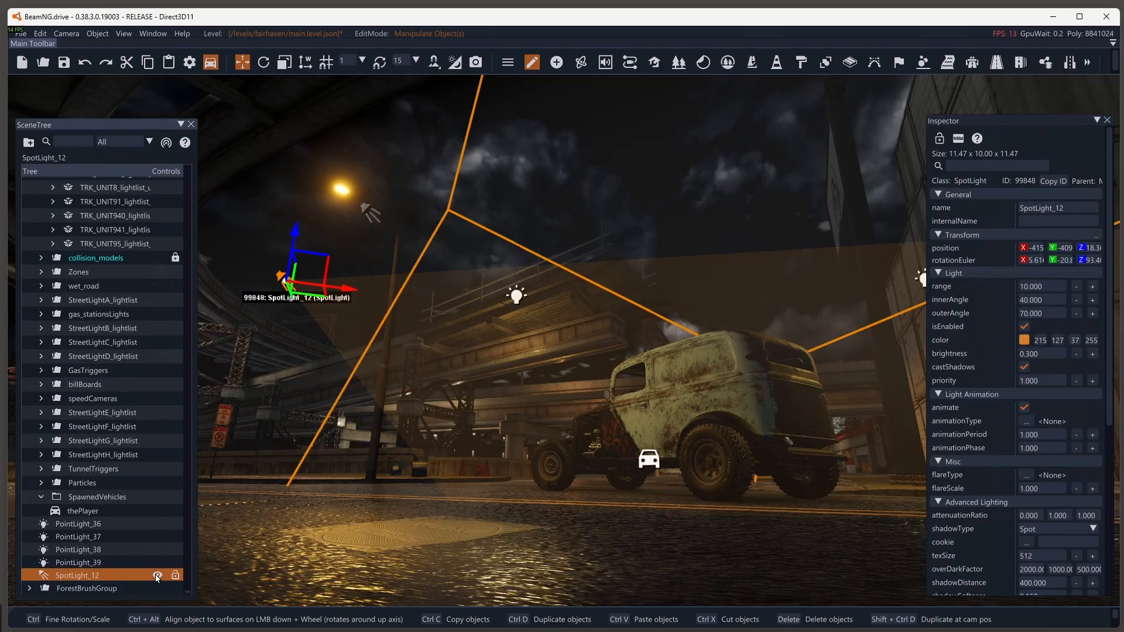
click(156, 574)
click(156, 575)
click(156, 574)
click(155, 575)
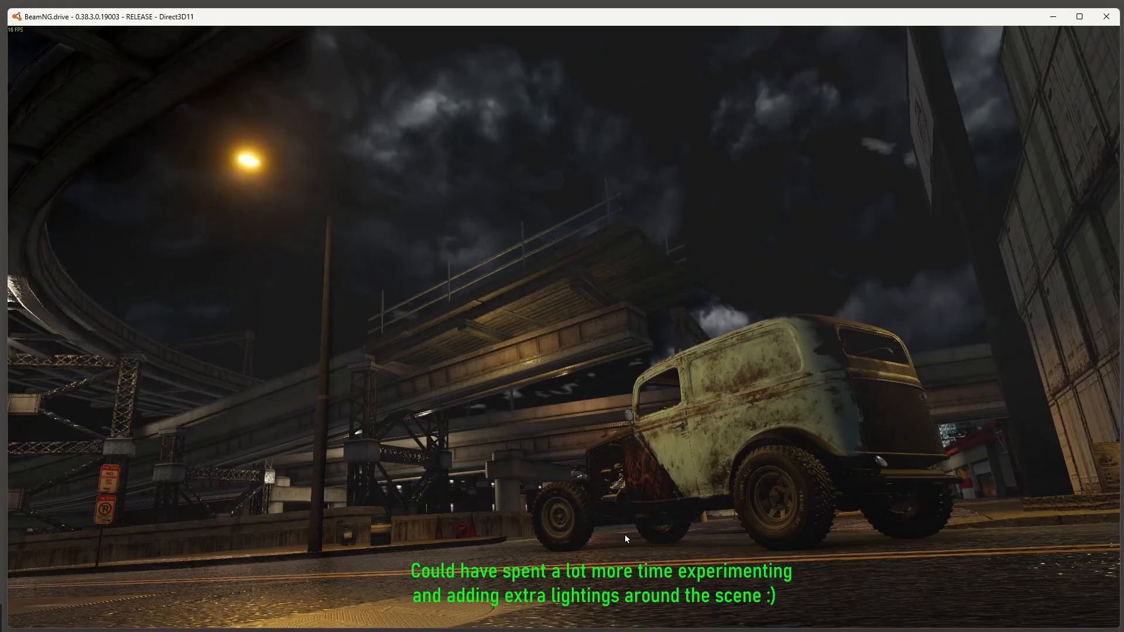
- Bring back the photo mode interface and capture the scene in the Normal, Big and Huge screenshot sizes
key(alt+u)
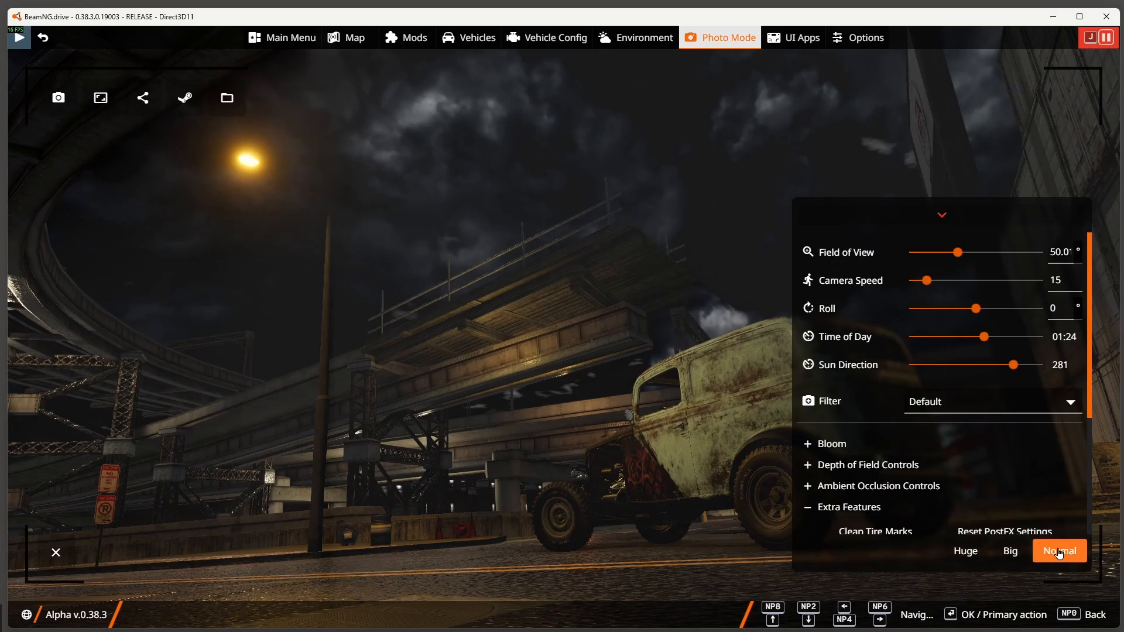
click(1059, 552)
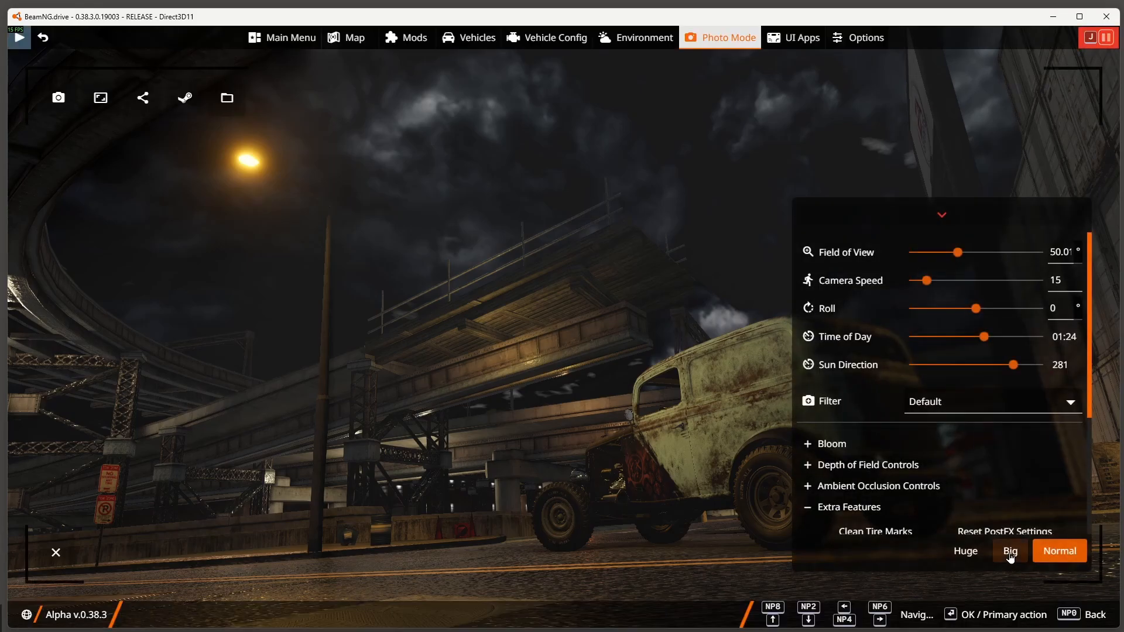
click(1011, 553)
click(964, 551)
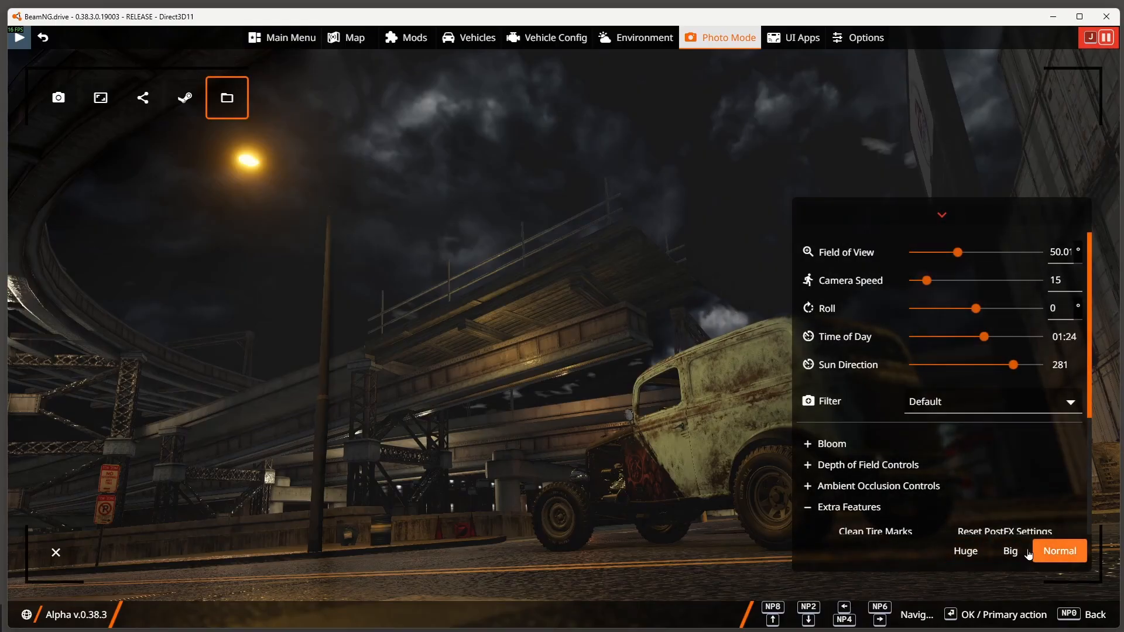
- Open the 2025-12 screenshots folder, view screenshot_2025-12-27_18-03-09.png, and switch back to BeamNG.drive
click(227, 95)
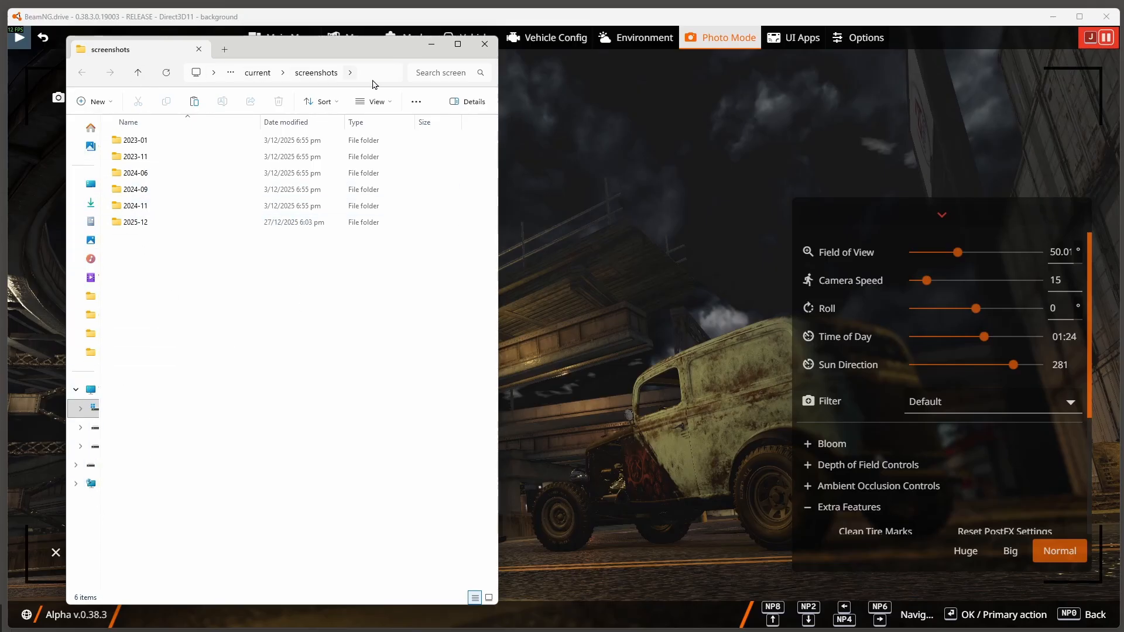
double_click(117, 225)
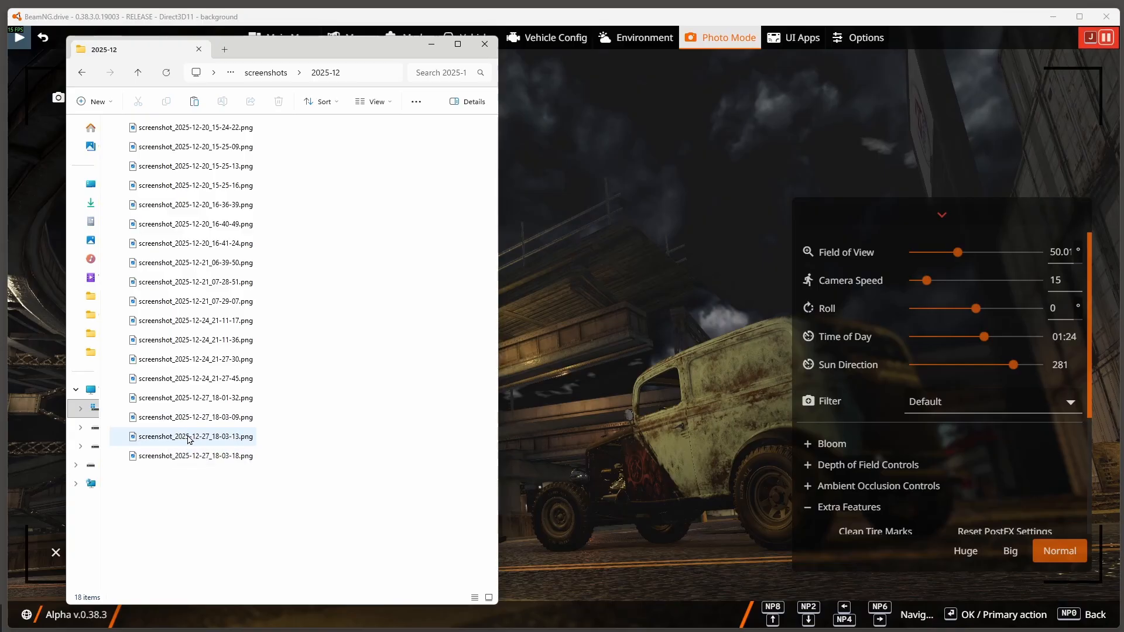
double_click(178, 417)
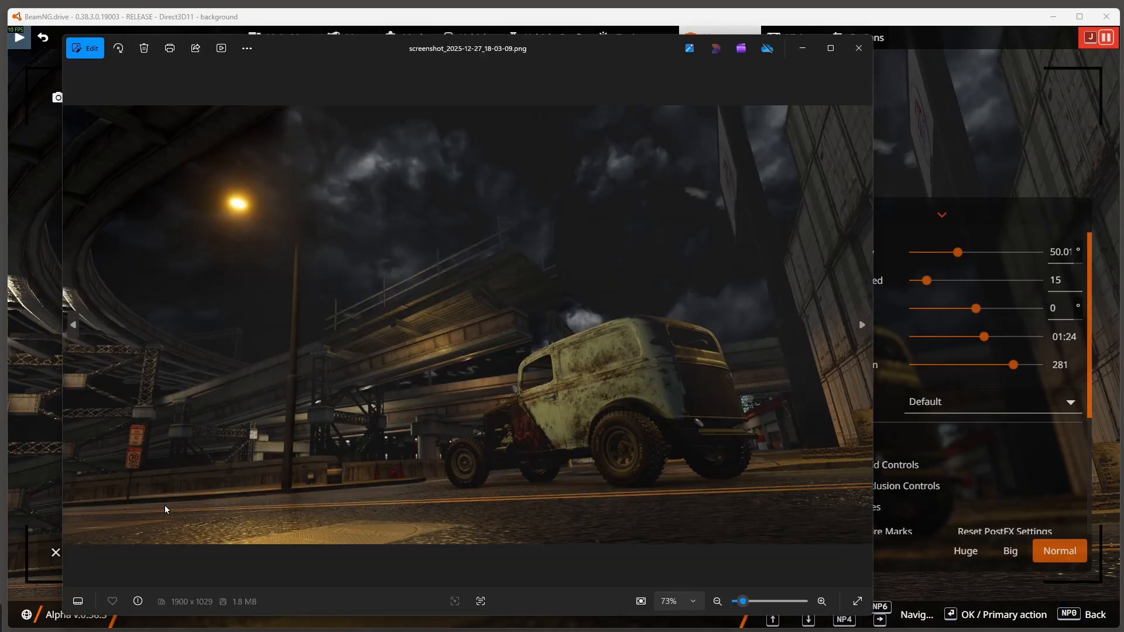
mouse_move(593, 52)
mouse_down()
mouse_move(543, 38)
mouse_move(526, 49)
mouse_move(809, 53)
mouse_move(582, 45)
mouse_up()
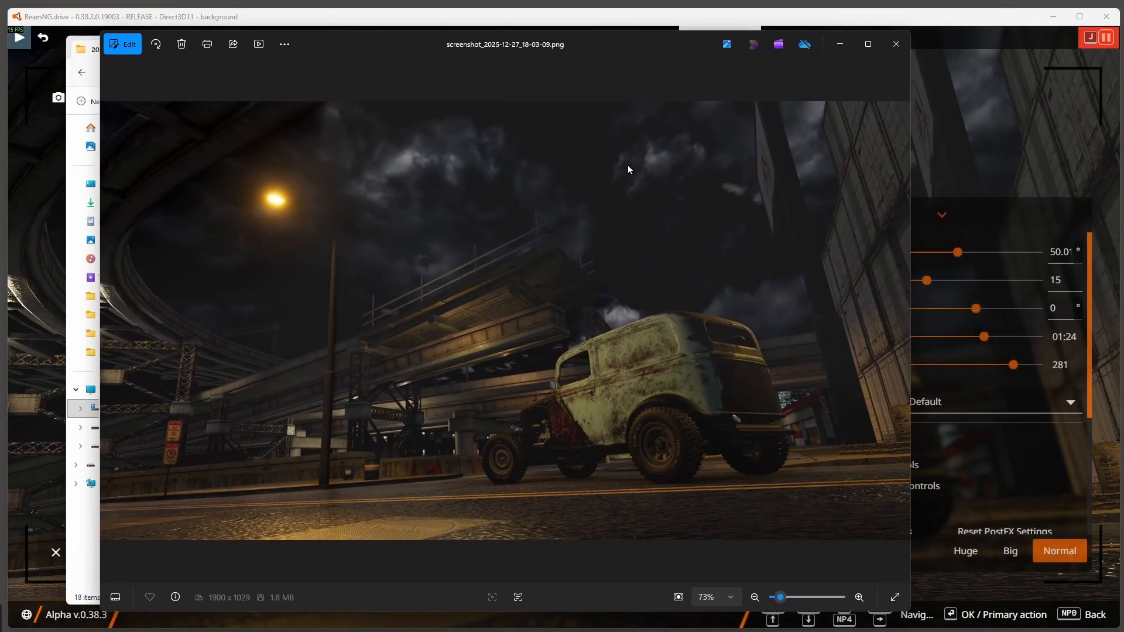
key(alt+Tab)
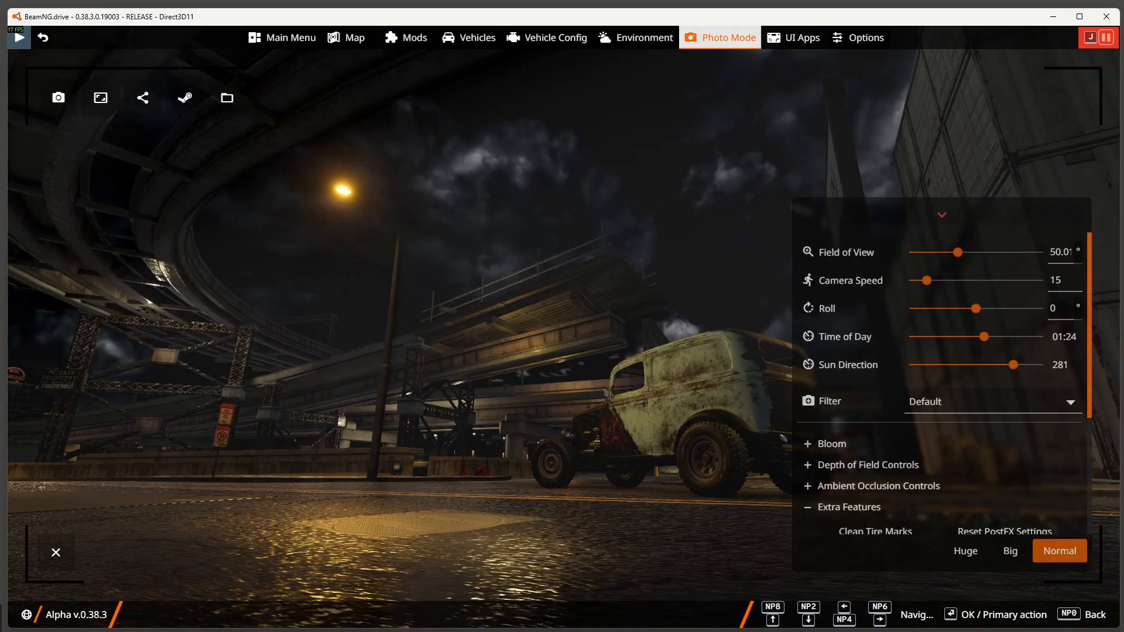
- In the world editor, delete PointLight_36 through PointLight_39 and SpotLight_12, restore them with undo, and delete them again
key(F11)
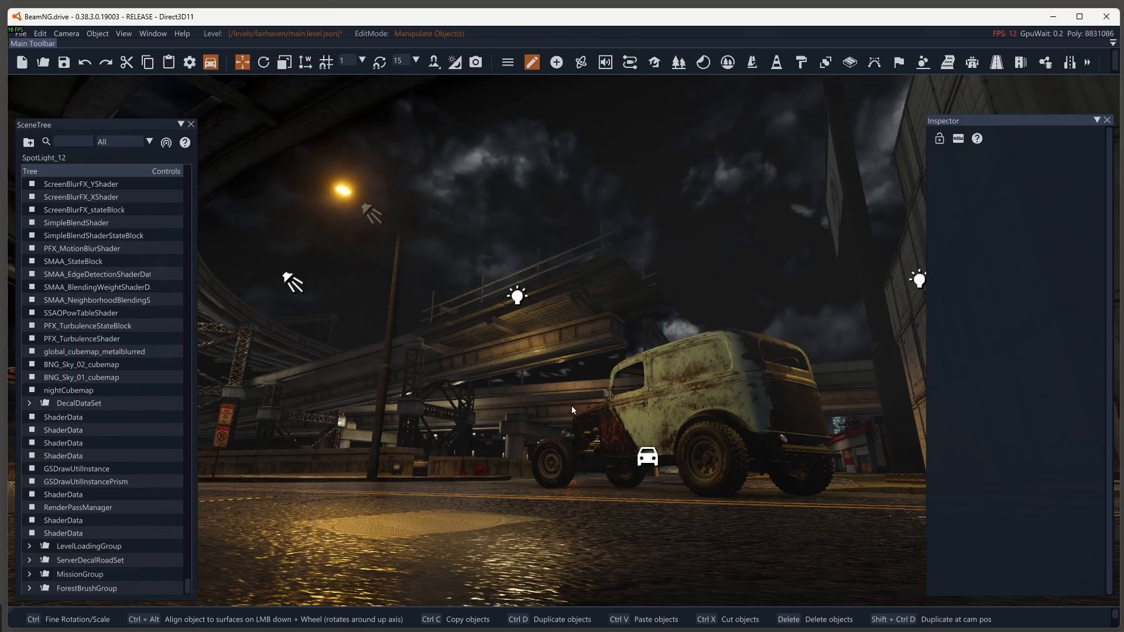
click(651, 460)
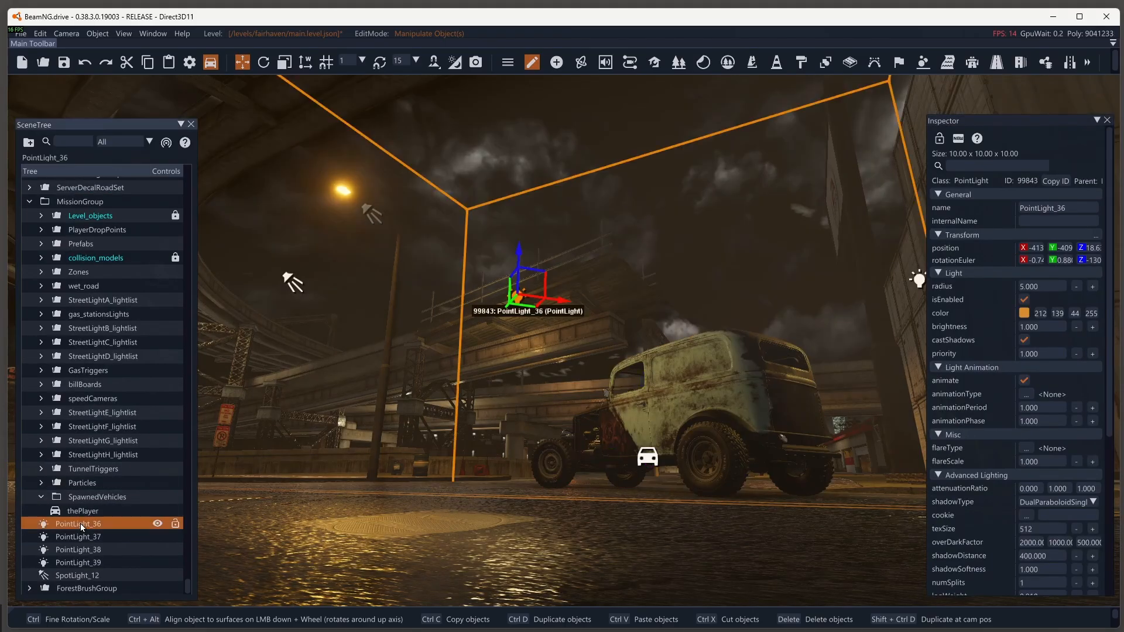
click(79, 524)
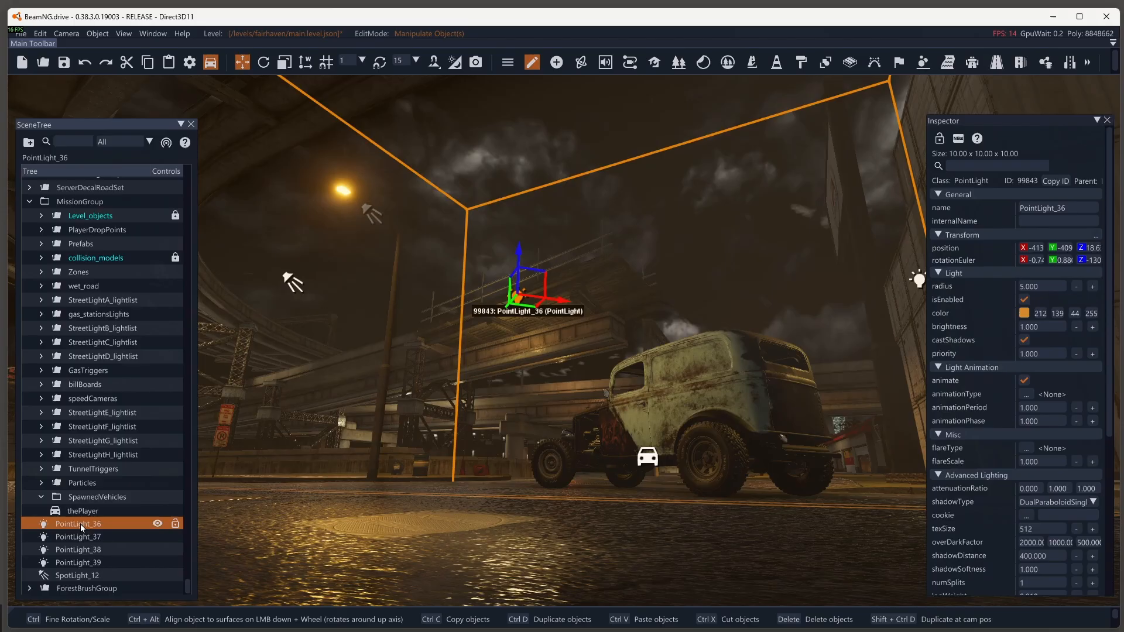
shift+click(79, 575)
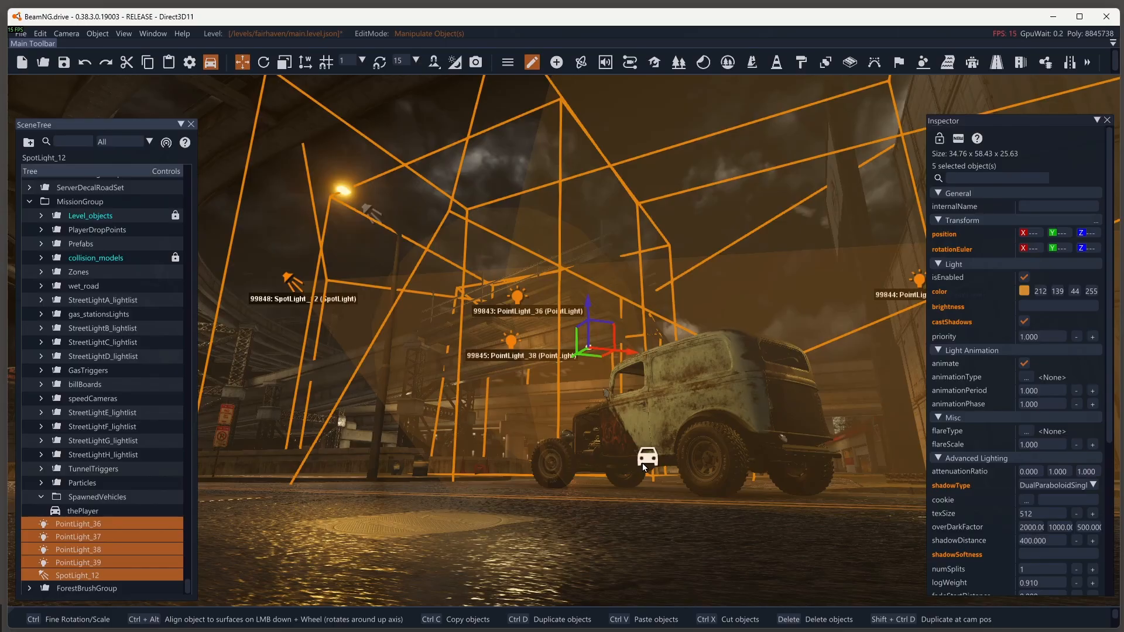
key(Delete)
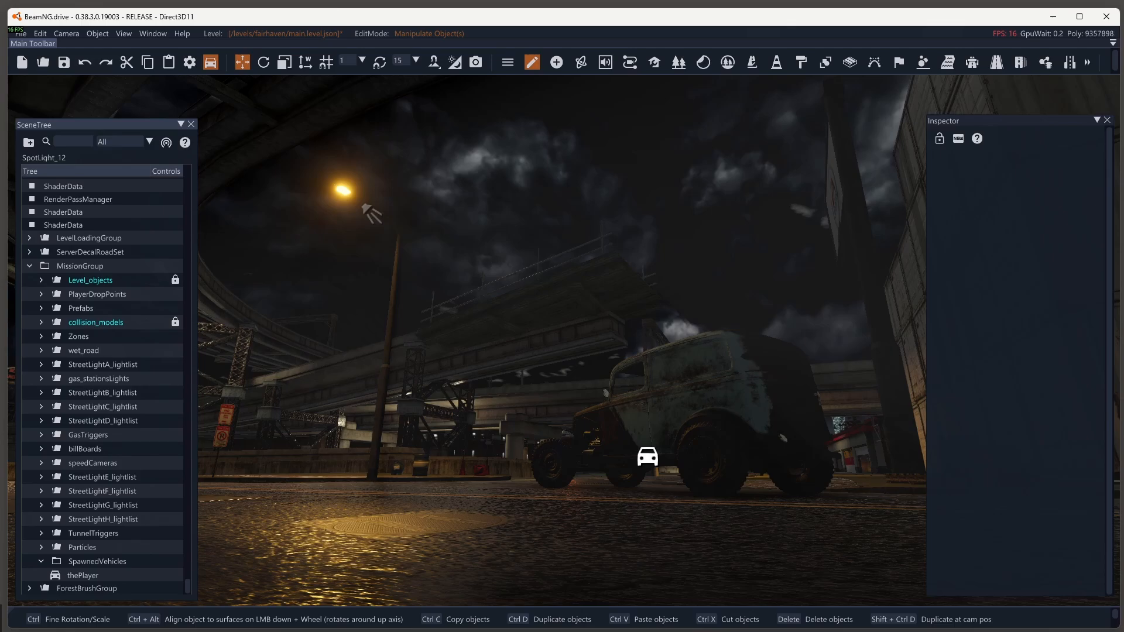
key(ctrl+z)
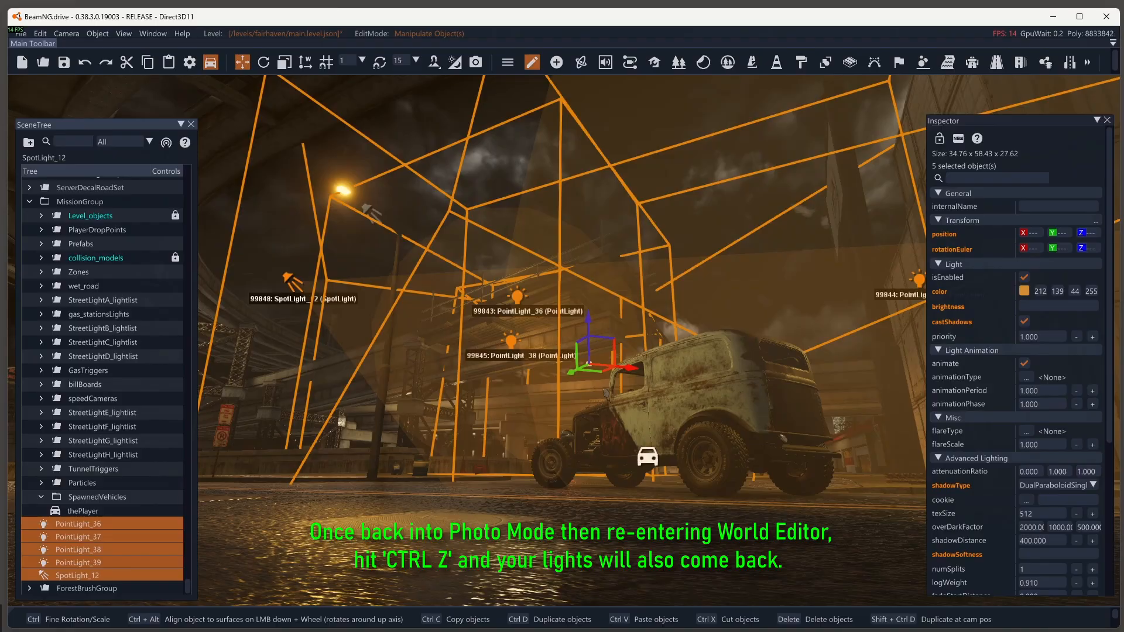
key(Delete)
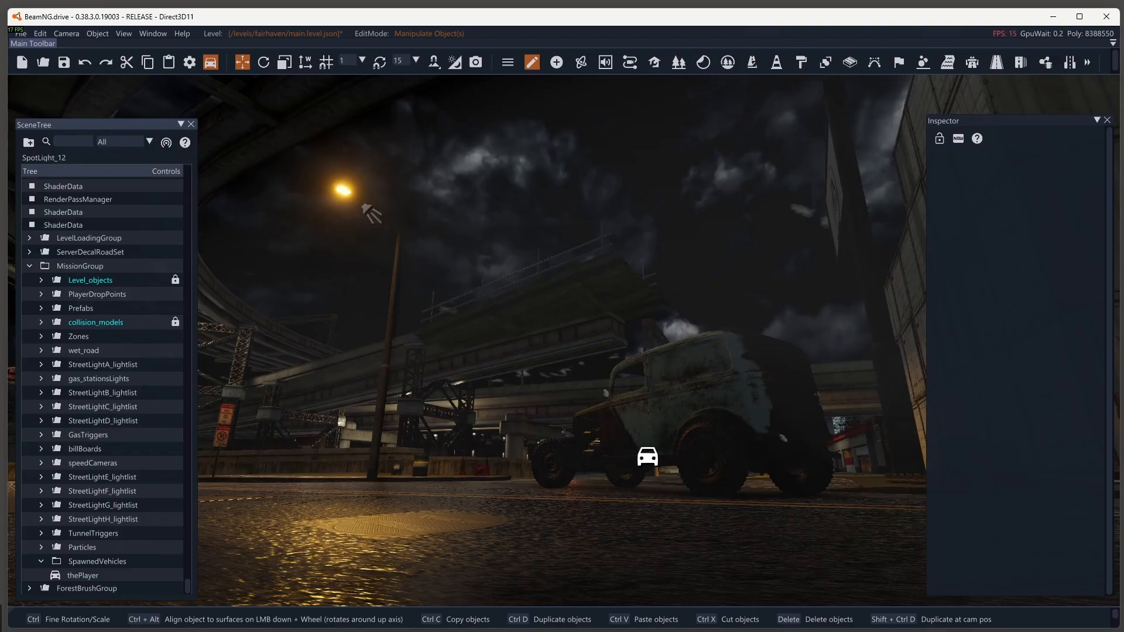
- Return to photo mode and load the saved camera
key(F11)
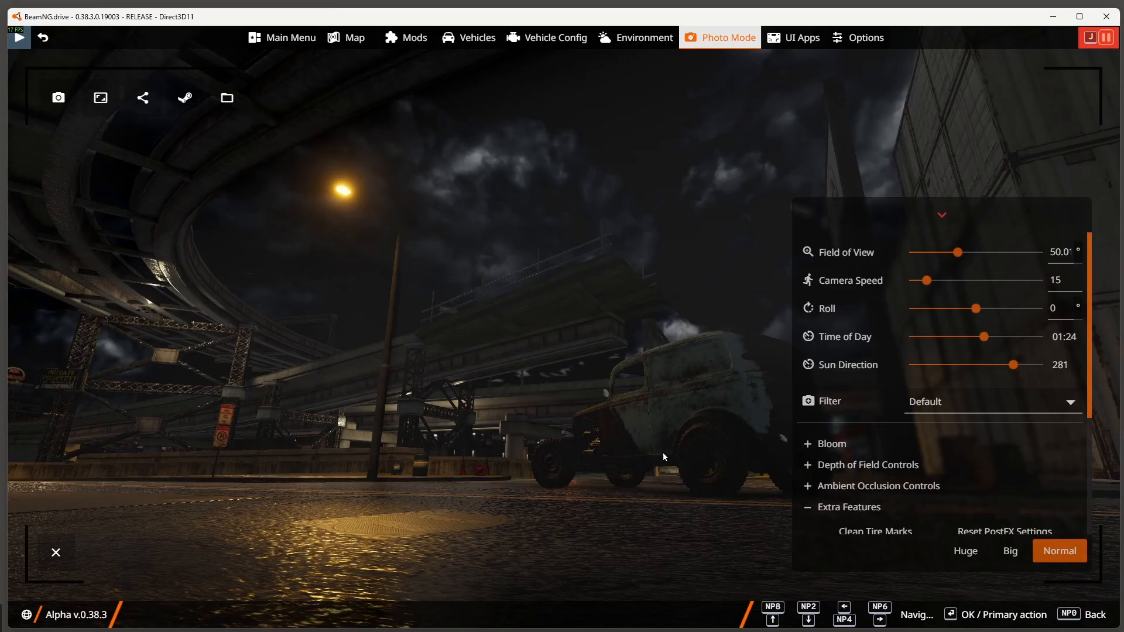
scroll(922, 459, down, 3)
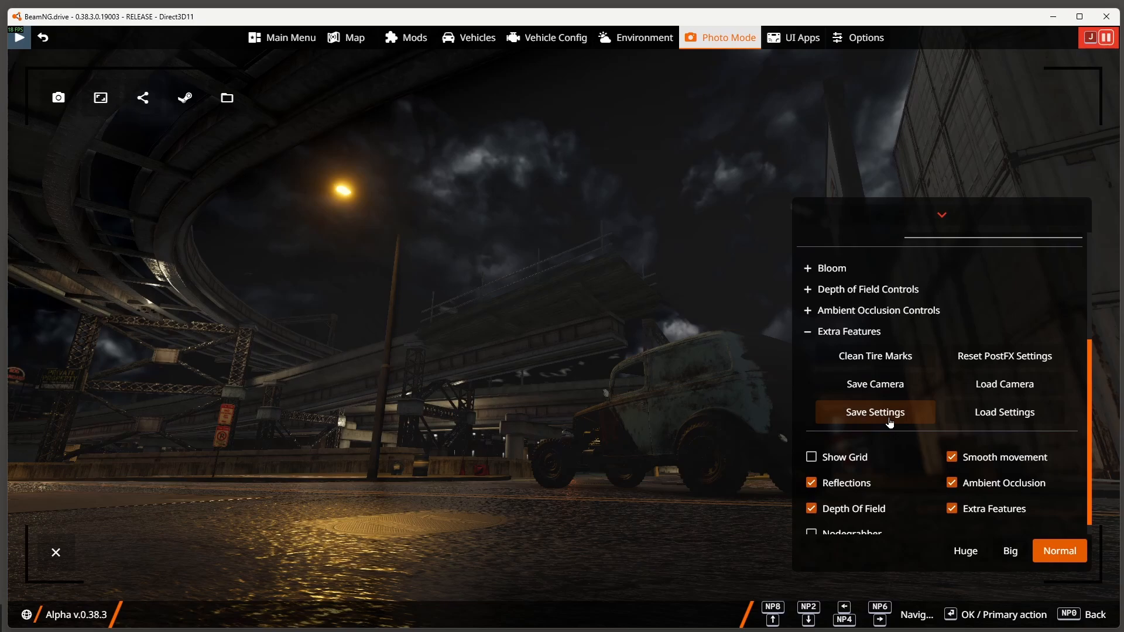
click(1001, 386)
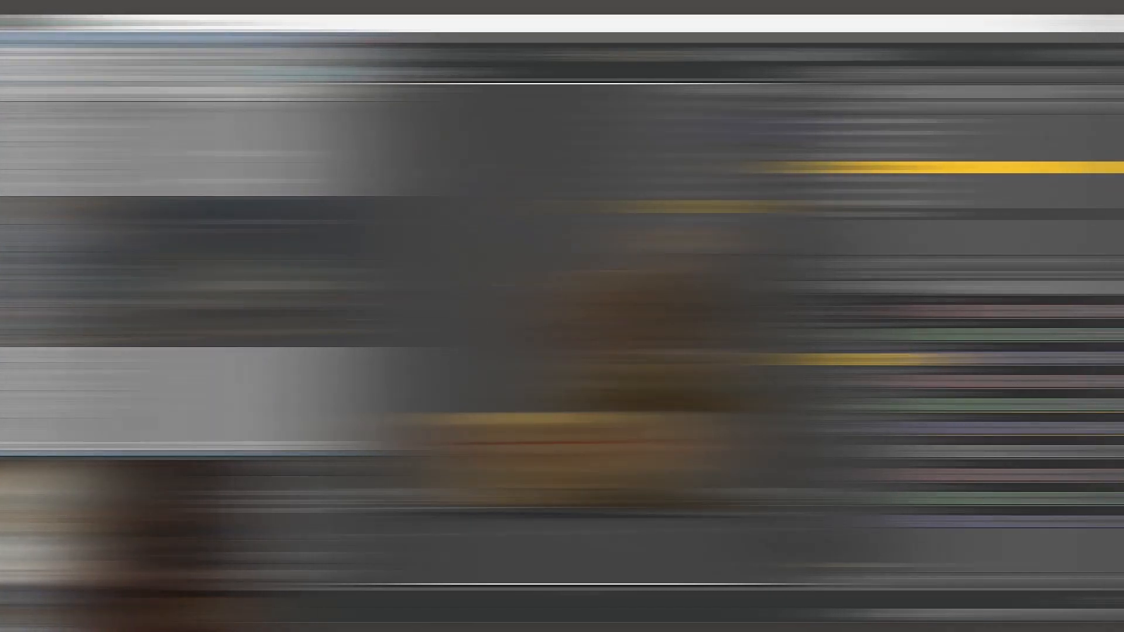
- In DAZ Studio, set the viewport to Texture Shaded and toggle SpotLight's visibility to compare its effect on the seated figure
click(689, 90)
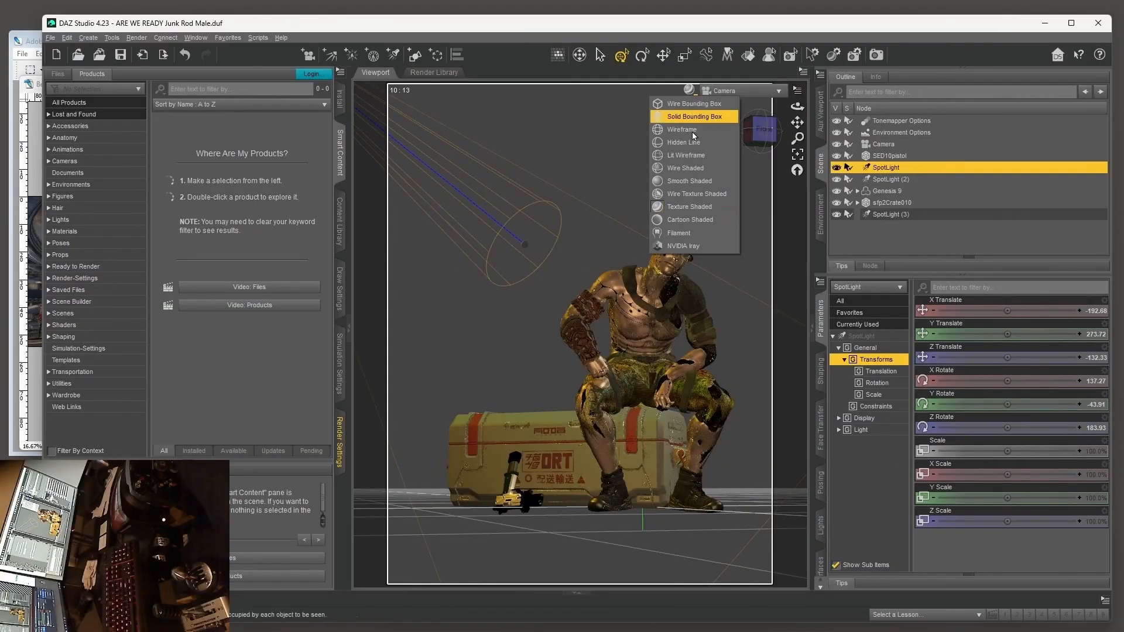
click(691, 209)
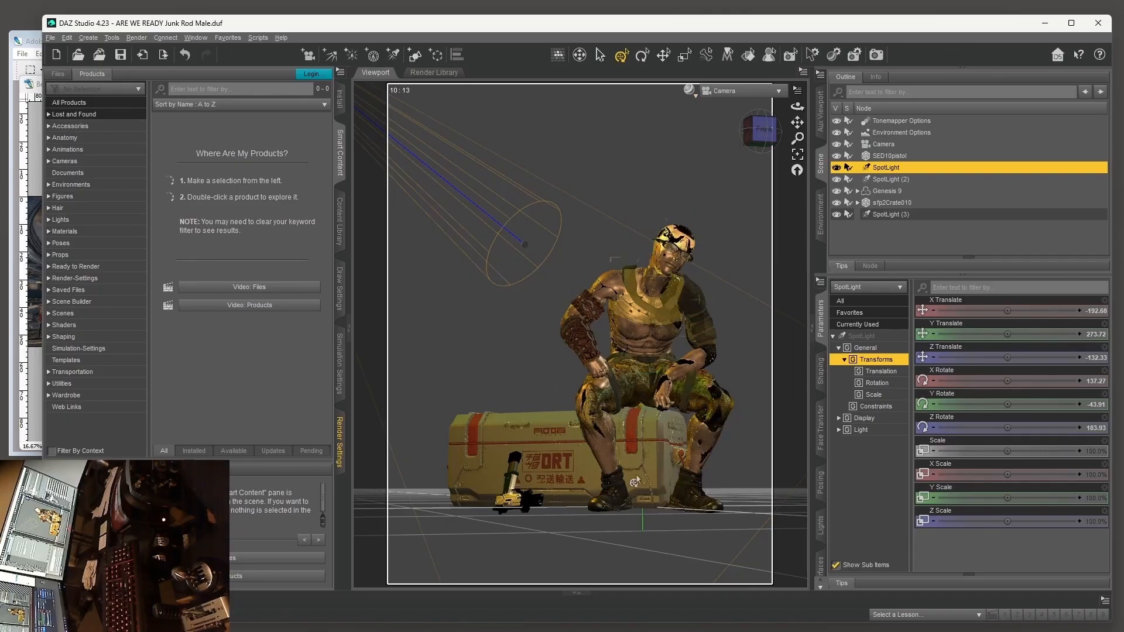
click(836, 169)
click(837, 168)
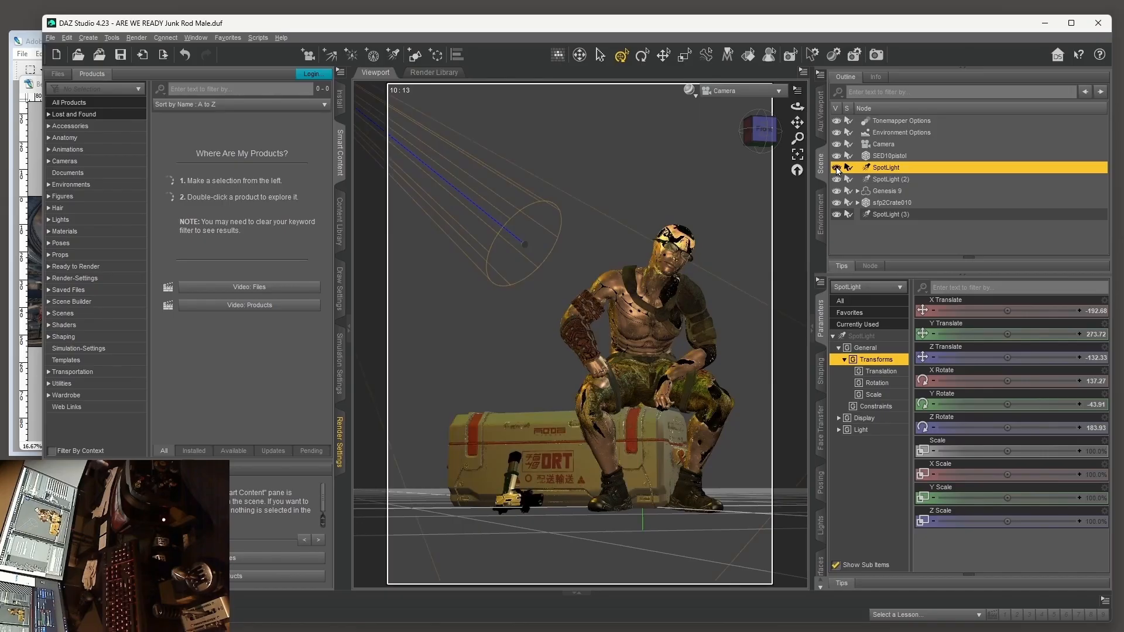
click(836, 169)
- Select SpotLight (3) and inspect its placement from the Perspective View
click(884, 215)
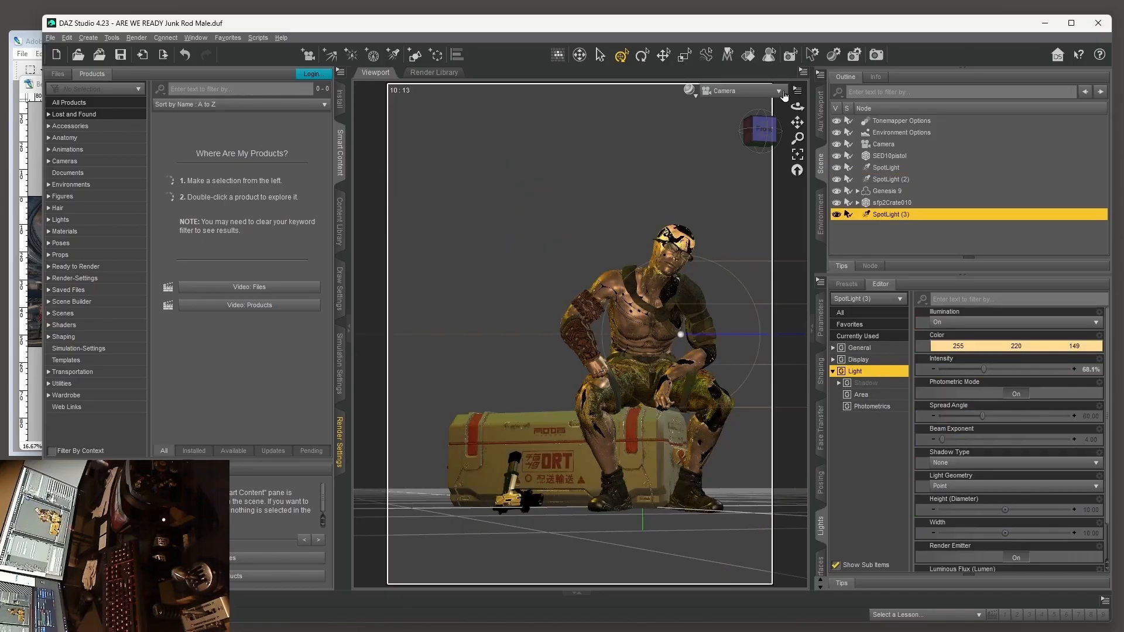
click(778, 91)
click(768, 99)
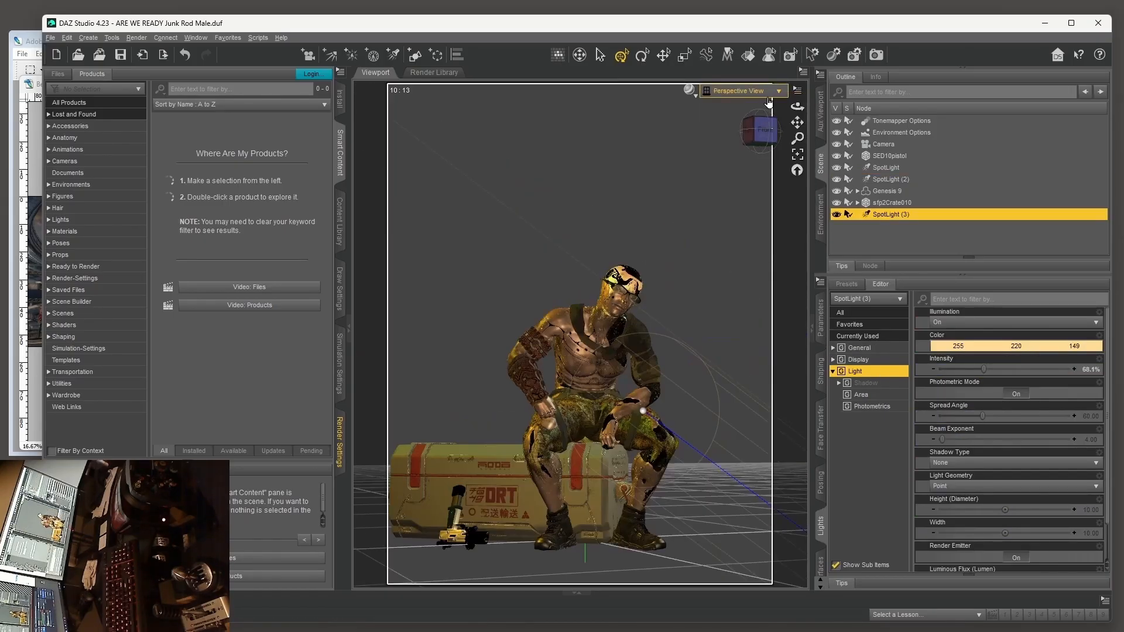
drag(764, 133, 777, 138)
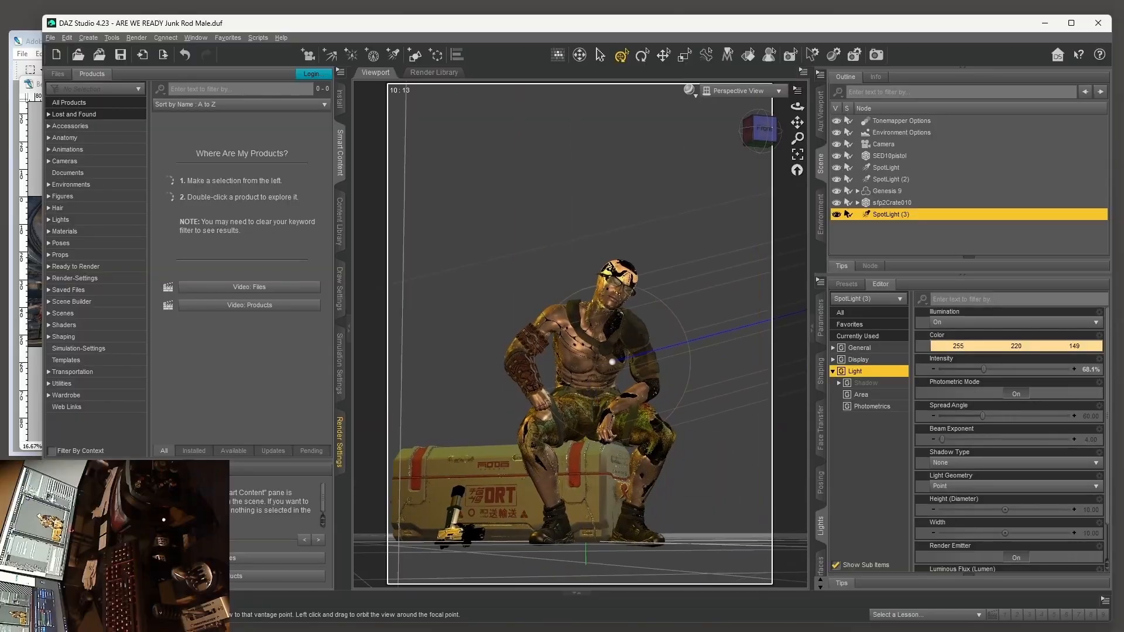
- Select SpotLight and compare its direction with the street lamp in the Photoshop background, returning to DAZ Studio
click(885, 168)
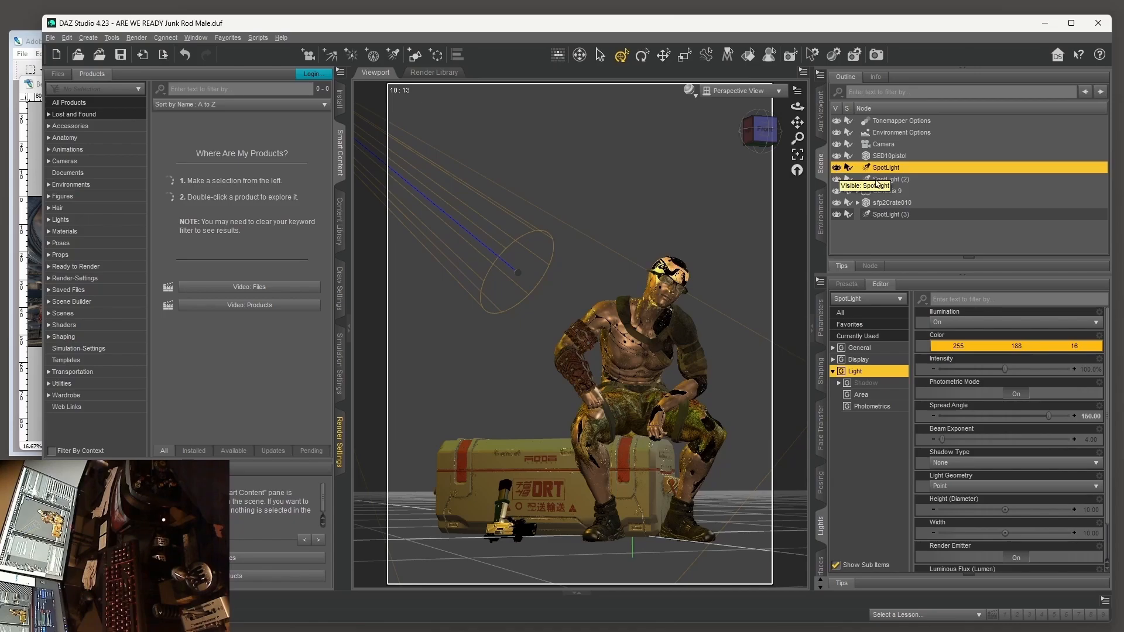
click(33, 46)
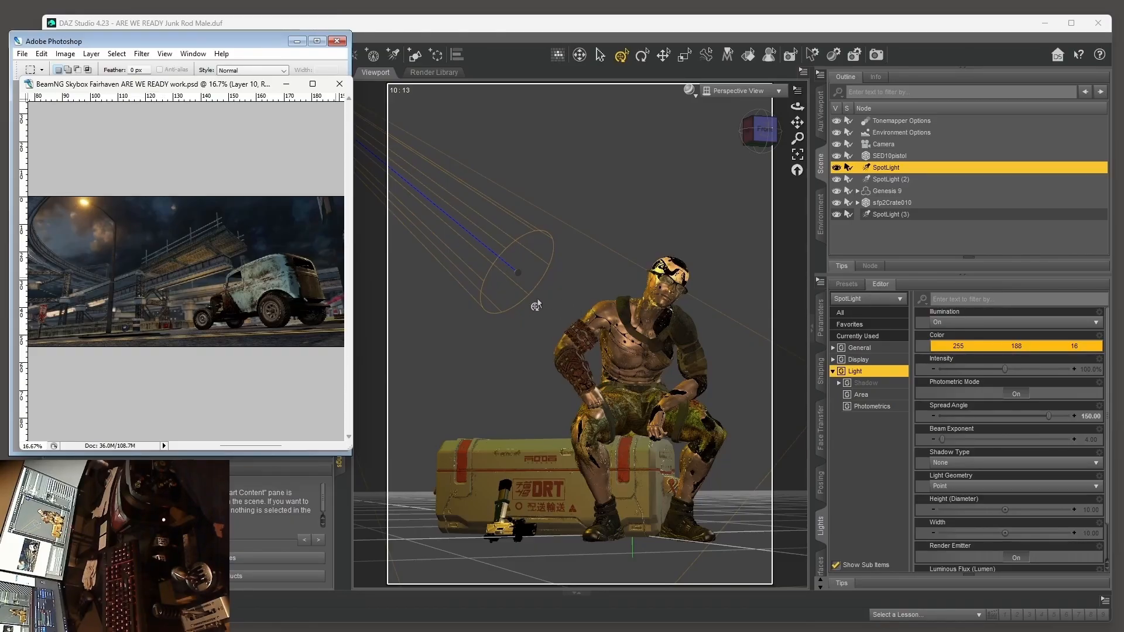
click(404, 28)
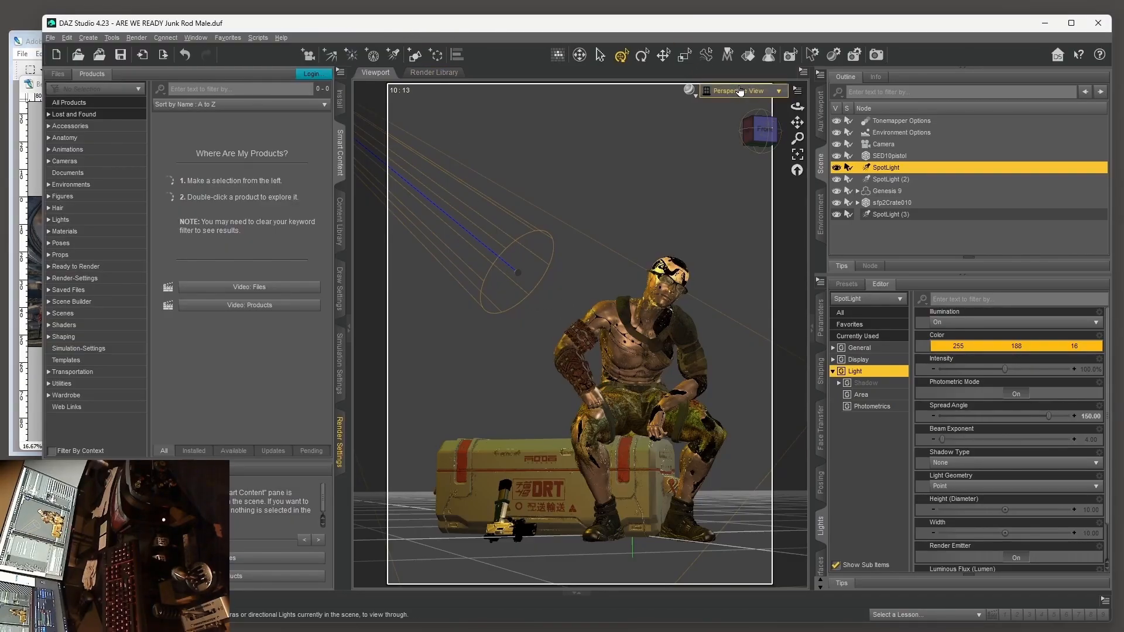
- Move SpotLight to about X -187.65, Y 282.91, Z -126.45, try a further shift toward the figure, and undo that shift
click(692, 100)
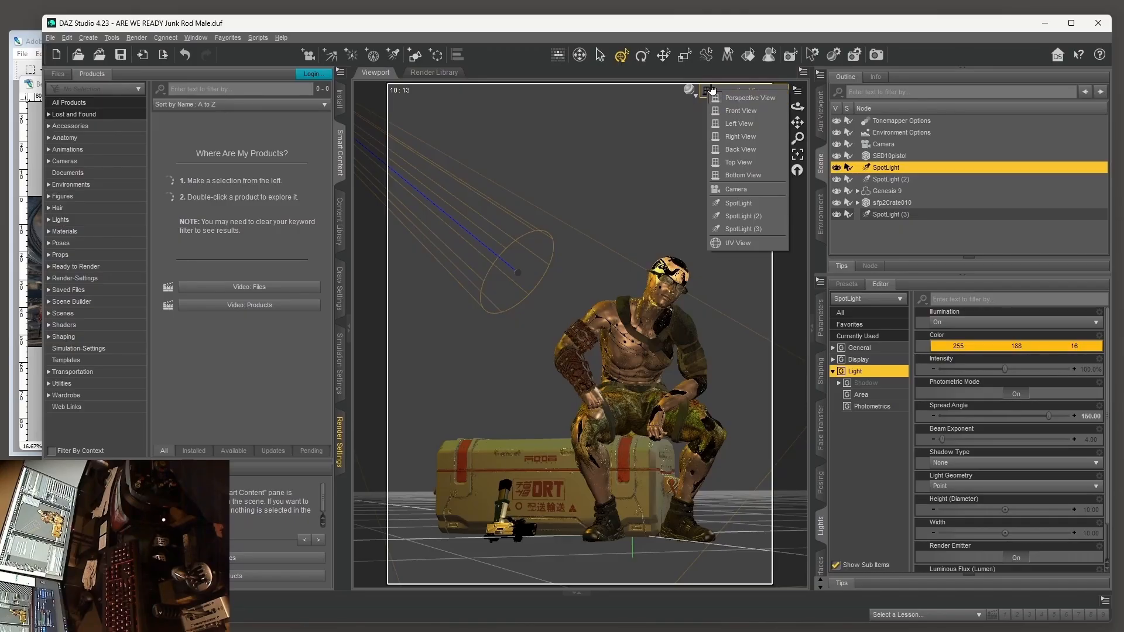
click(768, 126)
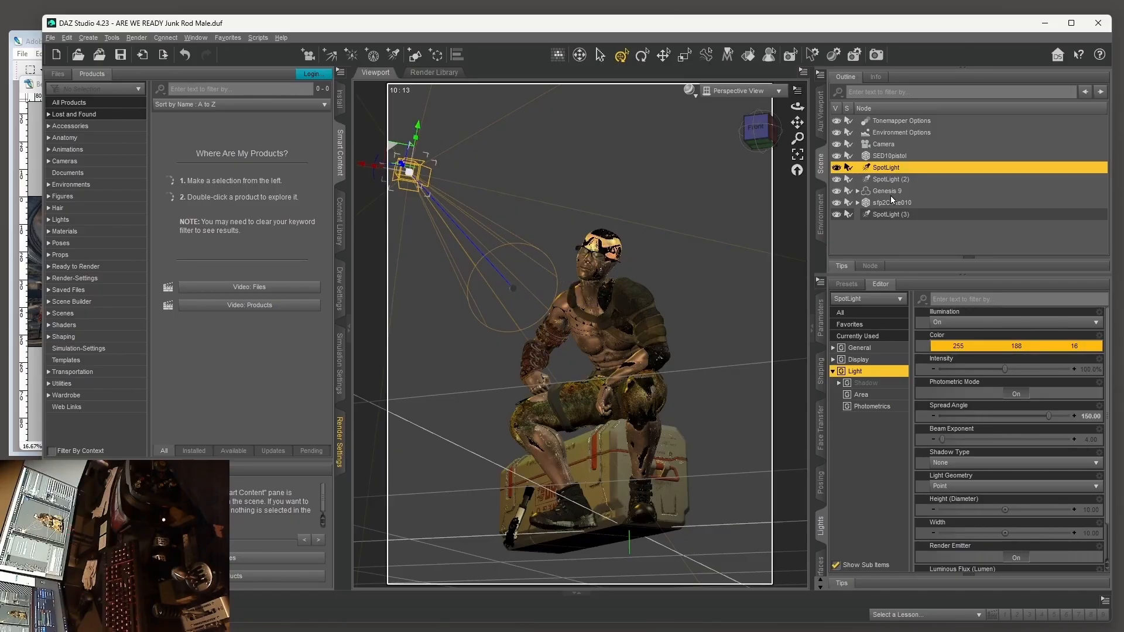
click(821, 318)
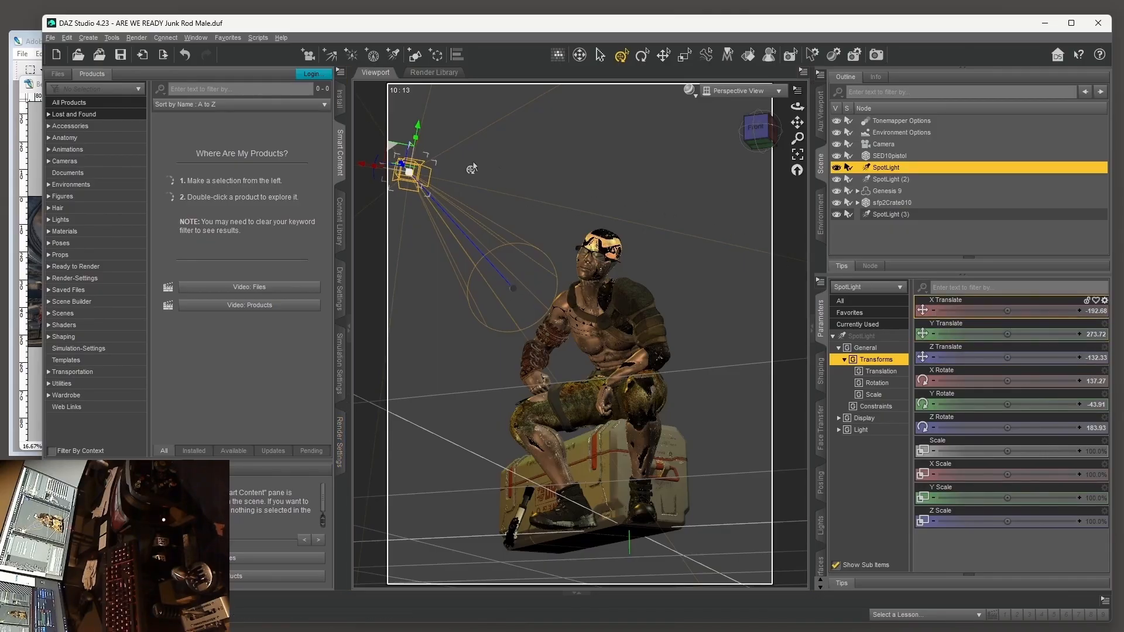
mouse_move(419, 131)
mouse_down()
mouse_move(422, 85)
mouse_move(415, 138)
mouse_move(433, 117)
mouse_up()
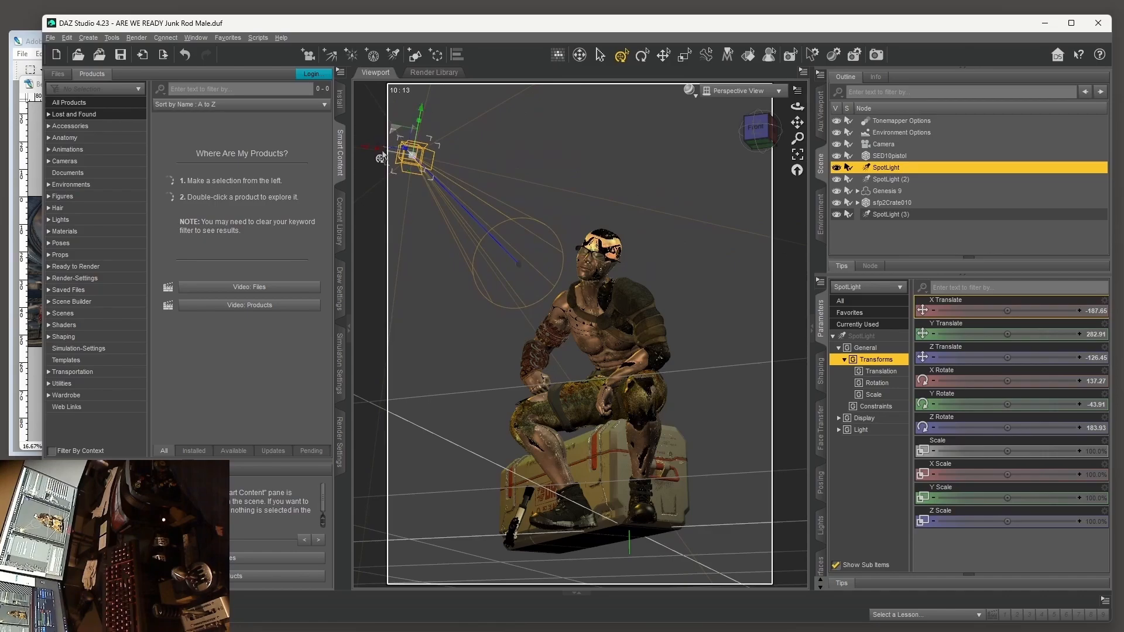
drag(366, 153, 393, 185)
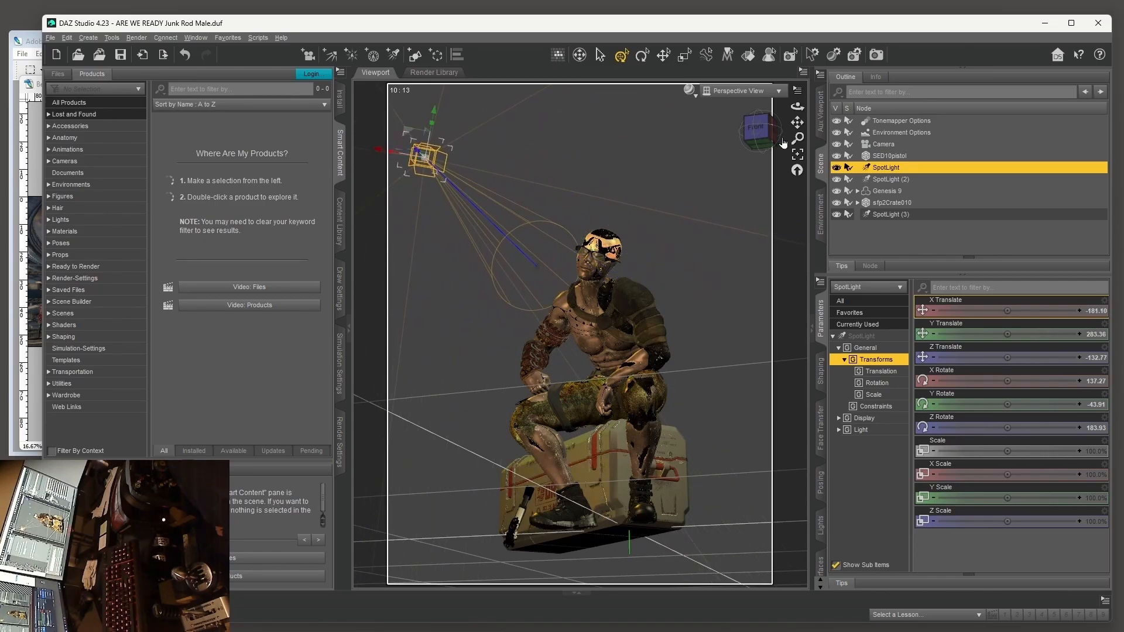
click(757, 127)
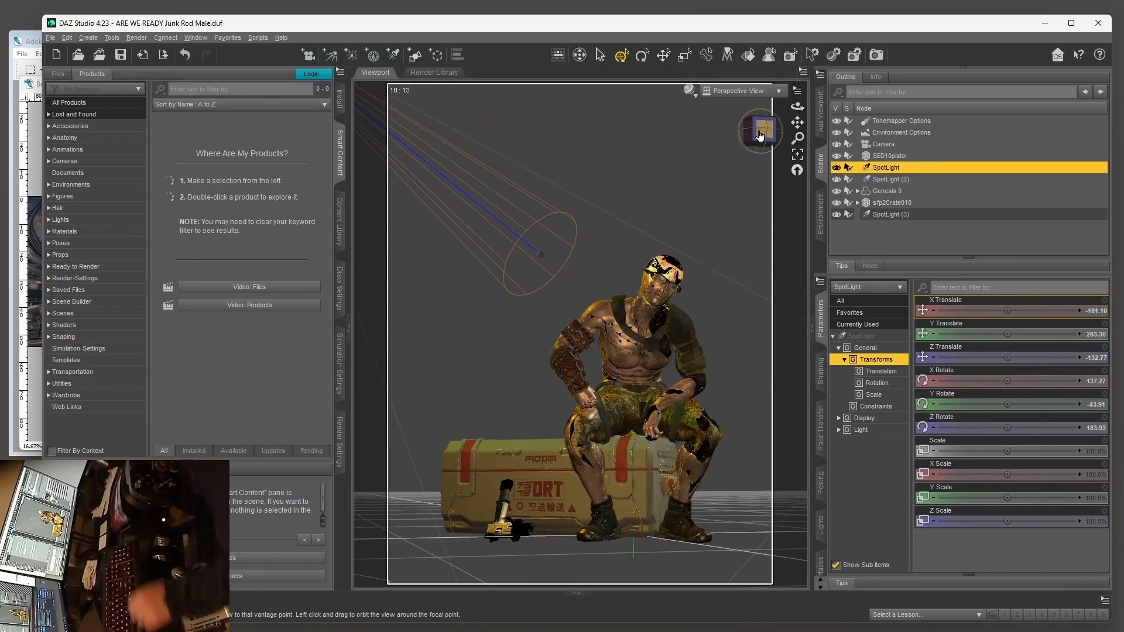
key(ctrl+z)
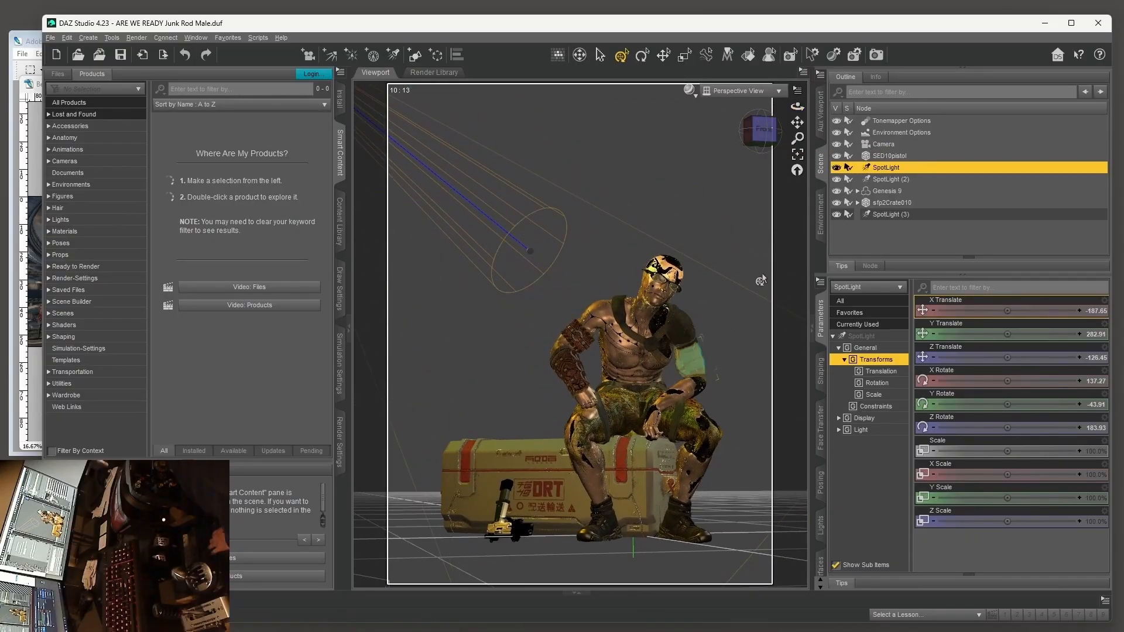
- Select SpotLight (2) and toggle its visibility to compare its effect on the figure
click(884, 179)
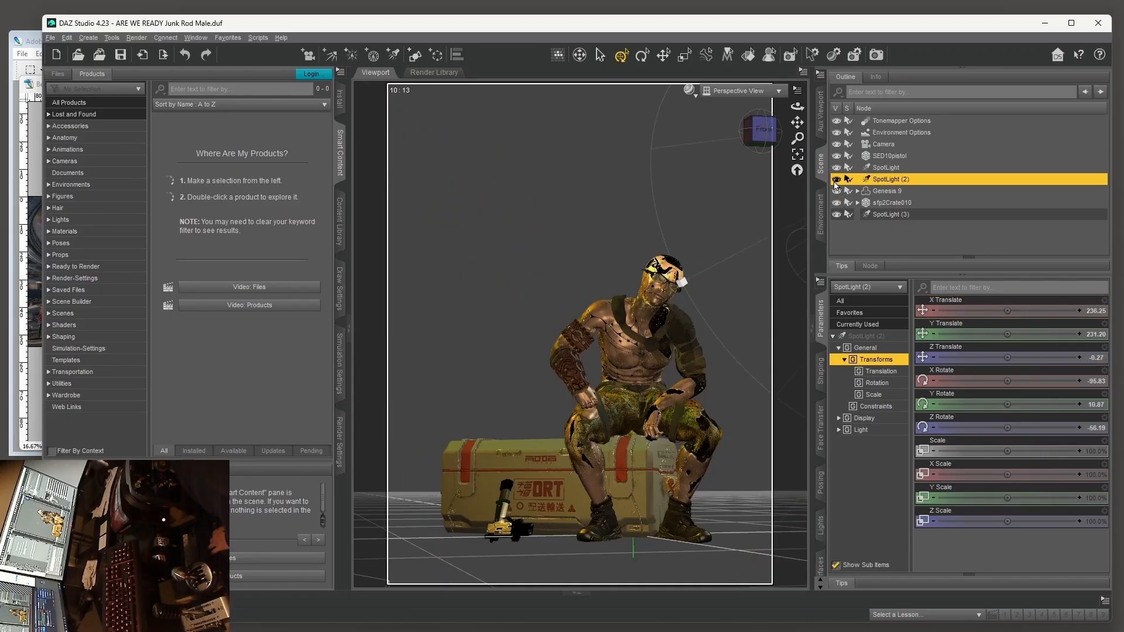
click(837, 181)
click(837, 181)
click(838, 180)
click(838, 180)
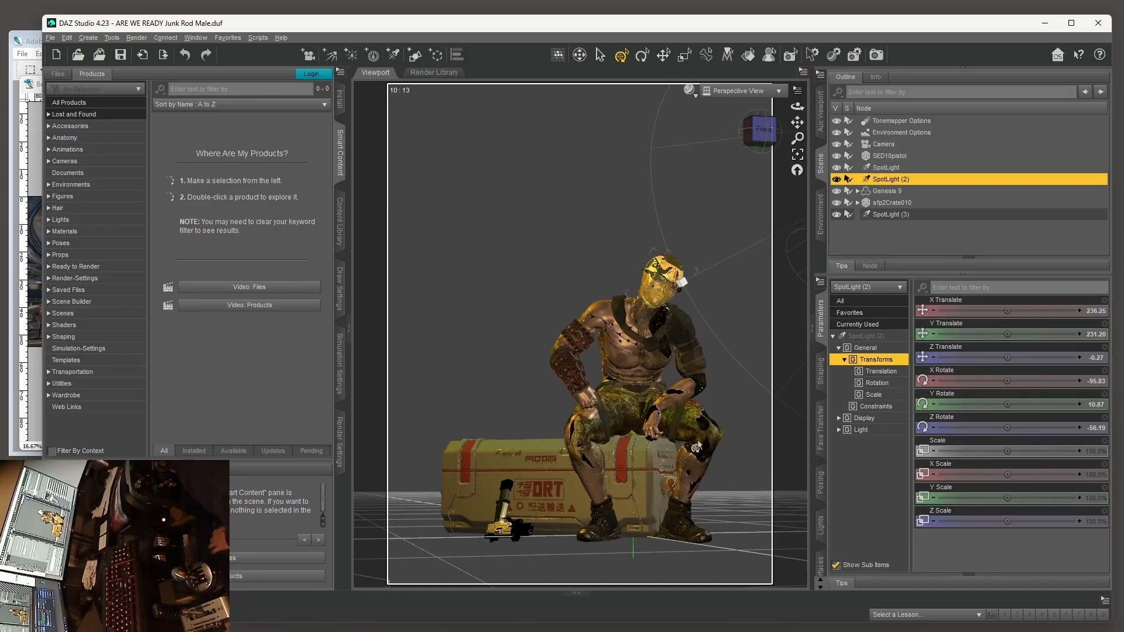
- Examine SpotLight (2)'s contribution and placement from the side with SpotLight (3) hidden, and show SpotLight (3) again
click(837, 214)
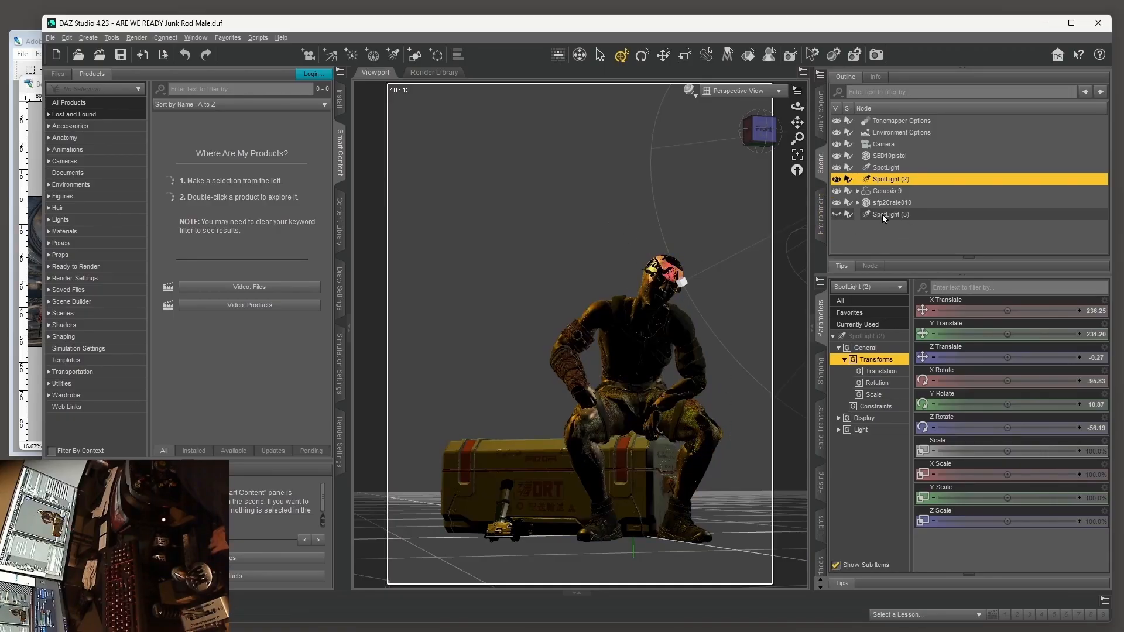
click(836, 181)
click(836, 180)
click(836, 180)
click(836, 181)
drag(761, 130, 788, 137)
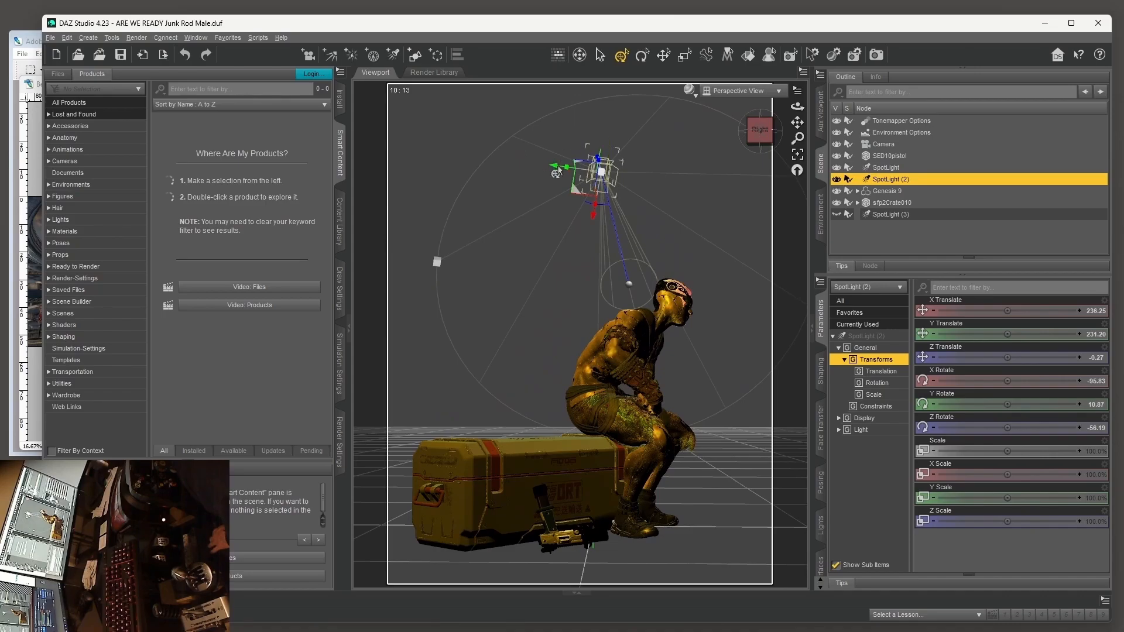
click(753, 130)
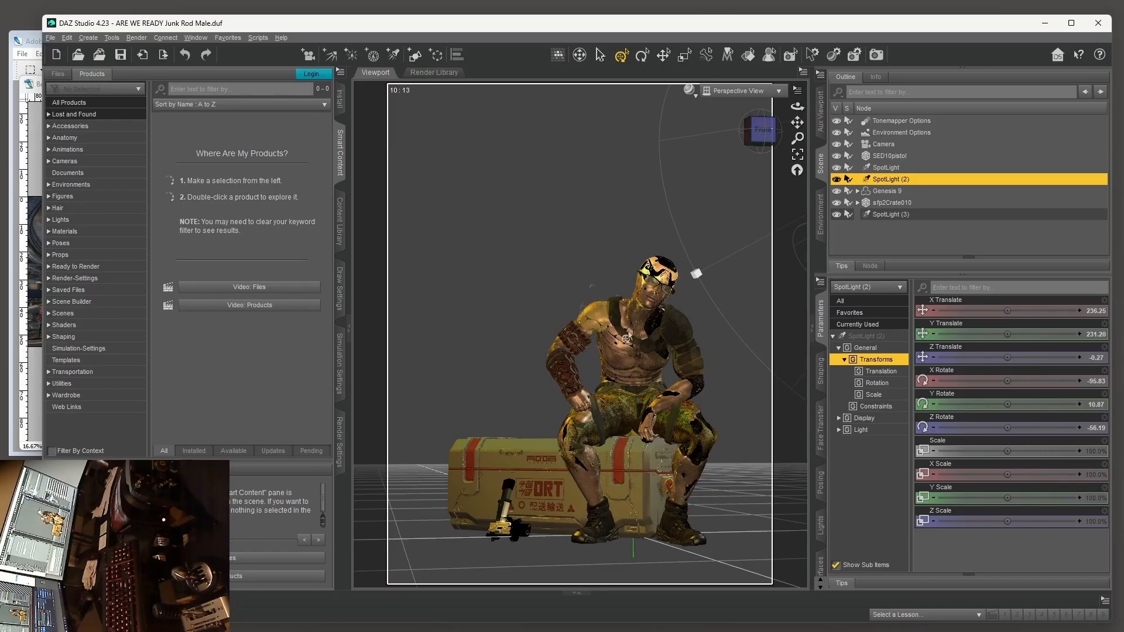
- Switch the viewport to the Camera view with NVIDIA Iray shading, and compare the figure with the composite in Photoshop
click(31, 41)
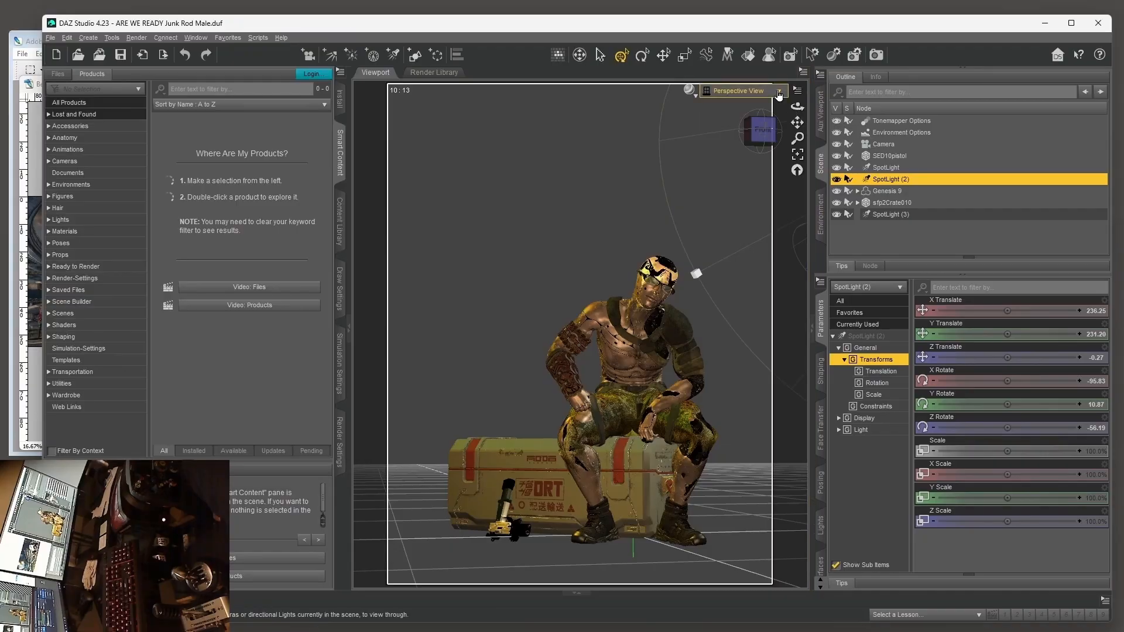
click(755, 91)
click(760, 189)
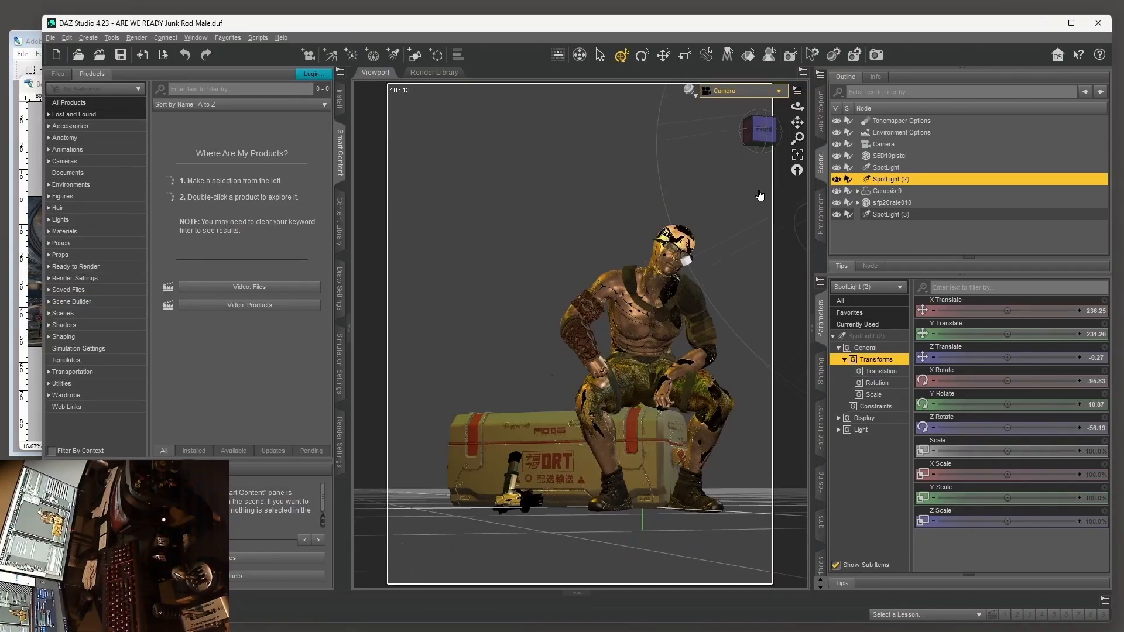
click(694, 99)
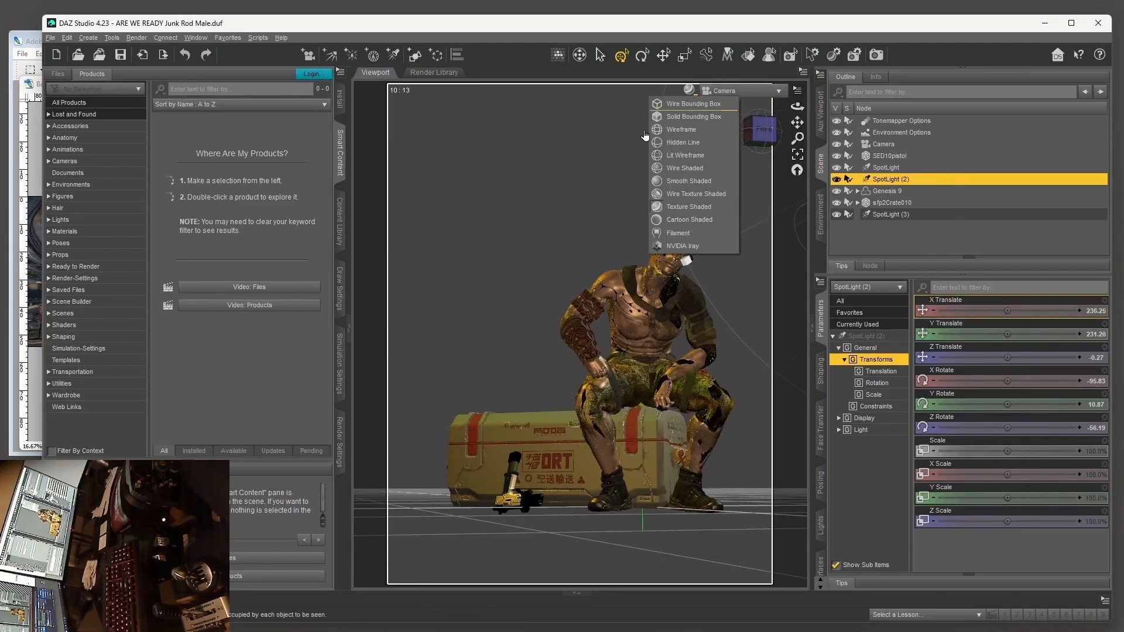
click(681, 246)
click(24, 58)
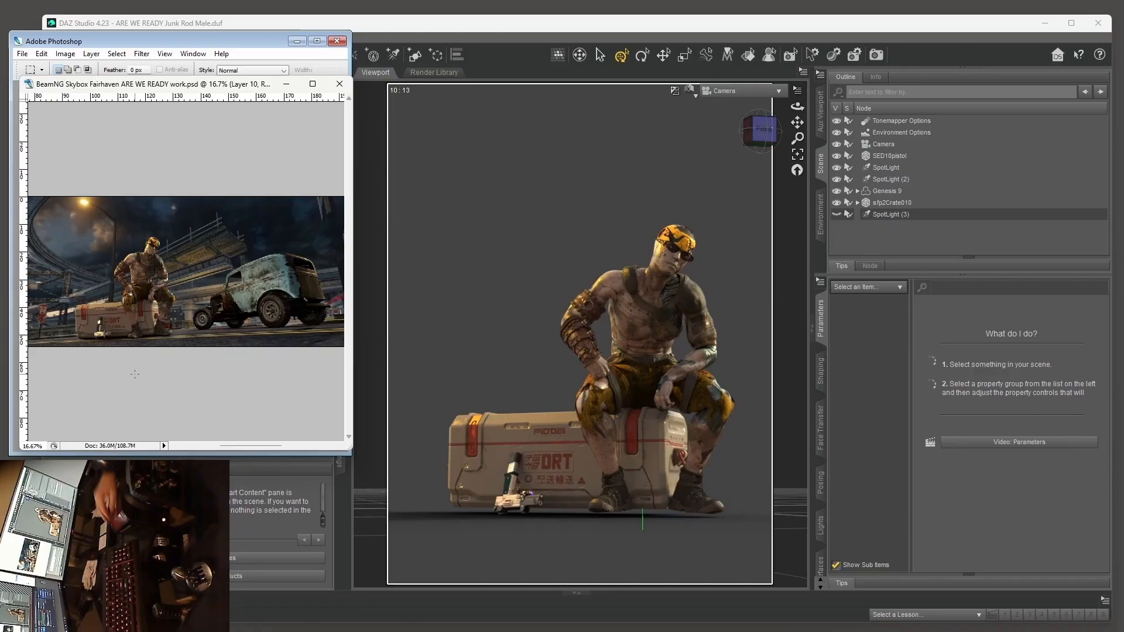
- Examine the seated figure's lighting against the van and street light in the Photoshop composite
key(ctrl+plus)
key(ctrl+plus)
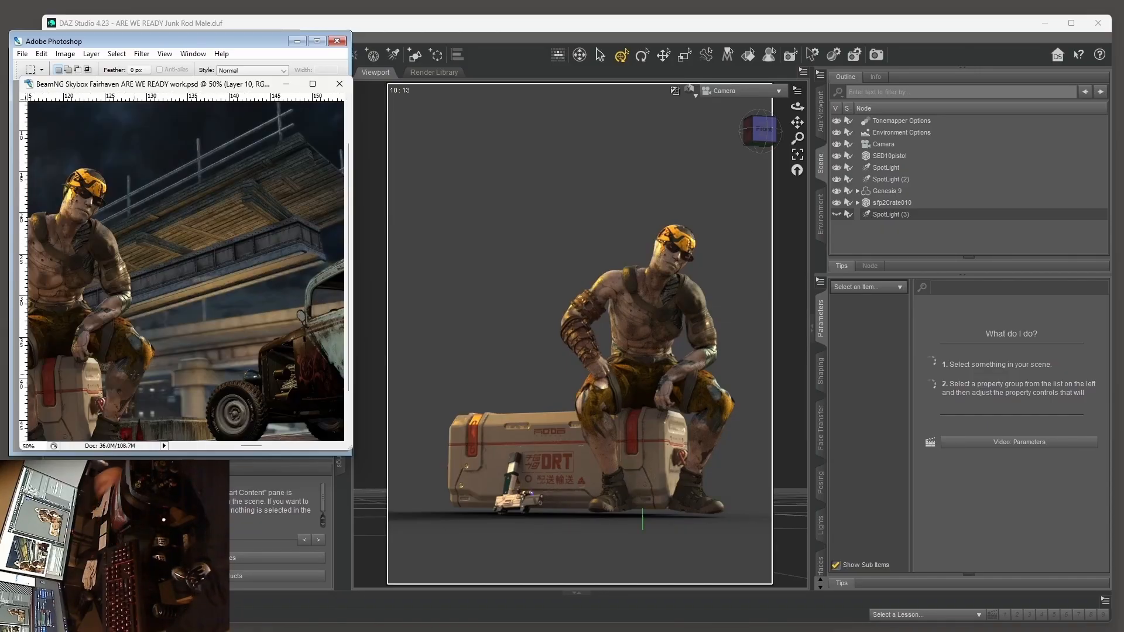
drag(142, 342, 349, 283)
key(ctrl+minus)
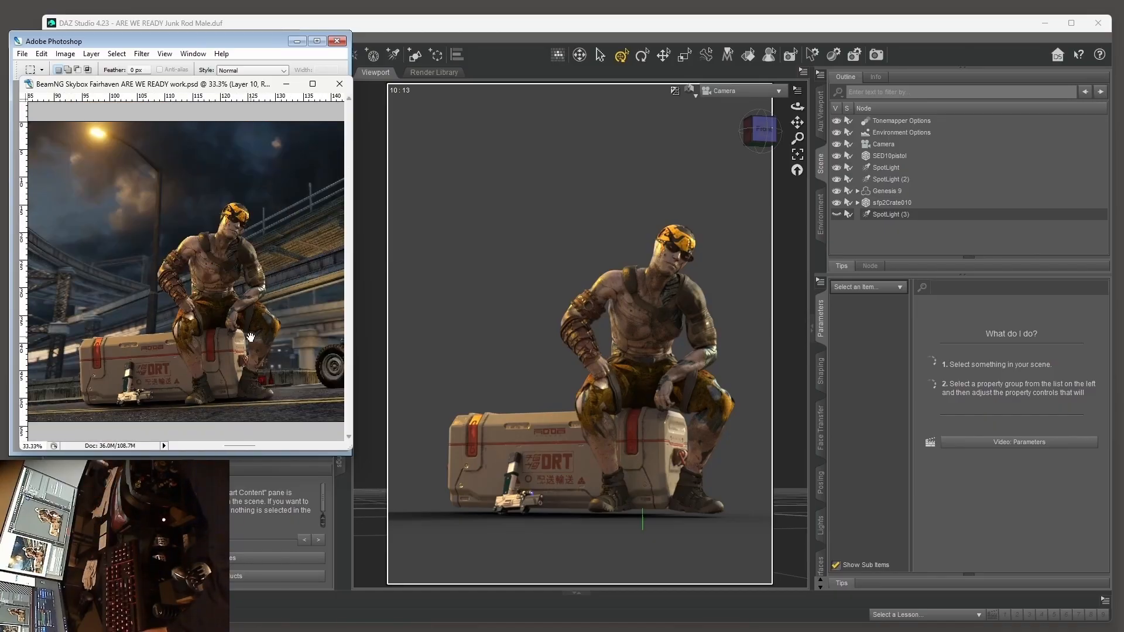
drag(251, 338, 233, 348)
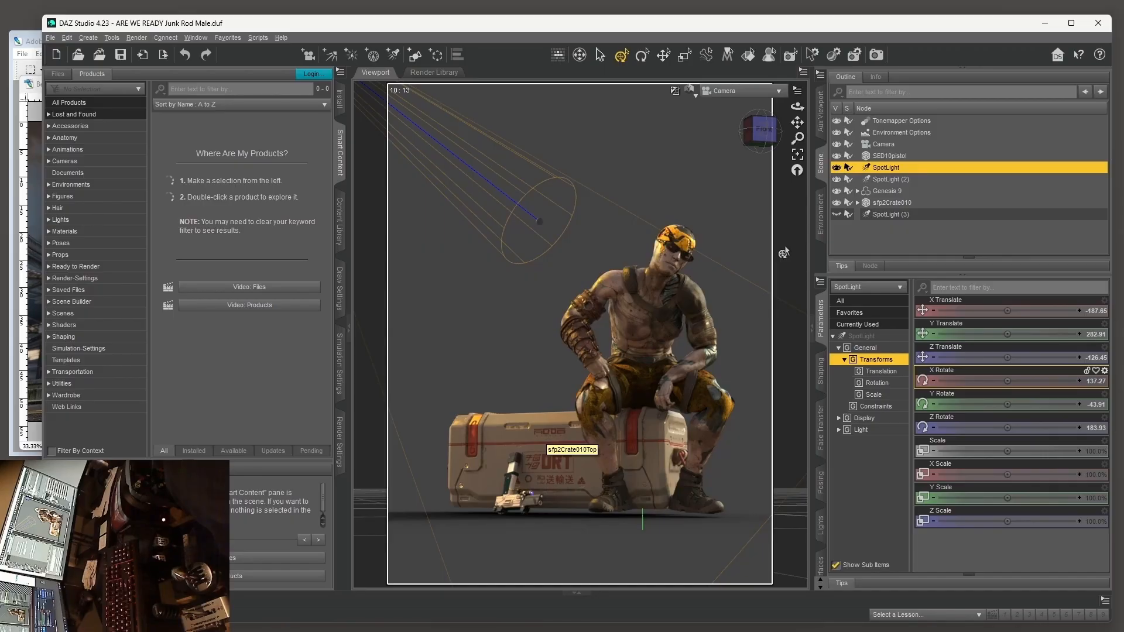
- Deselect the spotlight and browse the Leatherbound Gauntlets and Armbands wardrobe items down to LGA Gauntlet Left - Gen 9
click(957, 227)
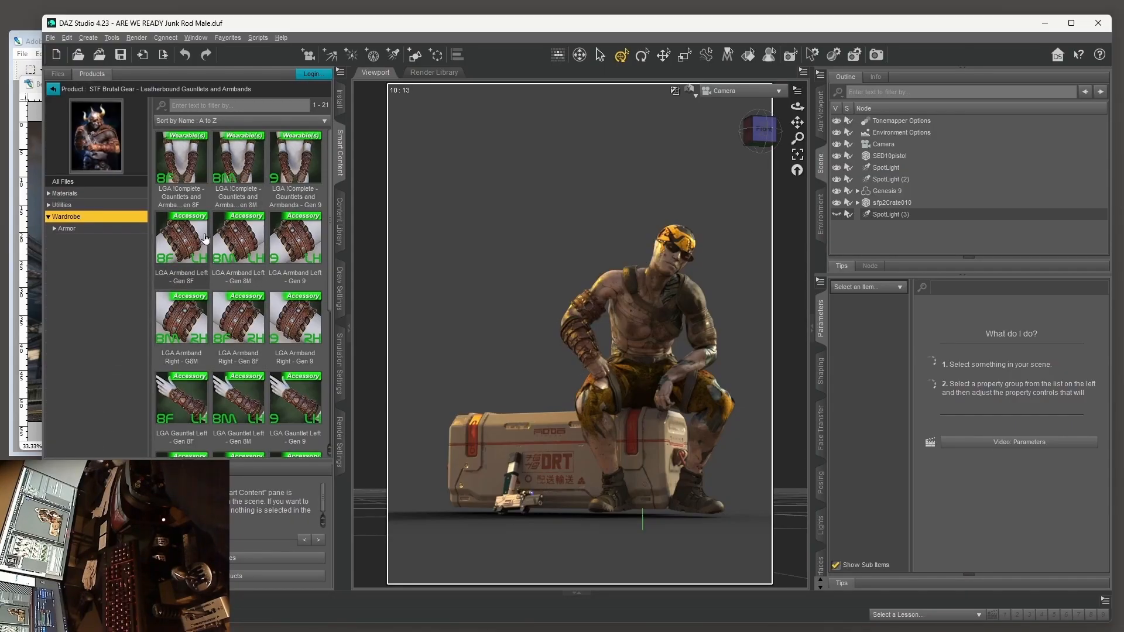
scroll(274, 265, down, 1)
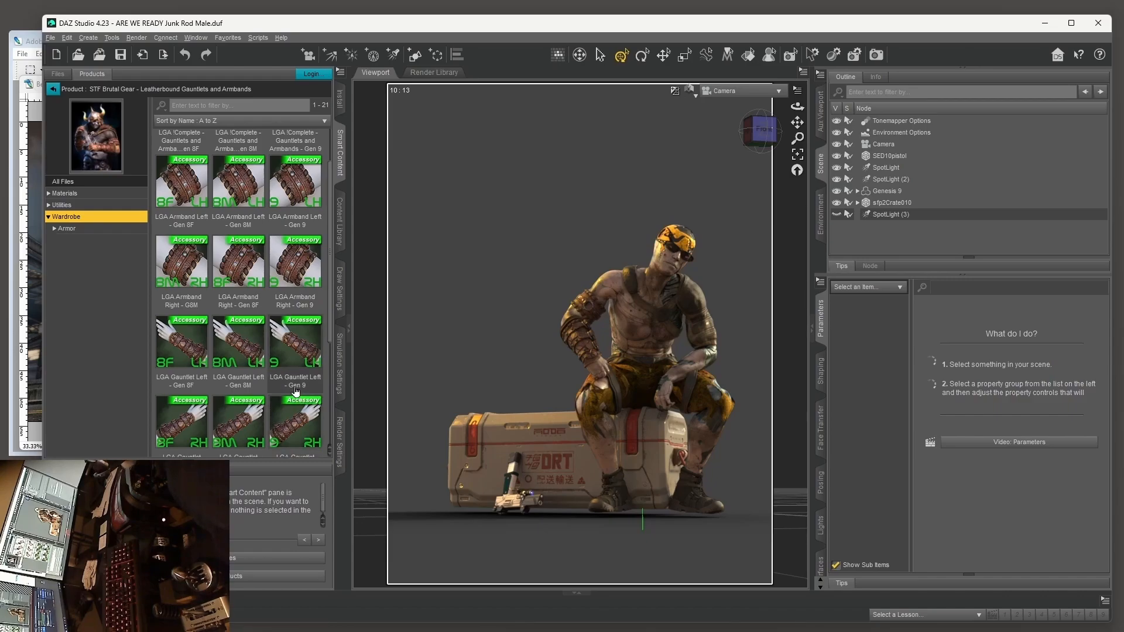
click(299, 350)
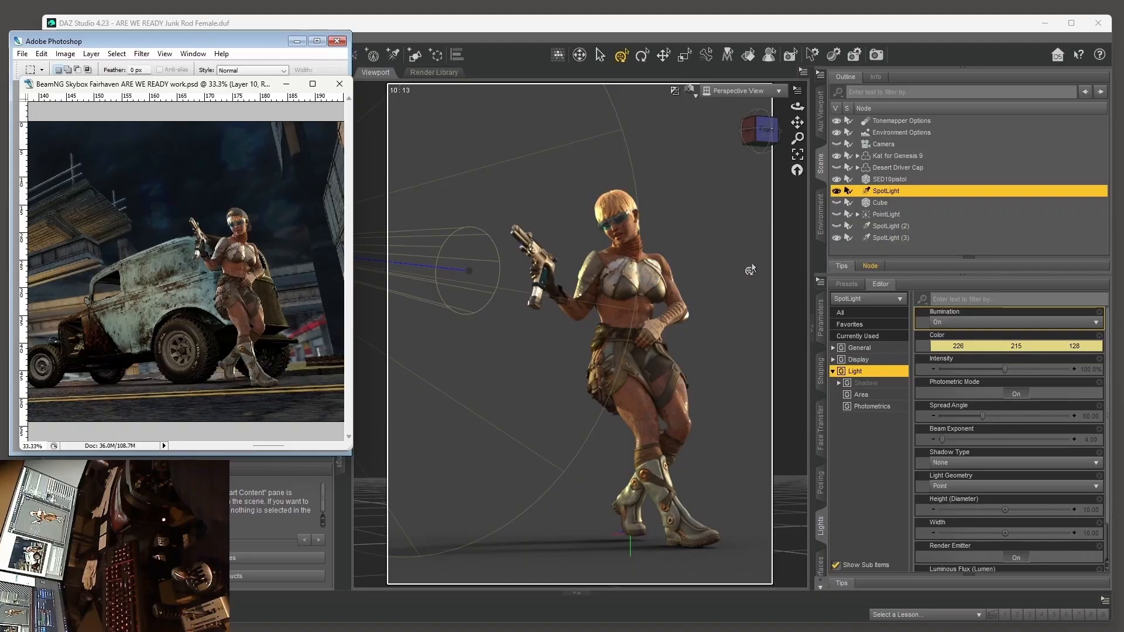
- Switch to DAZ Studio and set the female figure's viewport to Texture Shaded
click(525, 30)
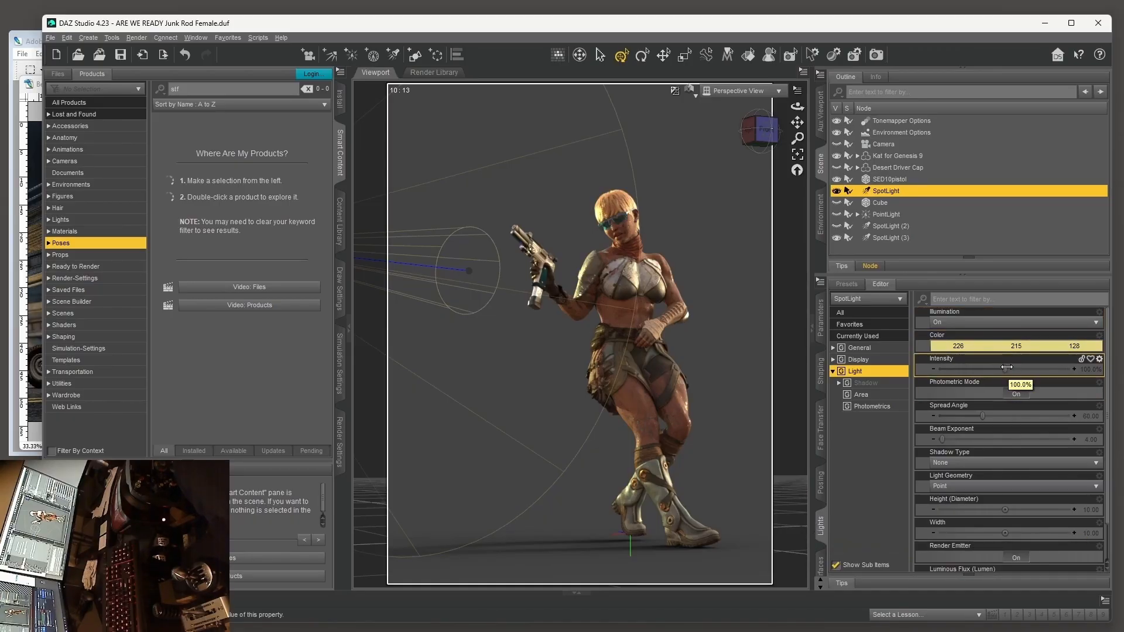
click(696, 98)
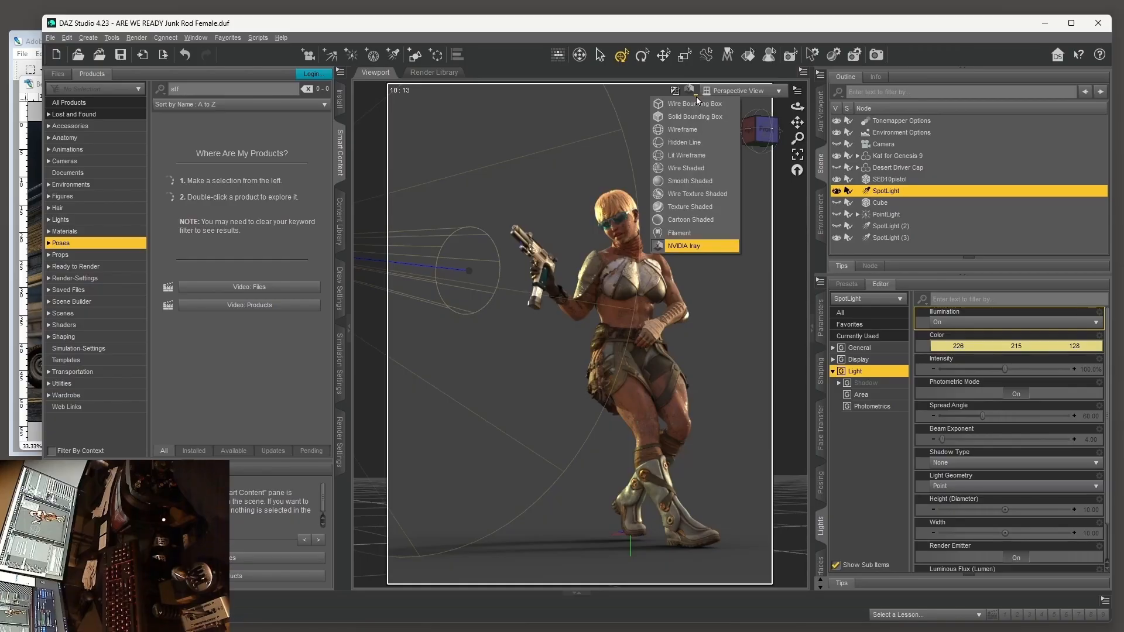
click(681, 206)
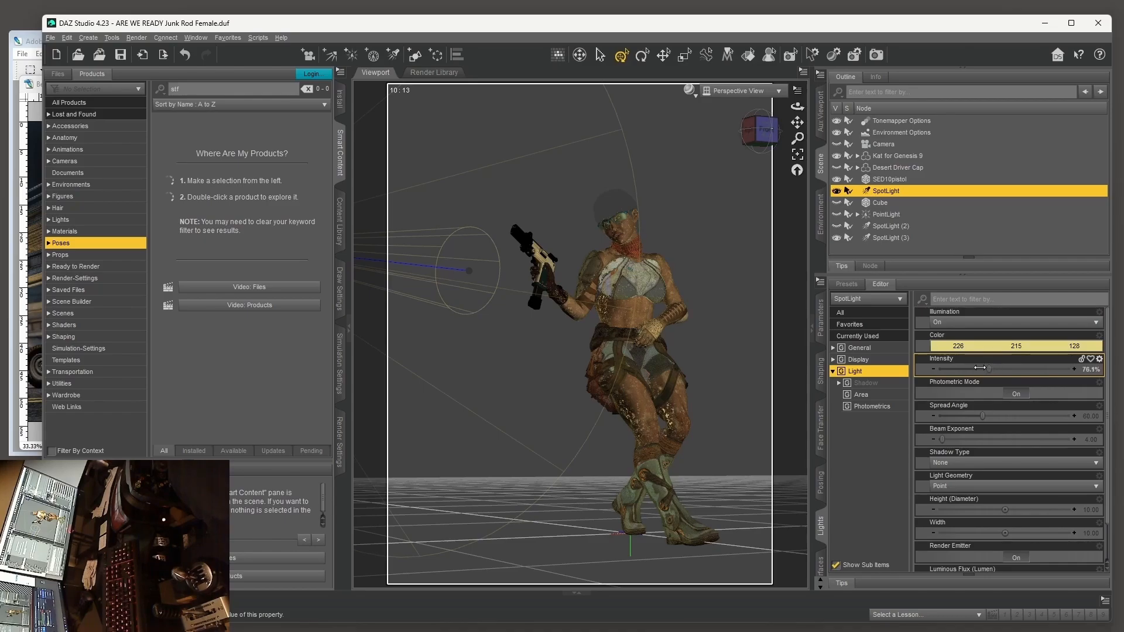
- Try varying the selected SpotLight's intensity and recoloring its light to green 50, 226, 56
drag(979, 368, 1023, 370)
click(981, 348)
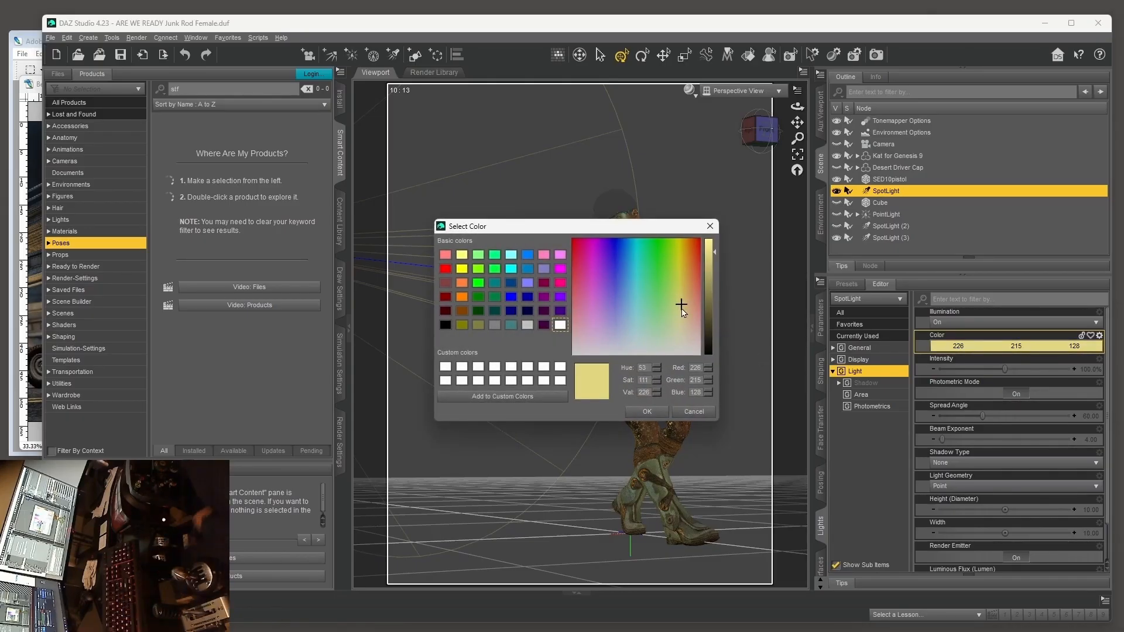
drag(678, 302, 657, 265)
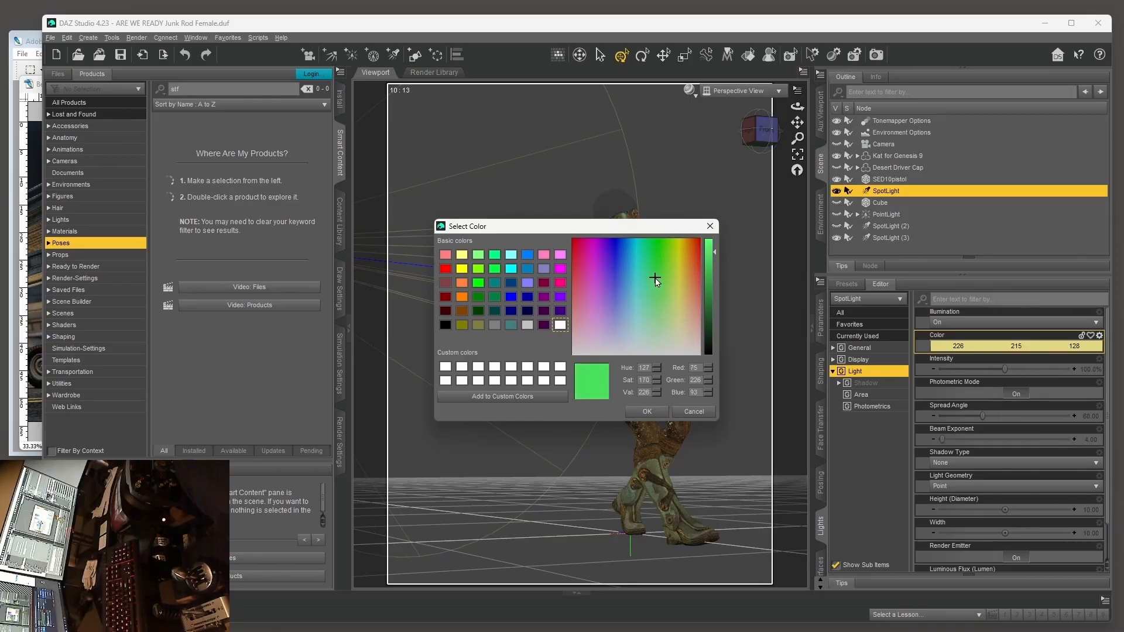
click(645, 412)
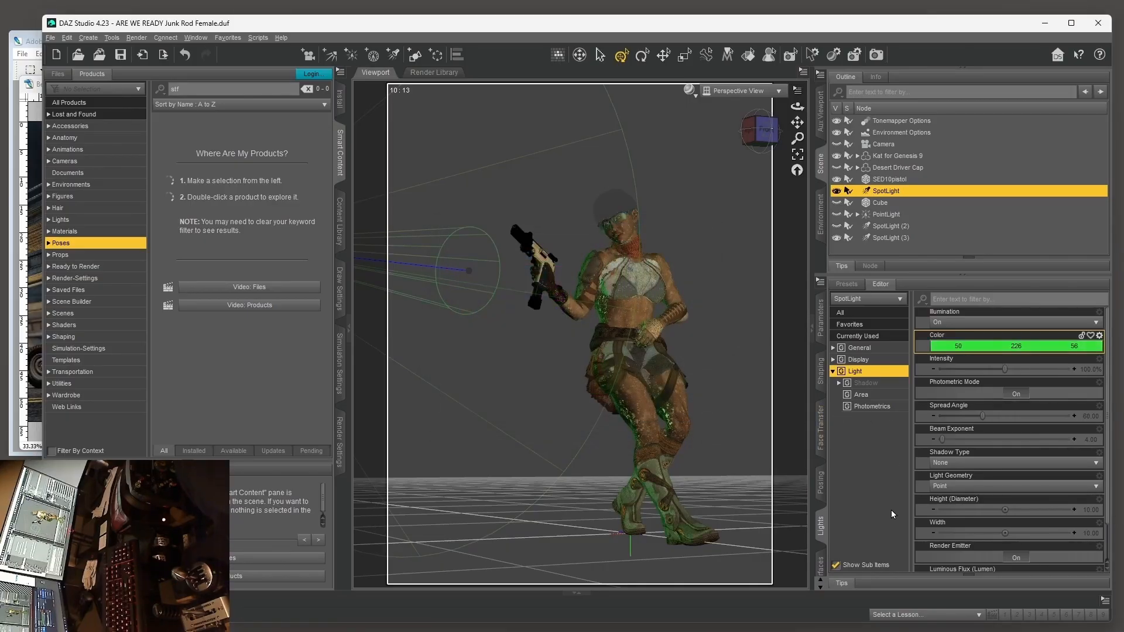
- Set the SpotLight's spread angle to 67.70 and examine the light's aim from around the figure
drag(991, 417, 986, 421)
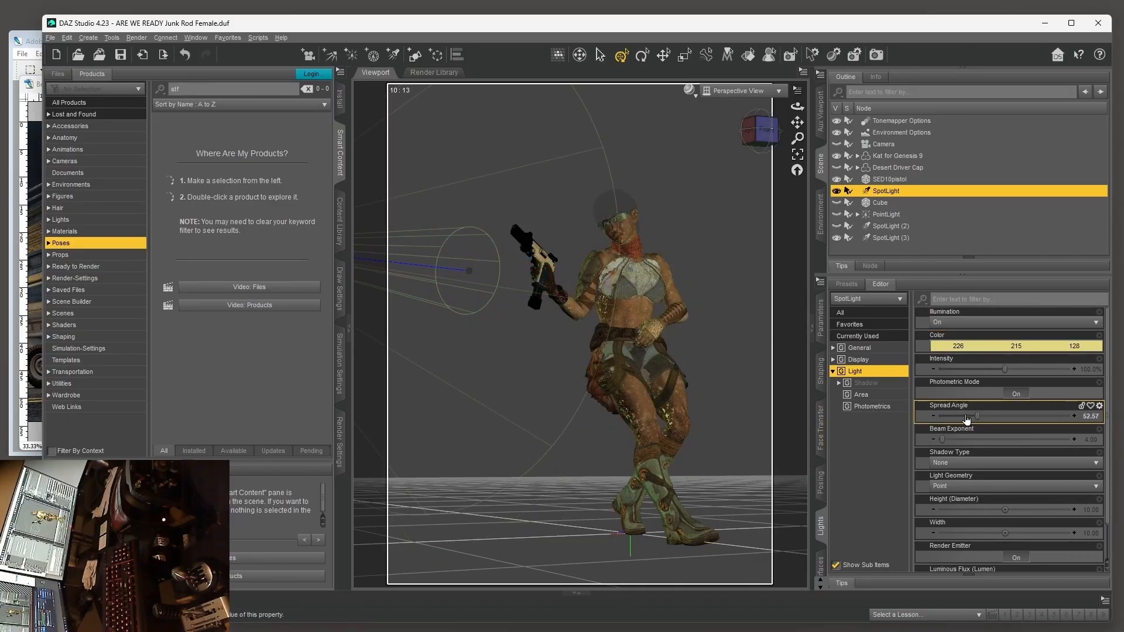
drag(978, 417, 988, 421)
click(760, 131)
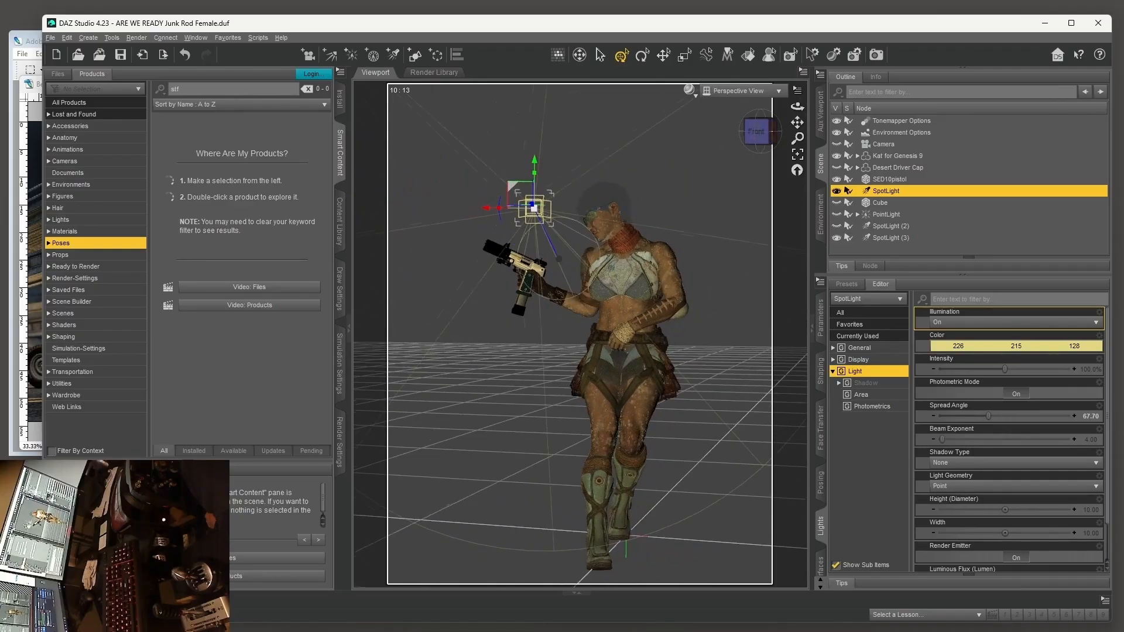
- Show the female figure through the Camera with NVIDIA Iray shading and compare it with the composite in Photoshop
click(779, 92)
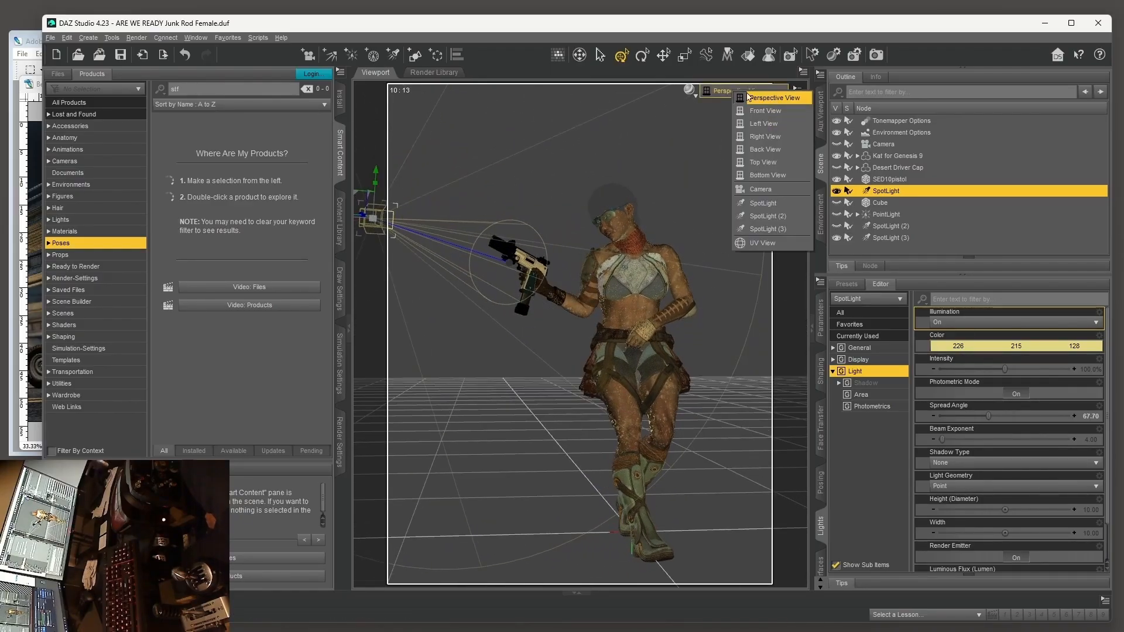
click(764, 193)
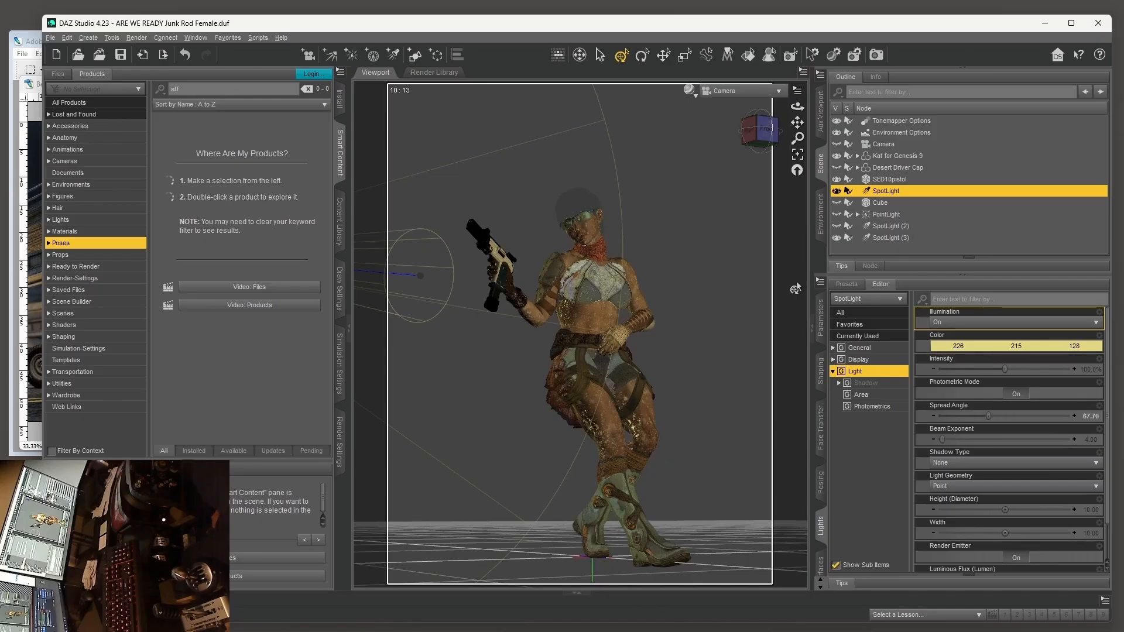
key(alt+Tab)
click(690, 90)
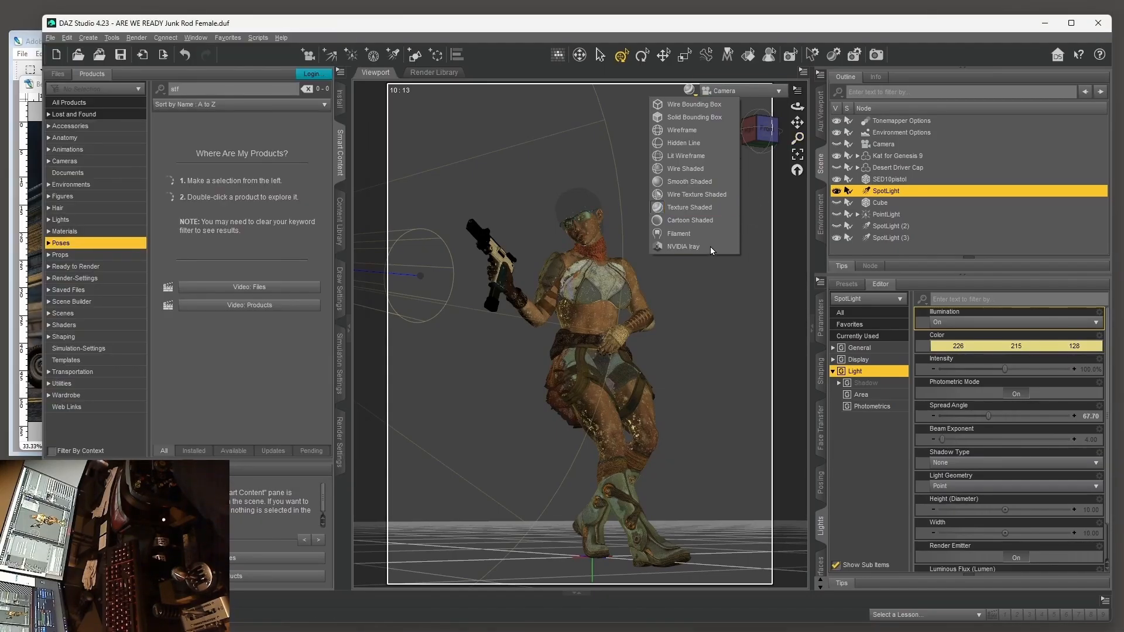
click(684, 247)
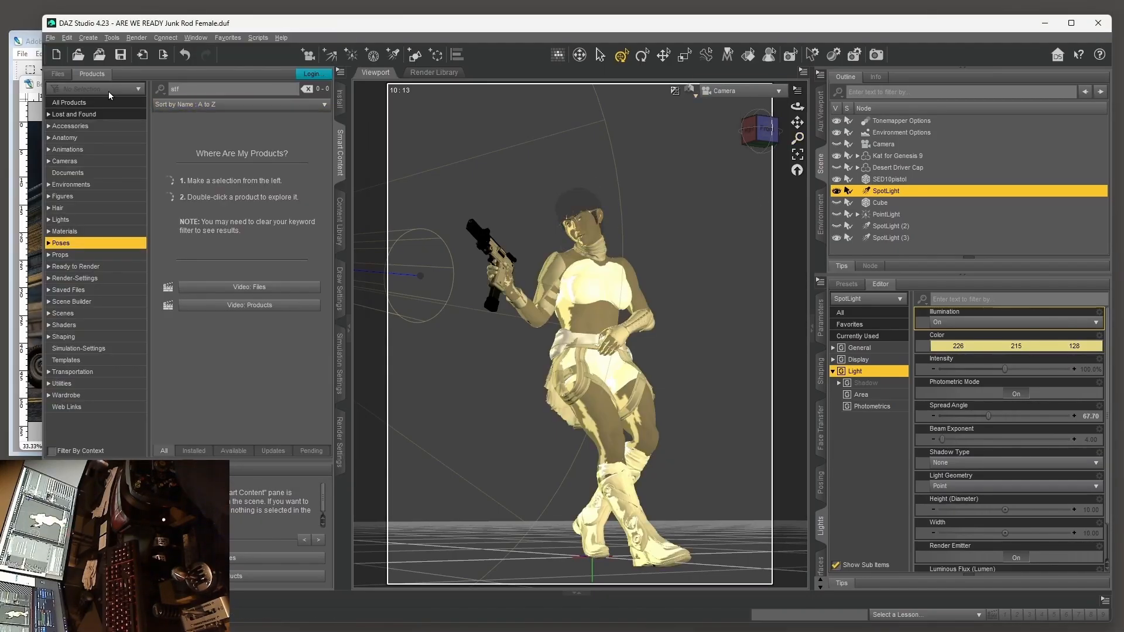
click(32, 41)
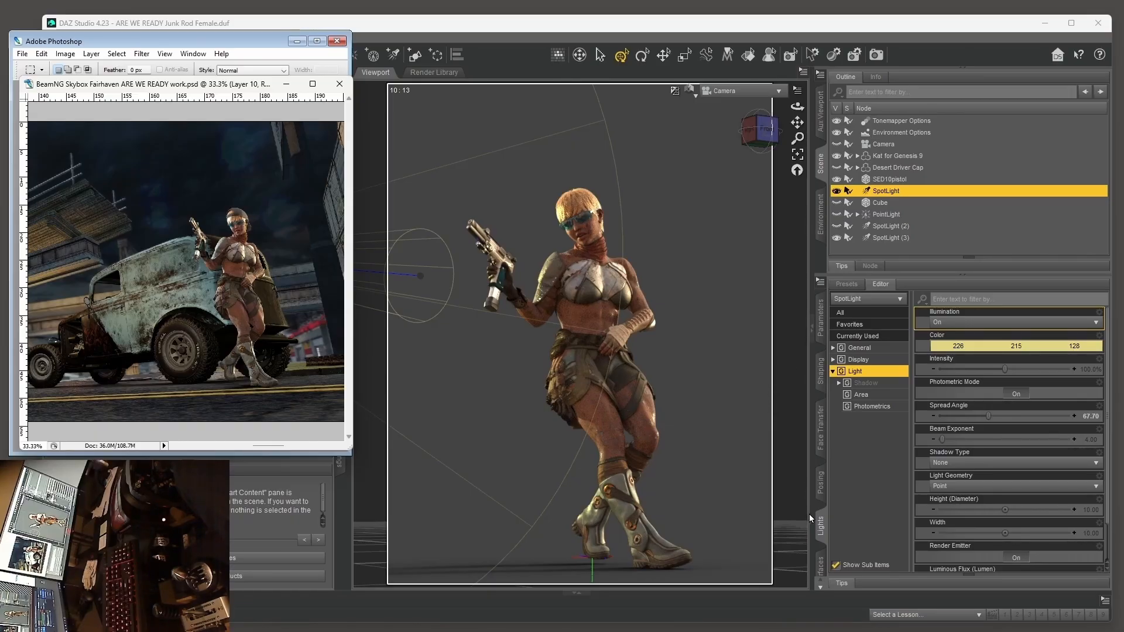
key(ctrl+r)
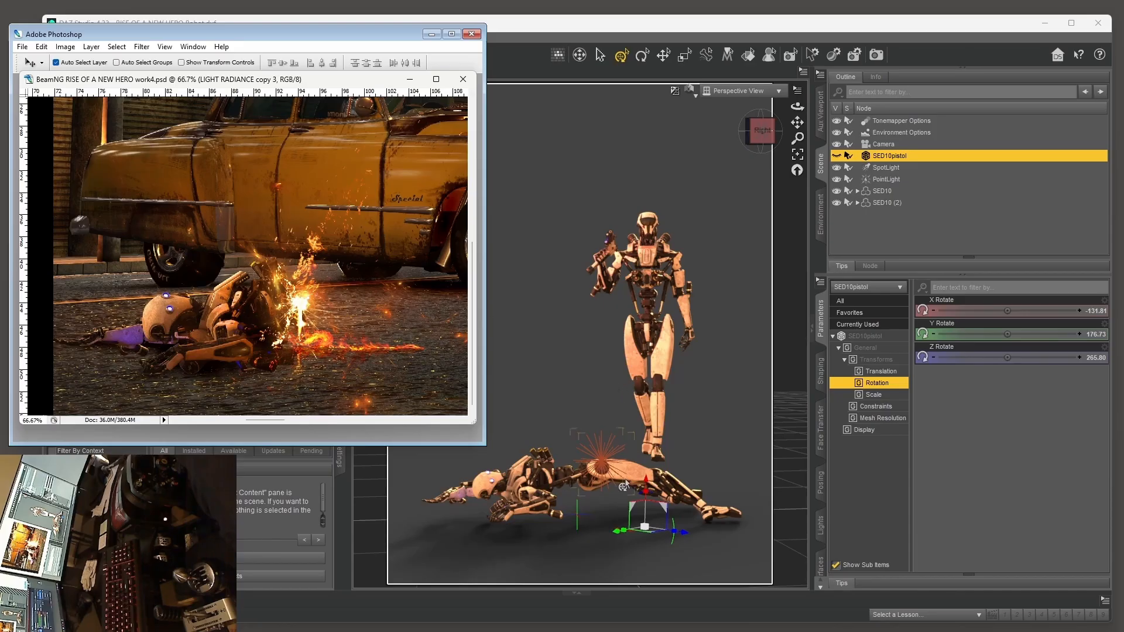
- Show the robot scene through the Camera, compare both robots with the RISE OF A NEW HERO composite in Photoshop, and leave Photoshop
click(778, 92)
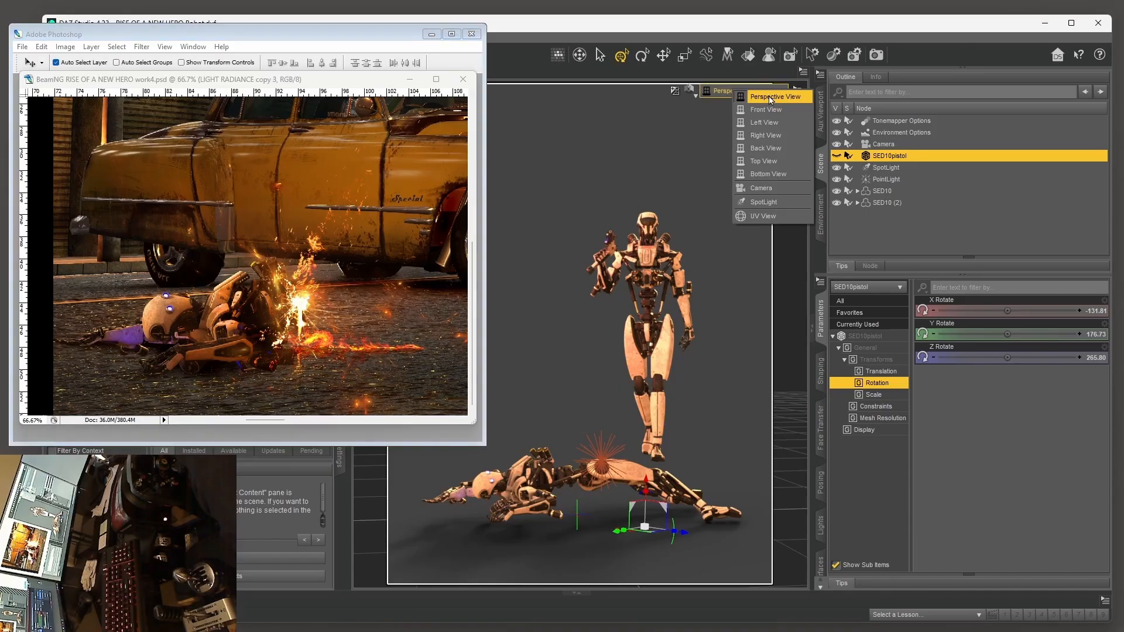
click(762, 188)
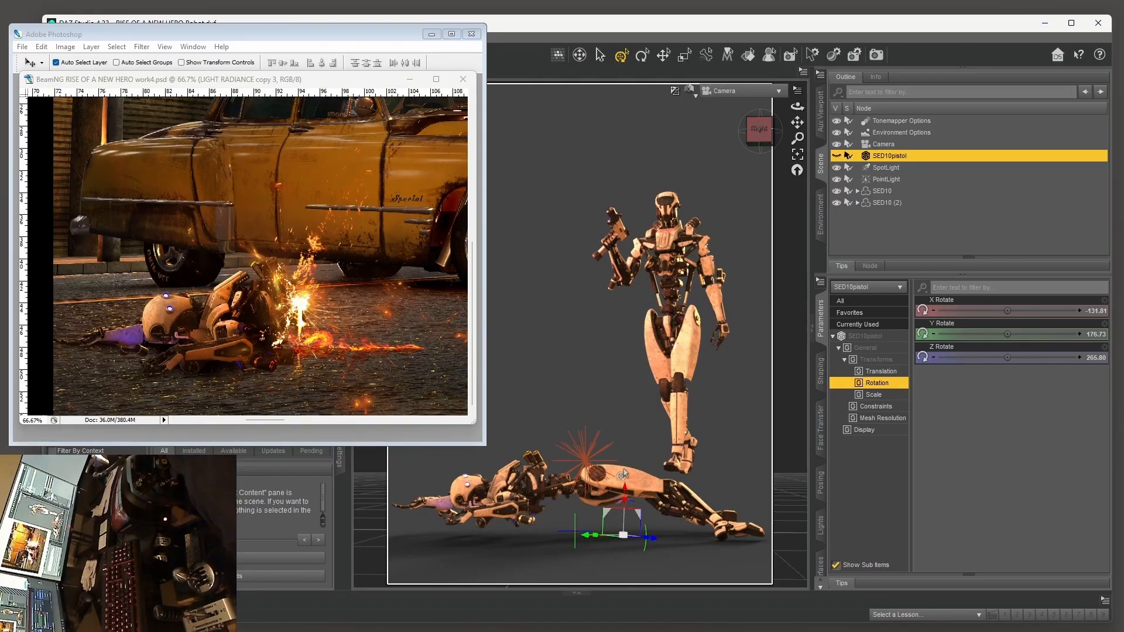
click(213, 45)
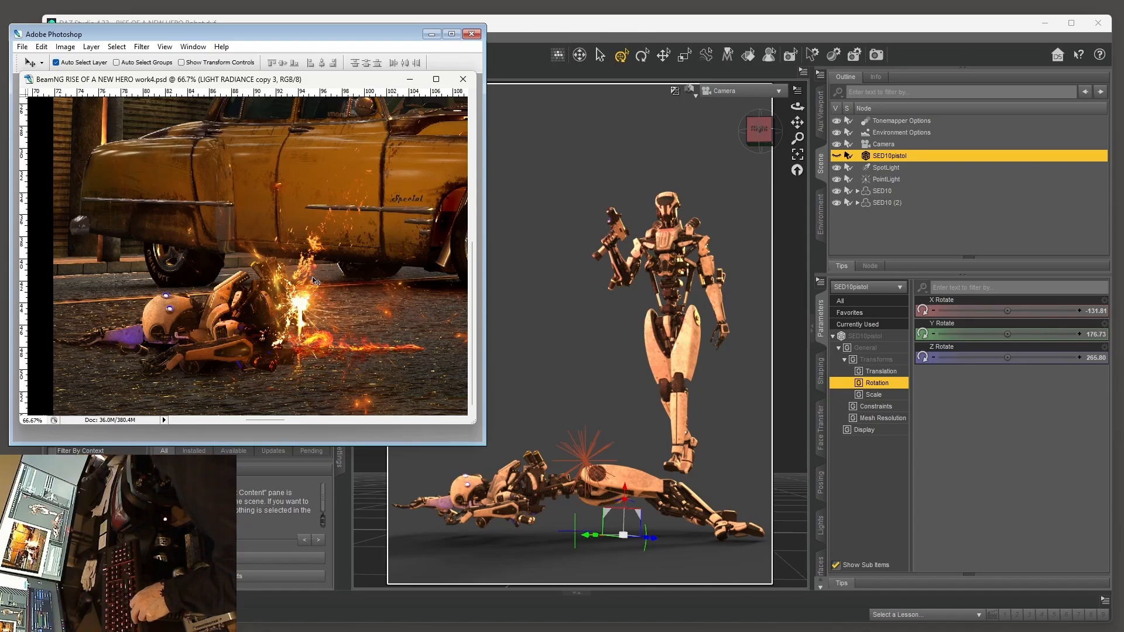
drag(361, 250, 256, 260)
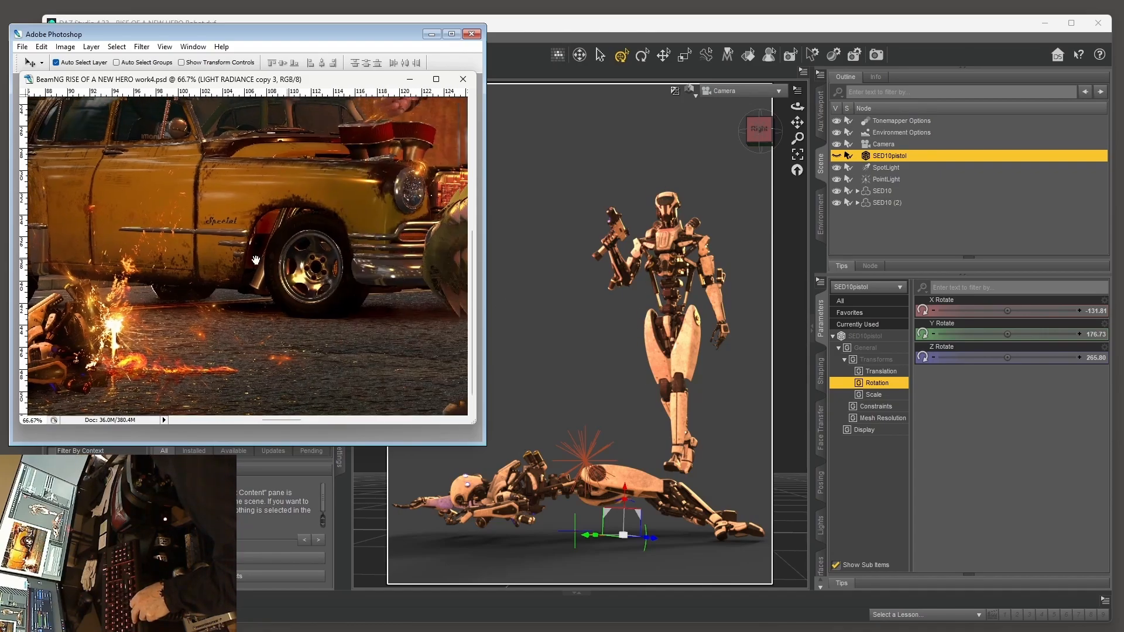
drag(410, 240, 170, 252)
drag(451, 214, 161, 176)
drag(293, 150, 298, 235)
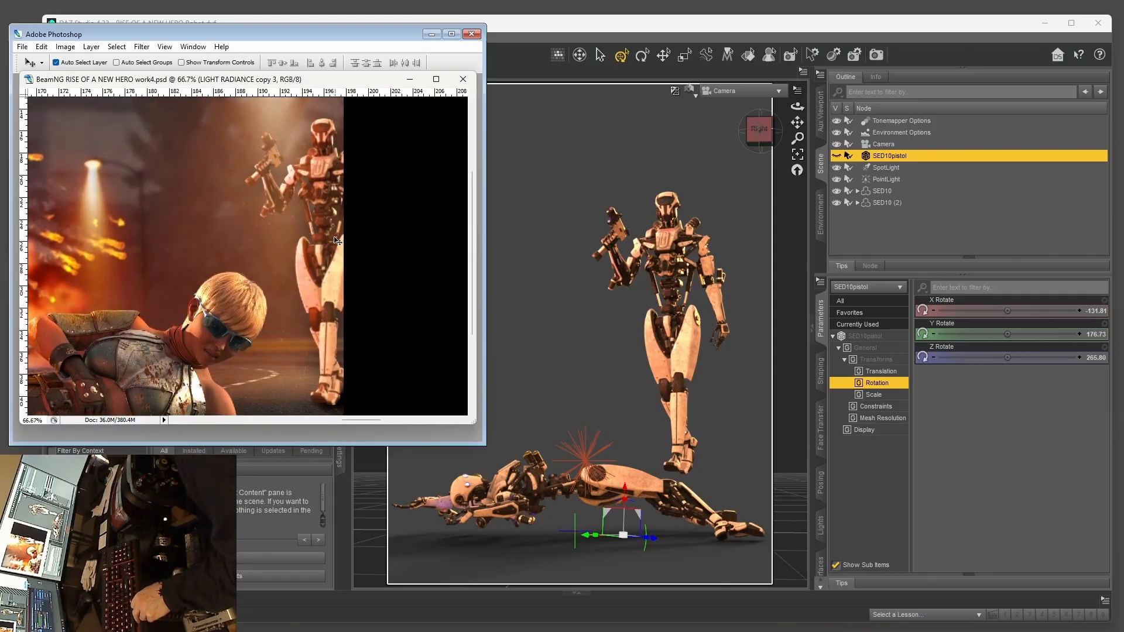
click(472, 34)
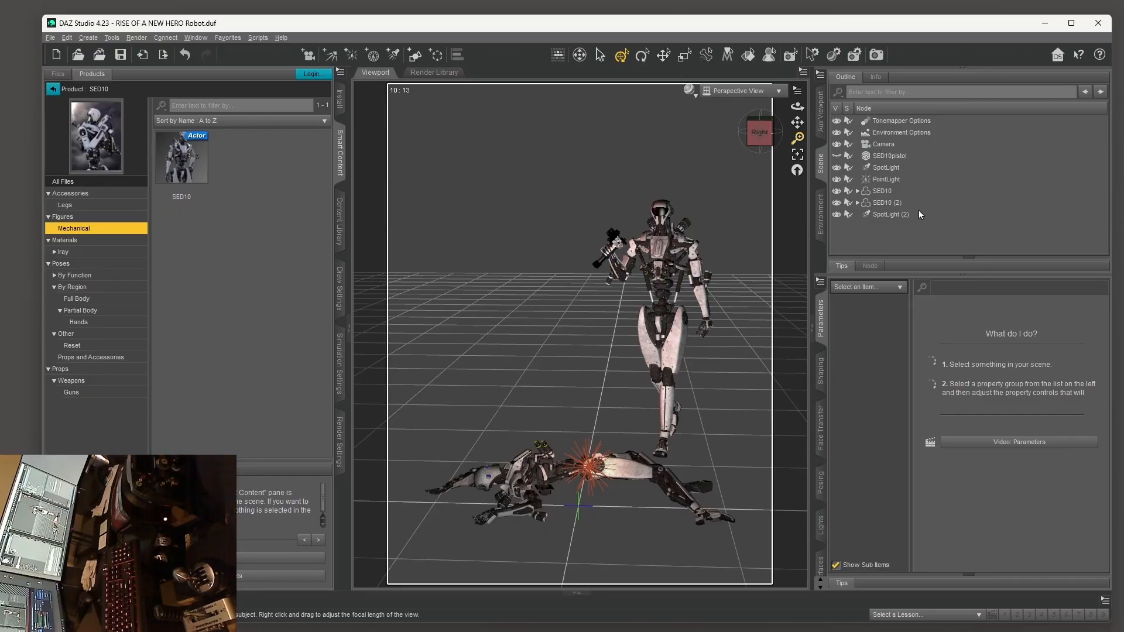
- Add another SED10 figure at about X -5.08, Y 59.76, Z -37.60 with its Y rotation at -33.17
click(181, 158)
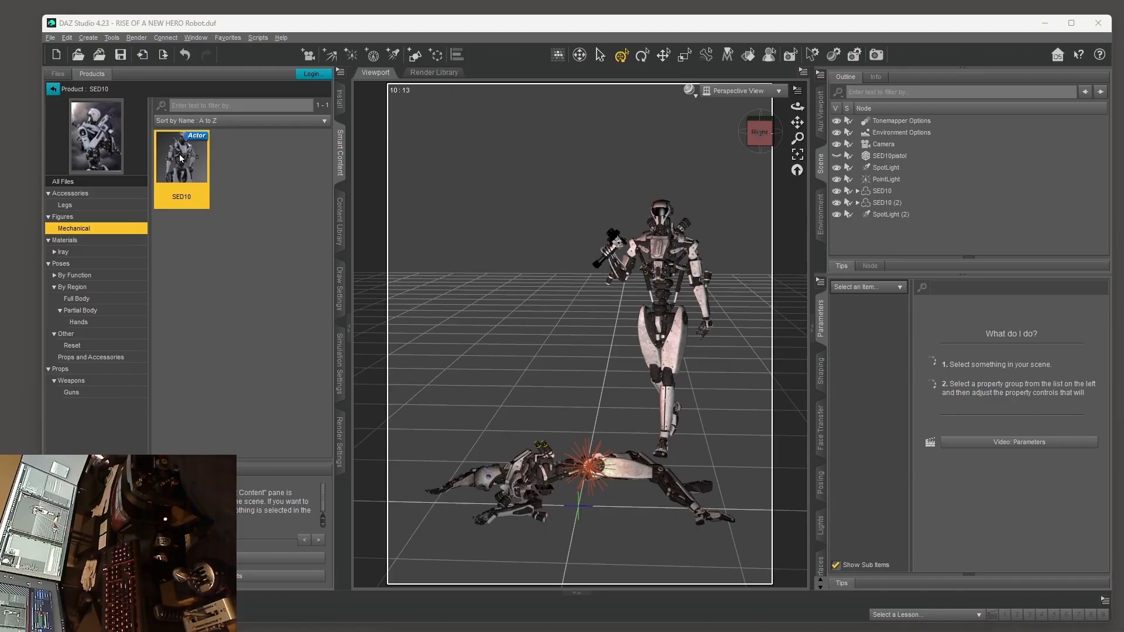
double_click(181, 158)
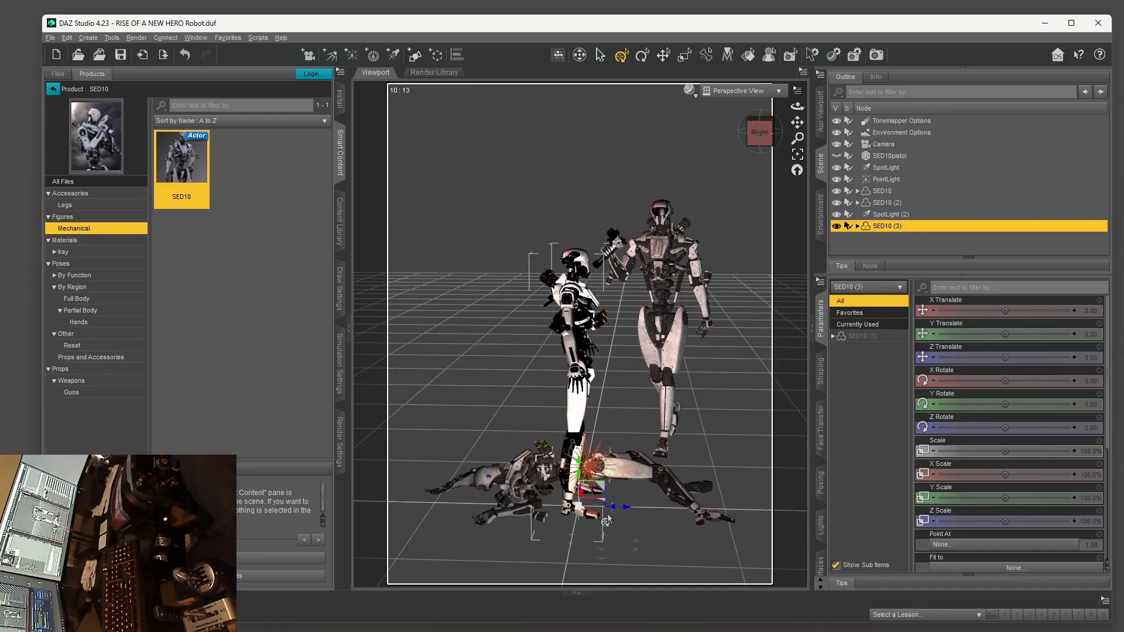
key(ctrl+z)
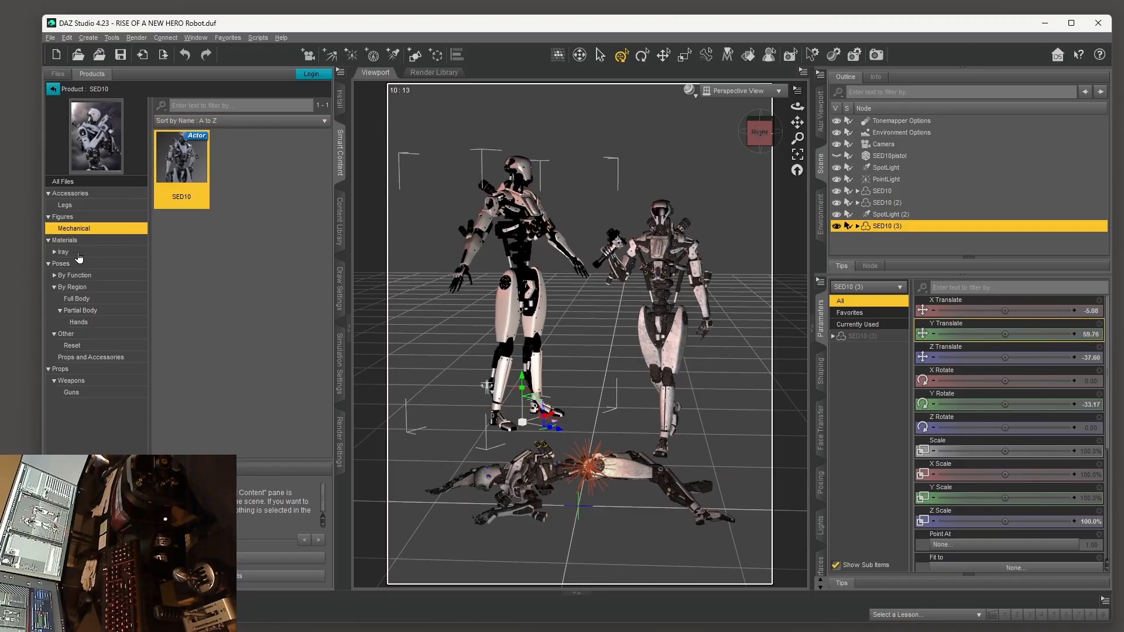
- Load the SED10 Pistol Right Hand prop onto the new robot
click(71, 392)
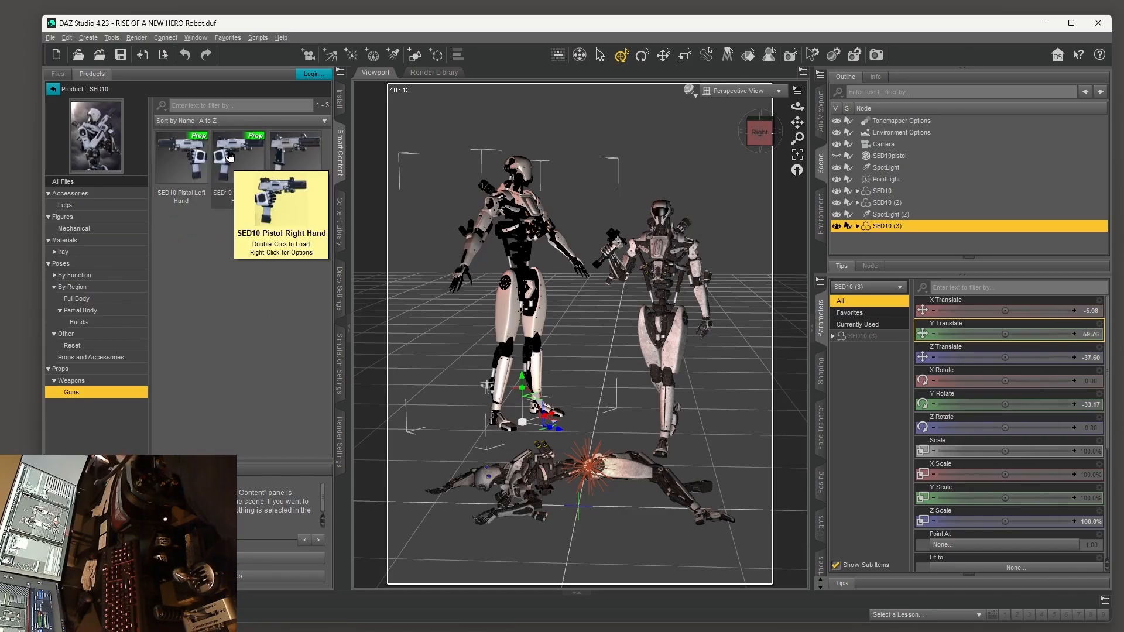
double_click(229, 156)
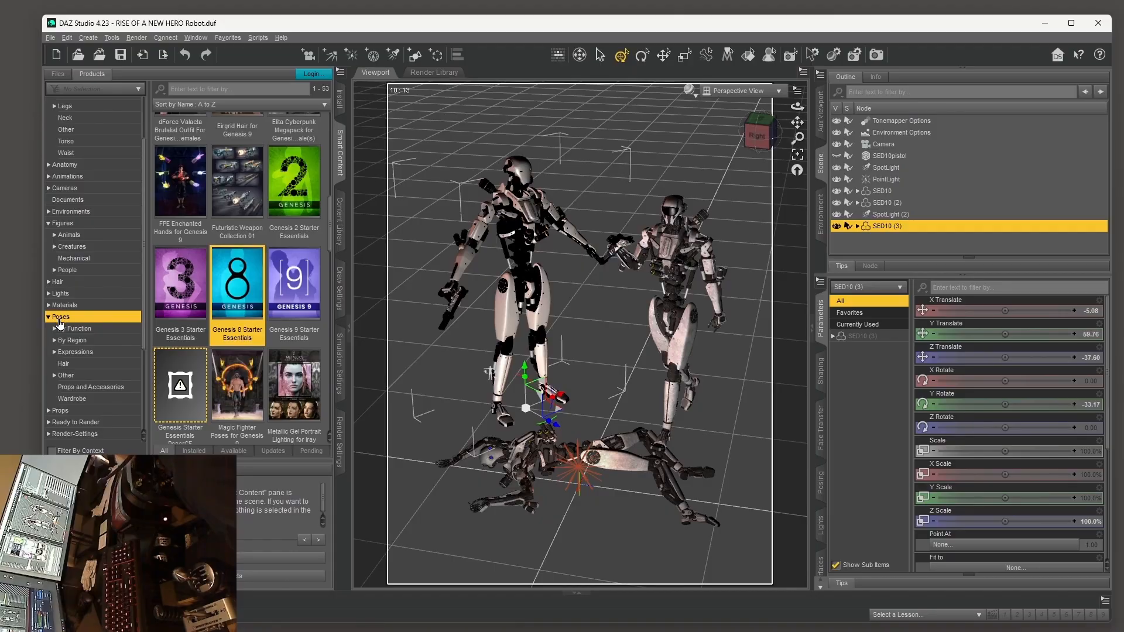
- Try both Base Pose Walking A variants from Genesis 8 Starter Essentials on the new SED10 robot
double_click(237, 284)
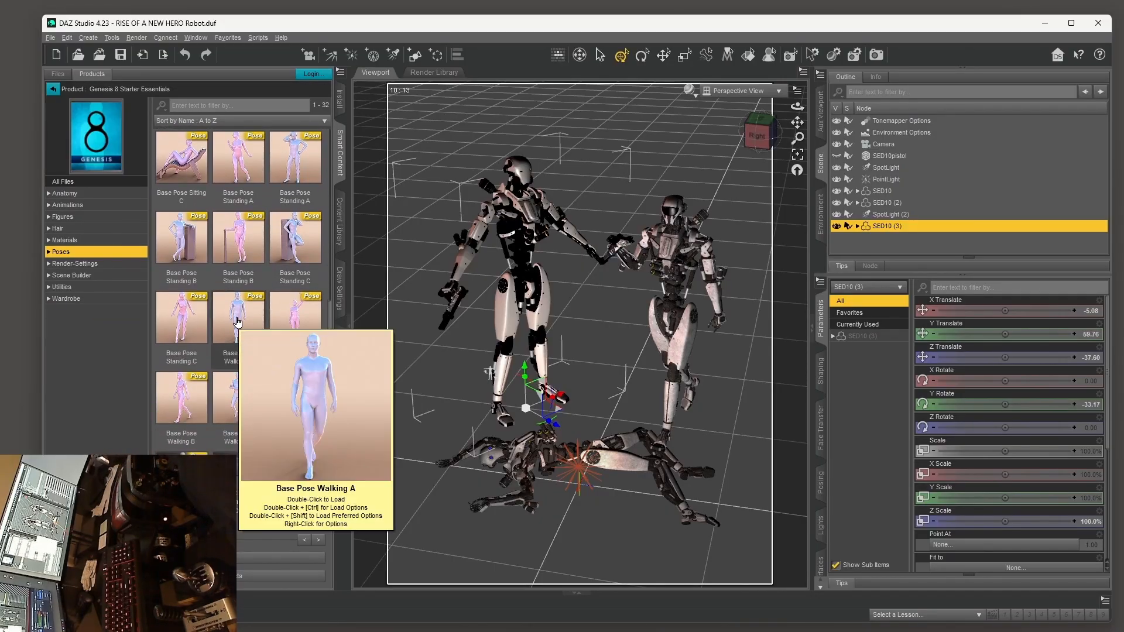
double_click(238, 319)
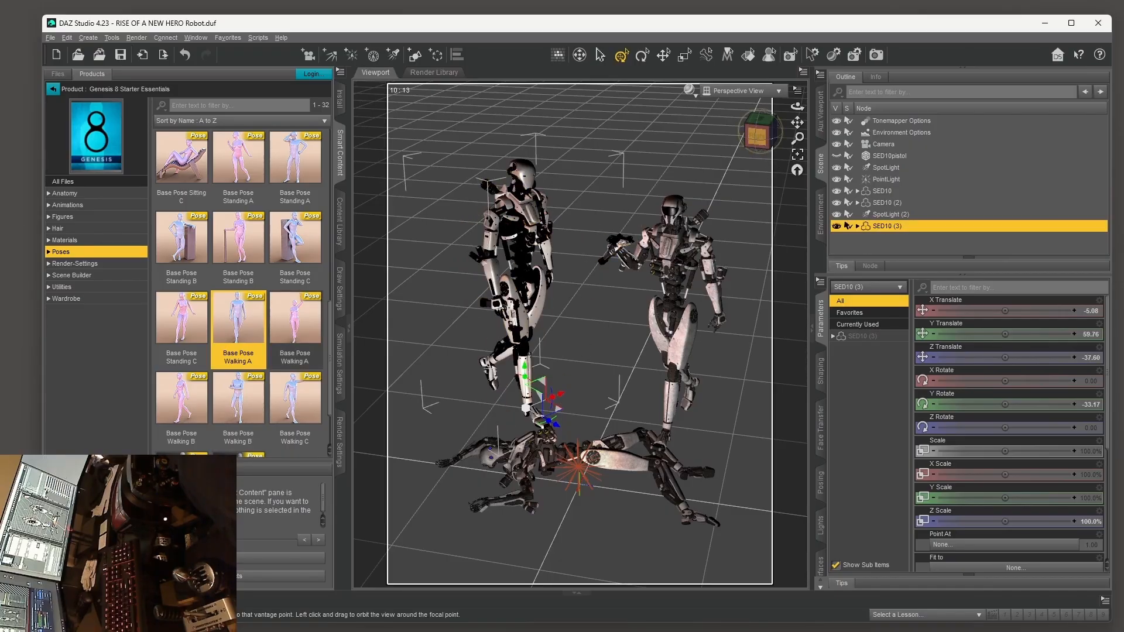
click(757, 132)
mouse_move(758, 131)
mouse_down()
mouse_move(791, 132)
mouse_move(745, 131)
mouse_move(776, 131)
mouse_move(759, 131)
mouse_up()
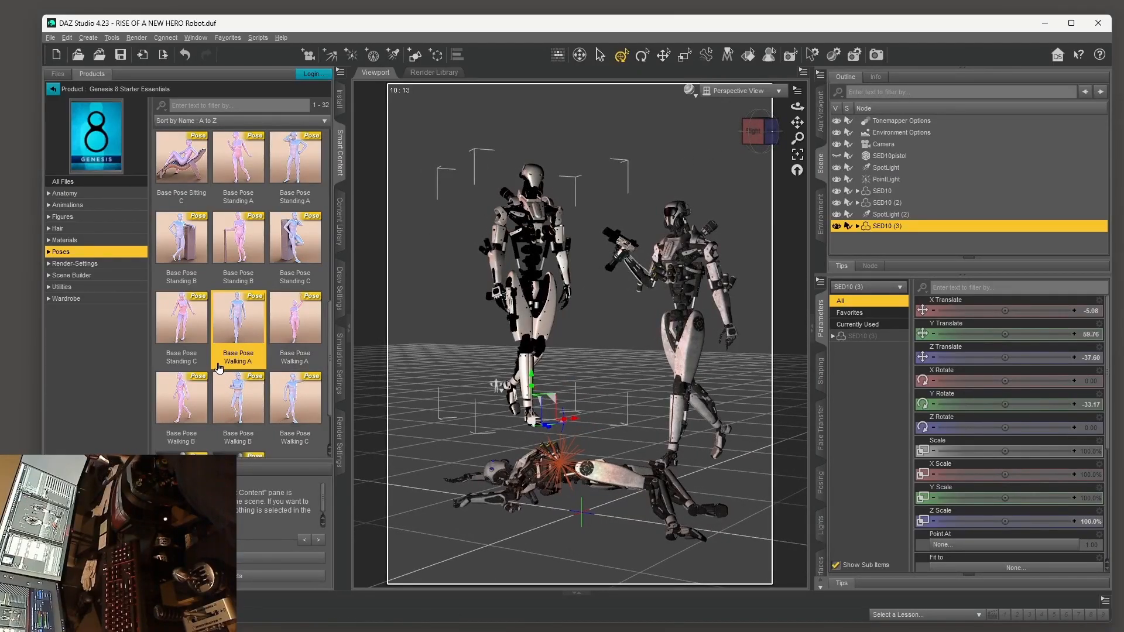
double_click(296, 317)
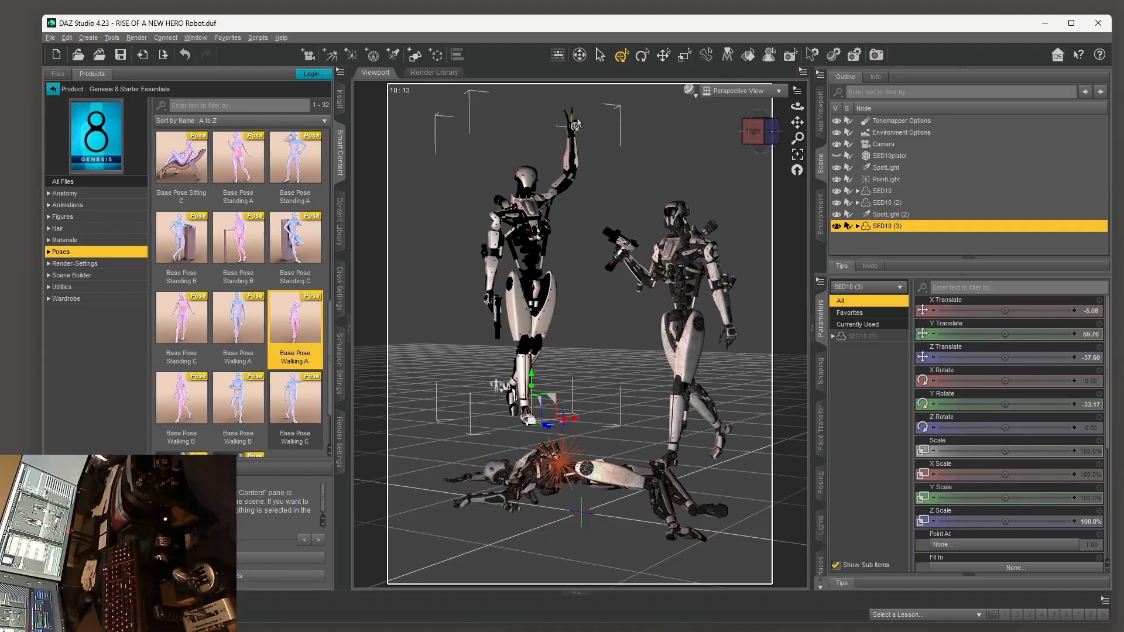
- Apply Base Pose Standing B to the new SED10 robot and move it to X -23.29, Z -49.50
mouse_move(751, 133)
mouse_down()
mouse_move(723, 138)
mouse_move(774, 138)
mouse_move(747, 146)
mouse_move(766, 148)
mouse_up()
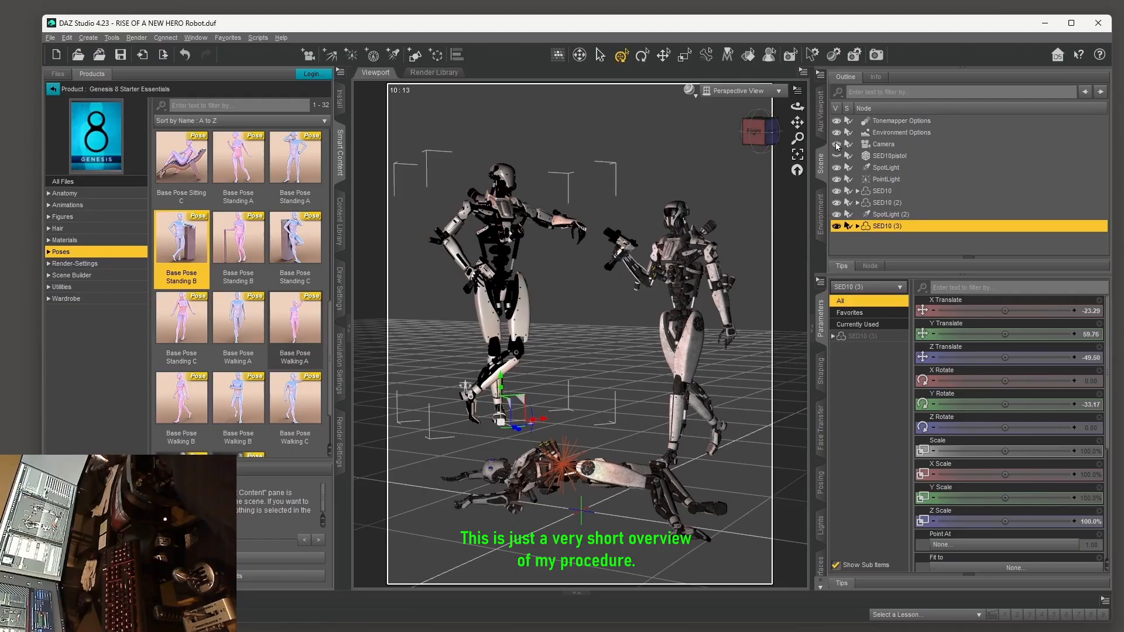
mouse_move(751, 134)
mouse_down()
mouse_move(735, 153)
mouse_move(756, 136)
mouse_up()
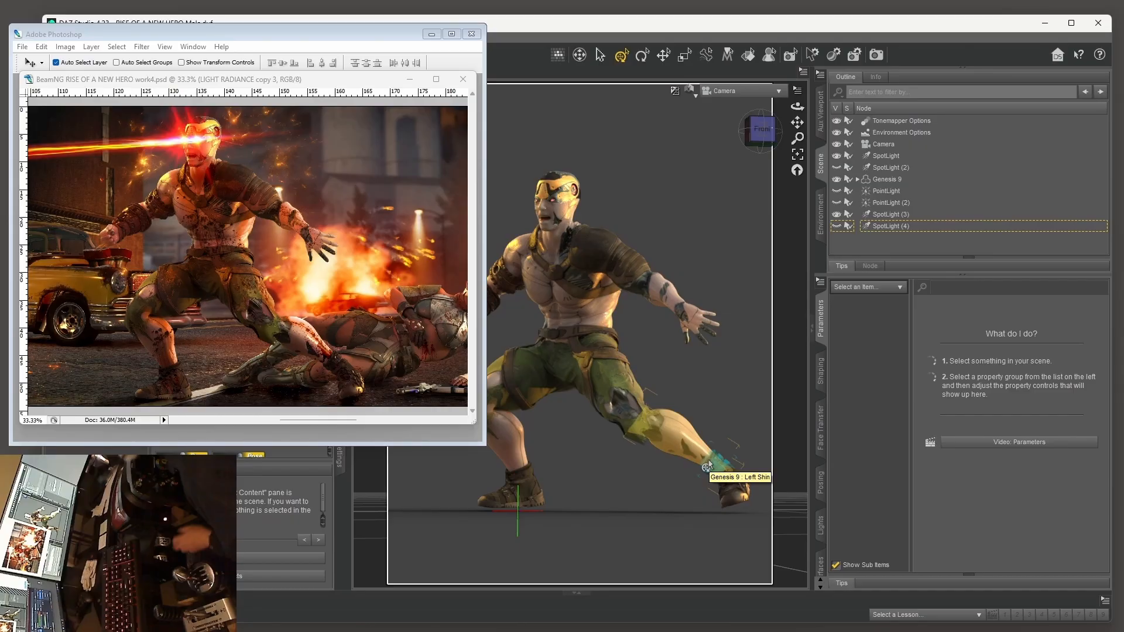
- Compare the male and reclining female DAZ figures with the RISE OF A NEW HERO composite in Photoshop and deselect SpotLight (2)
click(381, 250)
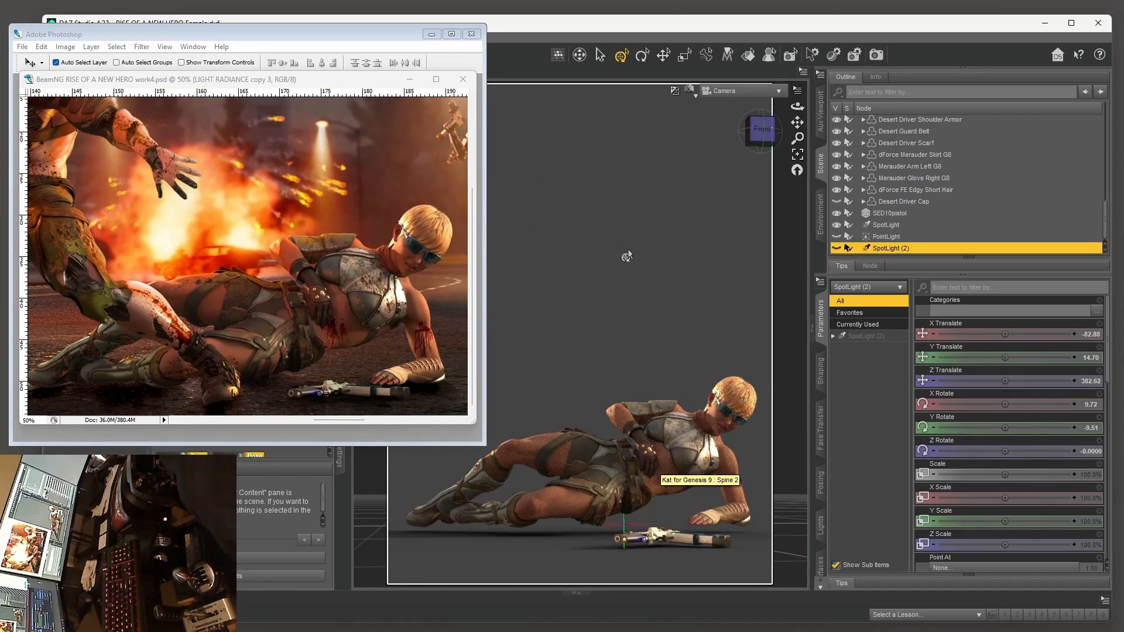
click(628, 251)
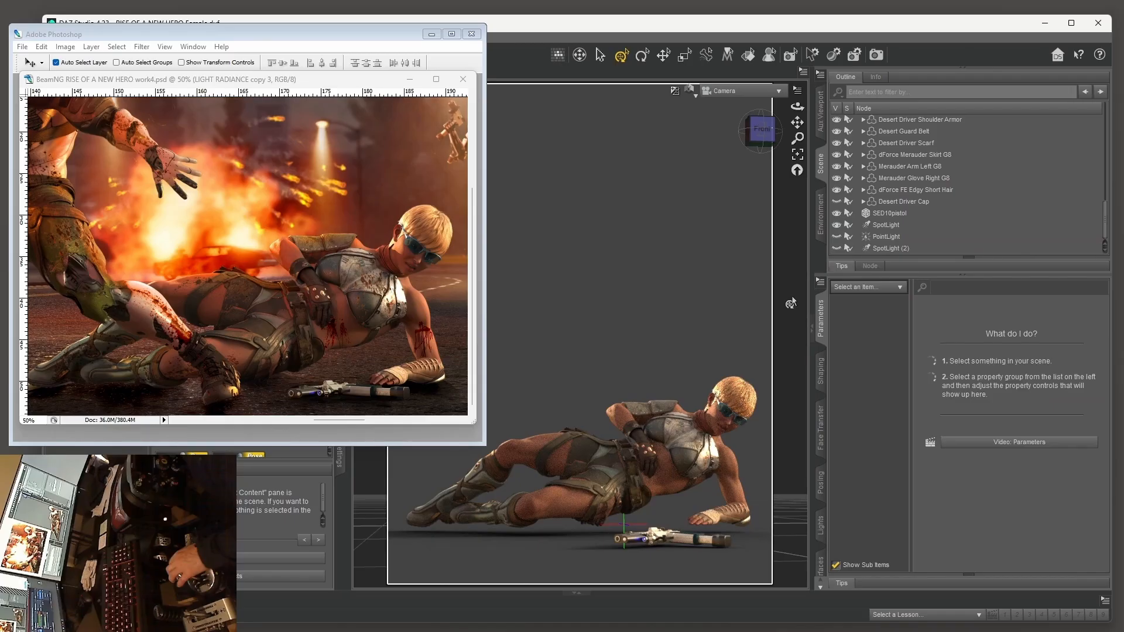
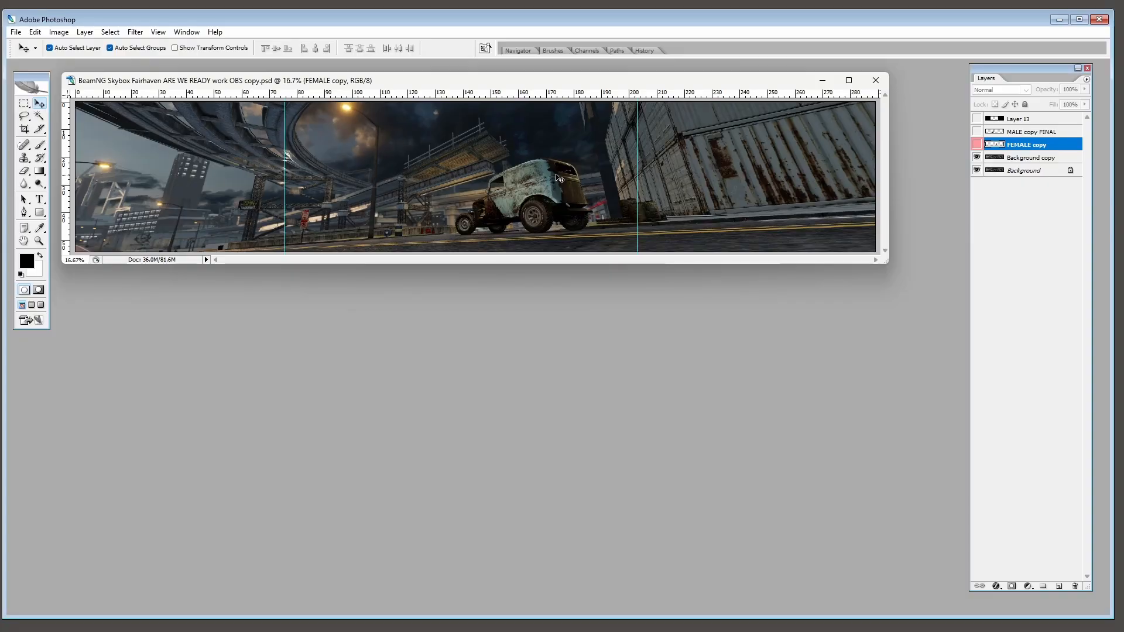
- Enlarge the ARE WE READY document window in Photoshop and show Layer 13 to mask the panorama's sides in black
drag(887, 263, 955, 592)
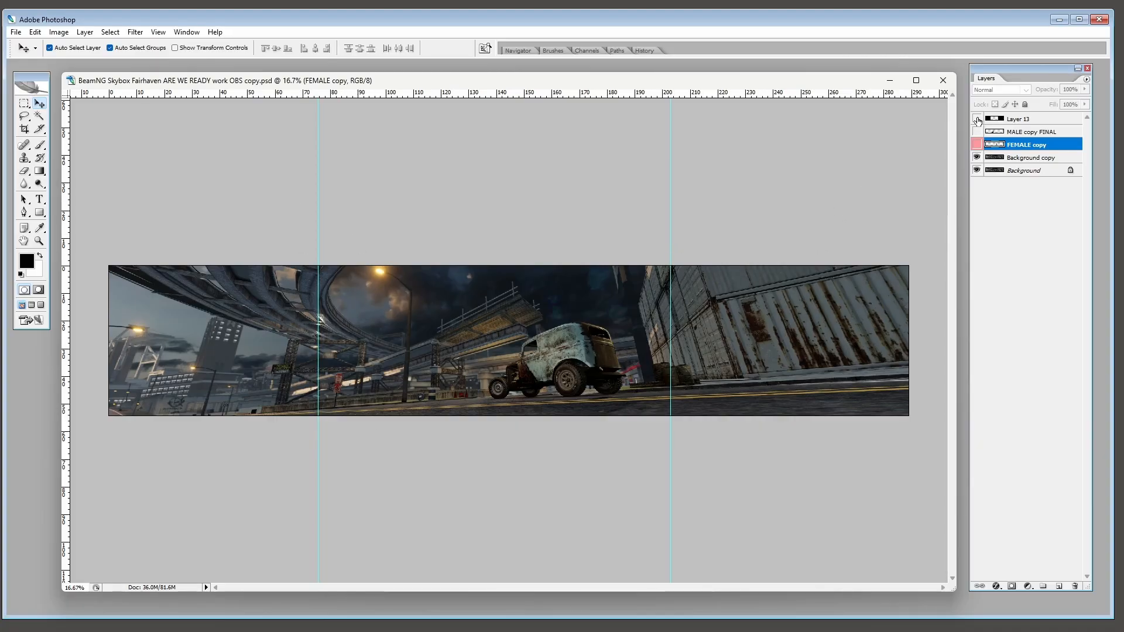
click(1029, 120)
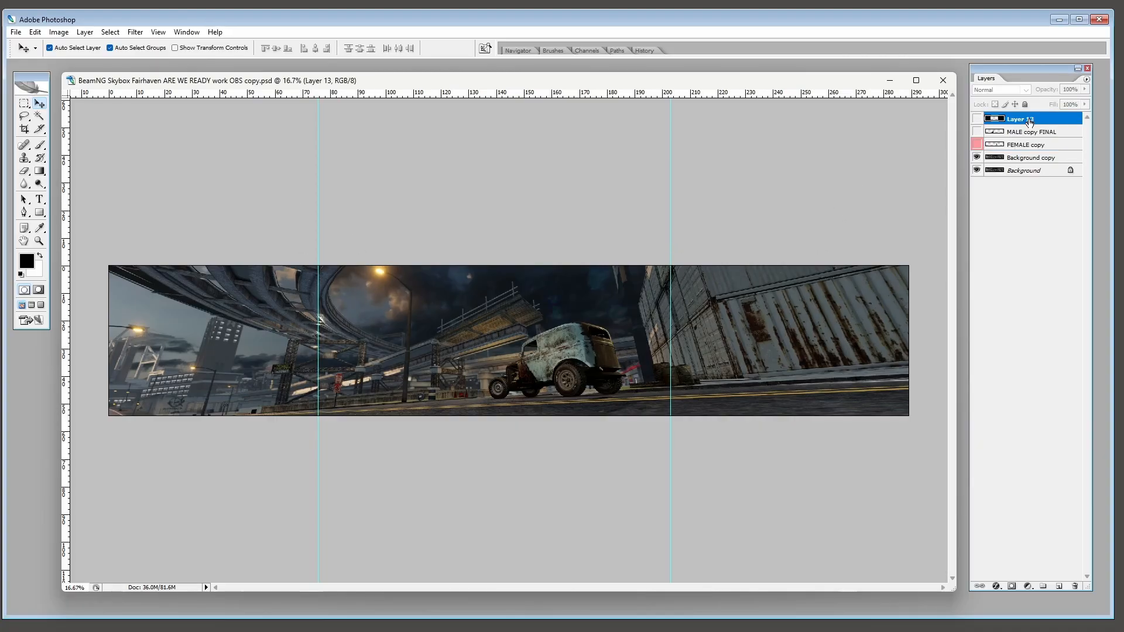
click(977, 120)
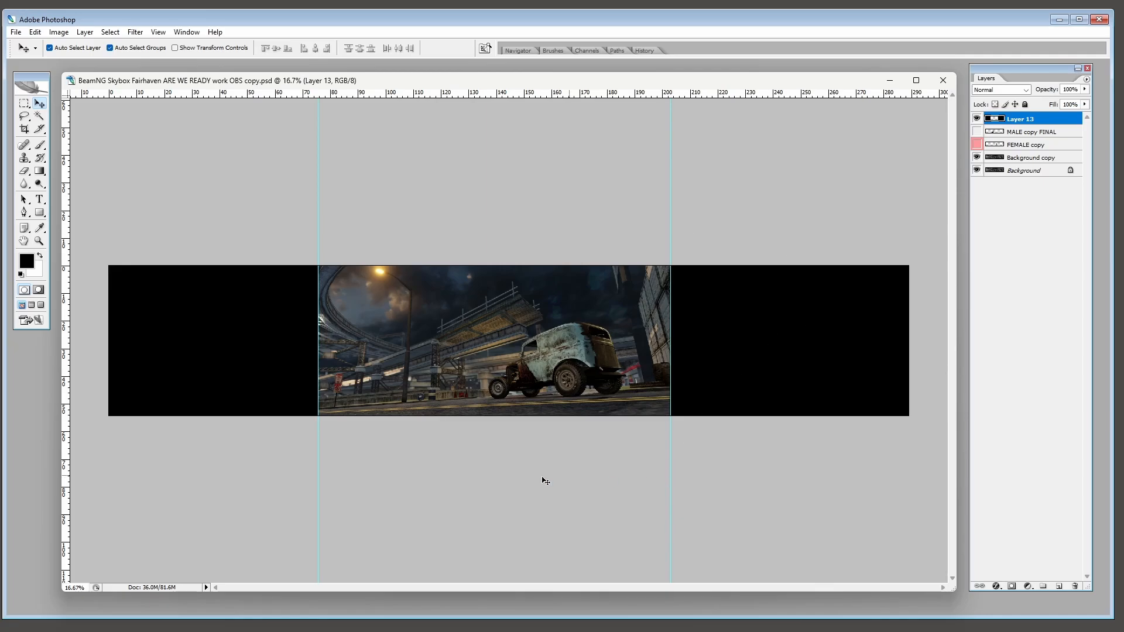
key(ctrl+plus)
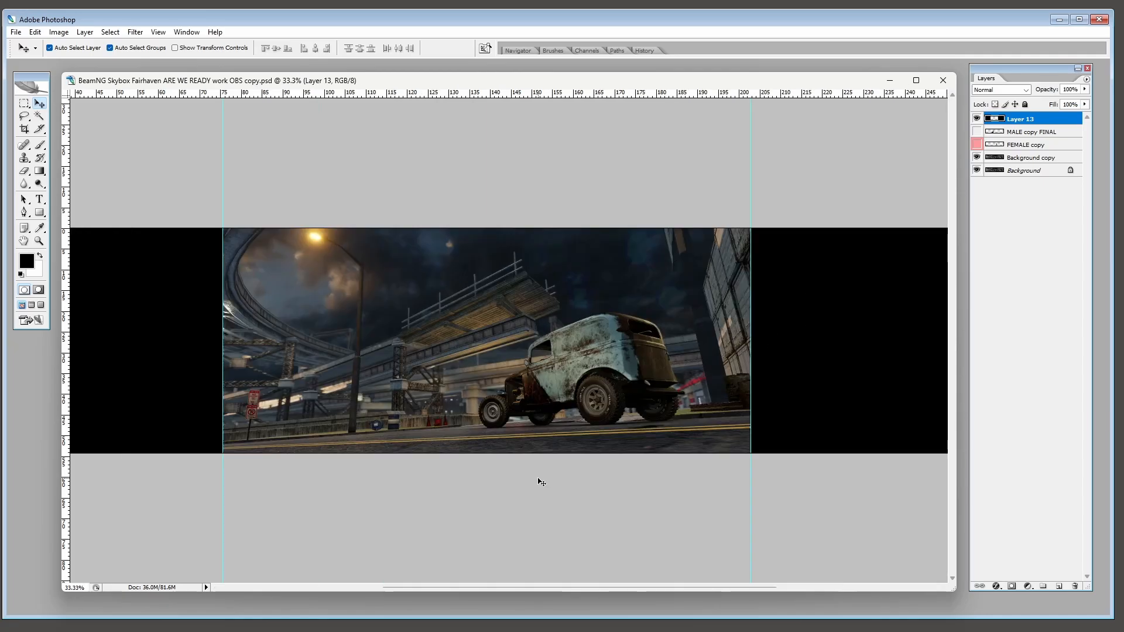
key(ctrl+plus)
drag(480, 384, 525, 384)
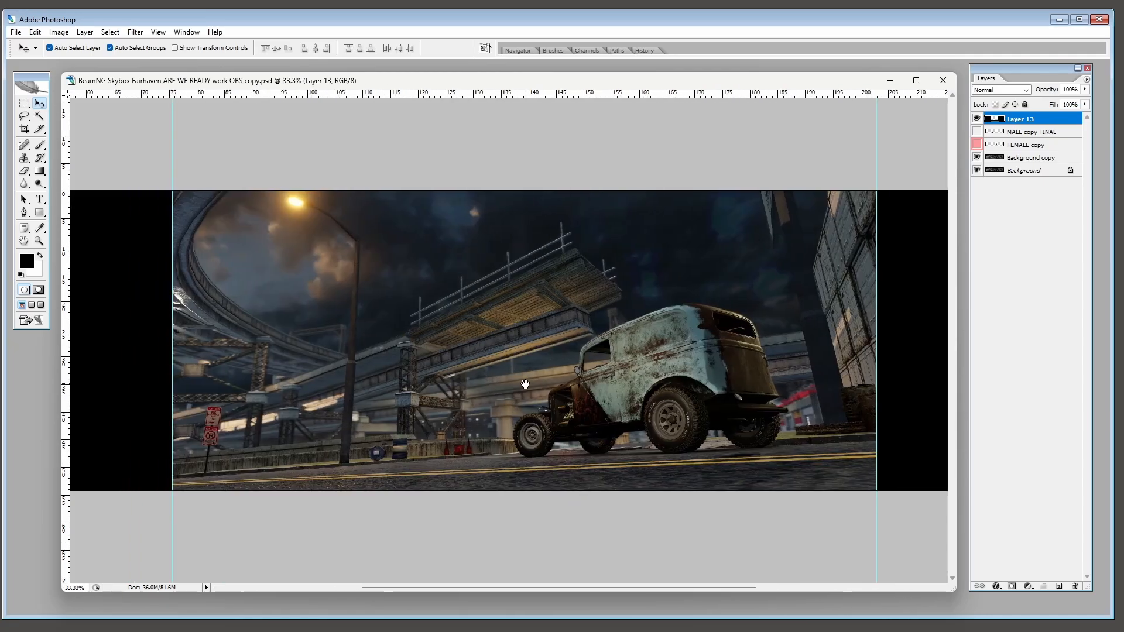
- Clear all guides from the ARE WE READY document and save it
click(158, 32)
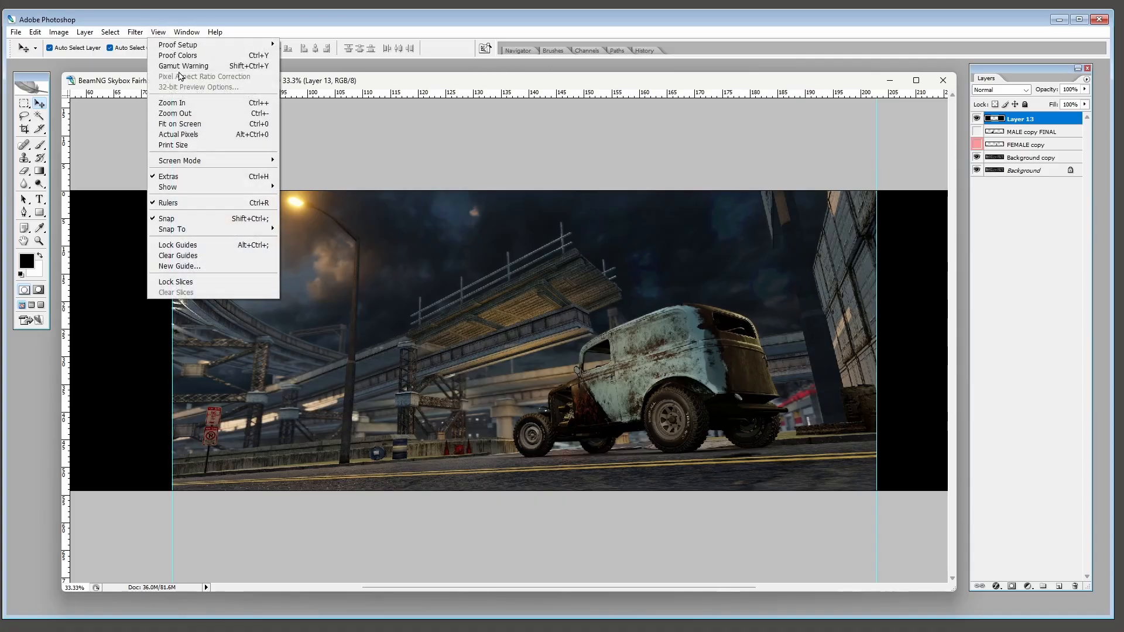
click(174, 256)
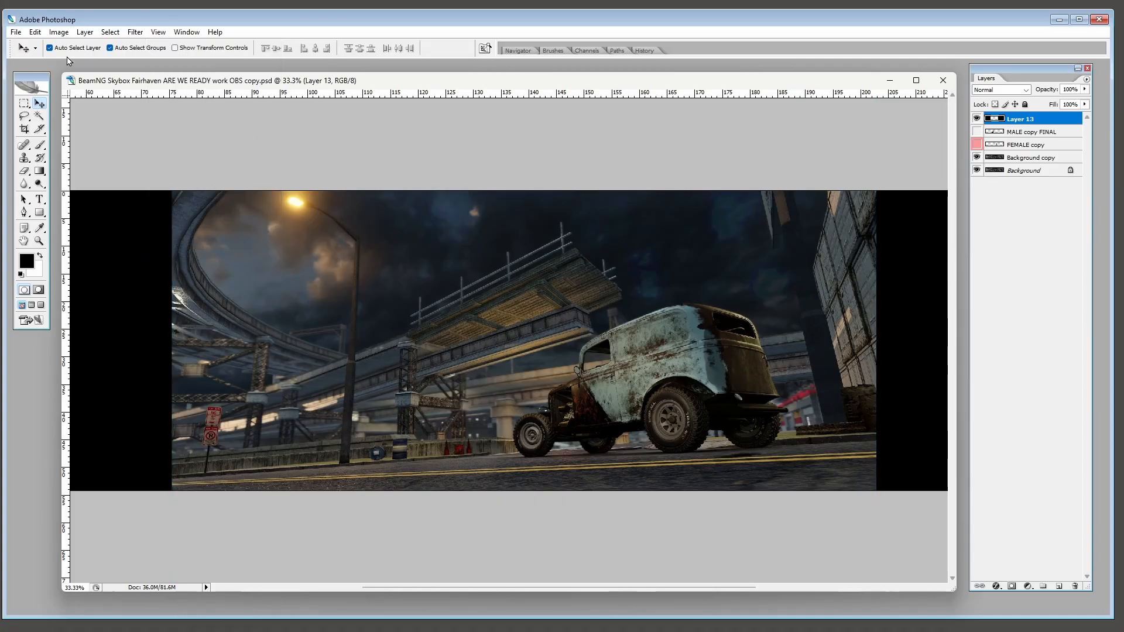
click(14, 34)
click(33, 150)
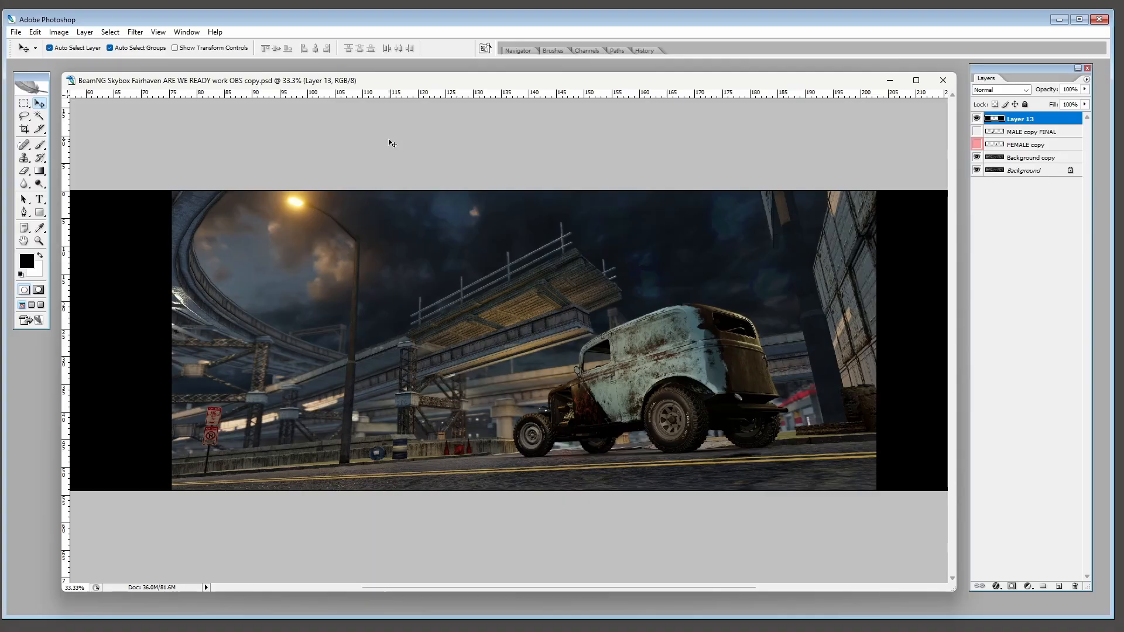
- Show the MALE copy FINAL layer, switching it off and on to compare the scene with and without the seated man
click(1023, 134)
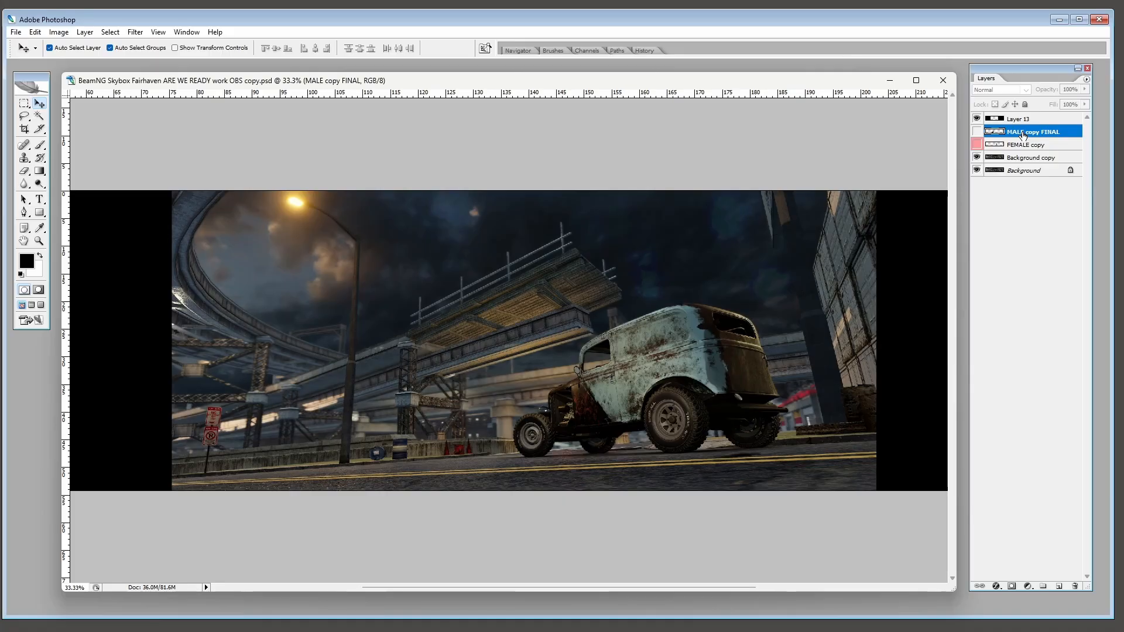
click(976, 131)
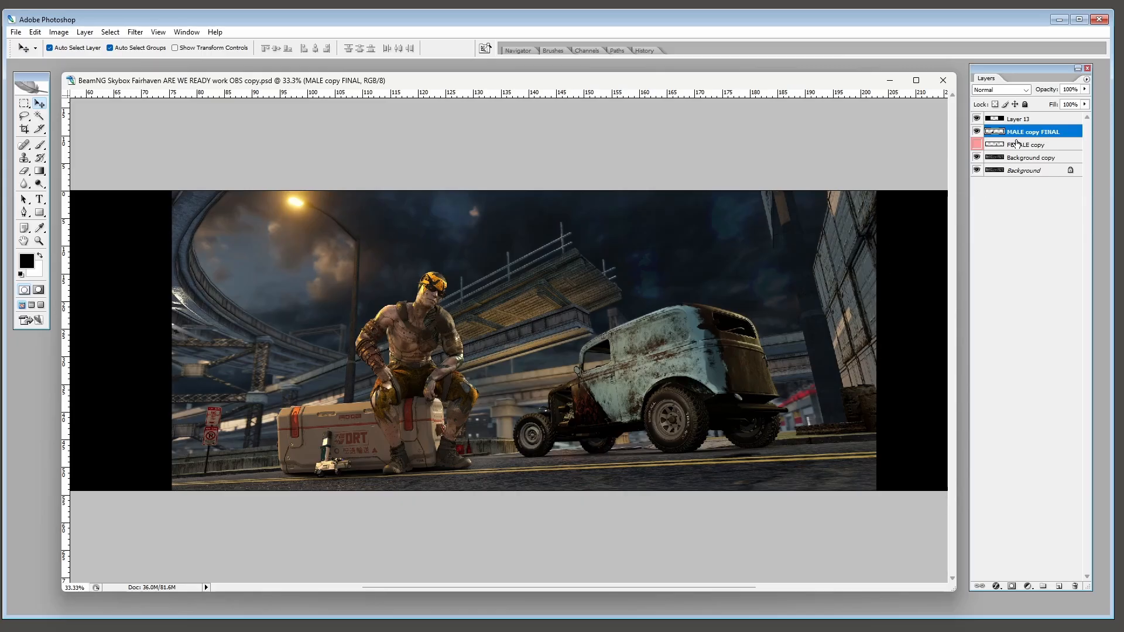
click(976, 131)
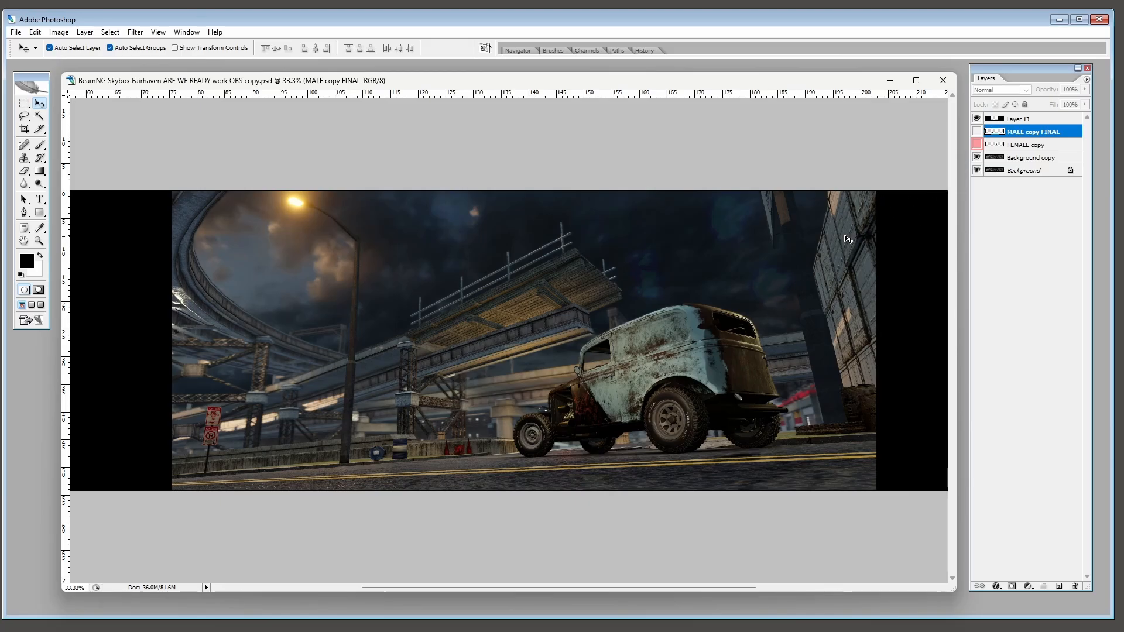
key(ctrl+z)
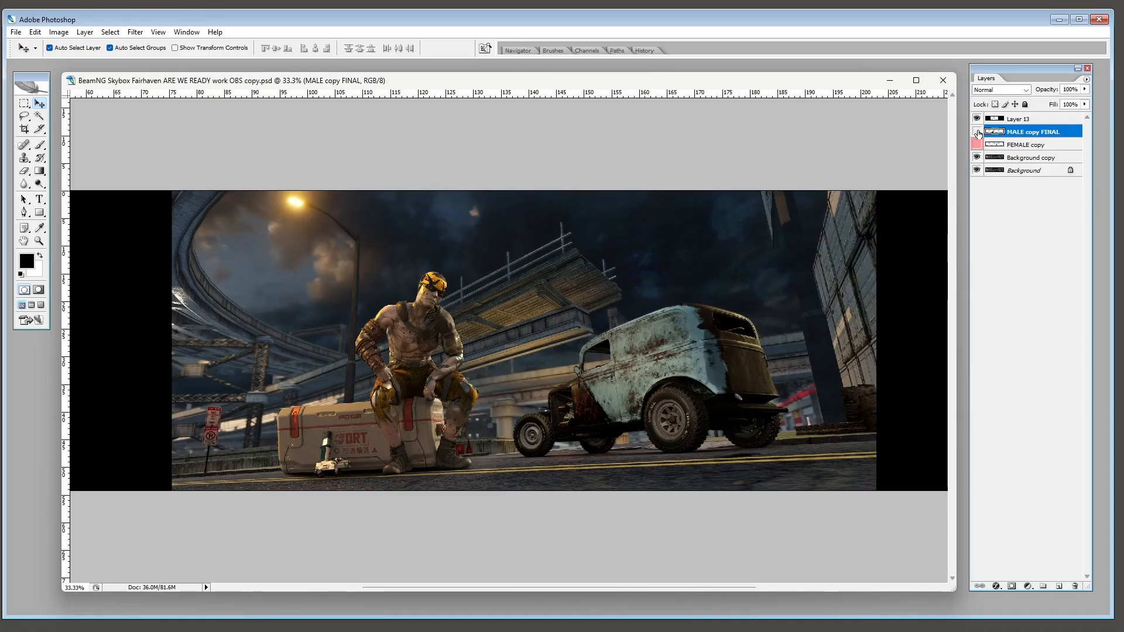
click(977, 132)
click(977, 132)
- Show the FEMALE copy layer to add the woman leaning against the car
click(999, 145)
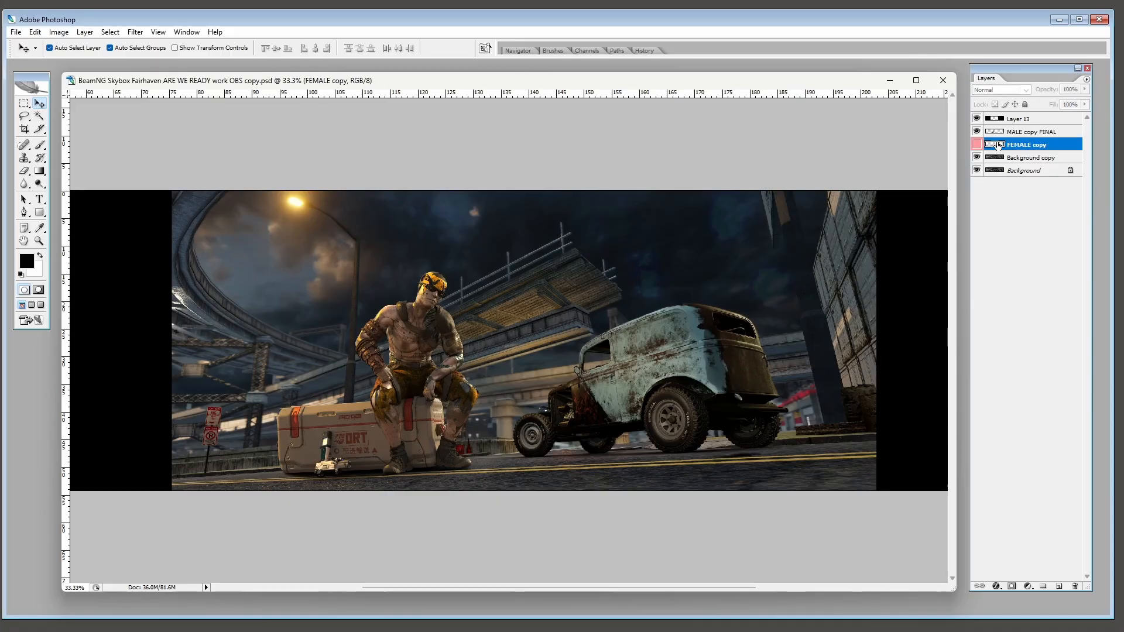
click(977, 145)
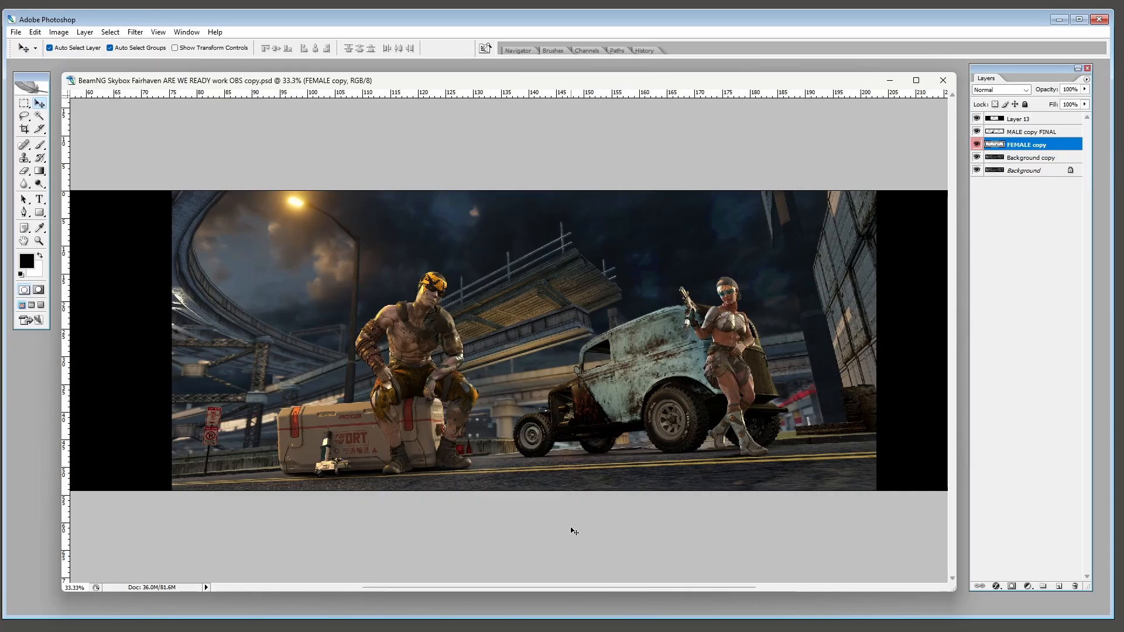
drag(569, 528, 537, 526)
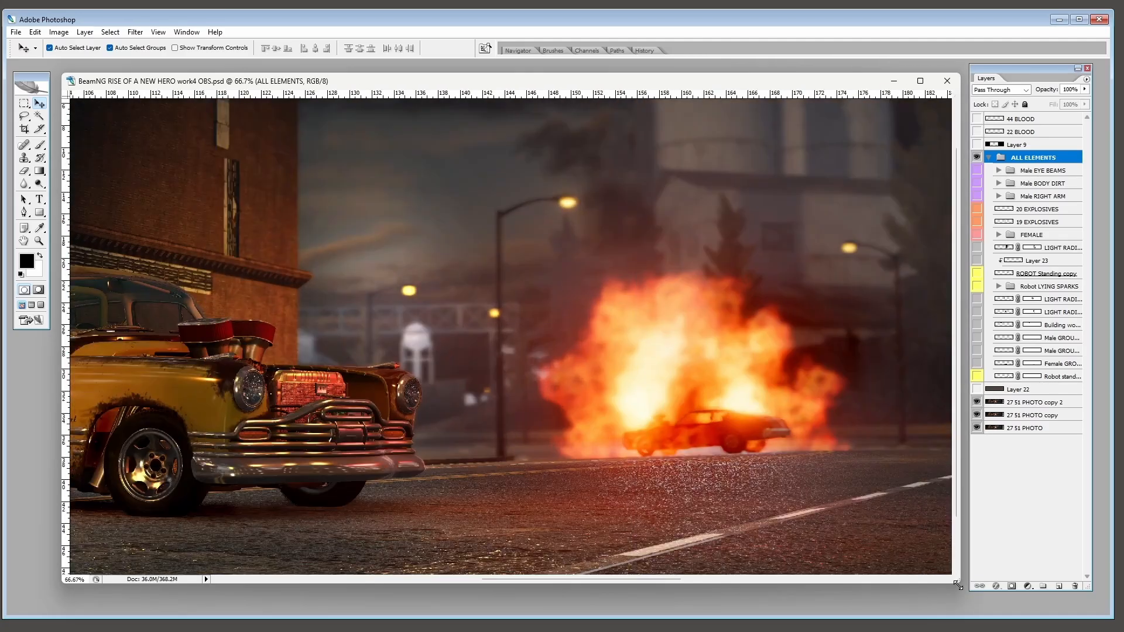
- Examine the yellow car and explosion in the RISE OF A NEW HERO document at 33.3% and show the Layer 9 black mask
drag(595, 402, 588, 351)
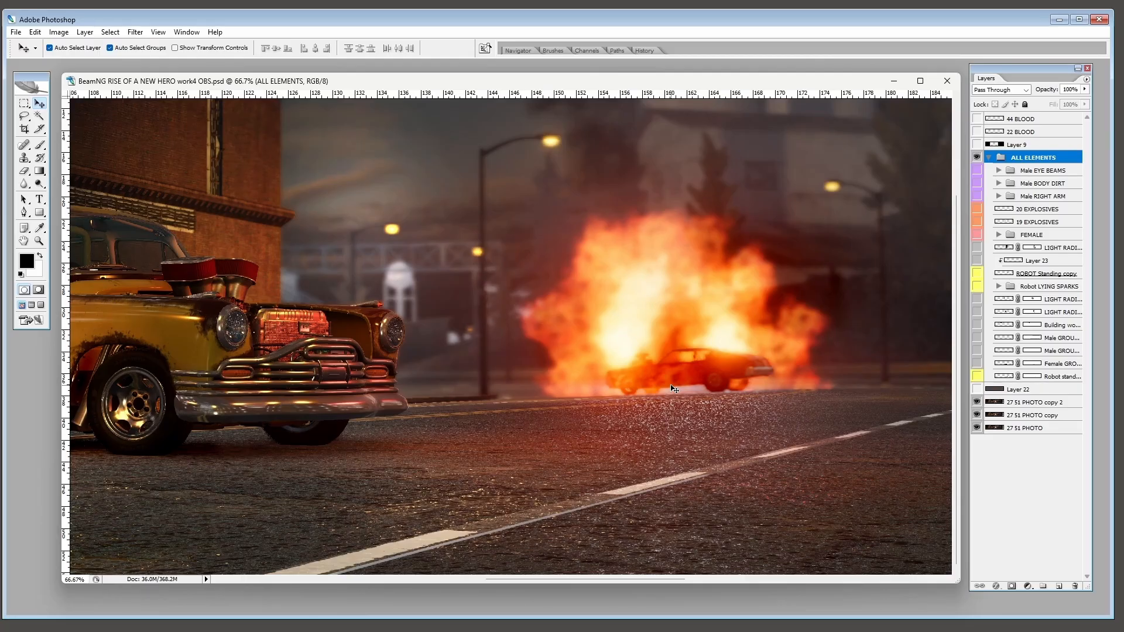
key(ctrl+minus)
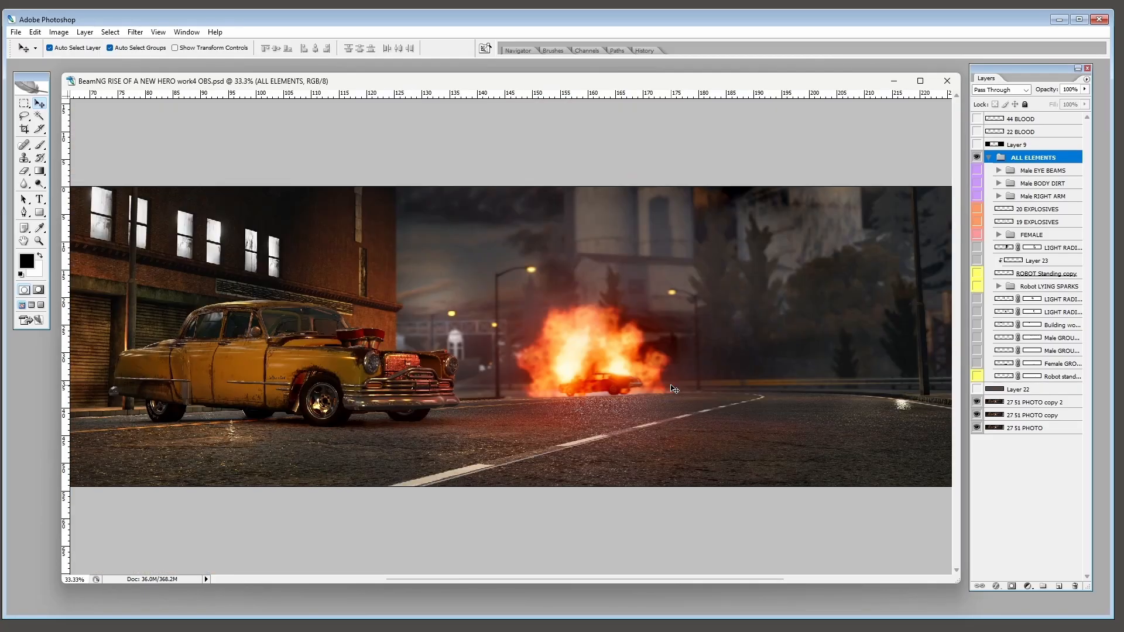
drag(467, 402, 568, 407)
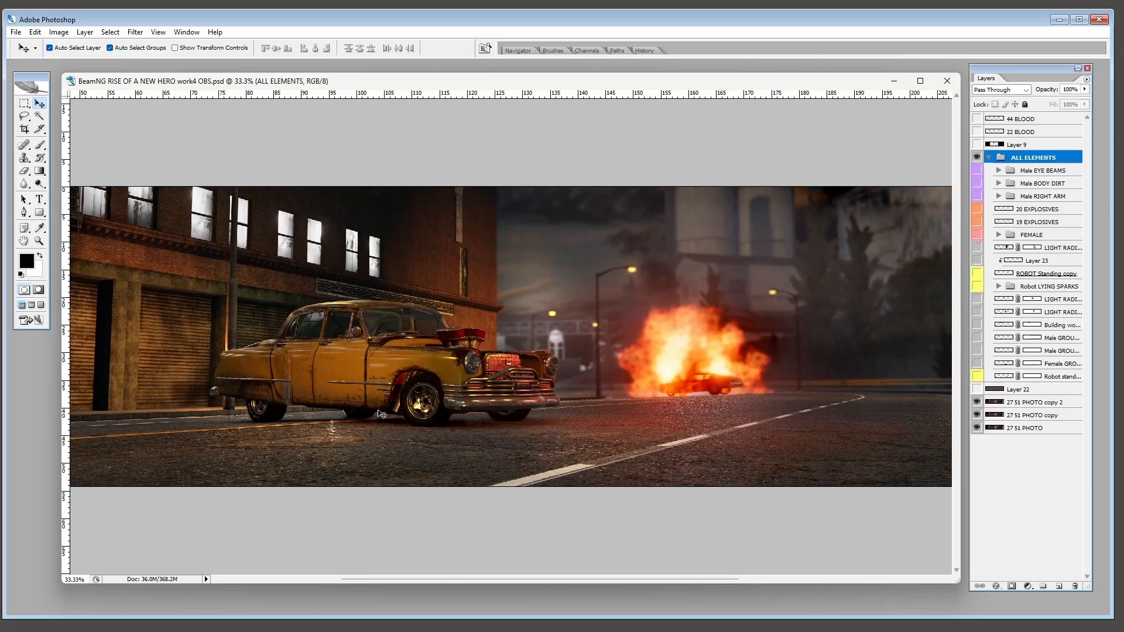
scroll(383, 410, left, 5)
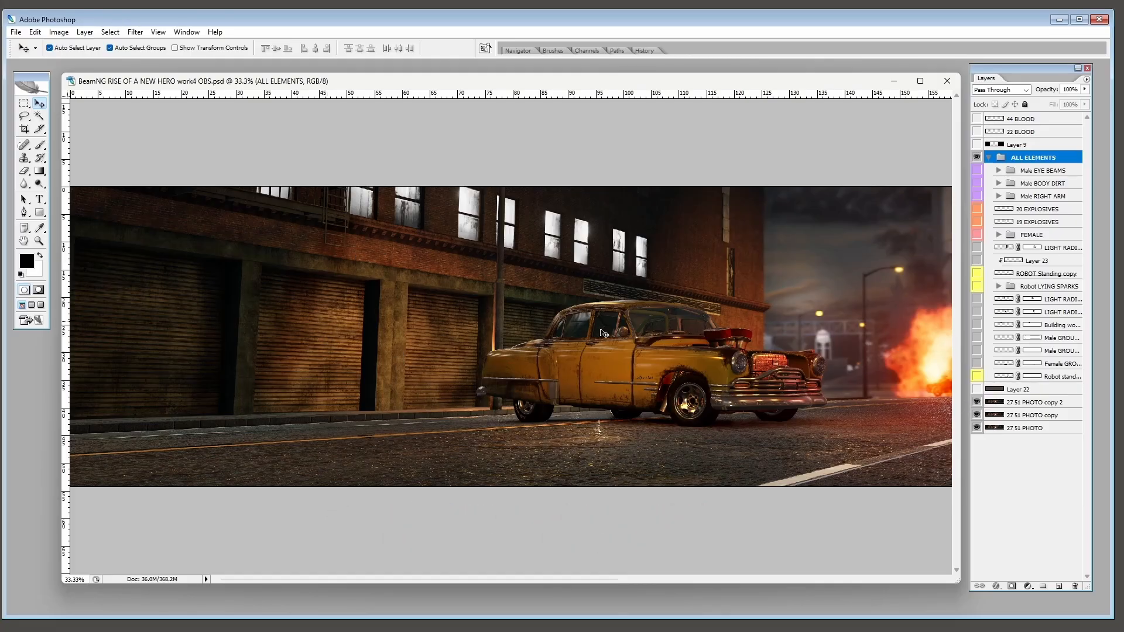
drag(817, 357, 644, 355)
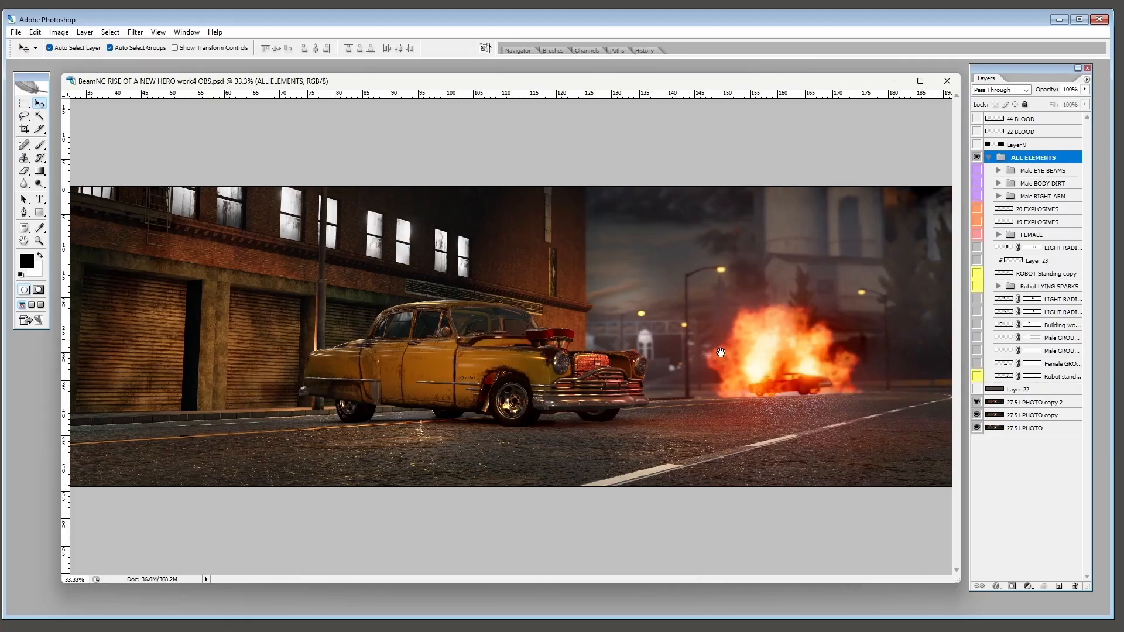
drag(515, 380, 645, 384)
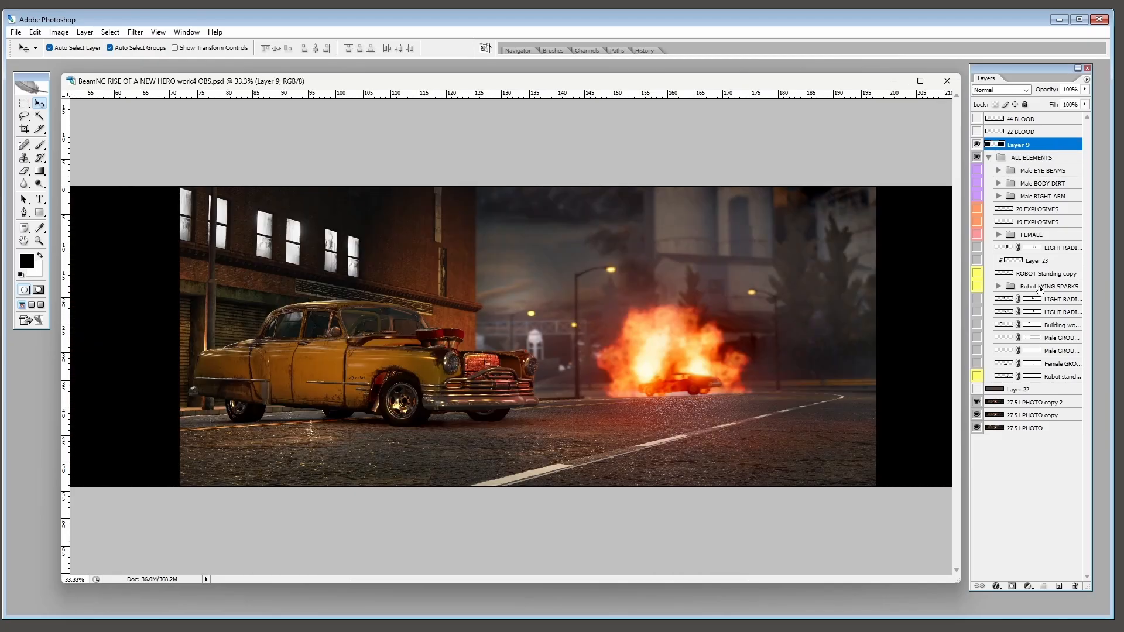
- Show the Robot LYING SPARKS group and inspect the fallen robot beside the yellow car at 100%
click(1040, 287)
click(977, 287)
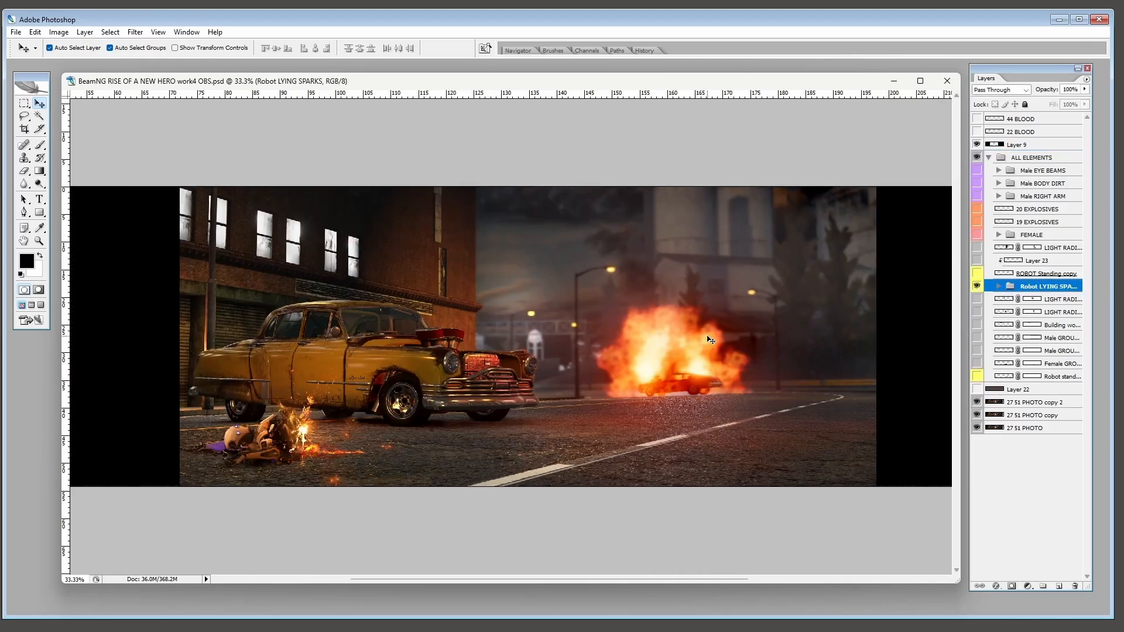
key(ctrl+alt+0)
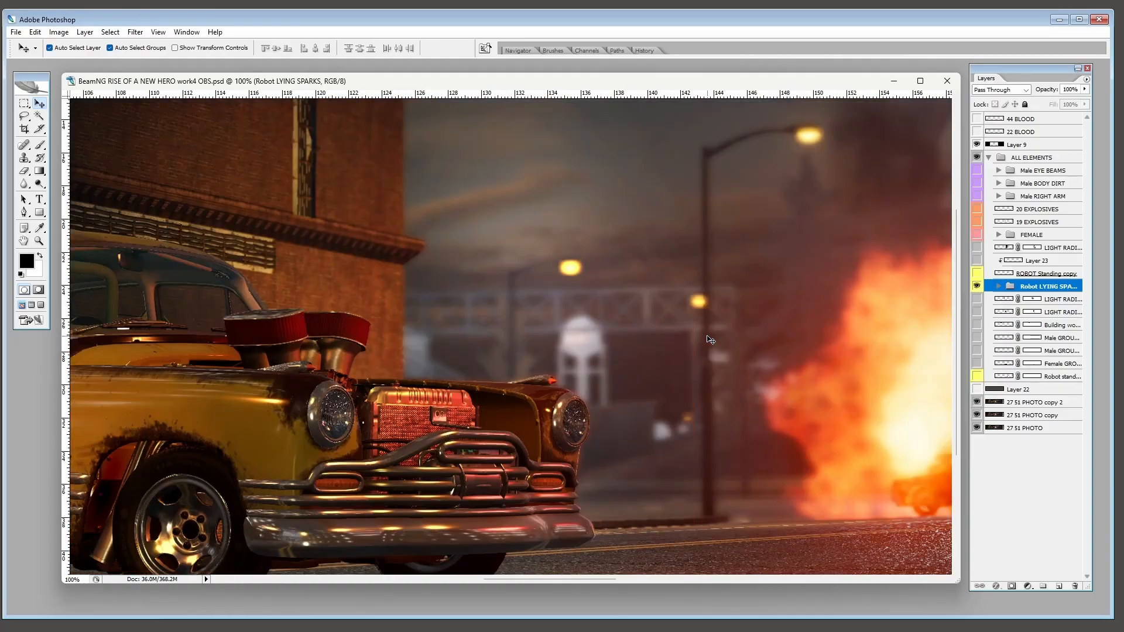
drag(451, 353, 788, 146)
drag(316, 318, 606, 318)
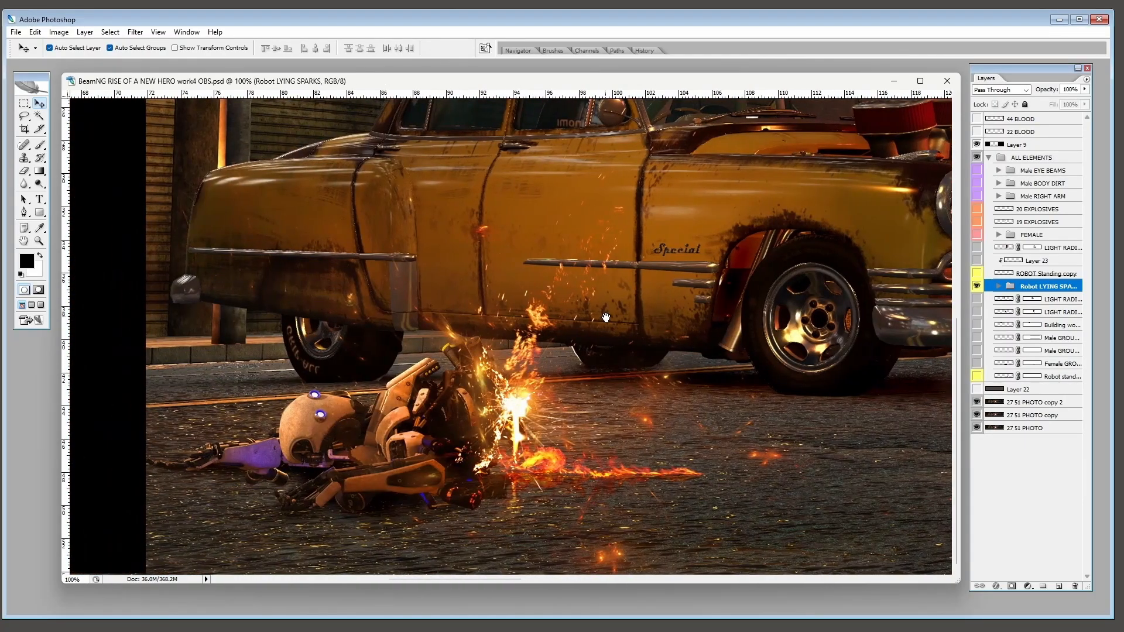
- Expand the Robot LYING SPARKS group, isolate the ROBOT Lying layer, and show the robot's ground shadow layer, checking it with the robot hidden
click(999, 286)
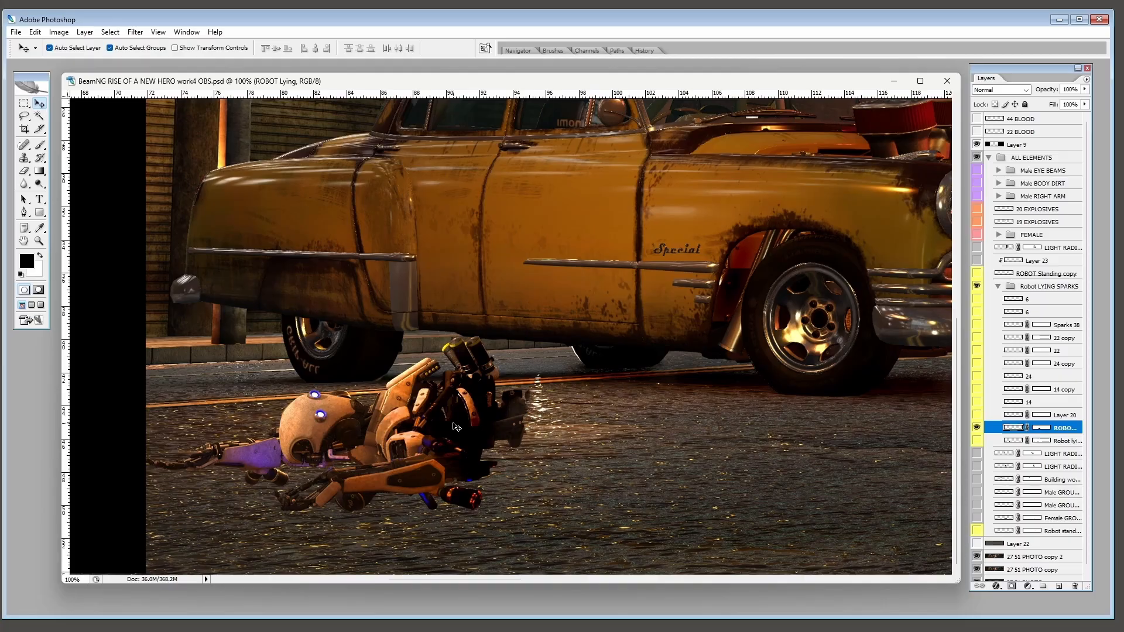
click(977, 440)
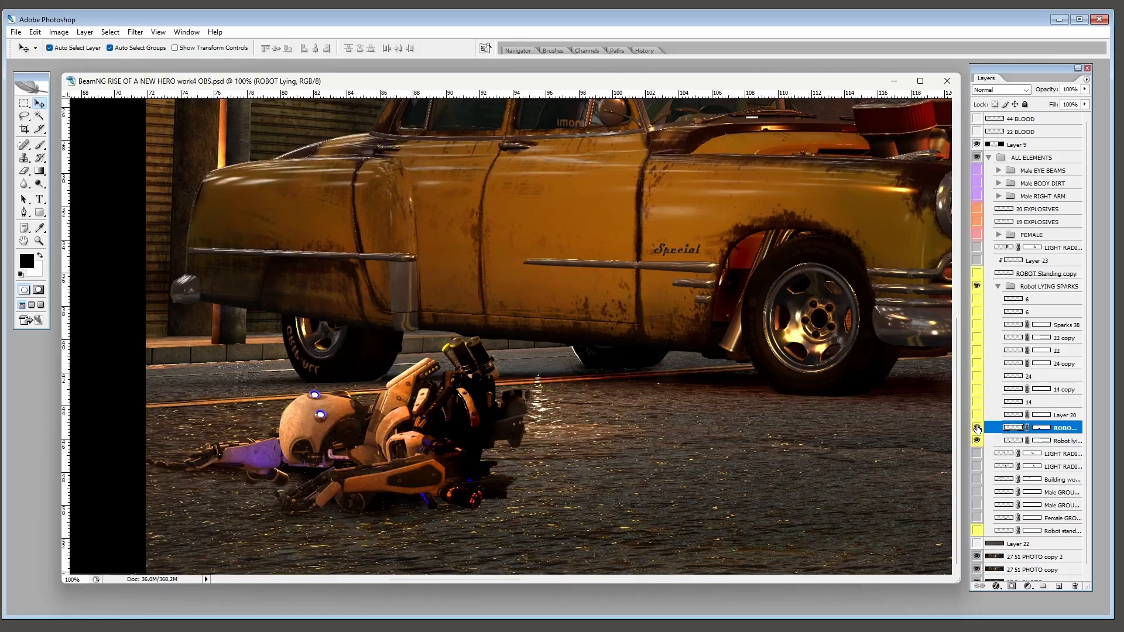
click(976, 428)
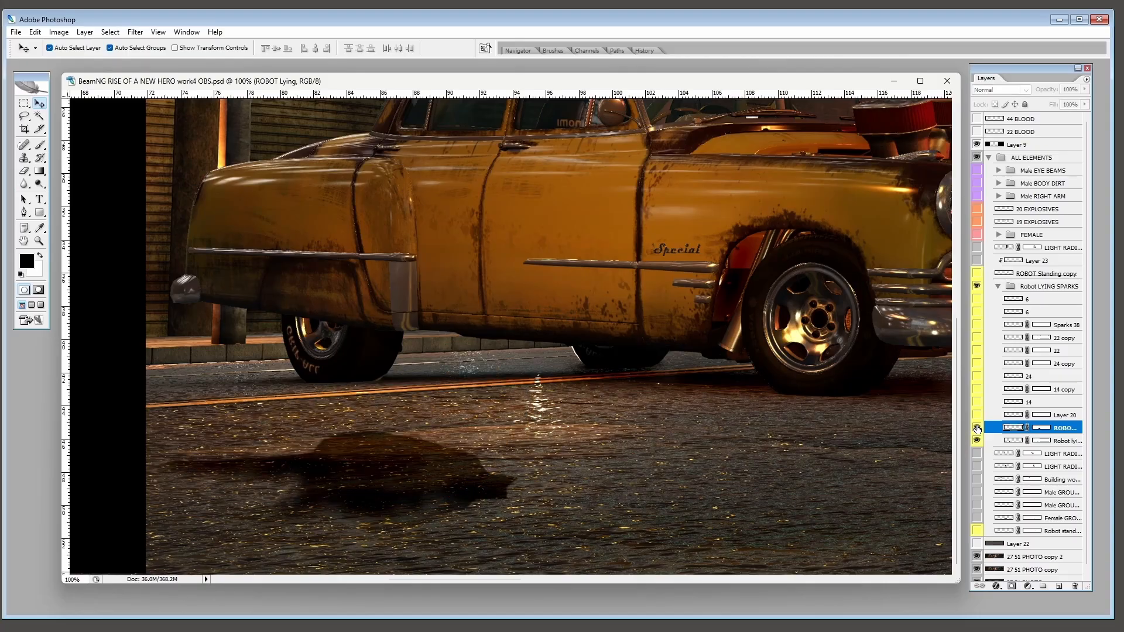
click(976, 428)
- Lasso a freehand shadow outline on the road around the lying robot on the 27 51 PHOTO copy 2 layer, and feather it by 5 pixels
click(691, 472)
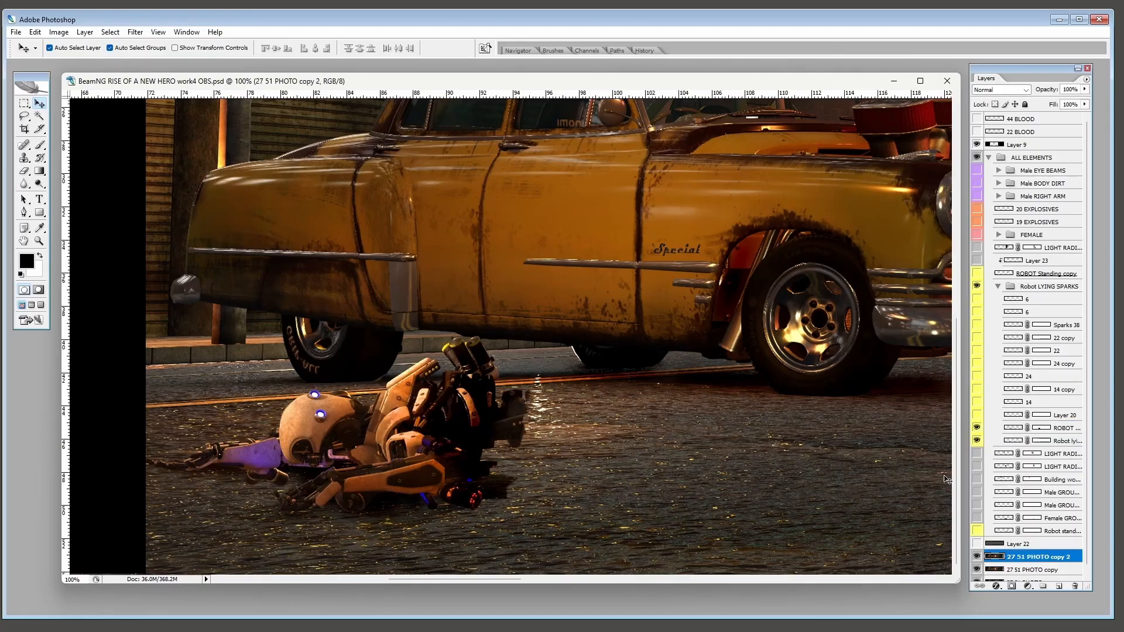
click(23, 117)
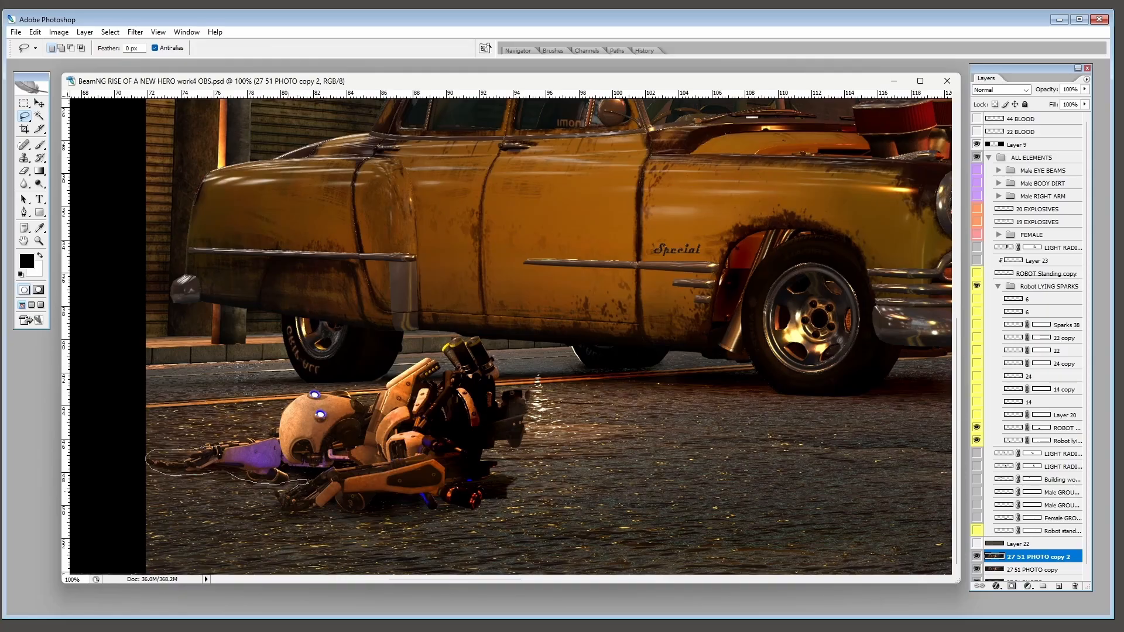
drag(256, 508, 304, 522)
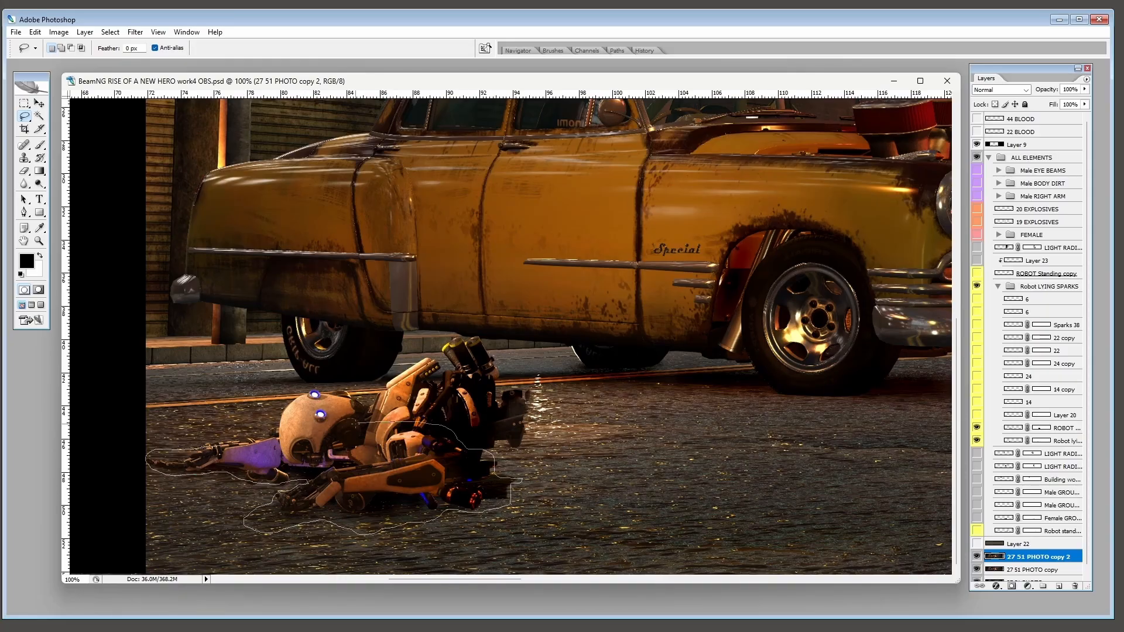
drag(389, 424, 390, 426)
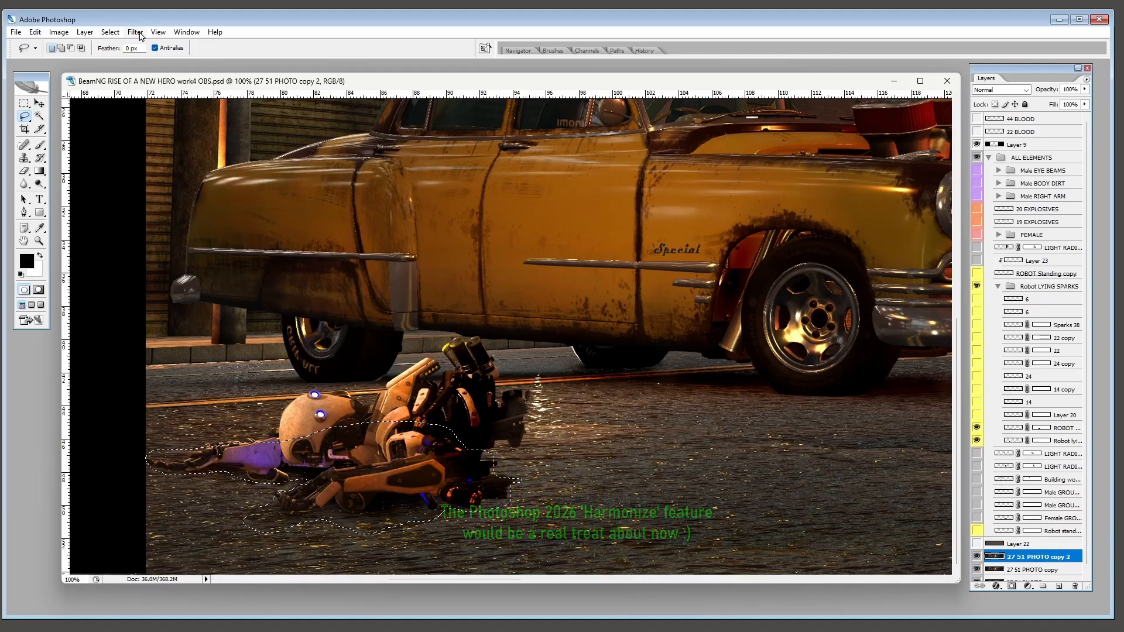
click(110, 32)
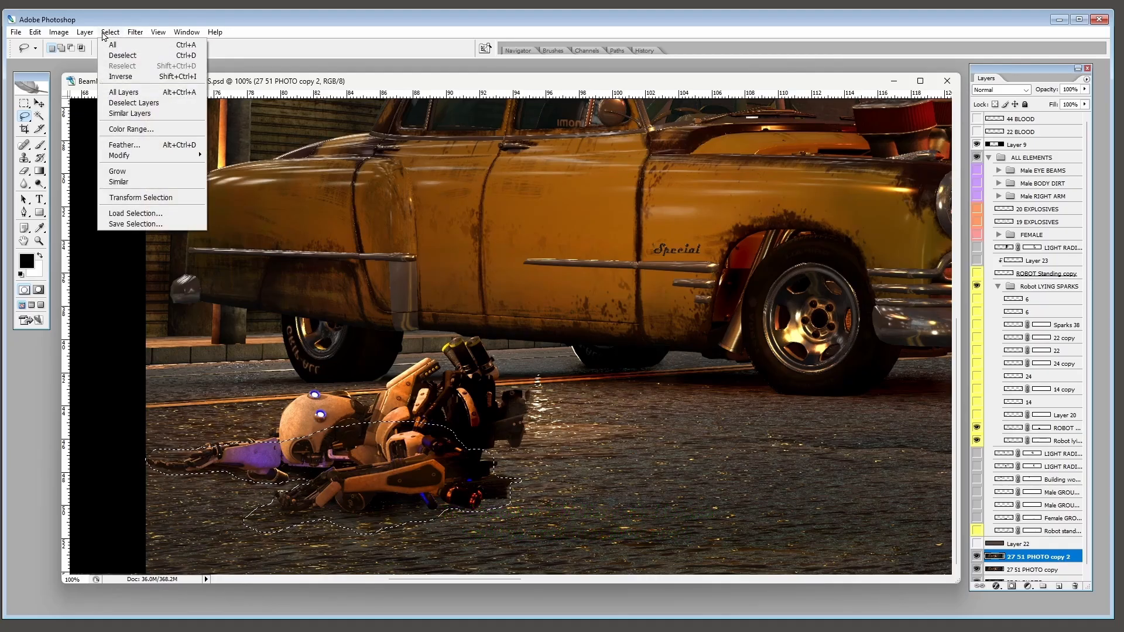
click(121, 145)
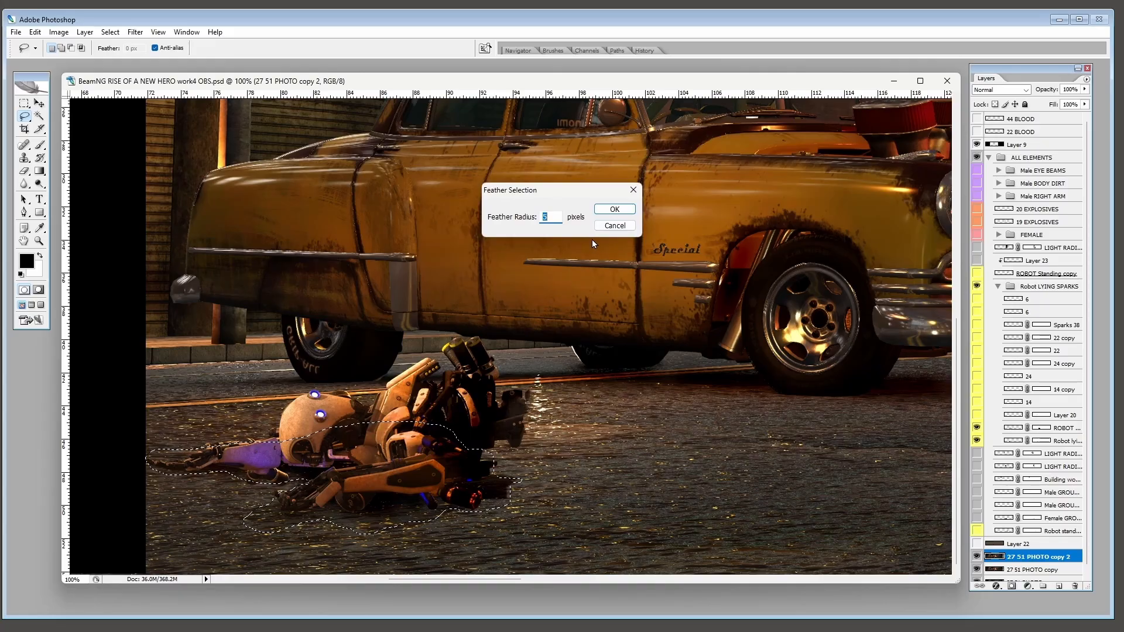
click(615, 209)
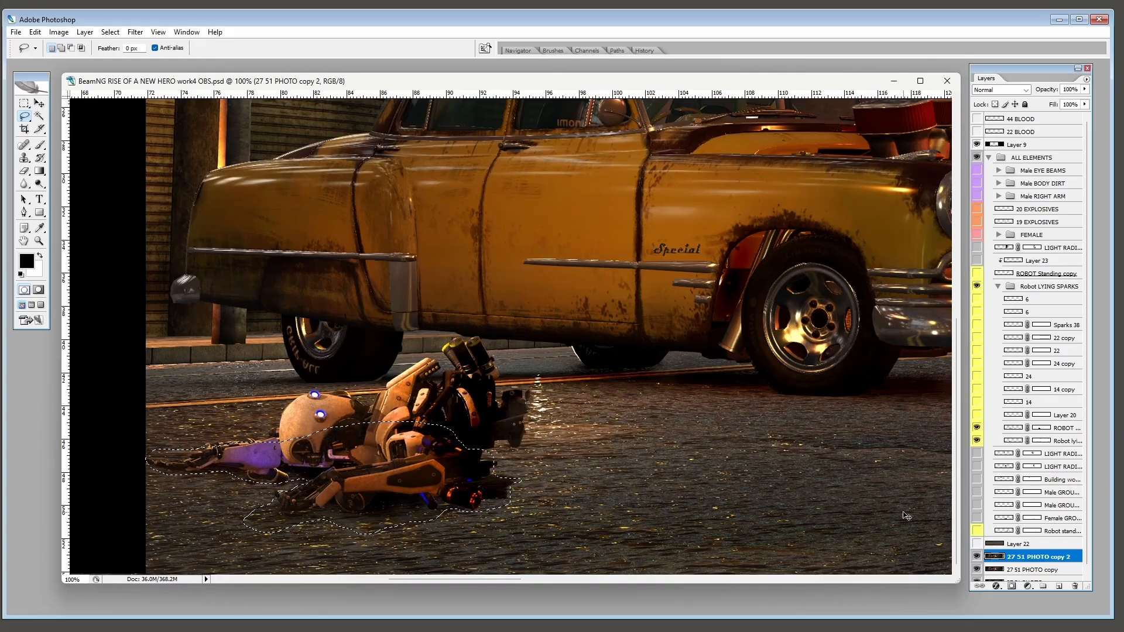
- Copy the feathered road selection to a new layer and move the copy onto the open road beside the robot
key(ctrl+j)
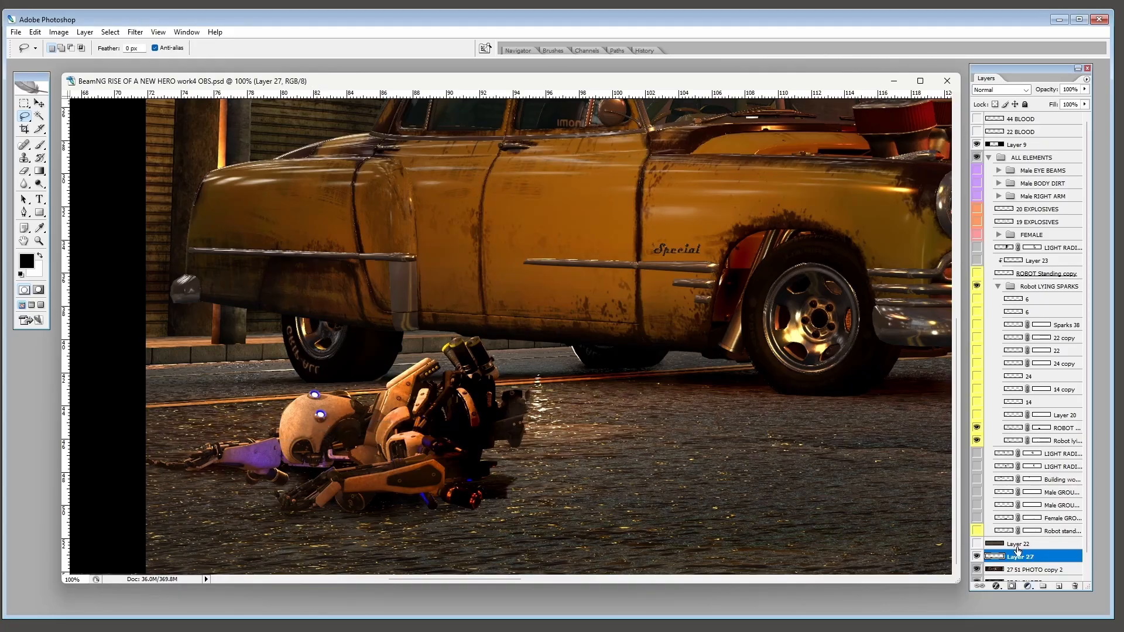
click(44, 108)
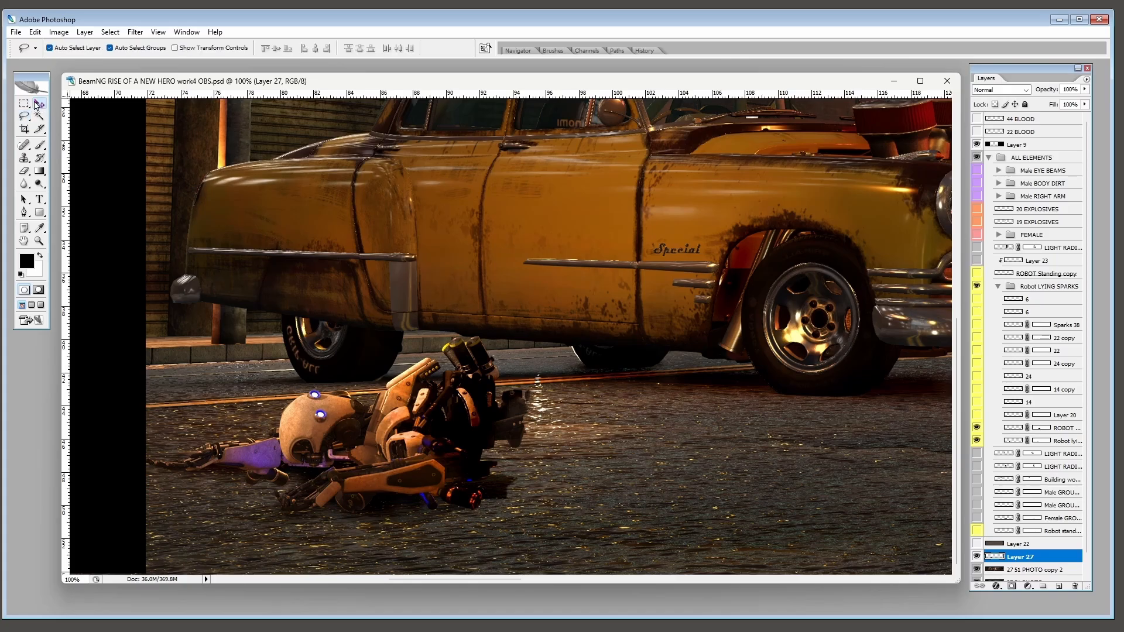
drag(503, 503, 742, 494)
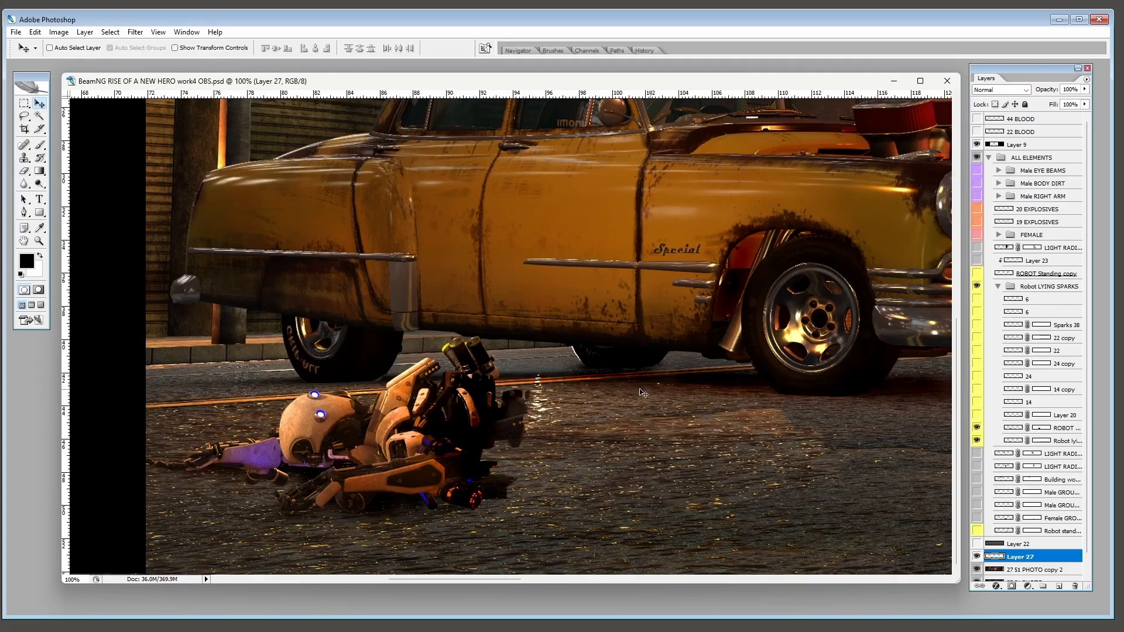
- Darken and redden the copied road patch with Hue/Saturation, using Hue -14, Saturation +51 and Lightness -57
click(58, 32)
mouse_move(75, 61)
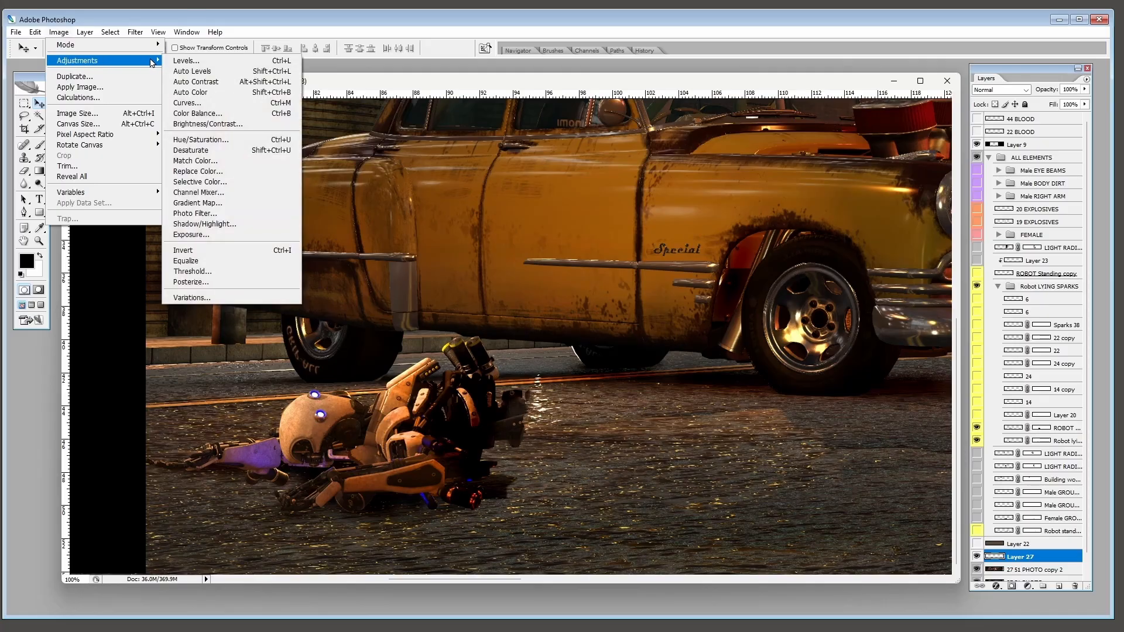
click(194, 140)
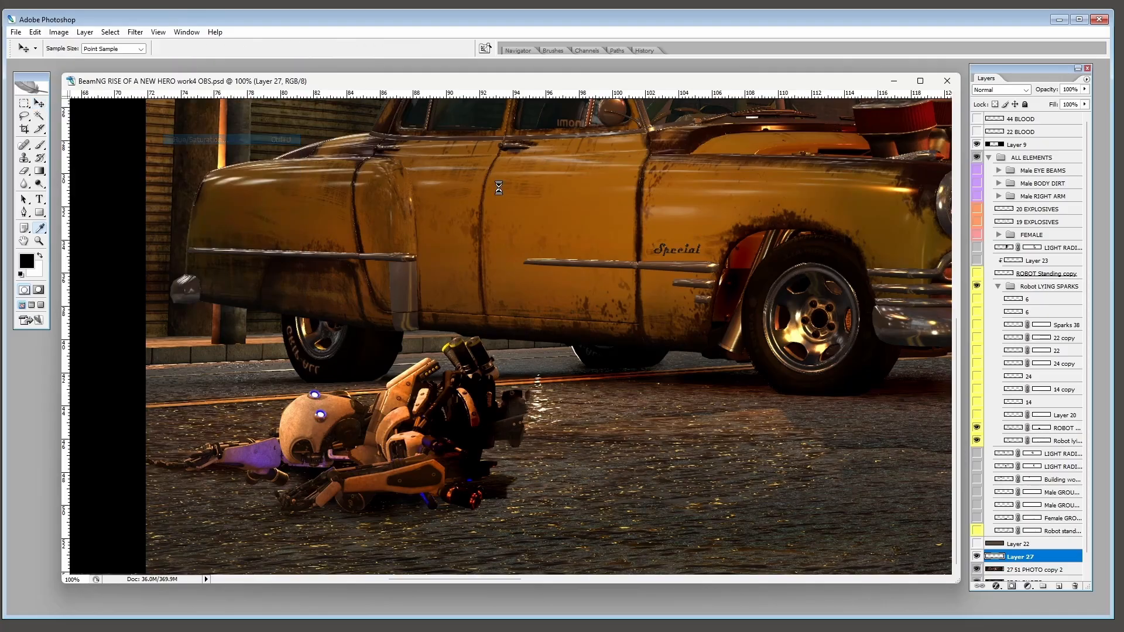
drag(534, 268, 504, 273)
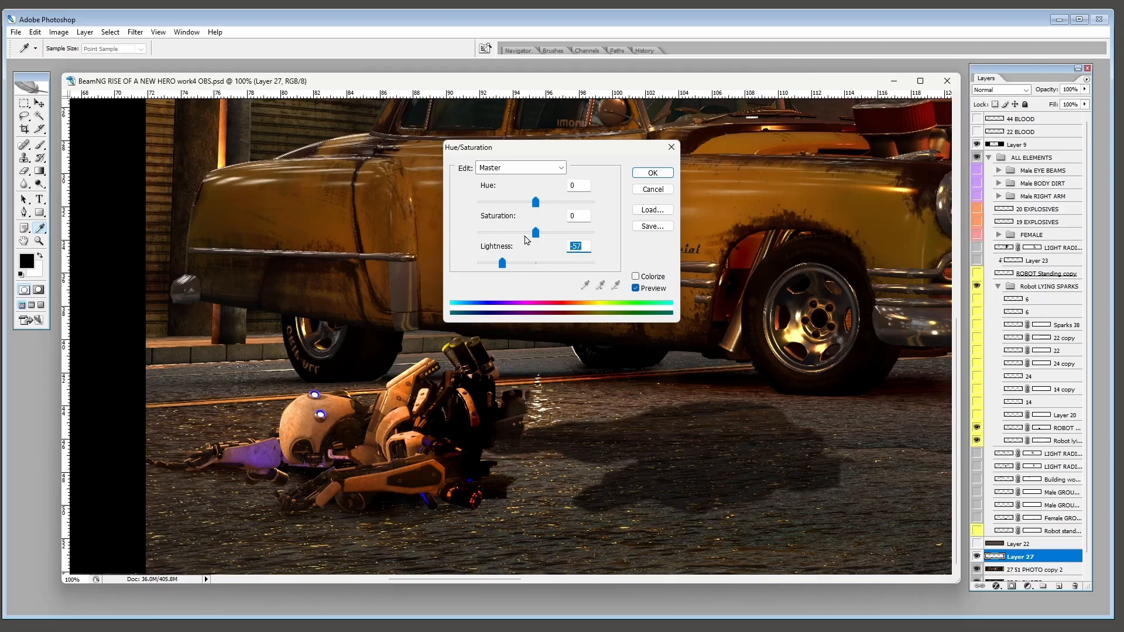
drag(534, 235, 567, 242)
mouse_move(533, 208)
mouse_down()
mouse_move(523, 207)
mouse_move(537, 209)
mouse_up()
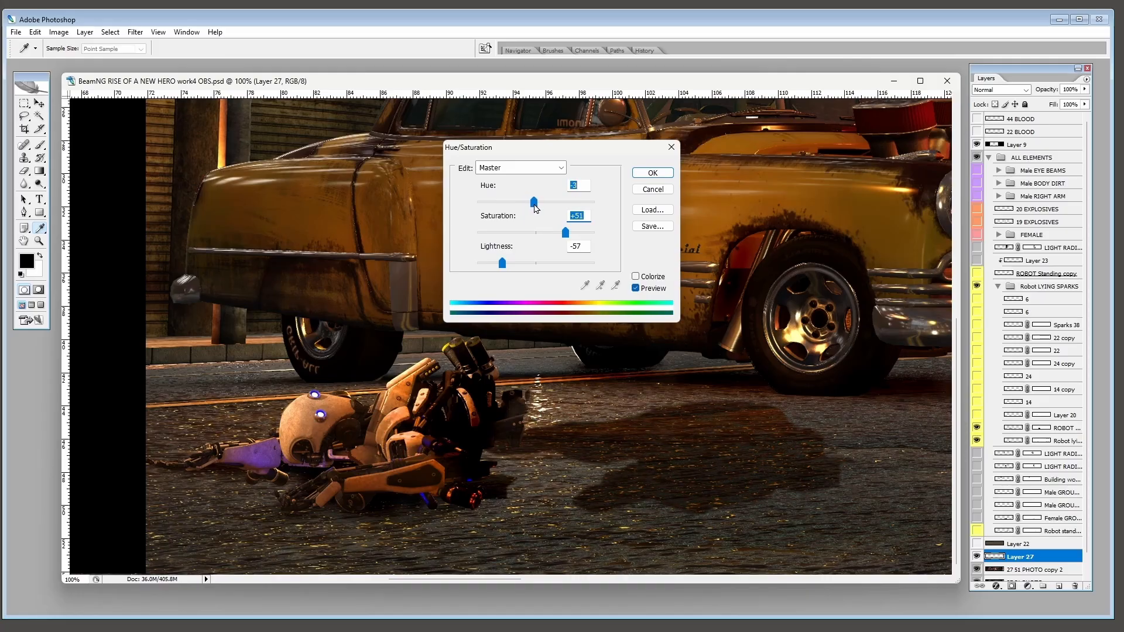
drag(536, 208, 529, 209)
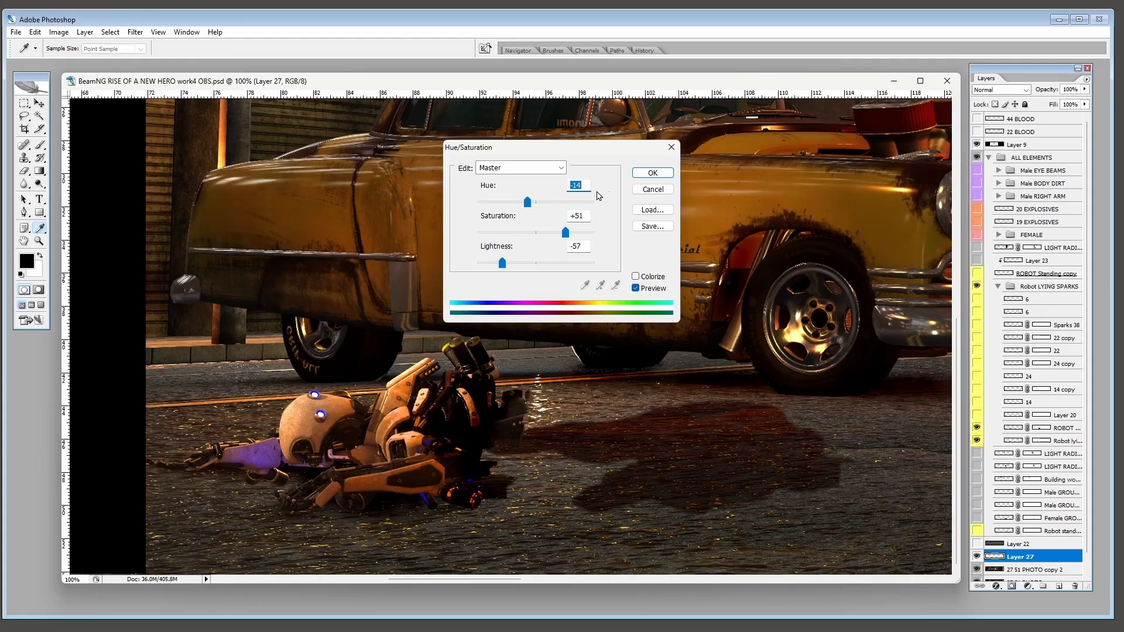
click(650, 173)
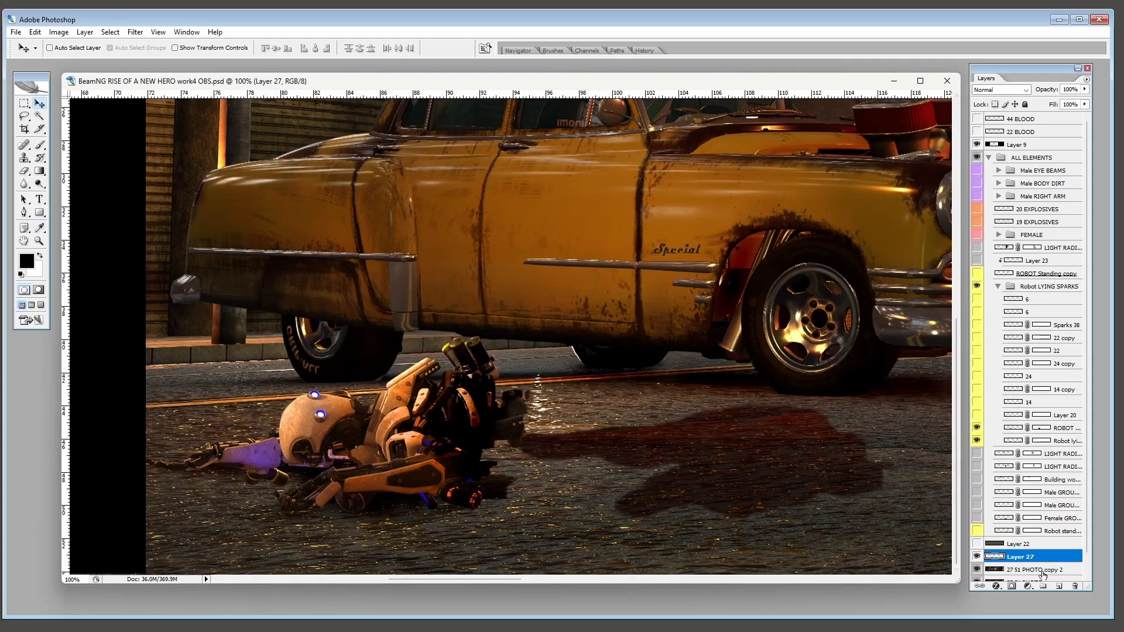
- Add a layer mask to the darkened road patch and soften its edges with a black brush at 57% opacity
click(1011, 586)
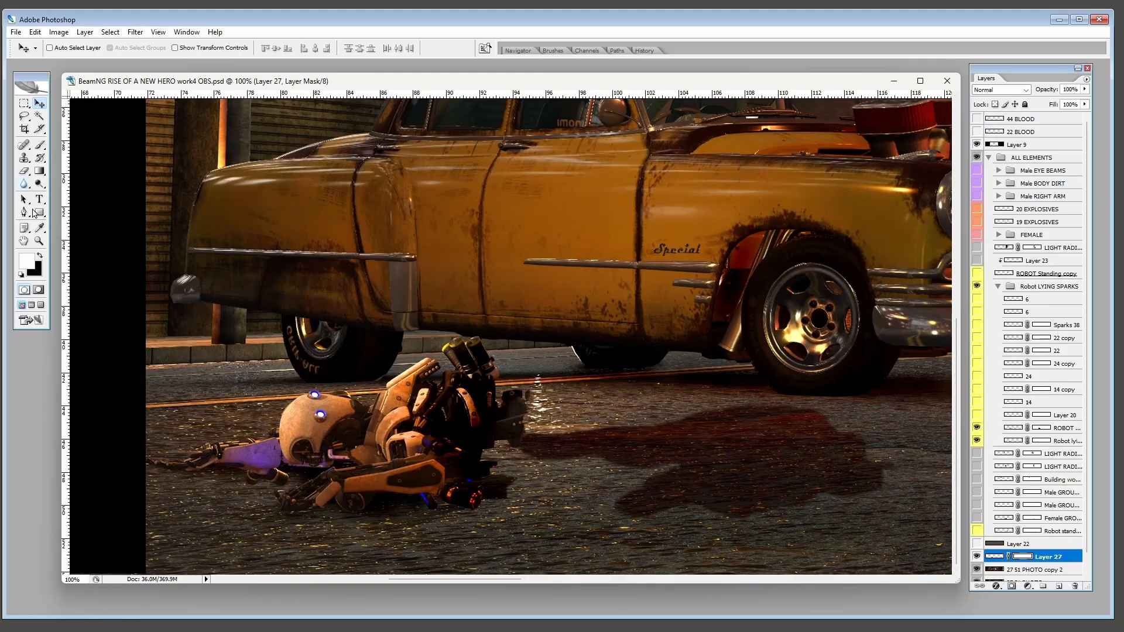
click(40, 145)
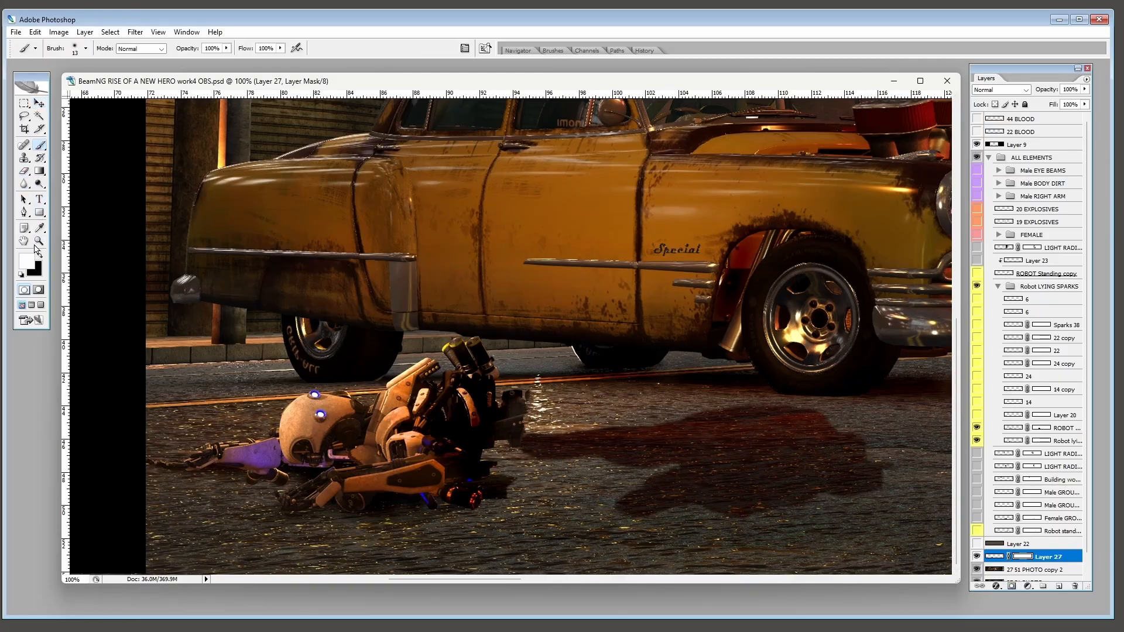
click(40, 259)
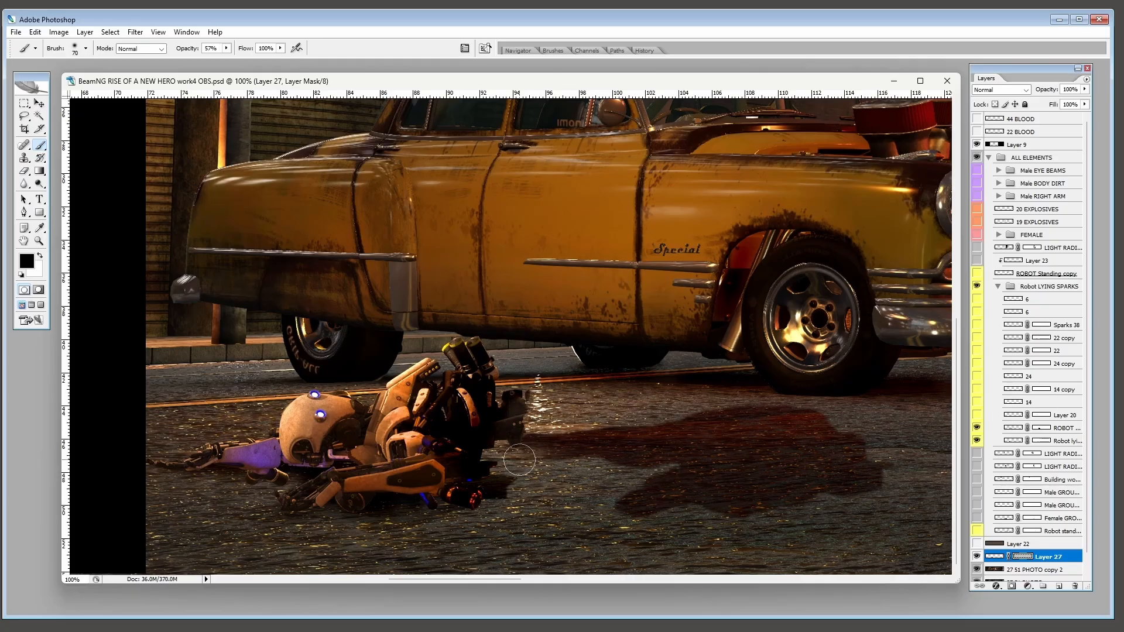
mouse_move(518, 458)
mouse_down()
mouse_move(505, 442)
mouse_move(510, 423)
mouse_move(536, 422)
mouse_up()
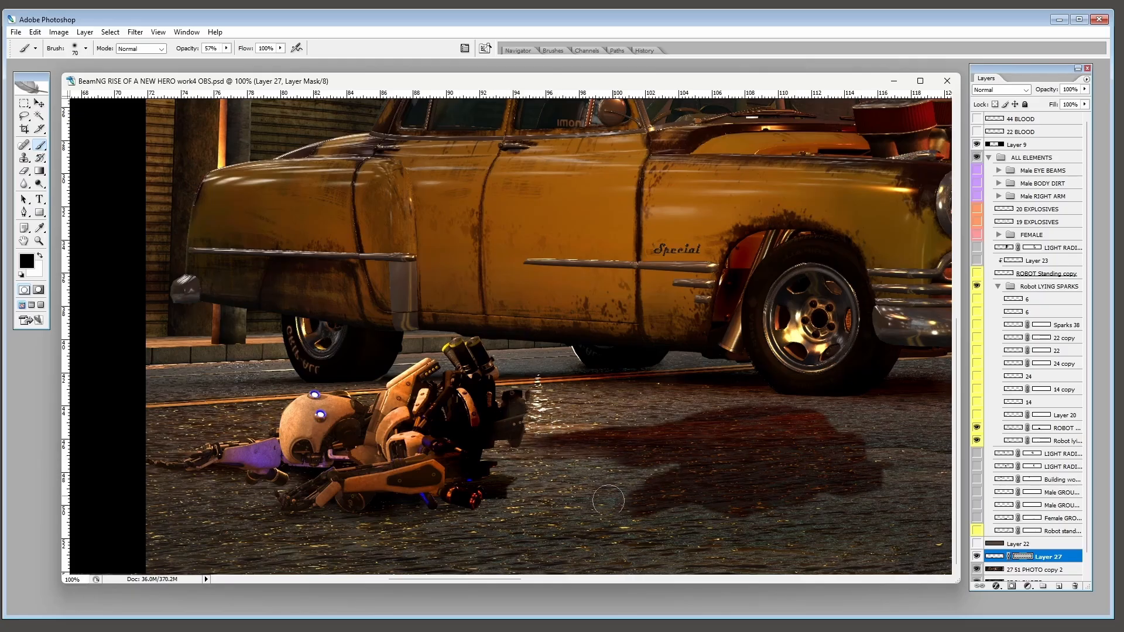
mouse_move(608, 500)
mouse_down()
mouse_move(637, 528)
mouse_move(699, 521)
mouse_move(683, 498)
mouse_up()
key(bracketleft)
key(bracketleft)
key(bracketleft)
drag(723, 522, 876, 472)
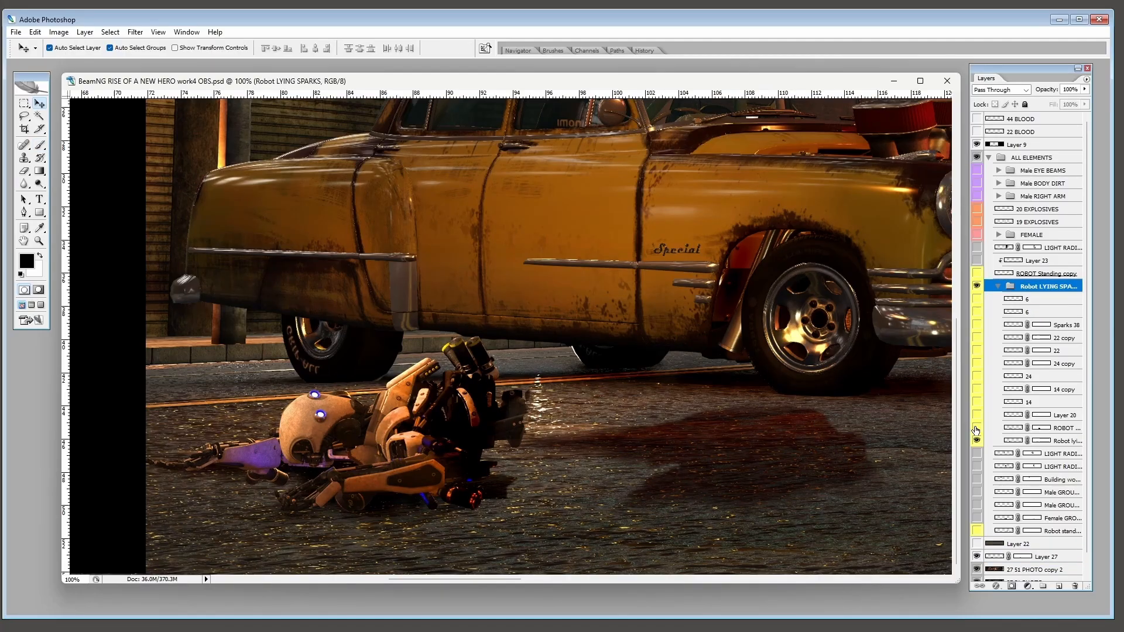
- Turn the ROBOT Lying layer's visibility back on and move the masked shadow patch beneath the lying robot
click(976, 429)
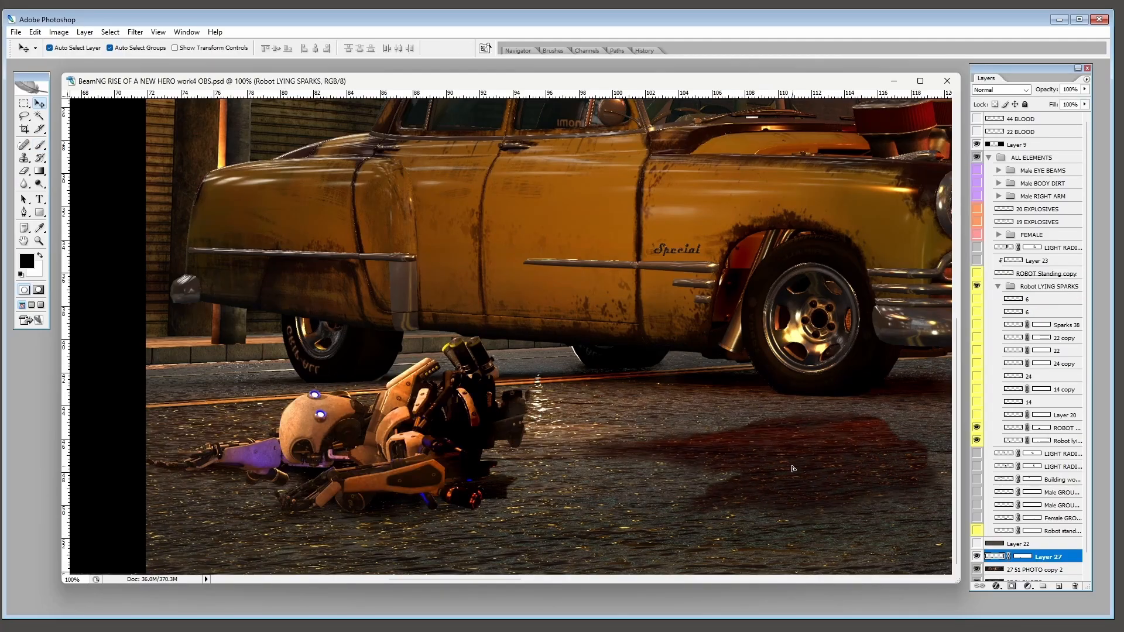
drag(790, 469, 355, 477)
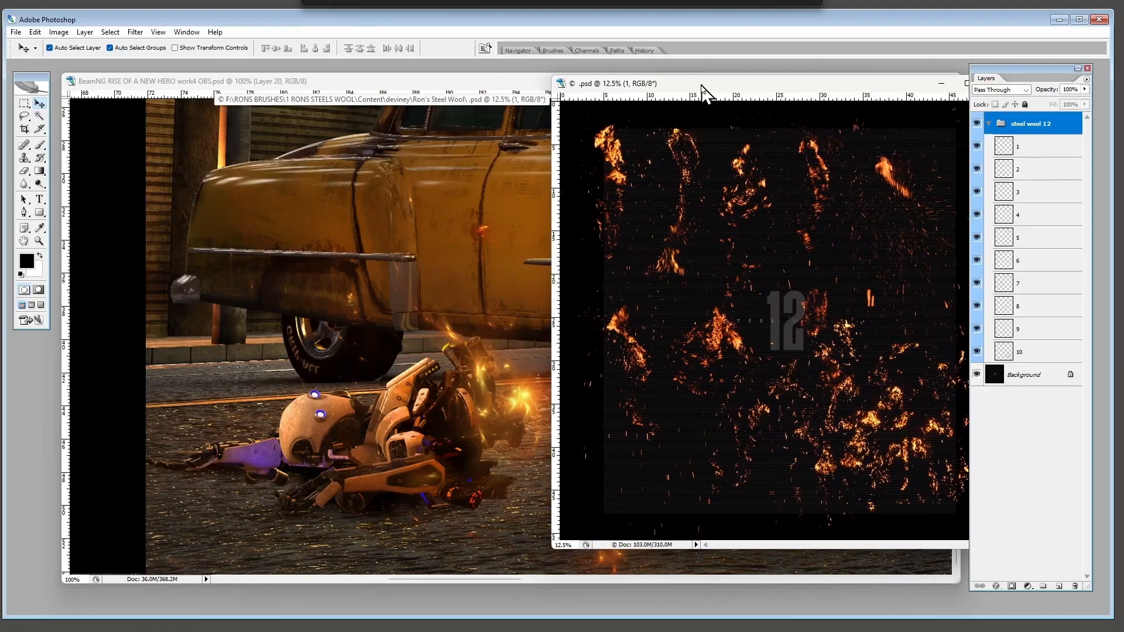
- Place spark element 1 from the steel wool 12 document over the car's front wheel, and hide its layer
mouse_move(700, 86)
mouse_down()
mouse_move(741, 79)
mouse_move(712, 73)
mouse_up()
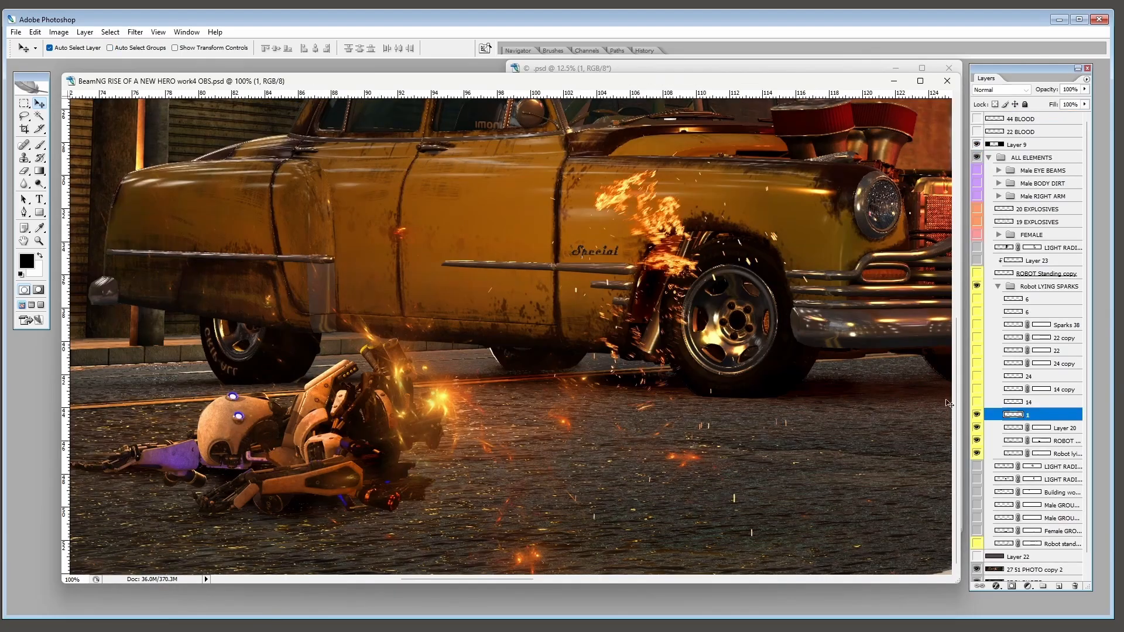
mouse_move(610, 206)
mouse_down()
mouse_move(618, 199)
mouse_move(572, 182)
mouse_move(426, 183)
mouse_move(617, 194)
mouse_move(305, 224)
mouse_move(213, 197)
mouse_move(455, 161)
mouse_move(593, 182)
mouse_move(351, 182)
mouse_move(591, 191)
mouse_move(511, 196)
mouse_move(471, 176)
mouse_move(456, 299)
mouse_move(469, 354)
mouse_move(636, 211)
mouse_move(603, 182)
mouse_move(450, 345)
mouse_move(411, 370)
mouse_move(626, 192)
mouse_up()
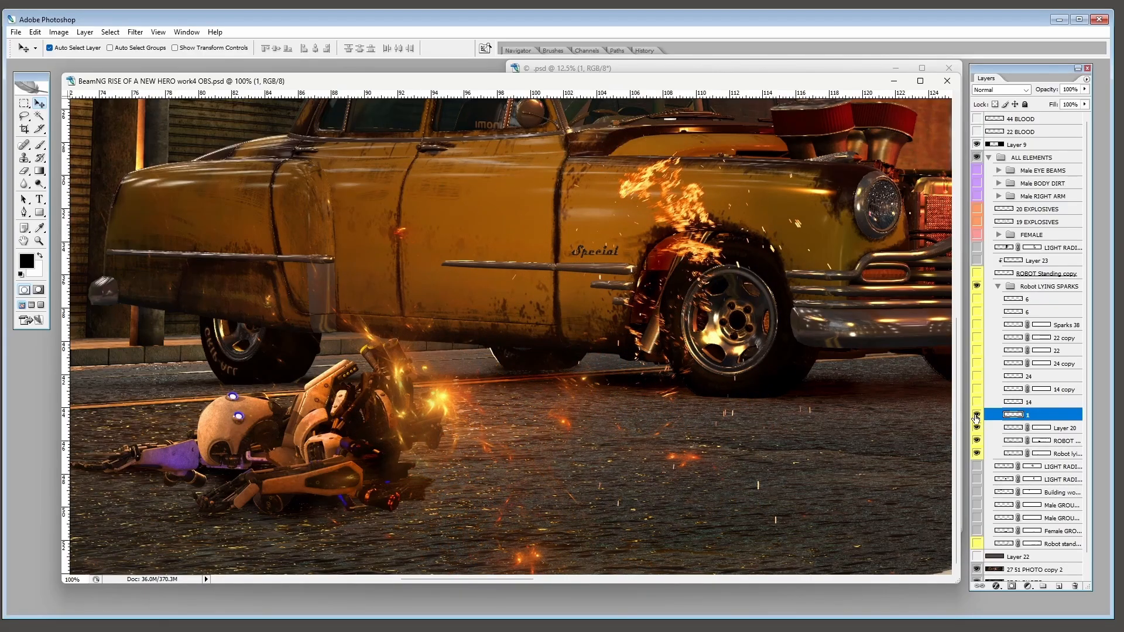
click(977, 415)
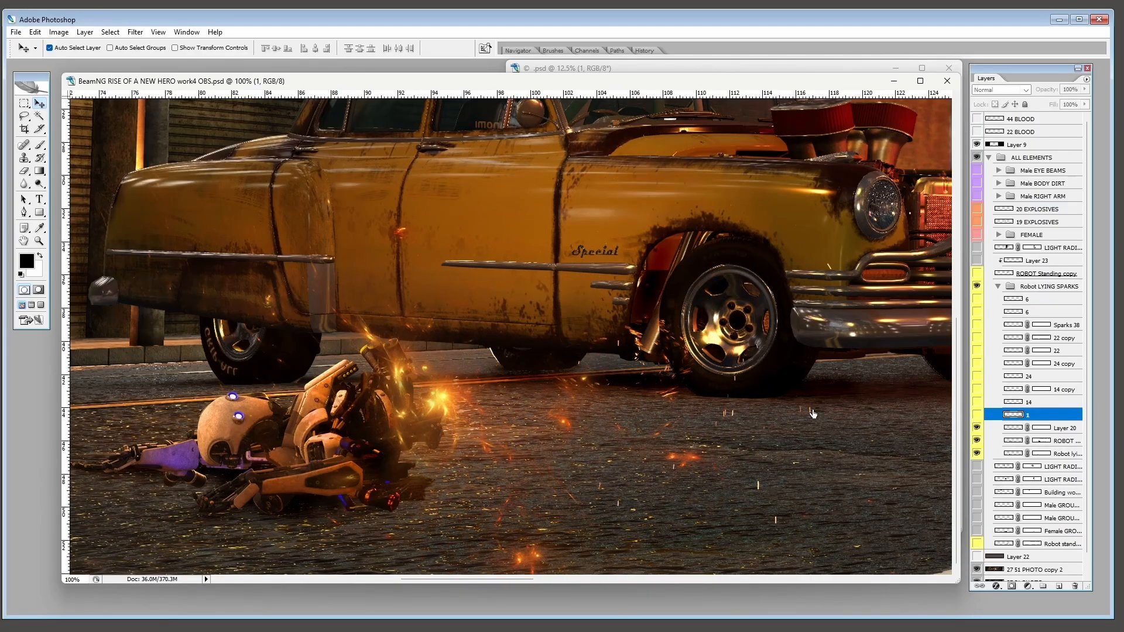
- Select the ROBOT Lying layer and toggle Layer 20 off and on to compare the robot with and without its sparks
click(273, 434)
click(976, 428)
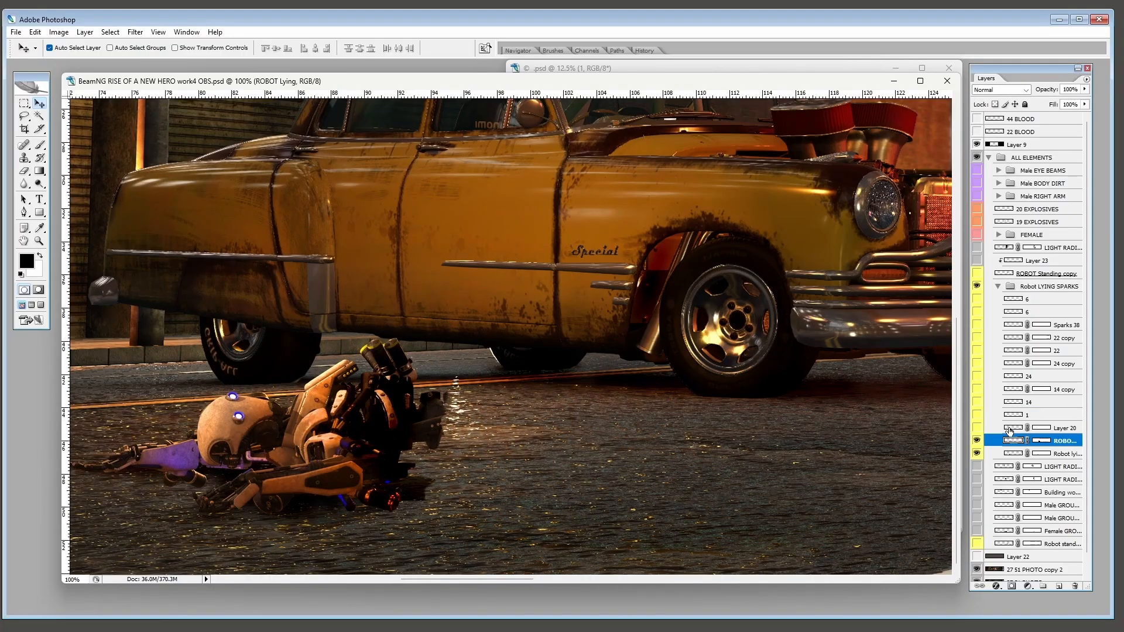
click(976, 429)
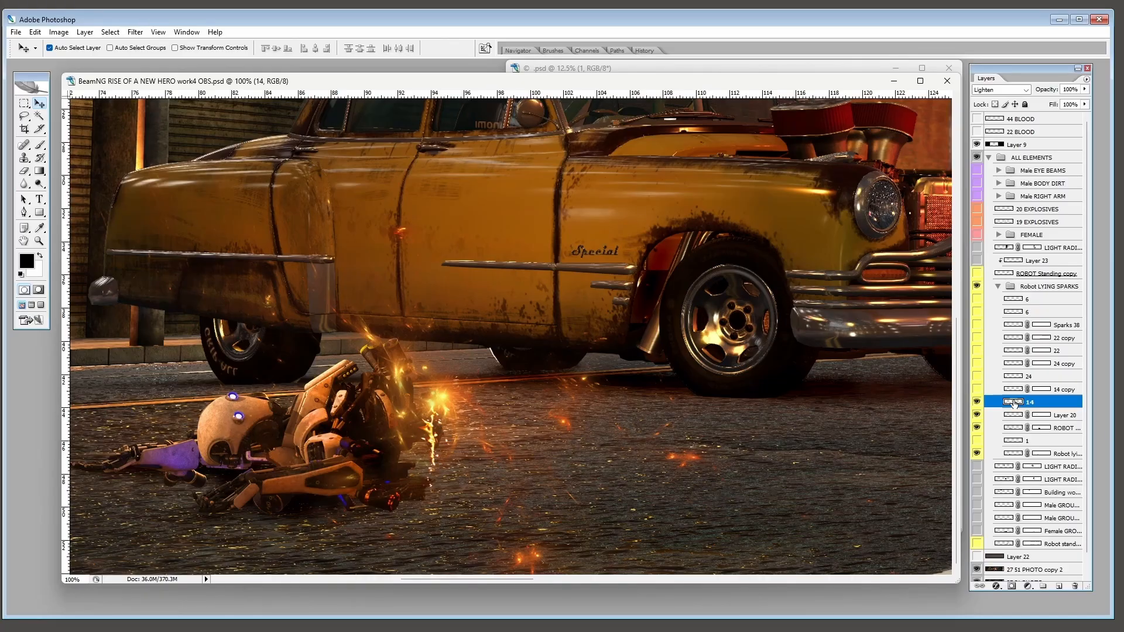
- Show spark layers 14 copy, 24, 24 copy, 22, 22 copy and Sparks 38 in the Robot LYING SPARKS group
click(1013, 390)
click(976, 390)
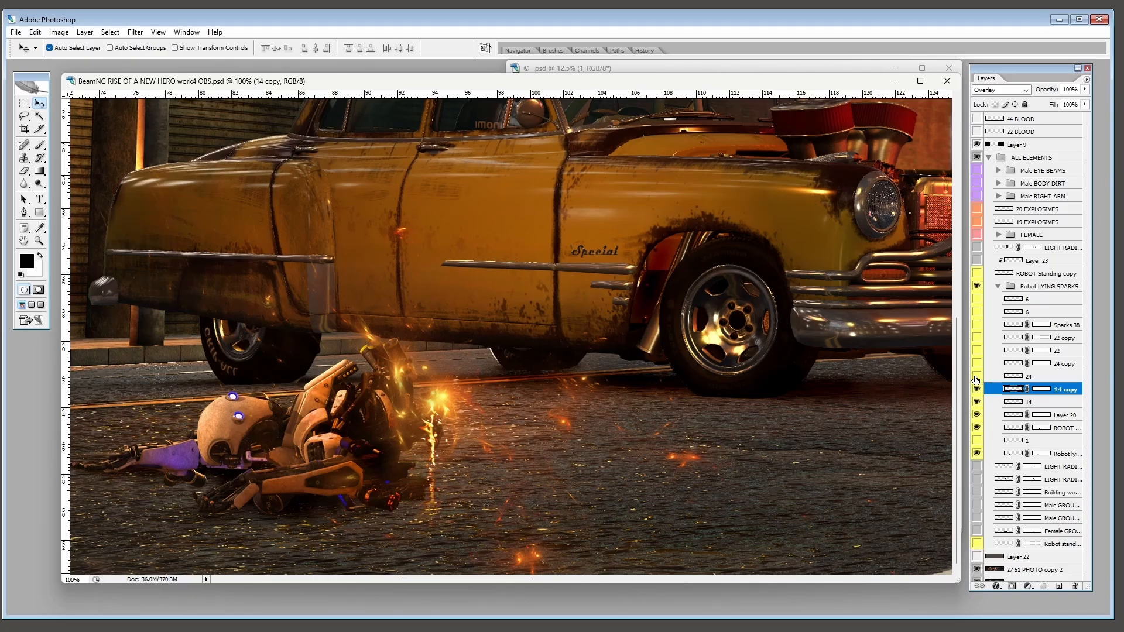
click(976, 378)
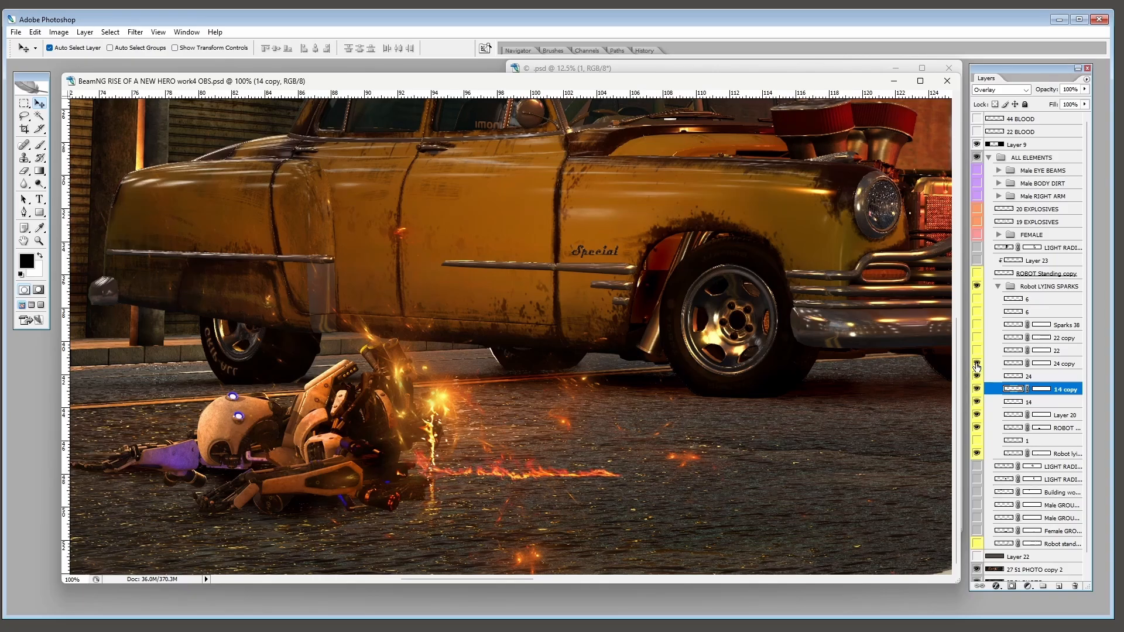
click(976, 350)
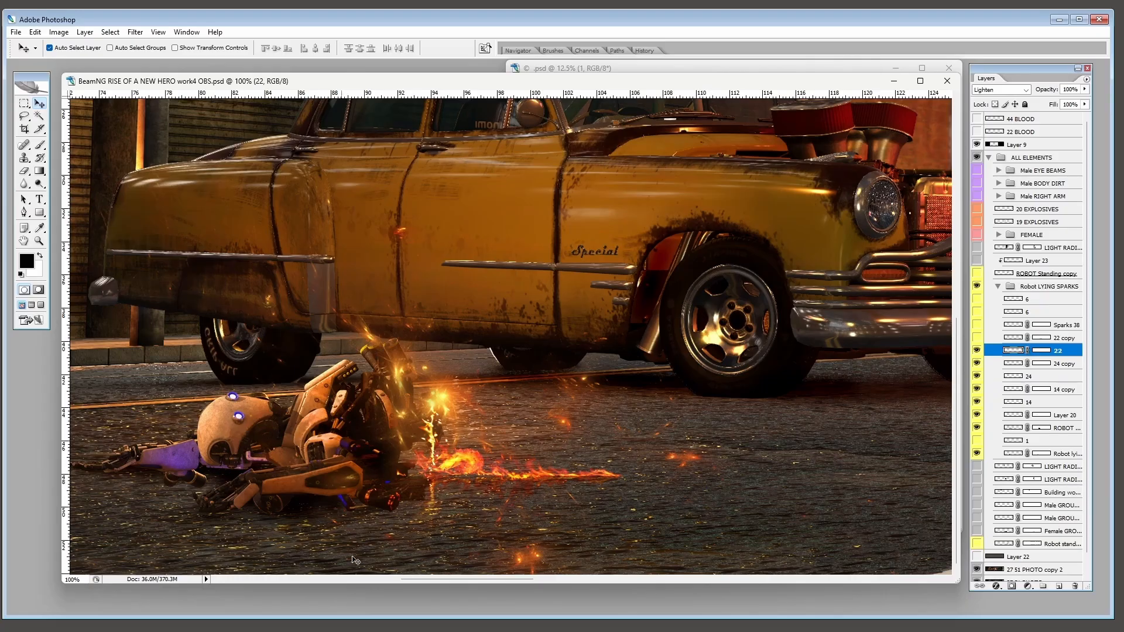
click(977, 337)
click(1020, 328)
click(976, 324)
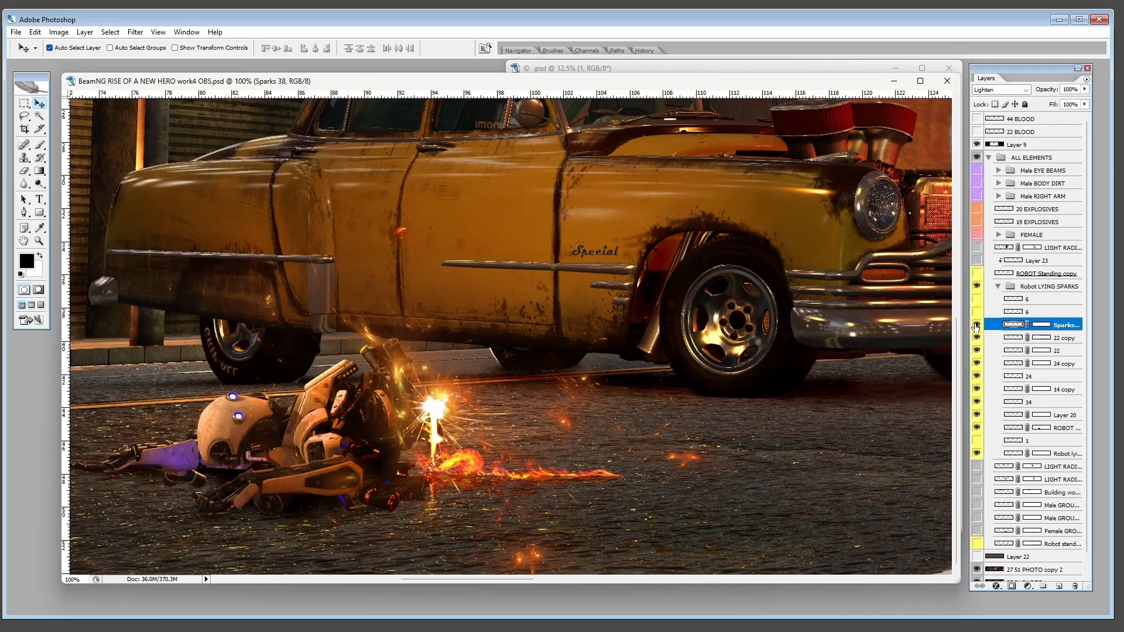
- Show both layers named 6 to add sparks and flames above the robot, undoing a trial move of the lower one
mouse_move(431, 414)
mouse_down()
mouse_move(750, 417)
mouse_move(786, 433)
mouse_move(722, 320)
mouse_move(426, 409)
mouse_up()
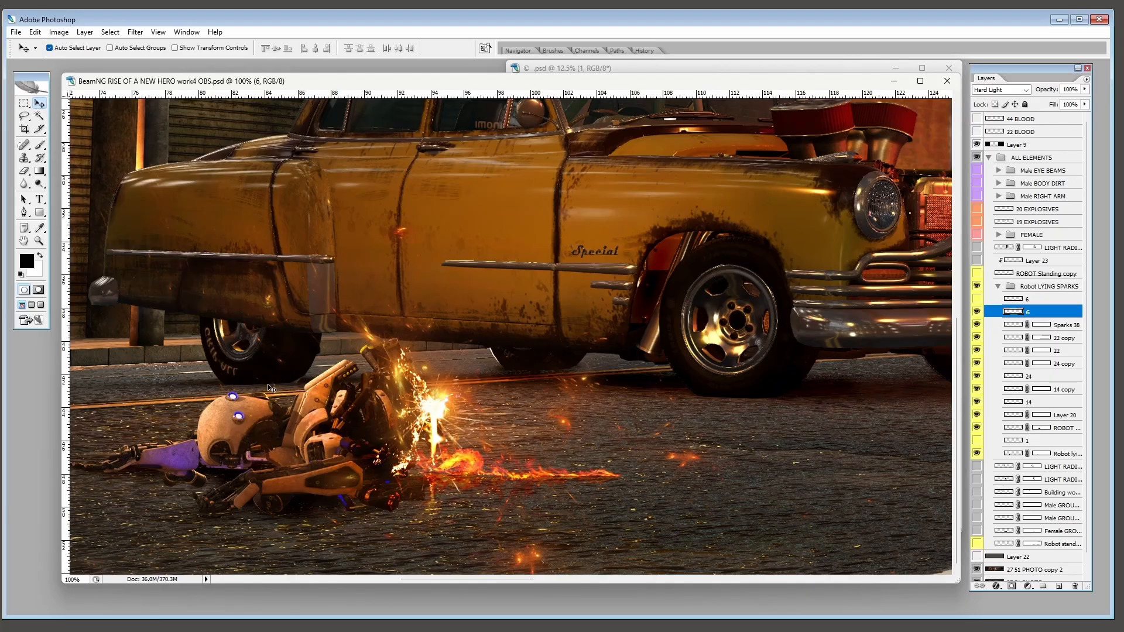
ctrl+drag(480, 498, 807, 441)
key(ctrl+z)
click(1028, 299)
click(977, 298)
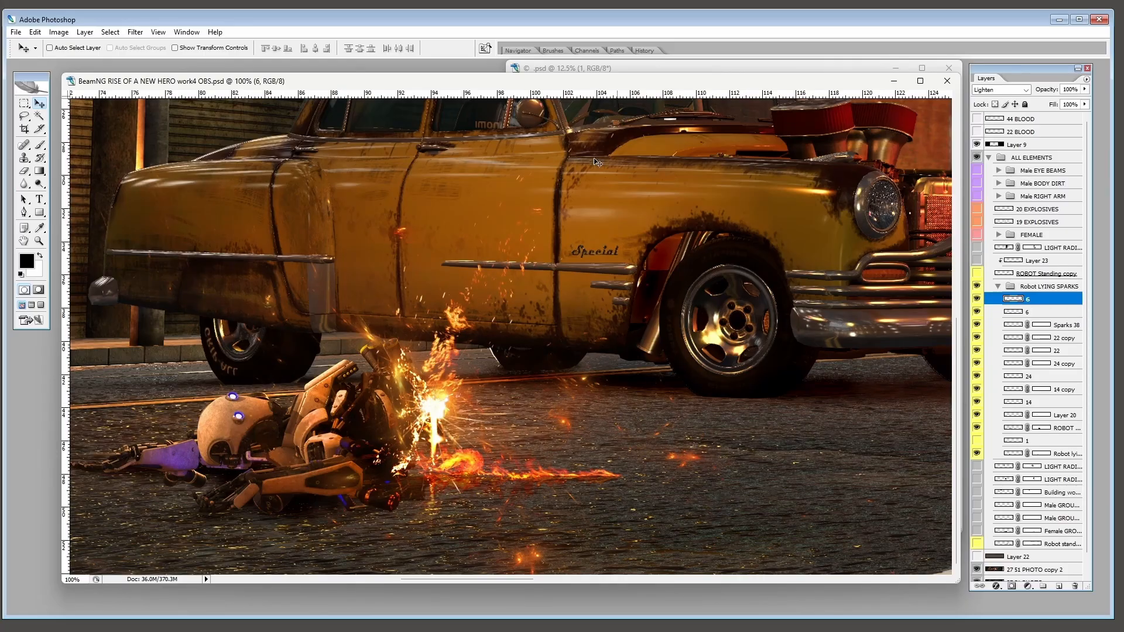
key(ctrl+minus)
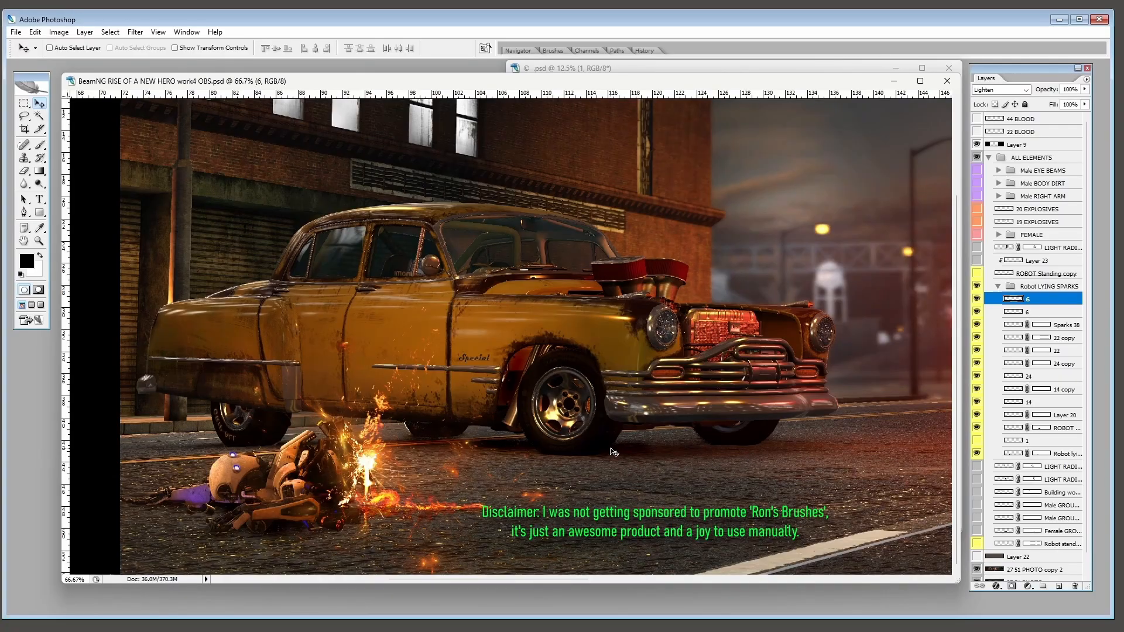
- Move the Layer 27 spotlight up and toward the background streetlight, hide that layer, and show the second LIGHT RADI... layer below Robot LYING SPARKS
click(642, 69)
drag(768, 75, 635, 79)
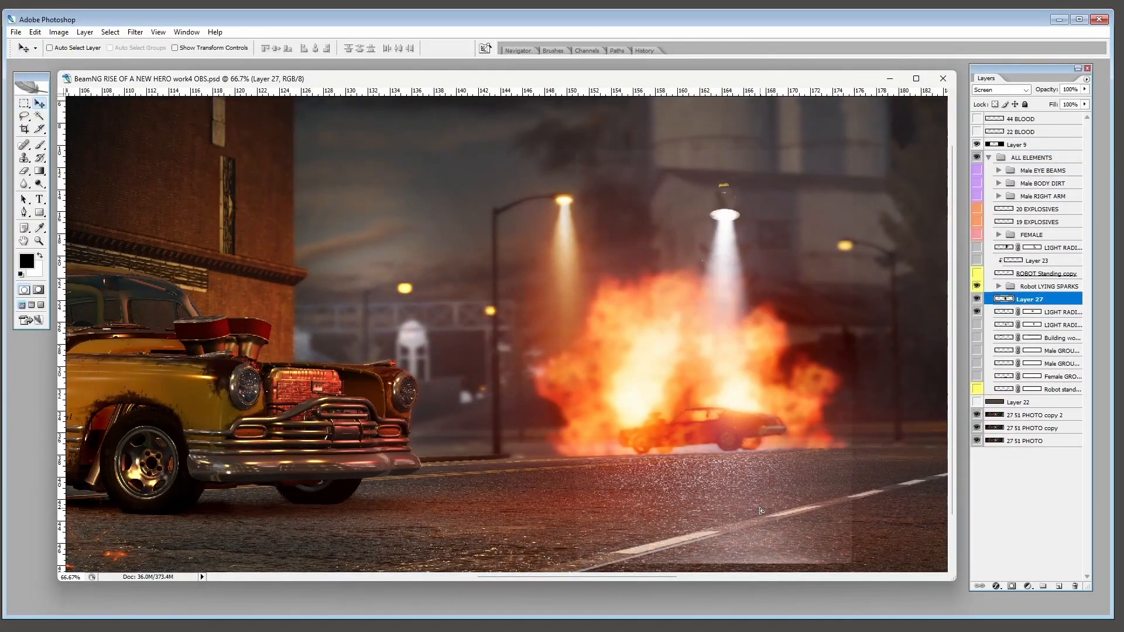
drag(761, 510, 783, 364)
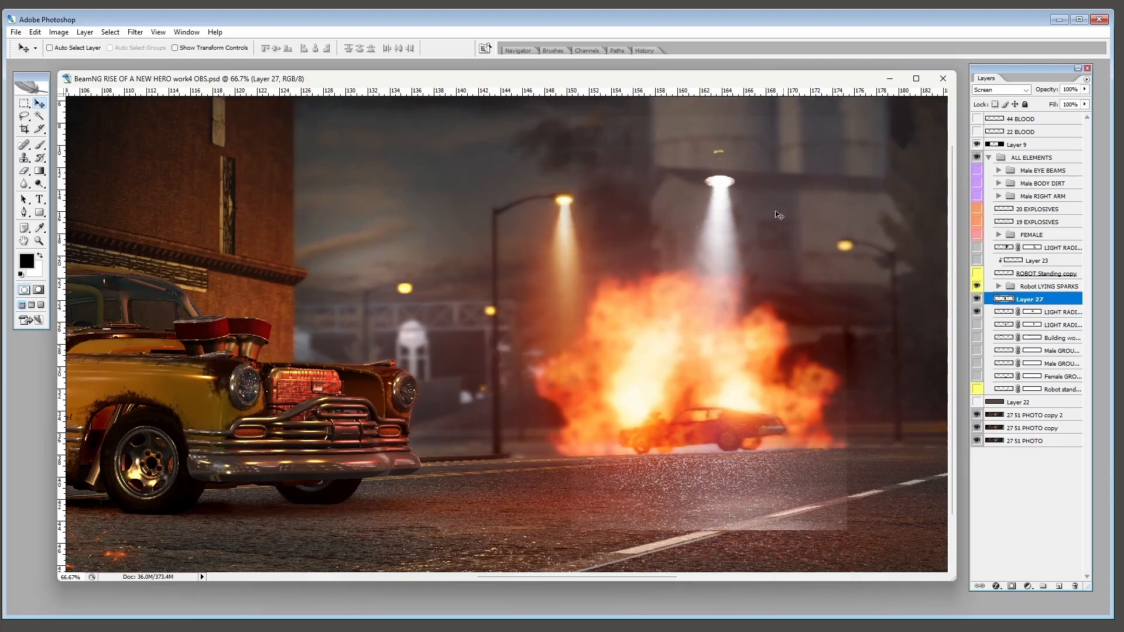
drag(779, 215, 826, 210)
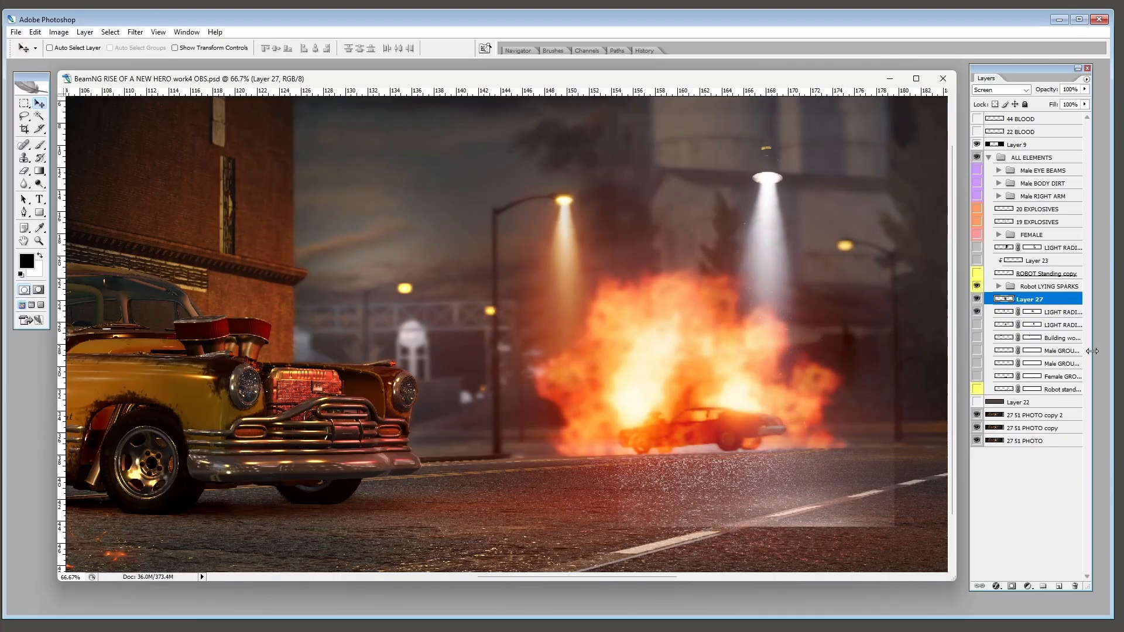
click(976, 299)
click(977, 325)
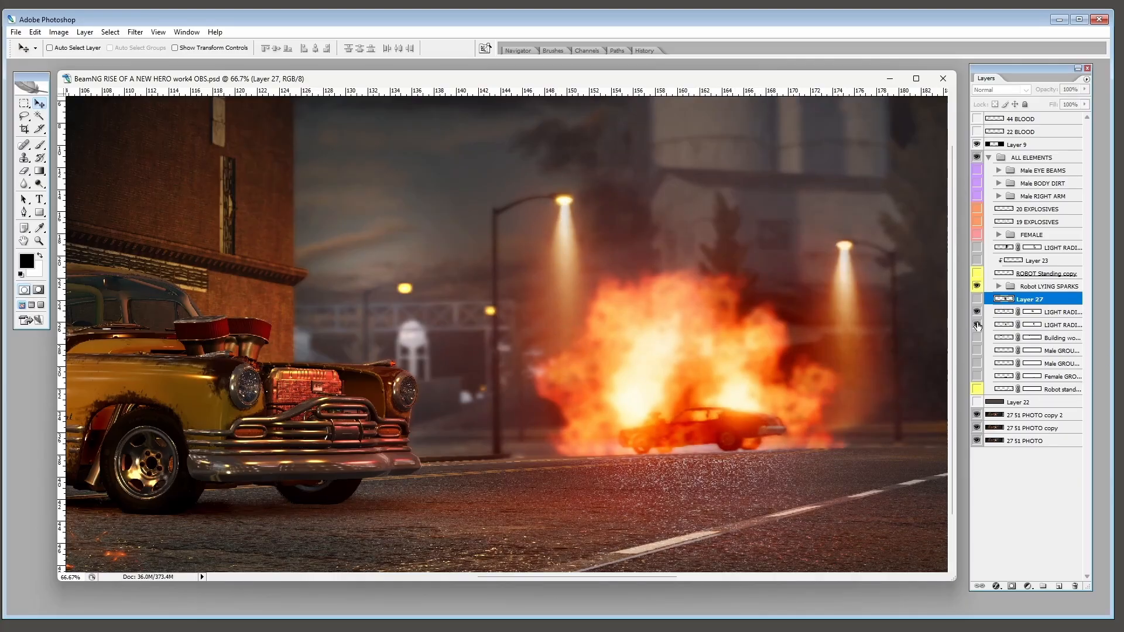
- Show the 20 EXPLOSIVES and 19 EXPLOSIVES layers to add flying debris around the burning car, and select 20 EXPLOSIVES
drag(765, 289, 429, 291)
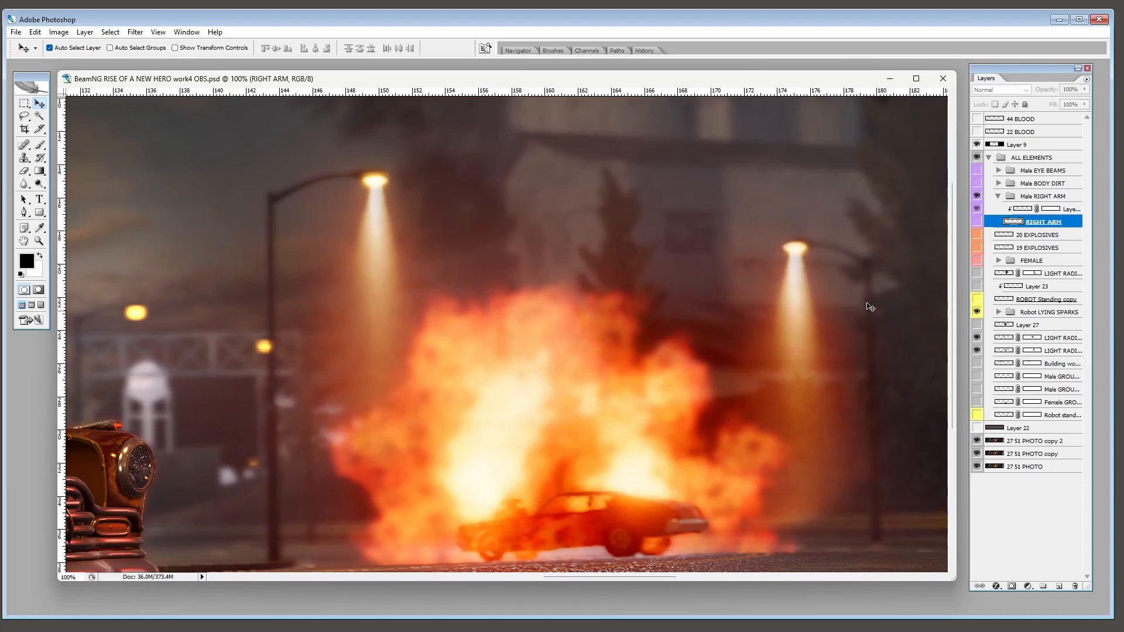
click(977, 235)
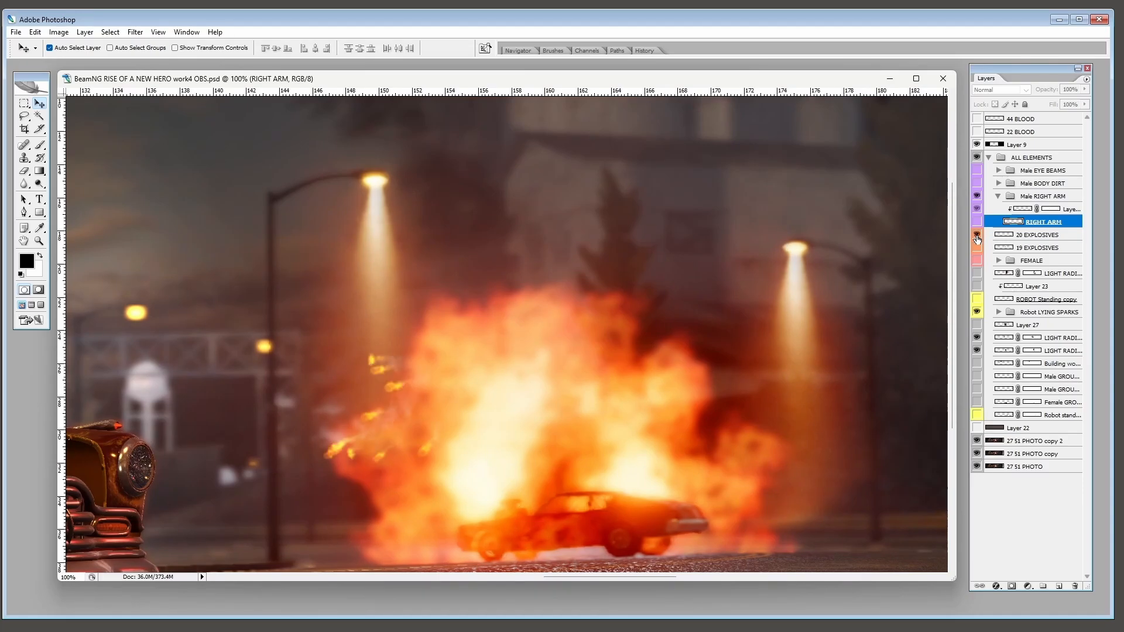
click(977, 248)
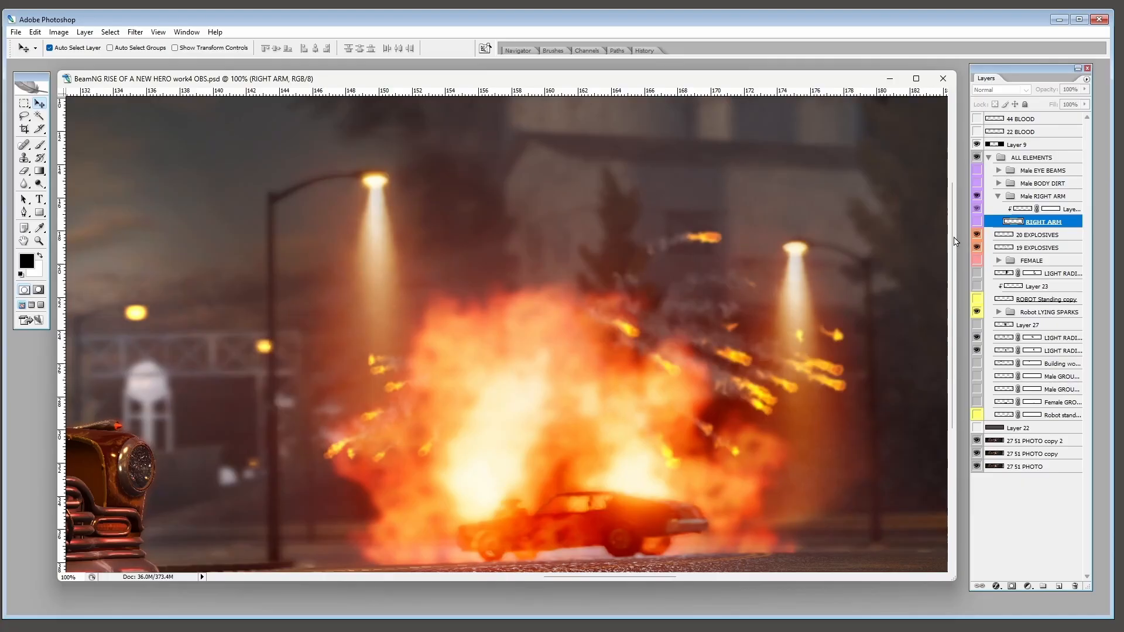
key(alt+bracketleft)
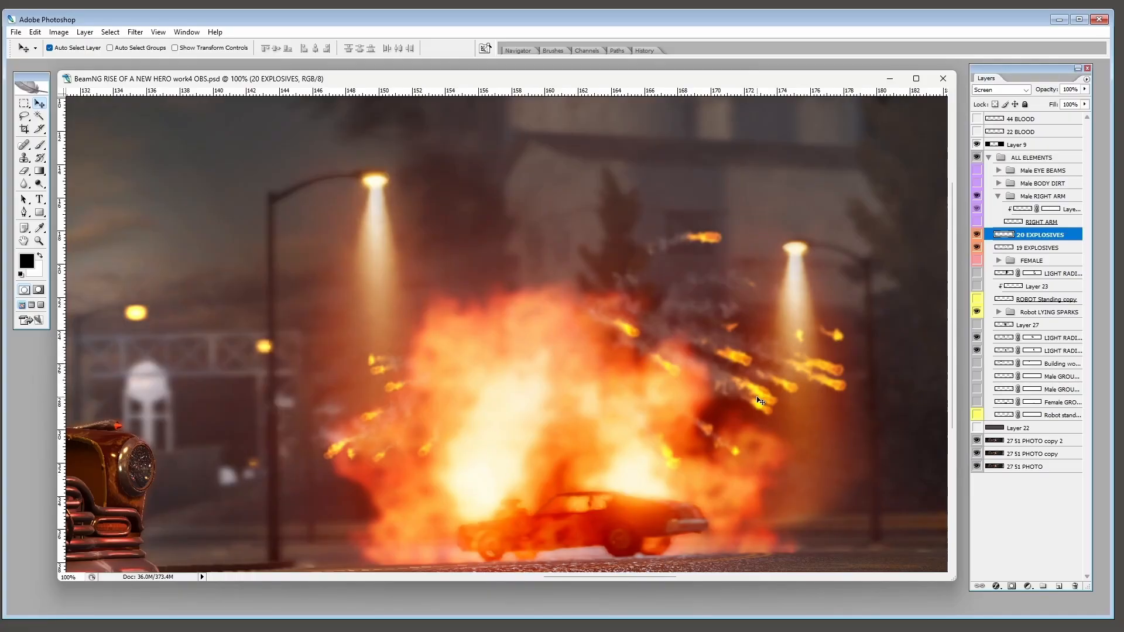
drag(759, 400, 778, 434)
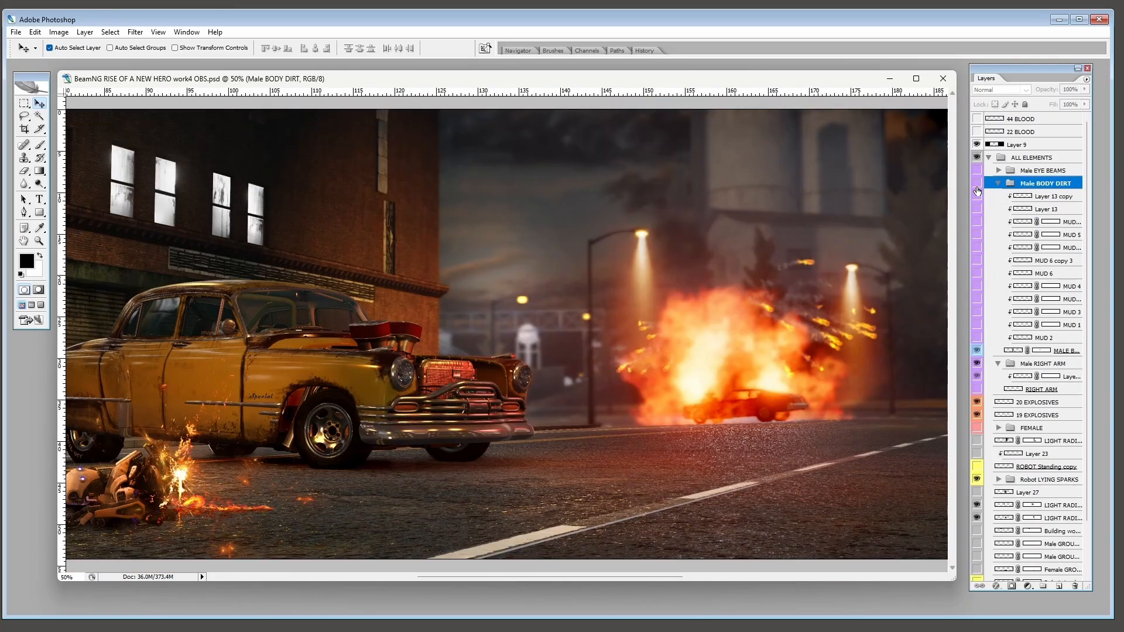
- Show the Male BODY DIRT group and its MUD 2, MUD 1 and MUD 3 layers to add the male figure and his first dirt
click(976, 184)
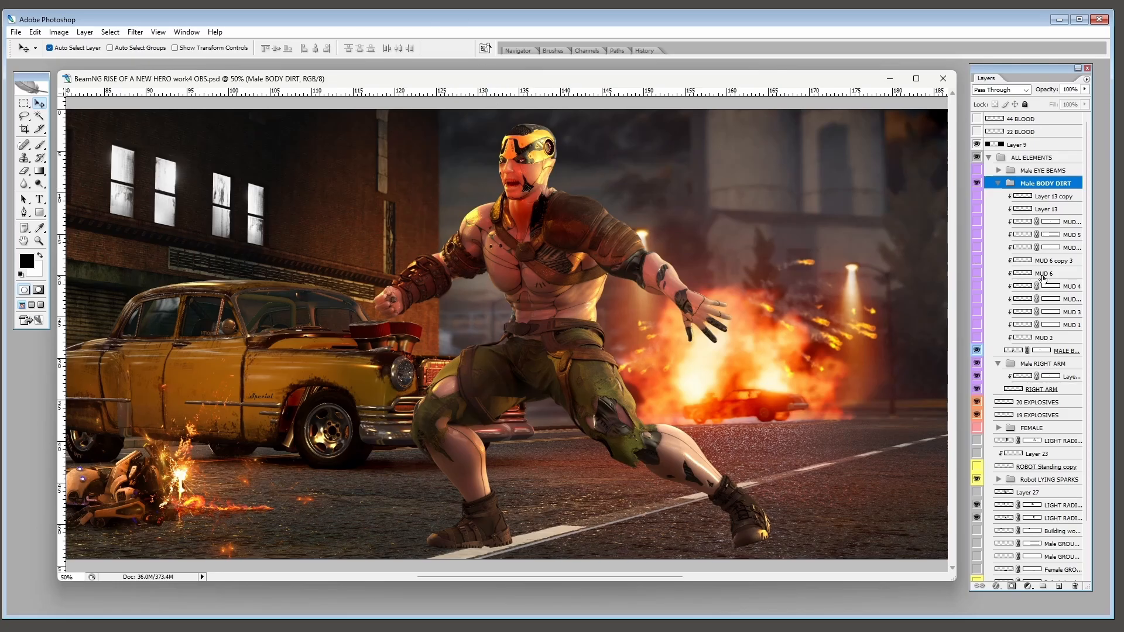
click(1045, 338)
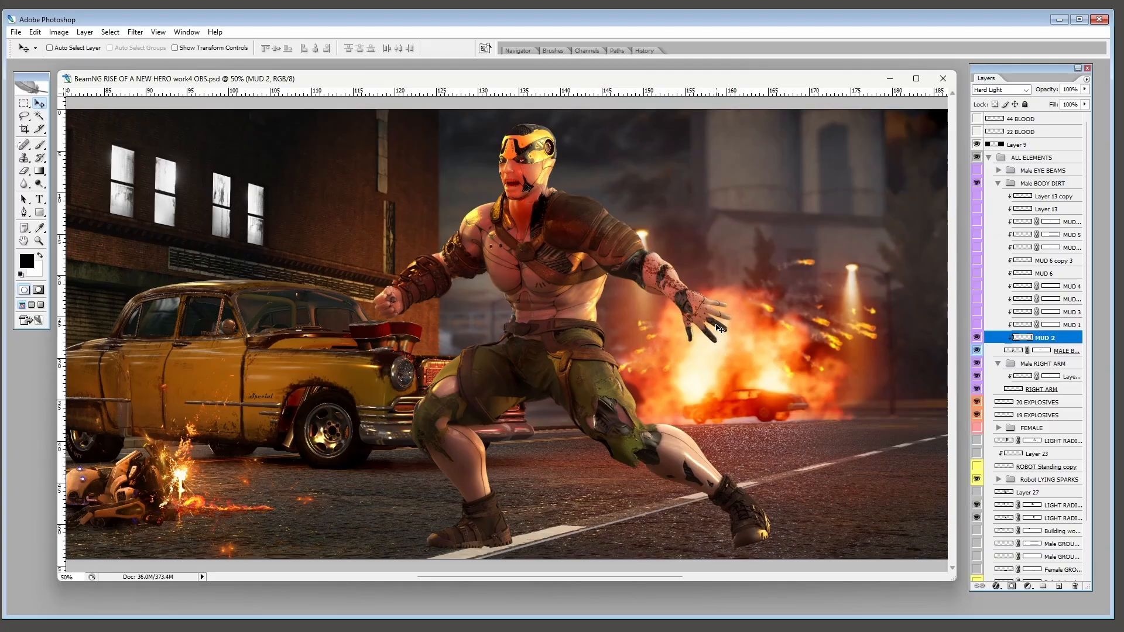
click(1022, 325)
click(976, 324)
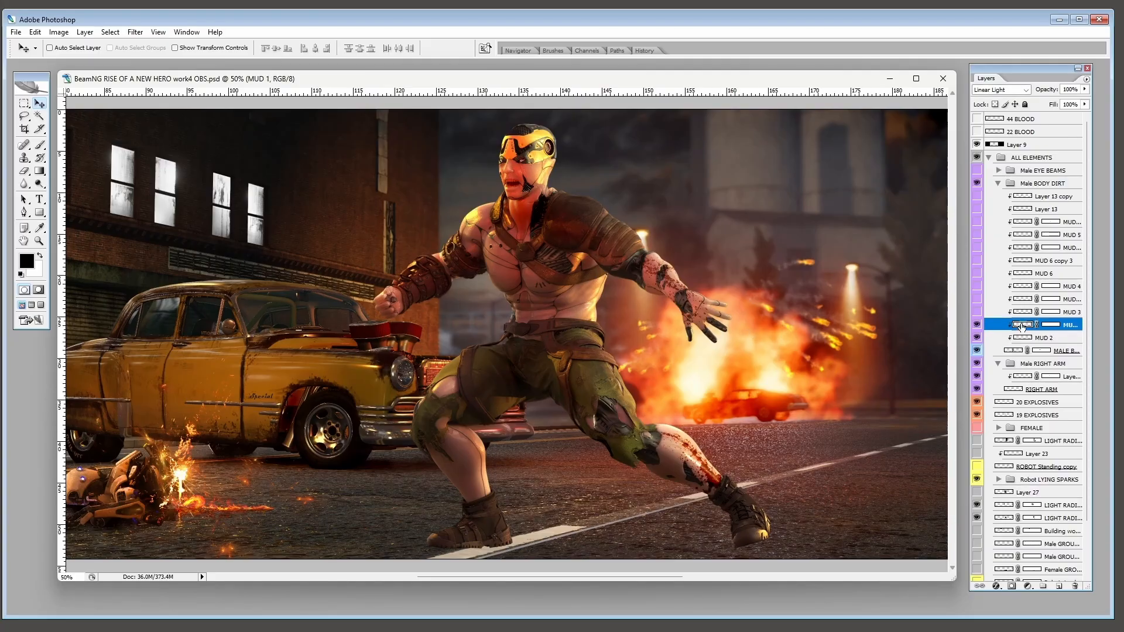
click(976, 311)
click(1016, 312)
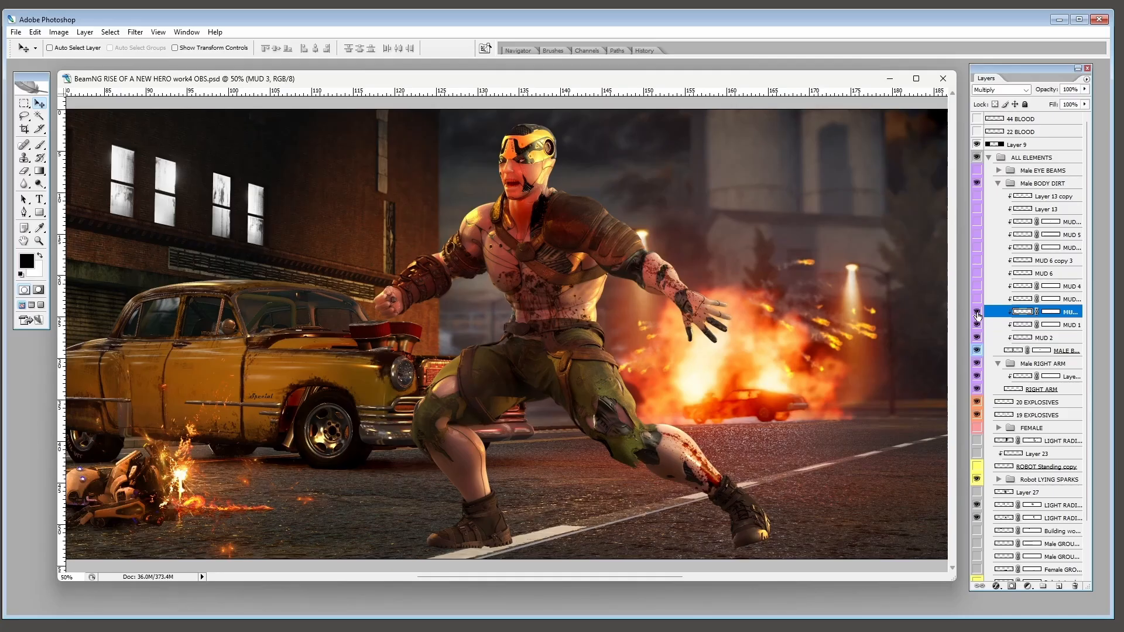
- Show the remaining Male BODY DIRT layers from MUD 3 copy up to Layer 13 copy, and select Layer 13 copy
click(1021, 299)
click(976, 299)
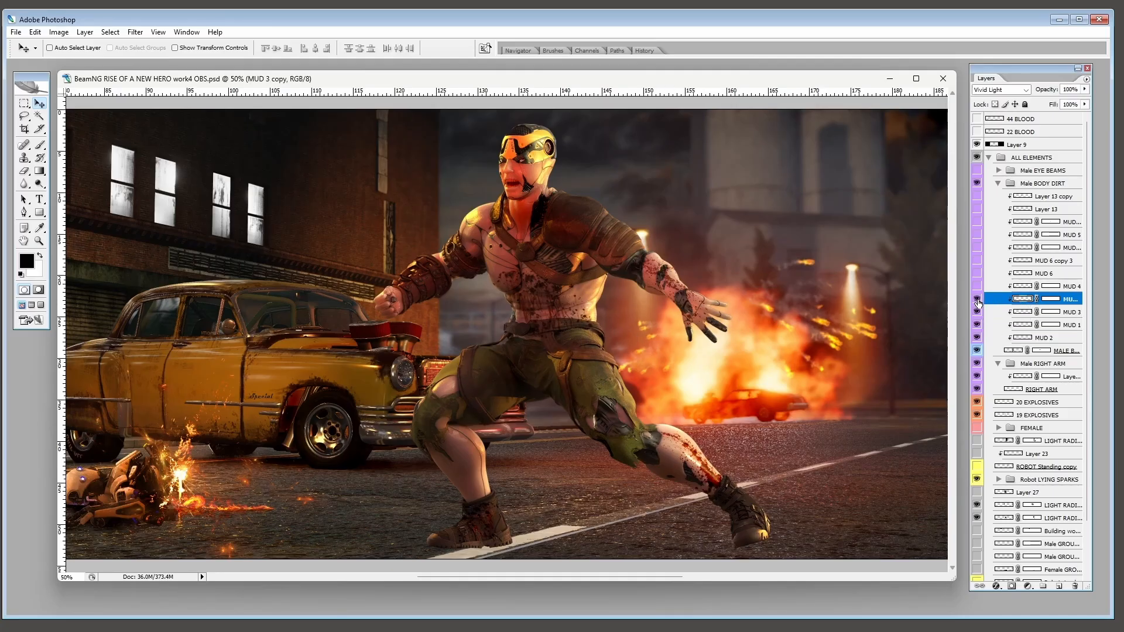
click(976, 286)
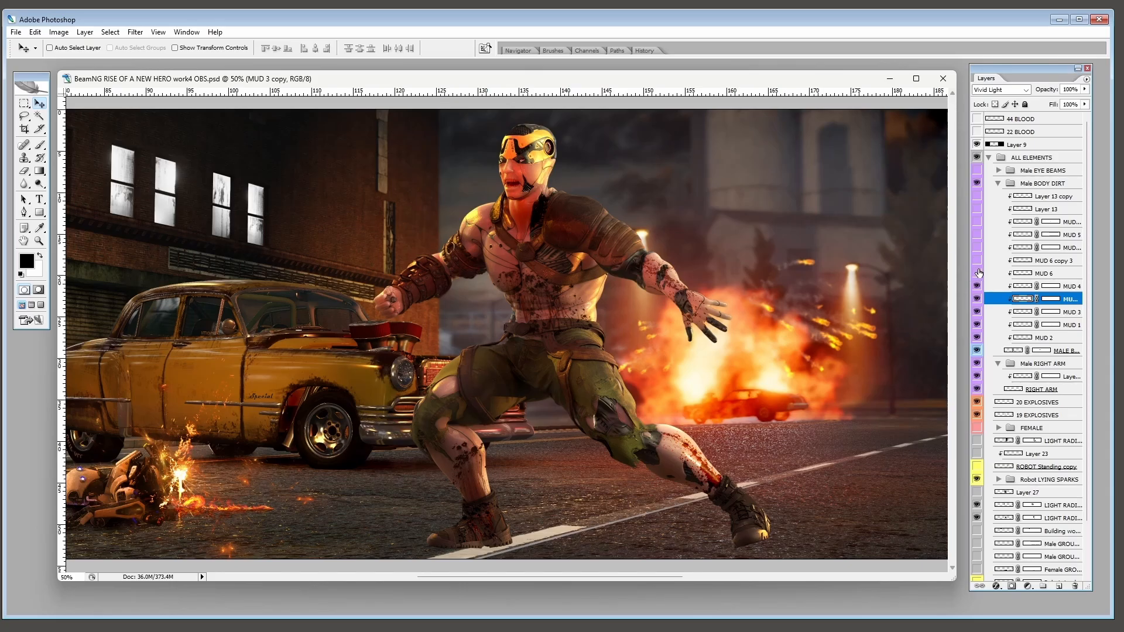
click(976, 274)
drag(977, 261, 973, 200)
click(976, 198)
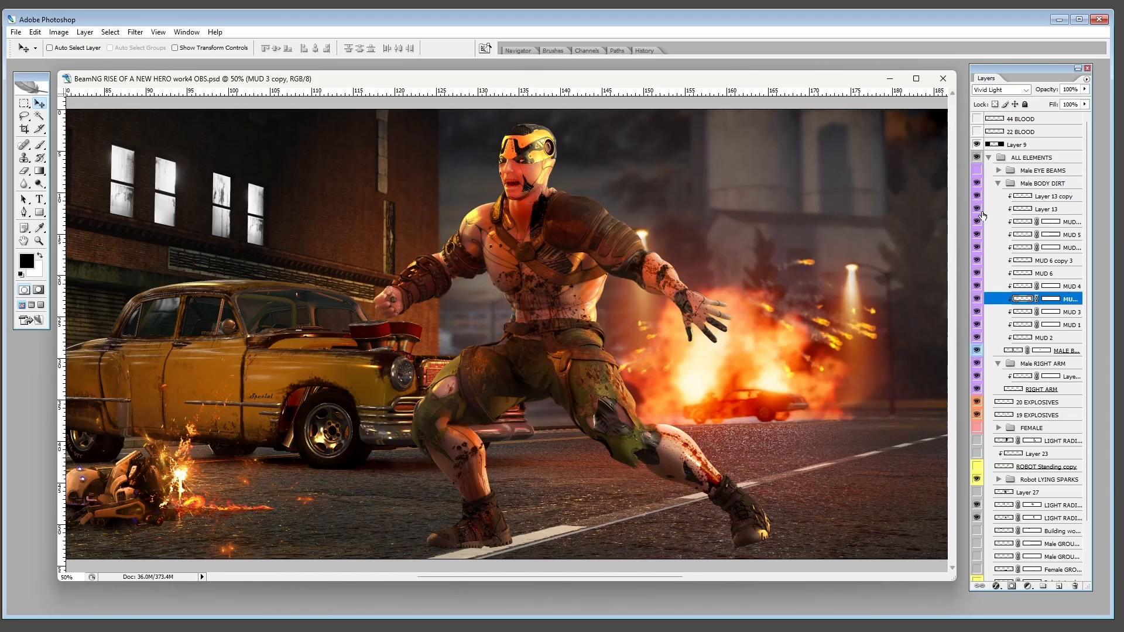
click(1061, 197)
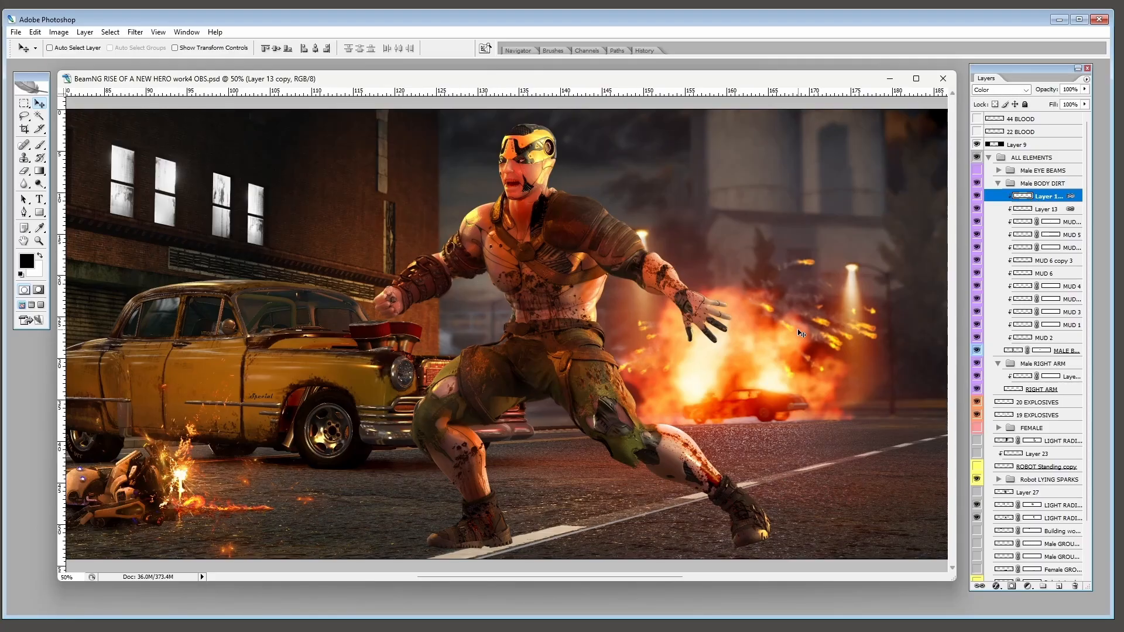
- Toggle Layer 22 on and off to view the composited elements against a plain background
scroll(1017, 214, down, 2)
click(976, 537)
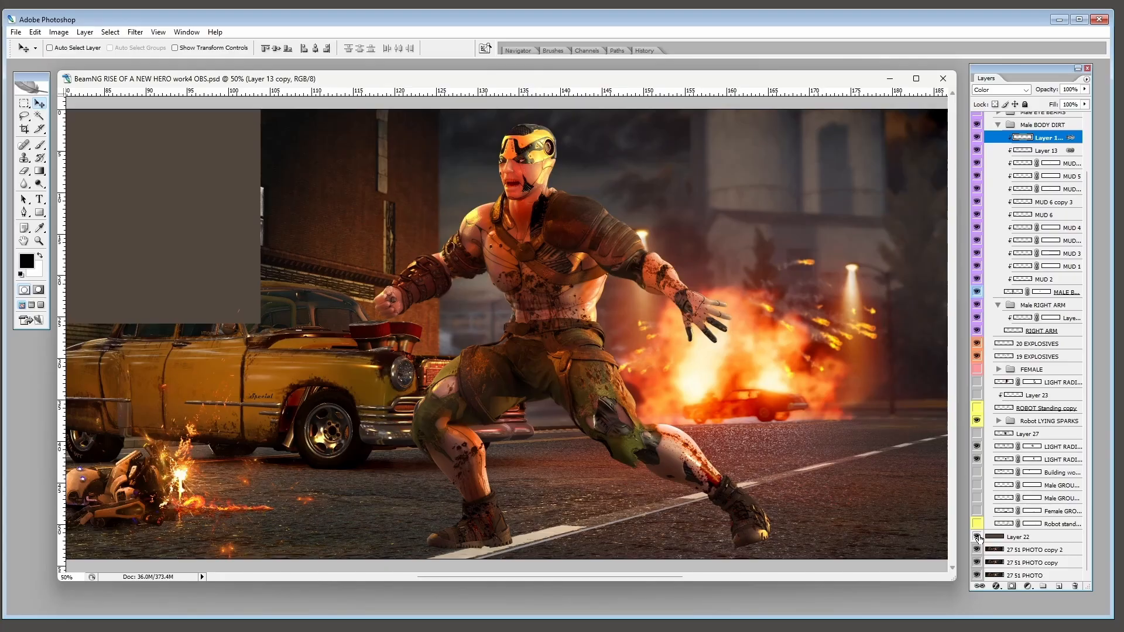
click(977, 536)
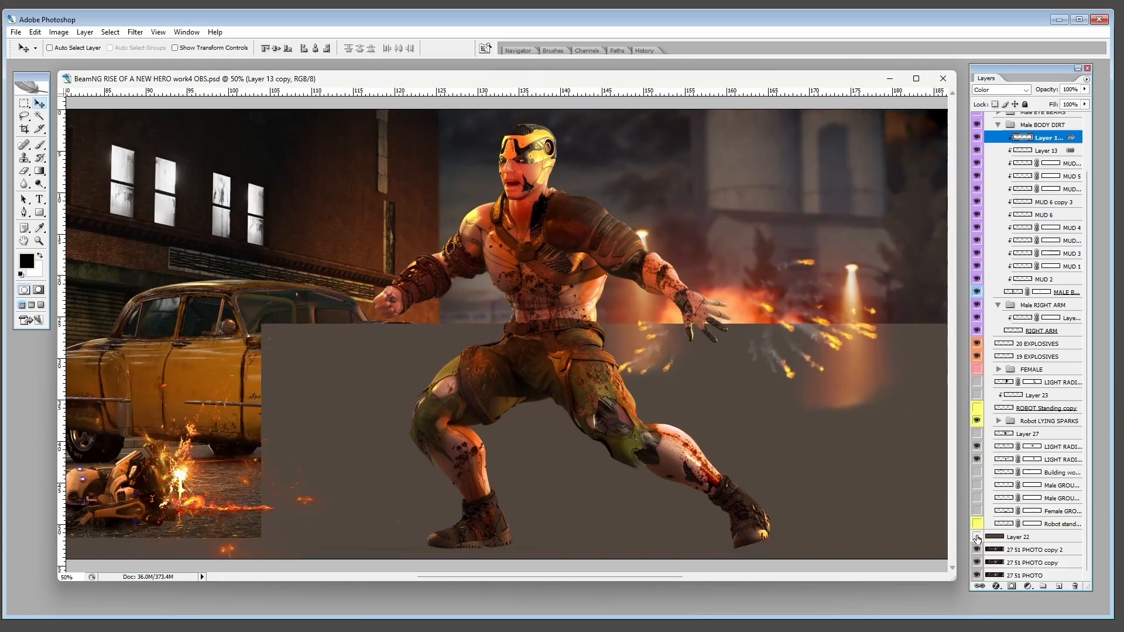
click(976, 537)
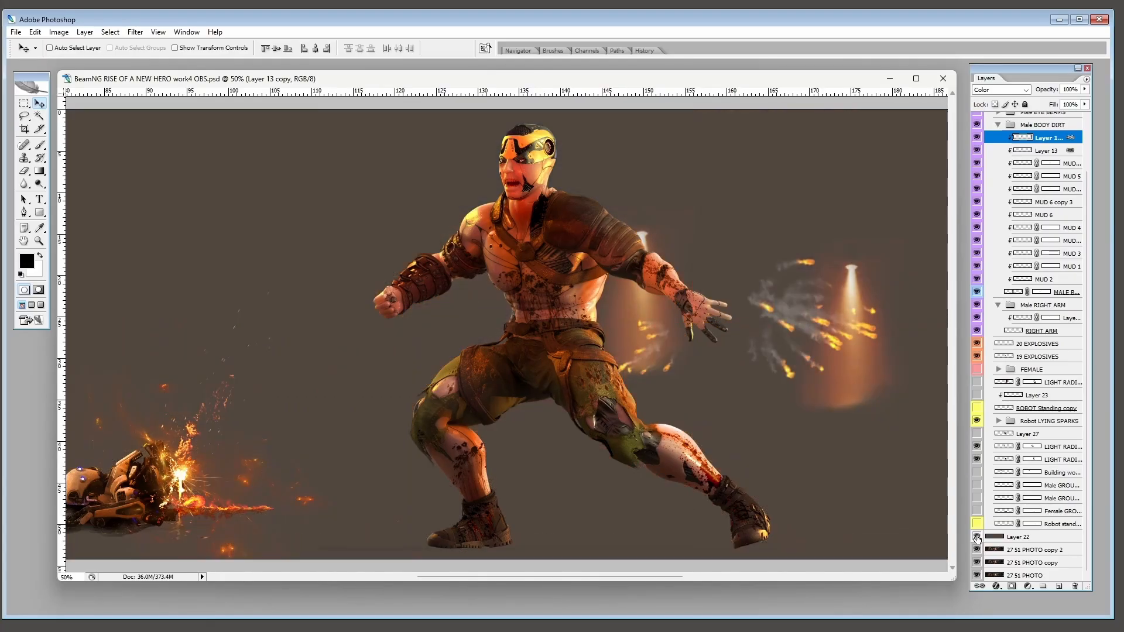
click(977, 537)
- Show the FEMALE group and expand it to reveal the lying woman's layers
click(1051, 370)
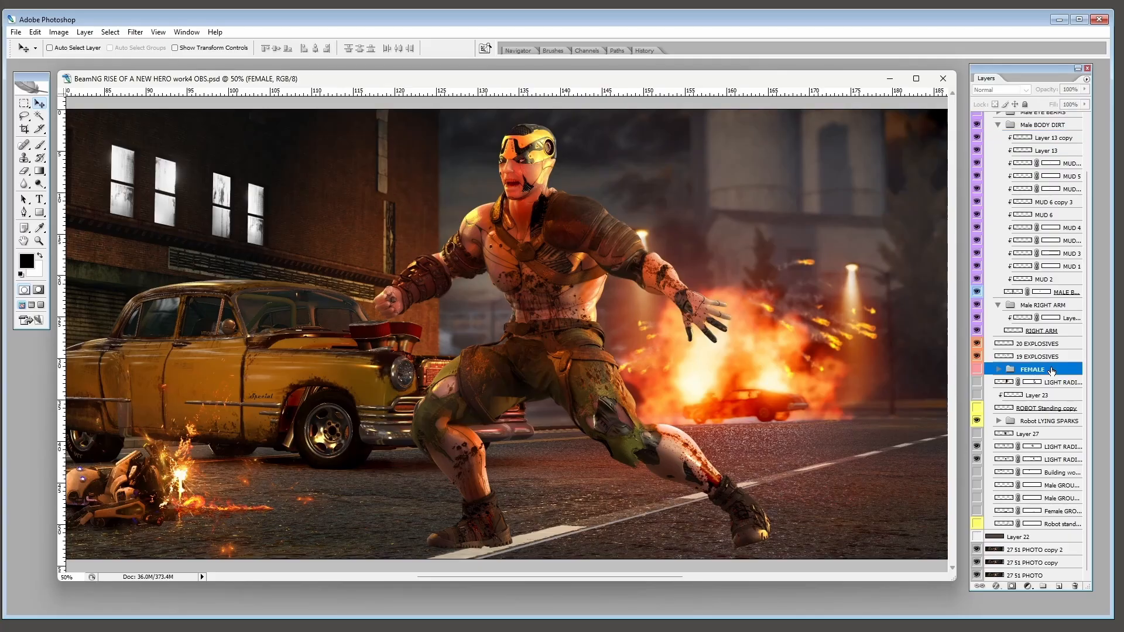
click(976, 370)
click(999, 370)
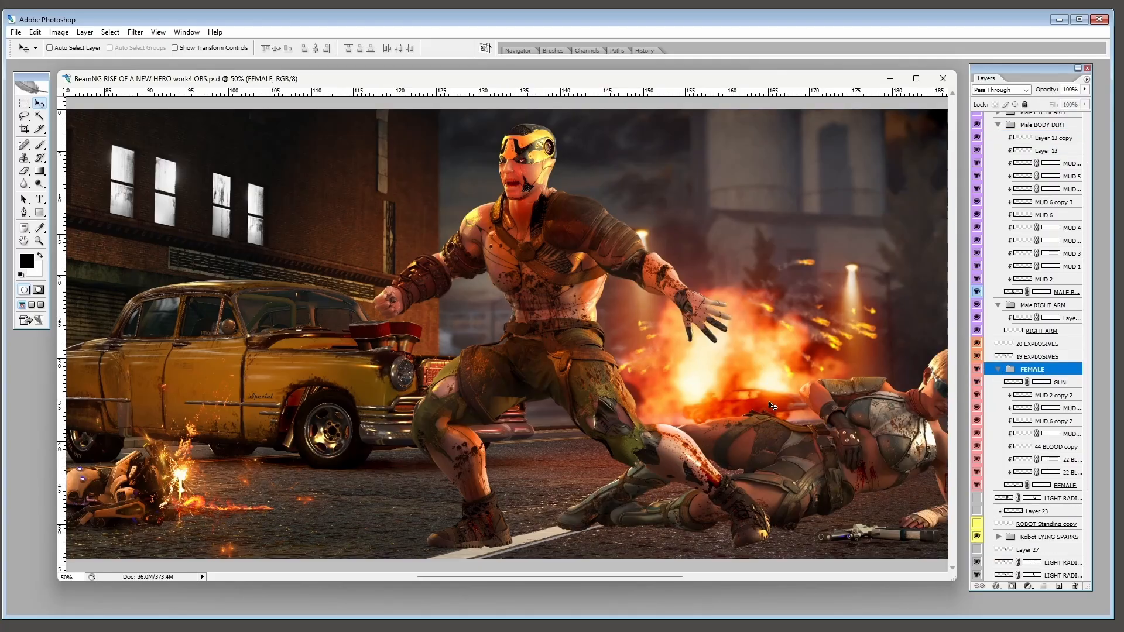
drag(773, 406, 601, 345)
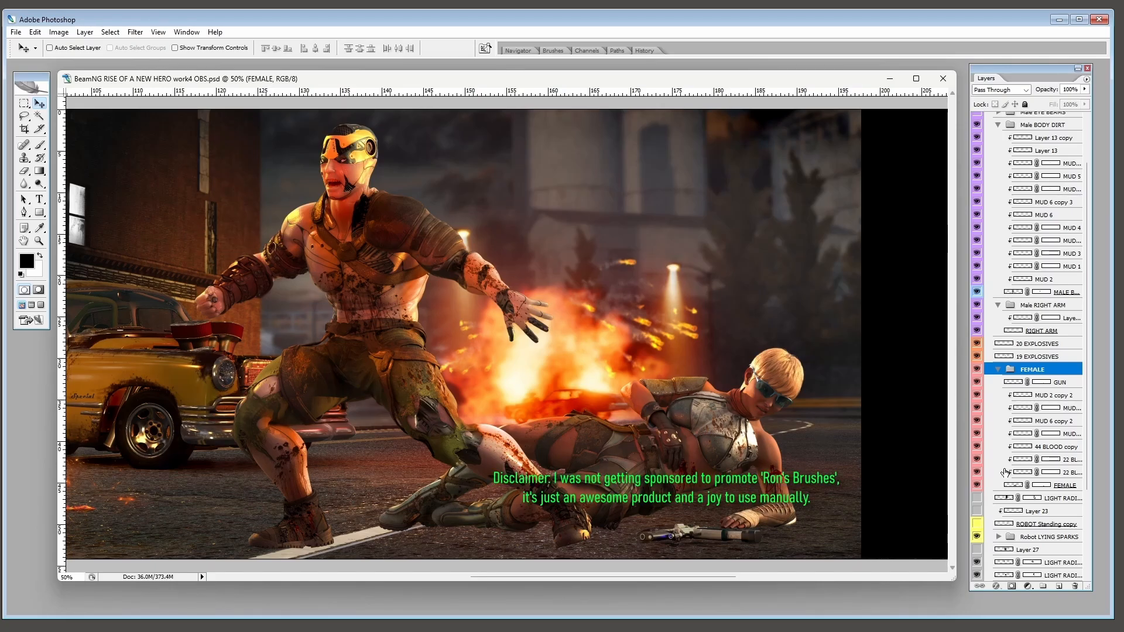
- Hide the layers above 22 BLOOD copy in the FEMALE group, up to GUN, to isolate the woman's first arm wound
click(1022, 471)
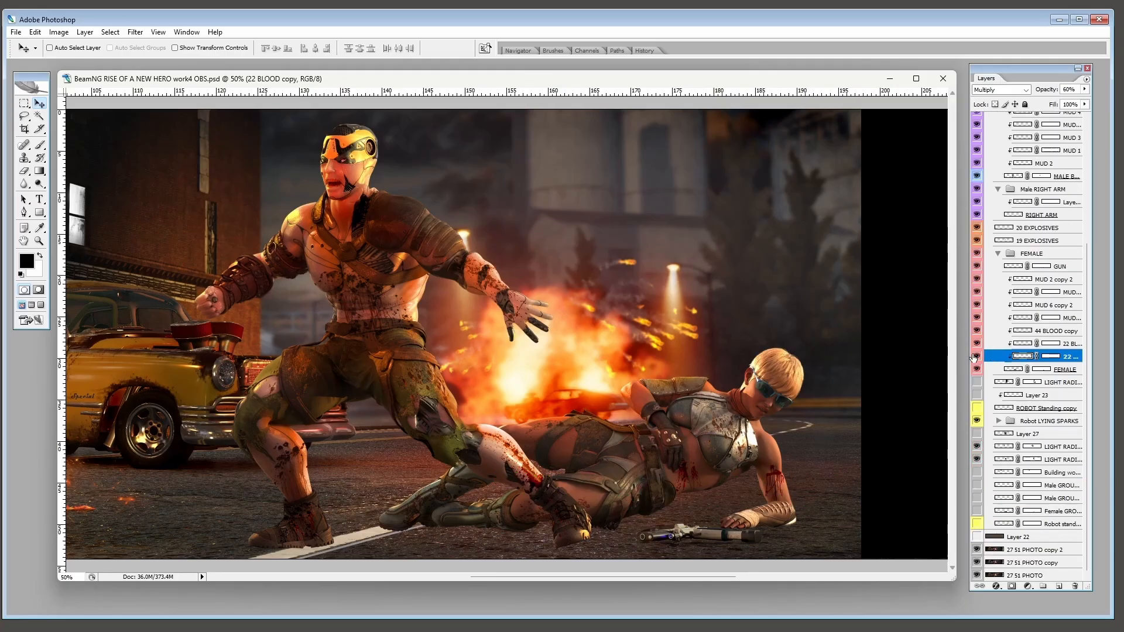
drag(975, 357, 976, 265)
click(977, 356)
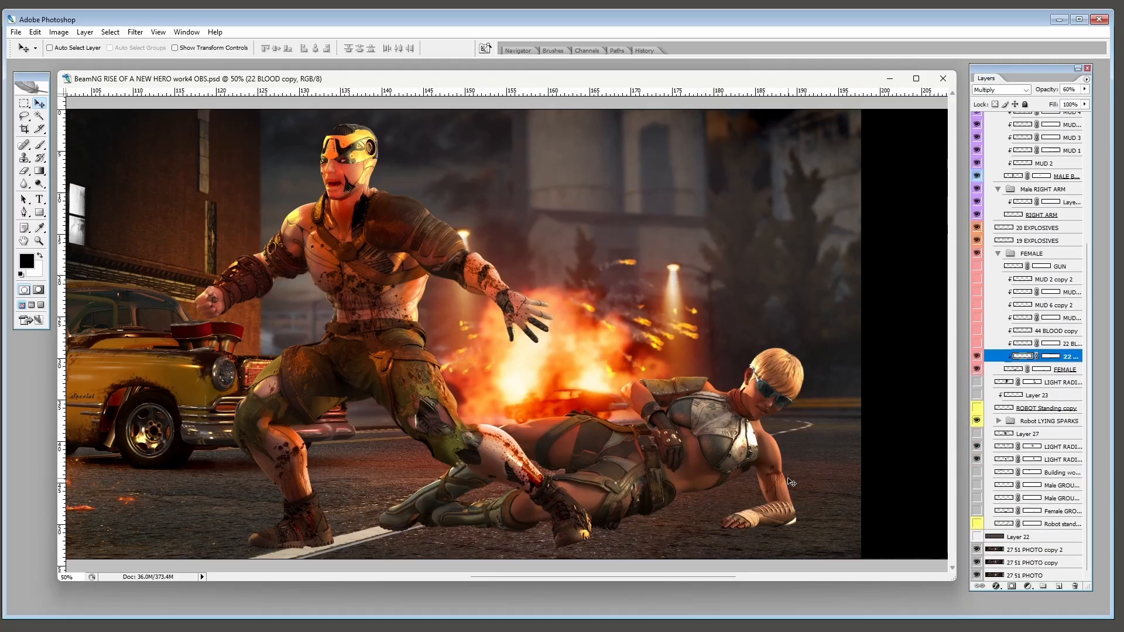
key(ctrl+plus)
key(ctrl+plus)
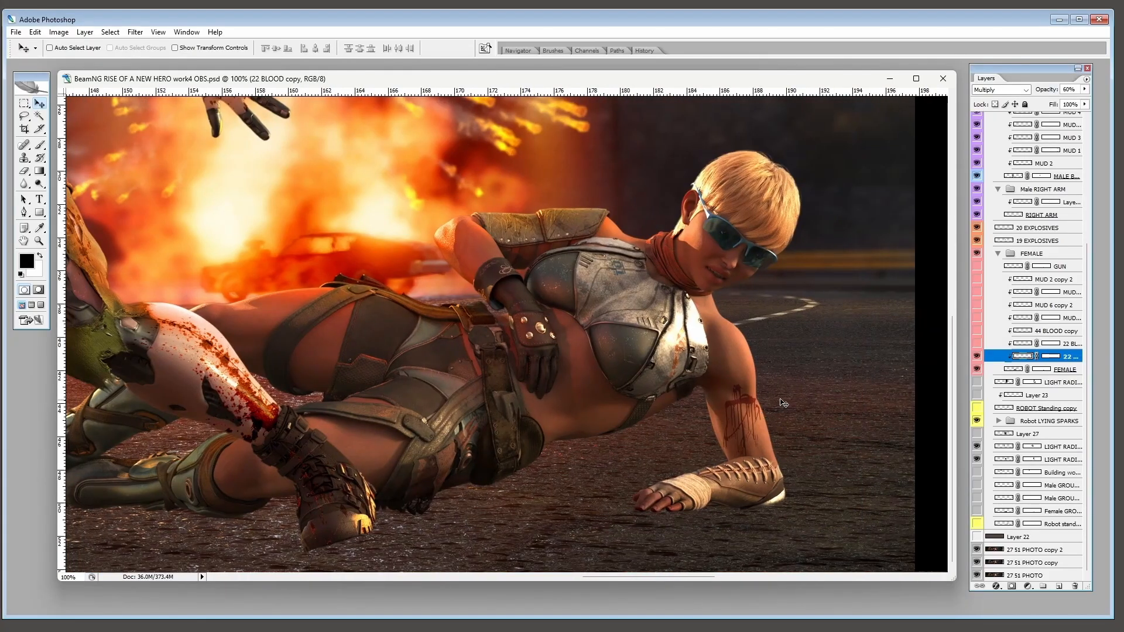
- Show 22 BLOOD copy 2, 44 BLOOD copy, the mud layers up to MUD 2 copy 2 and GUN in the FEMALE group
click(976, 344)
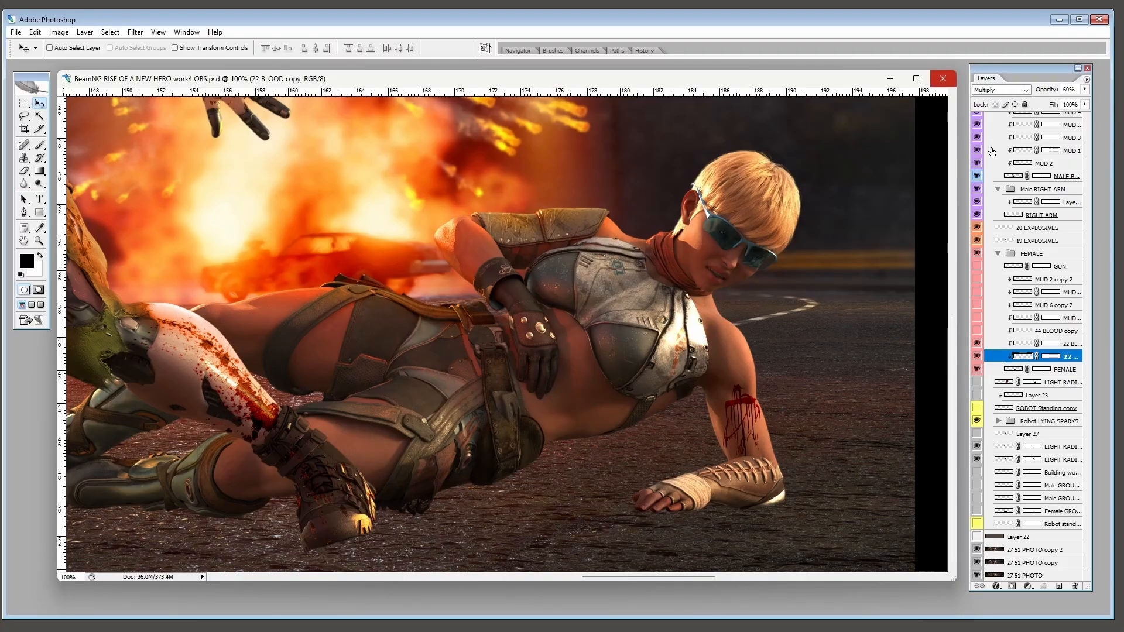
click(996, 345)
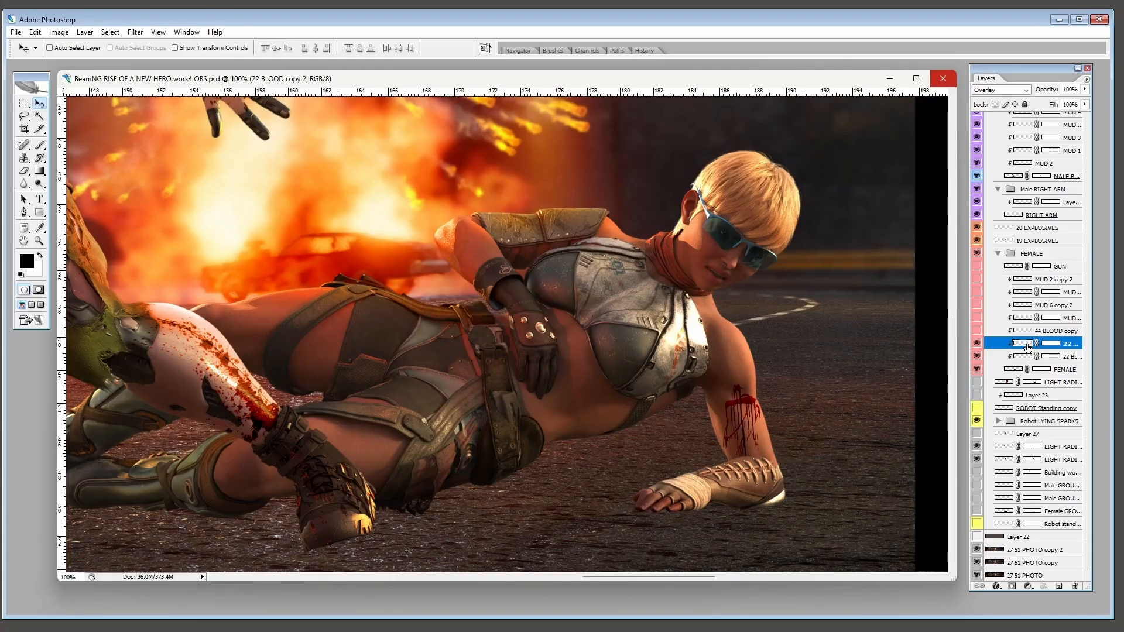
click(976, 331)
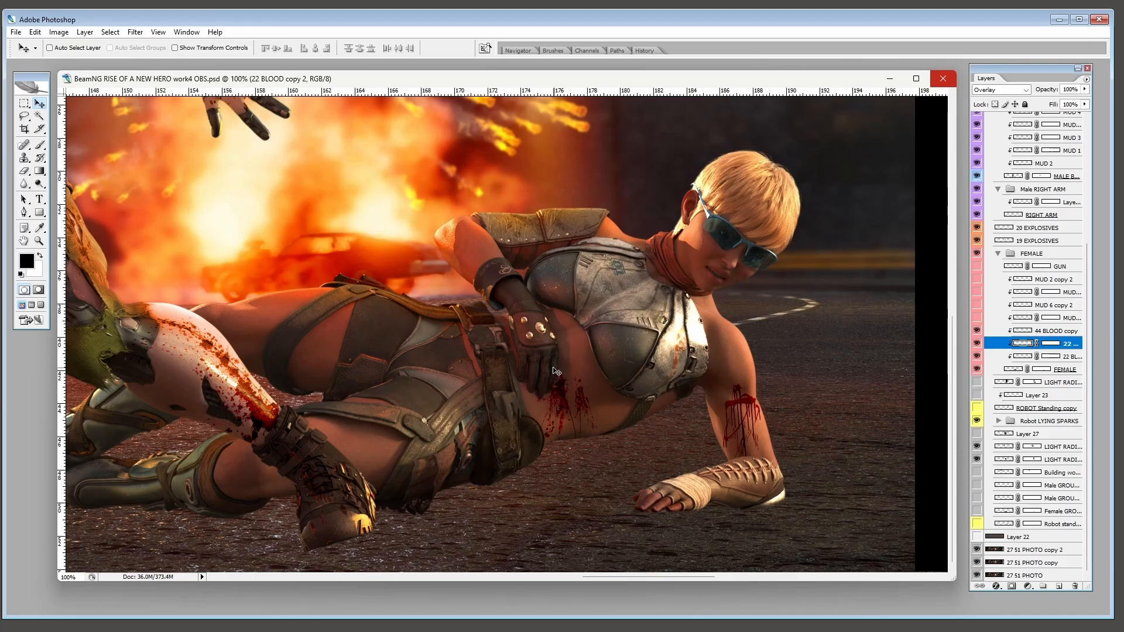
click(977, 319)
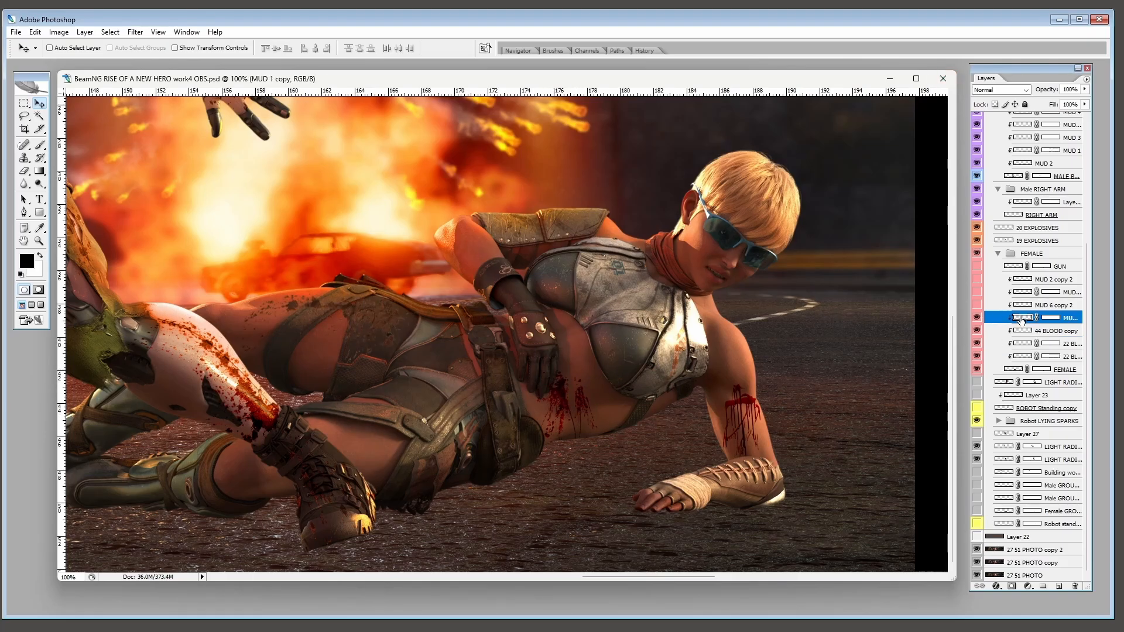
drag(433, 371, 401, 370)
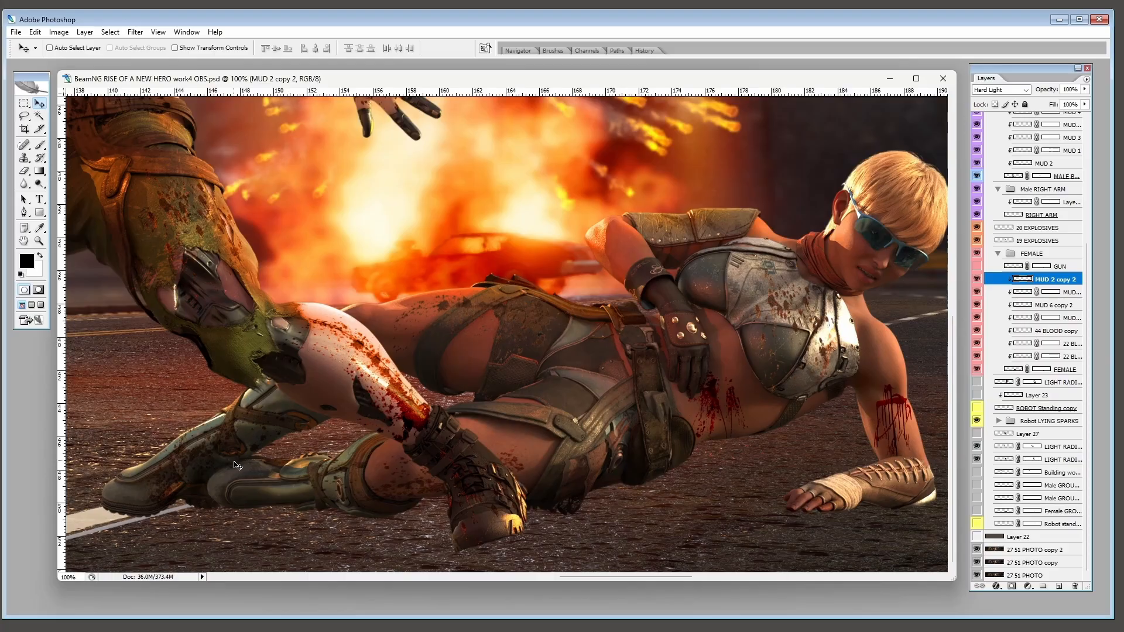
drag(760, 367, 638, 367)
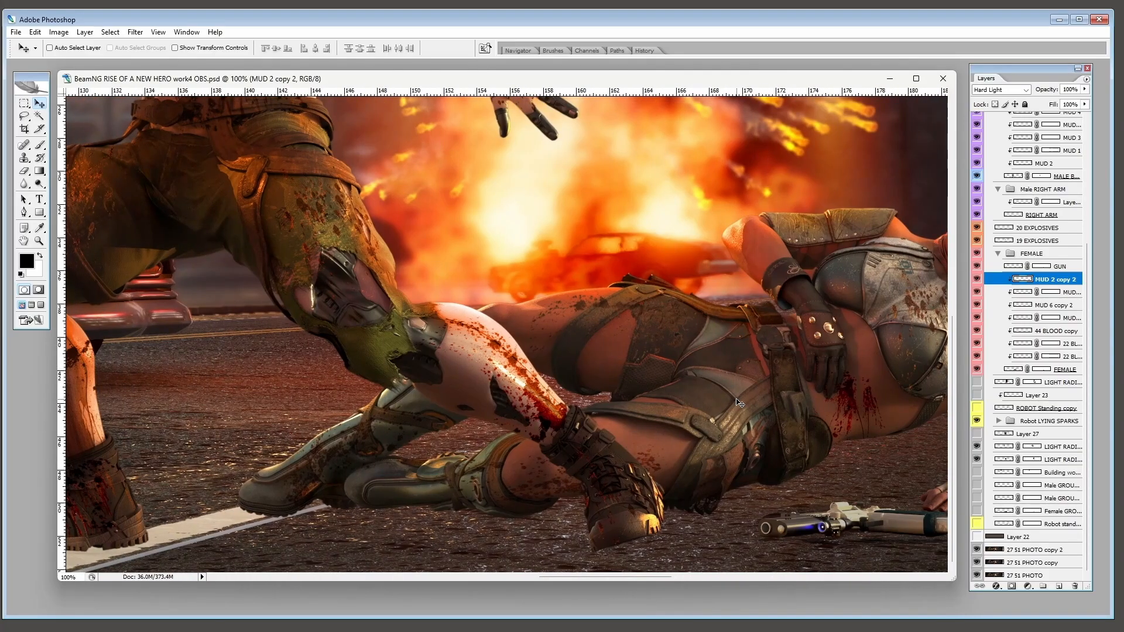
- Examine the ground around the lying robot, the male figure and the woman across the whole scene
key(ctrl+minus)
drag(399, 339, 557, 305)
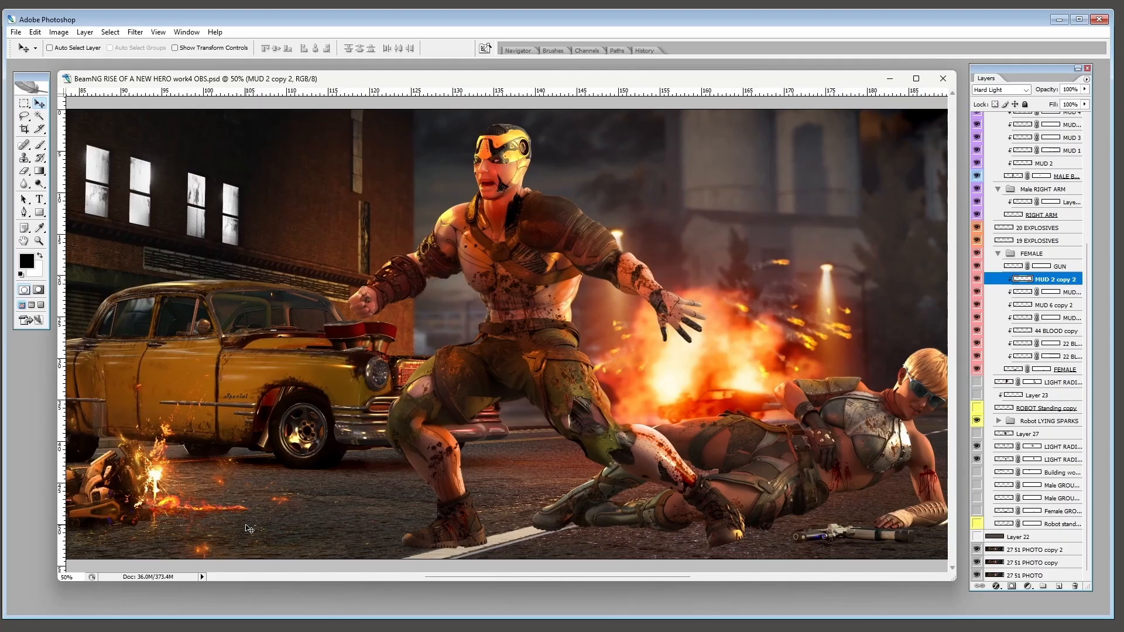
drag(365, 468, 506, 450)
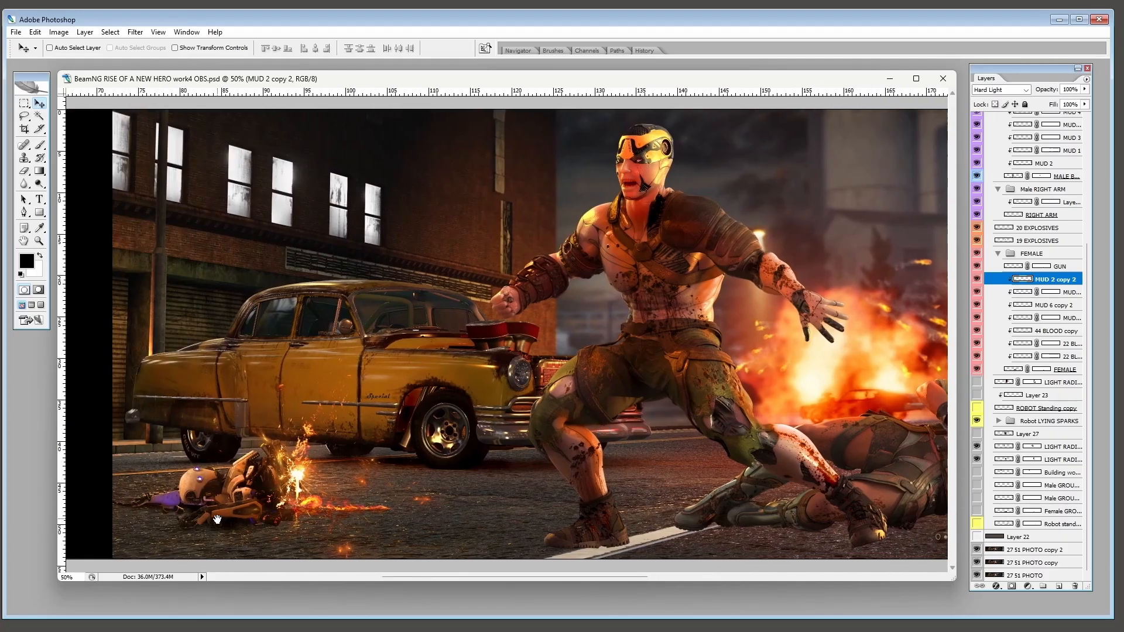
drag(861, 474, 557, 334)
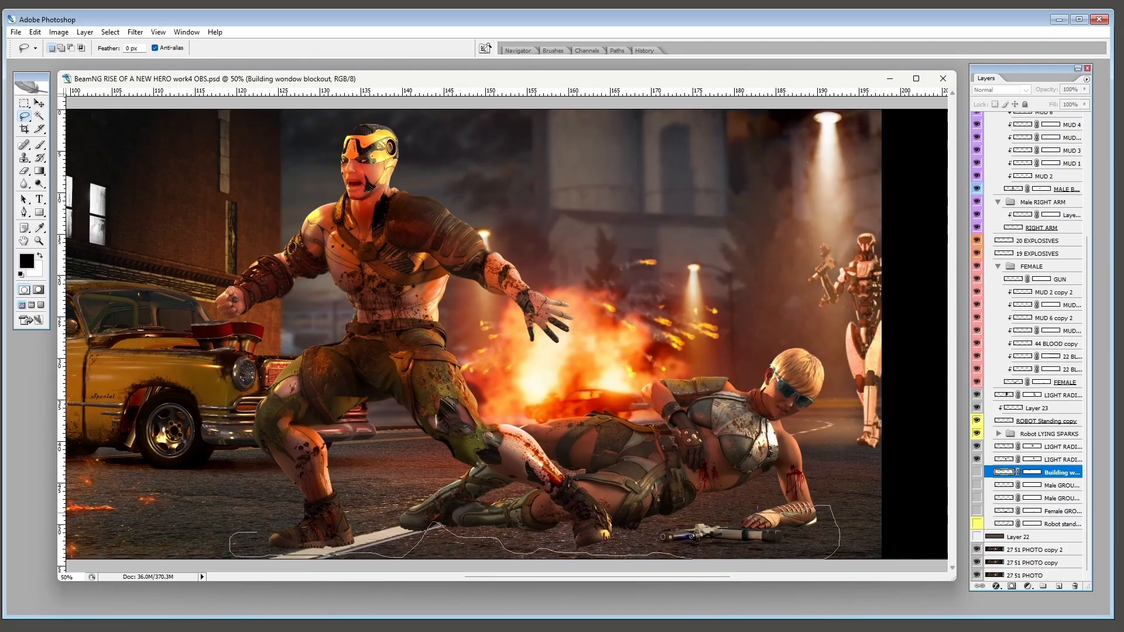
- Outline the ground beneath the figures, clear the selection, and show both Male GROUND layers and the Female GROUND layer
mouse_move(757, 515)
mouse_down()
mouse_move(447, 502)
mouse_move(296, 528)
mouse_up()
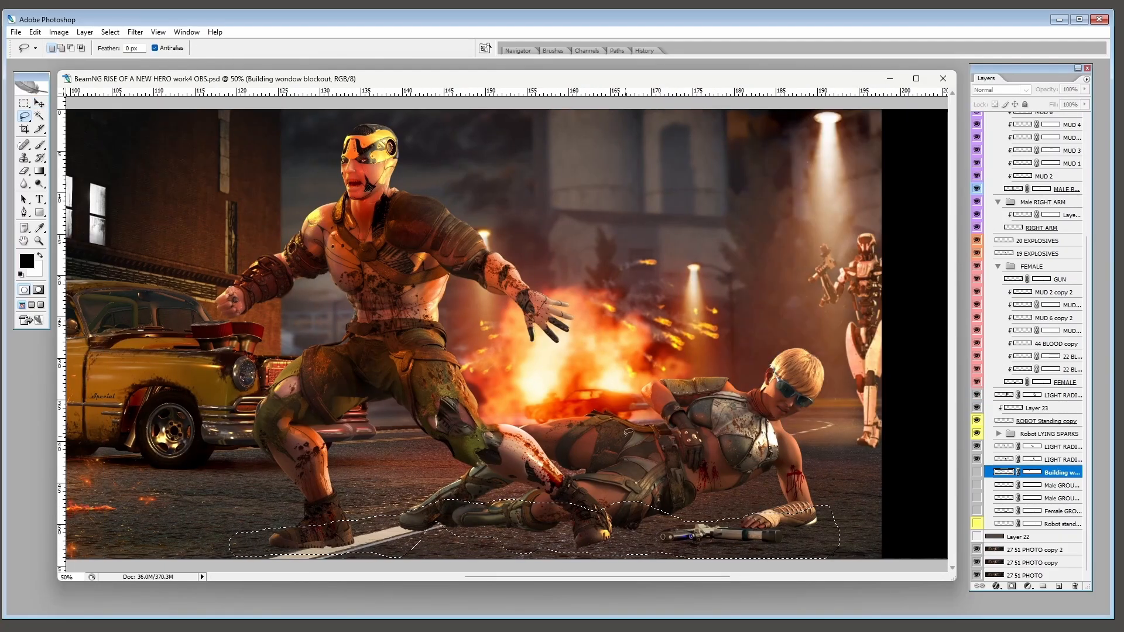
key(ctrl+d)
click(977, 473)
drag(977, 474, 977, 498)
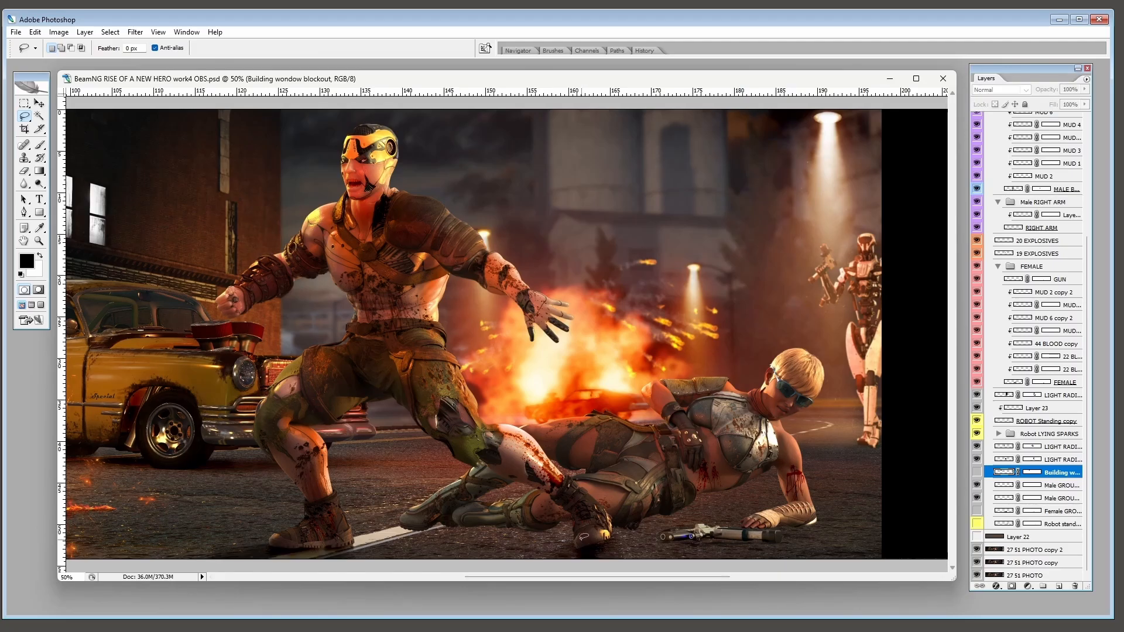
click(977, 511)
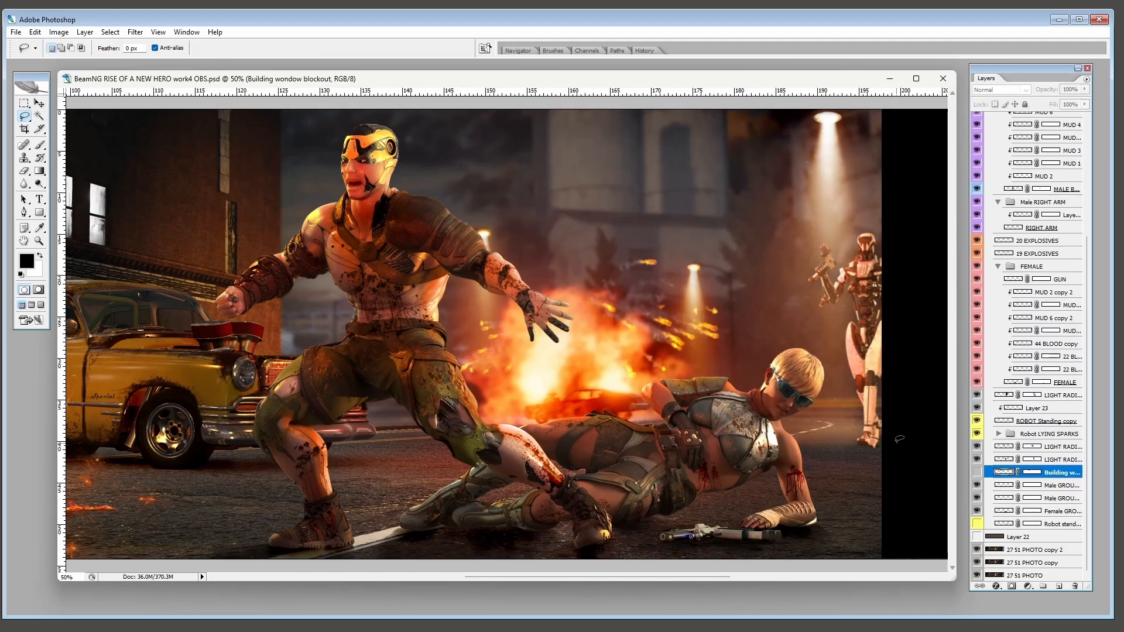
- Show the Building wondow blockout layer to cover the building's windows behind the car
drag(414, 143, 437, 143)
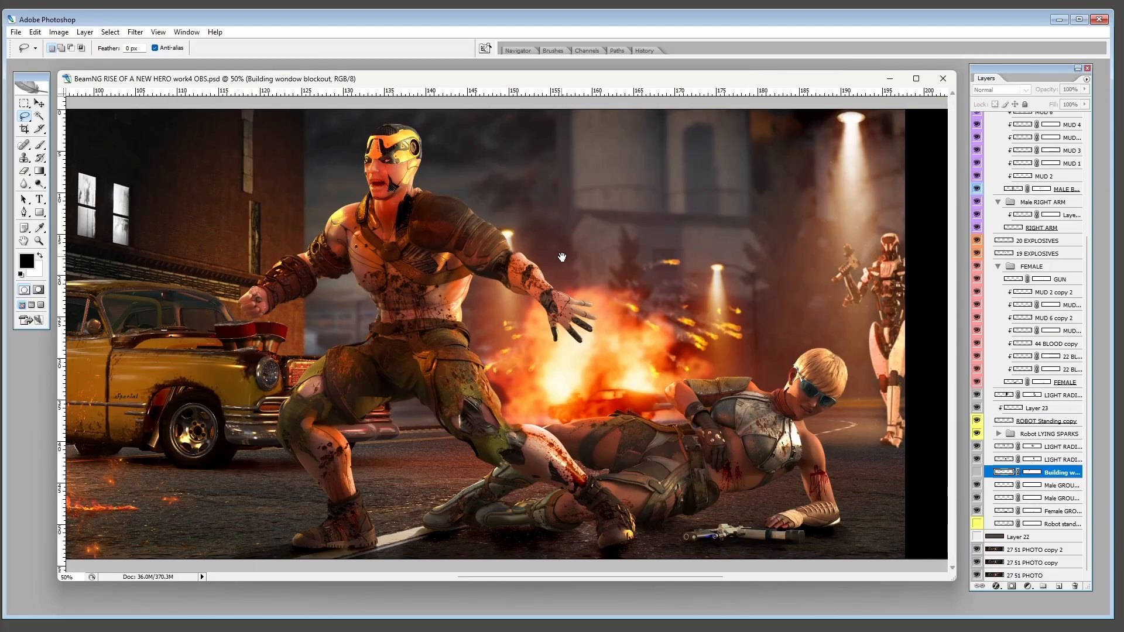
drag(560, 266, 802, 270)
click(977, 471)
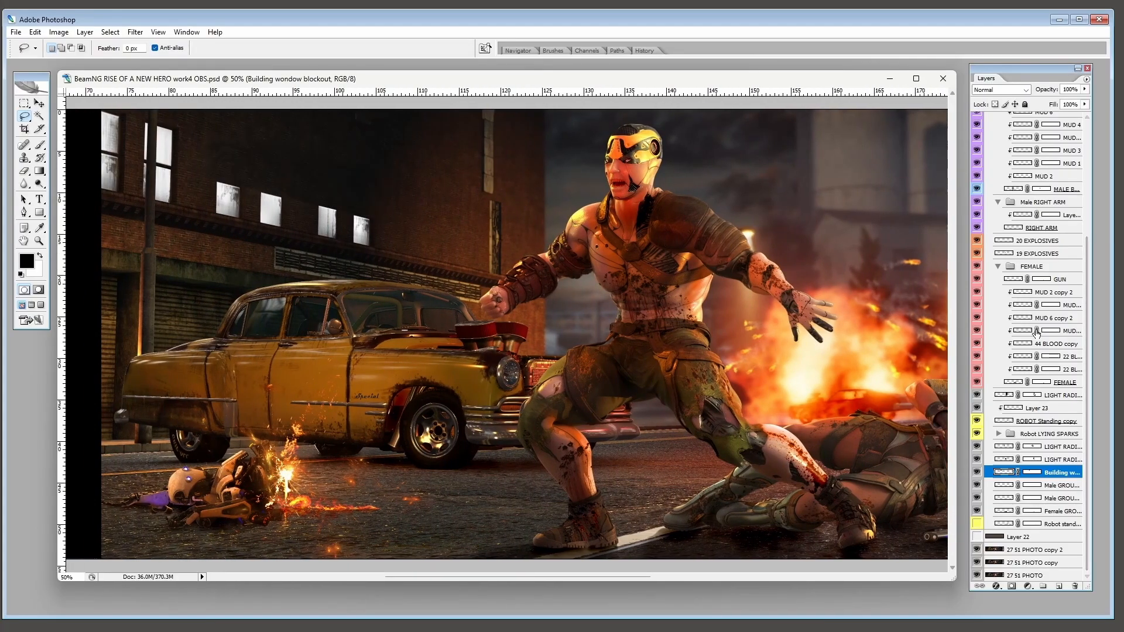
- View the flares in Rons Sci-Fi Optical Flares 1.psd, activate the Move tool and move that document out of the way
scroll(1036, 333, up, 8)
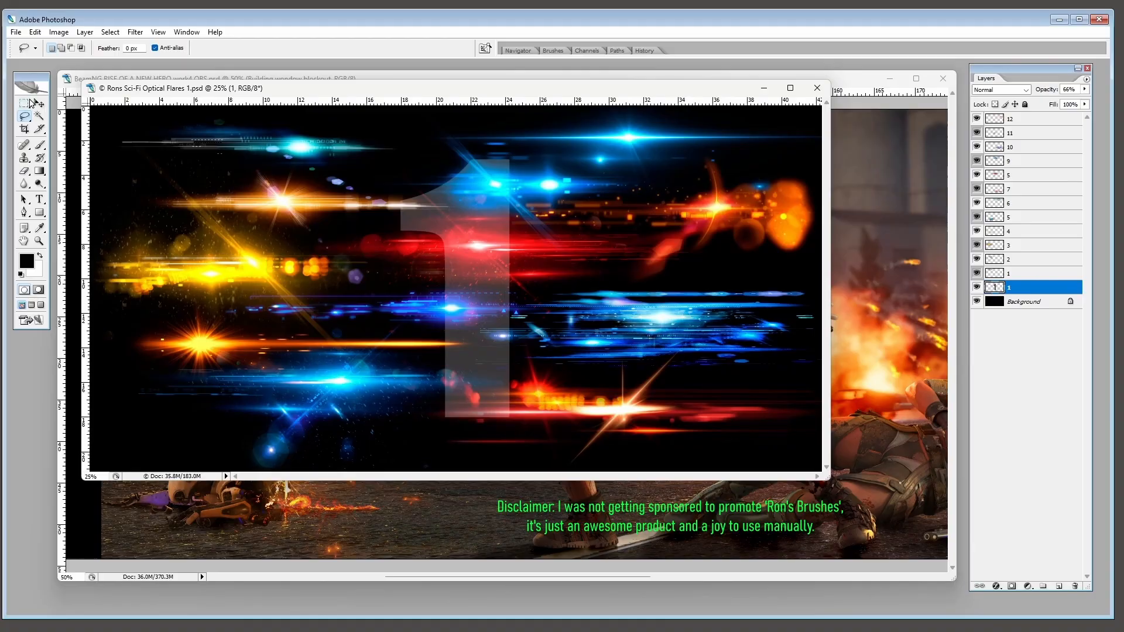
click(40, 104)
drag(393, 92, 1103, 117)
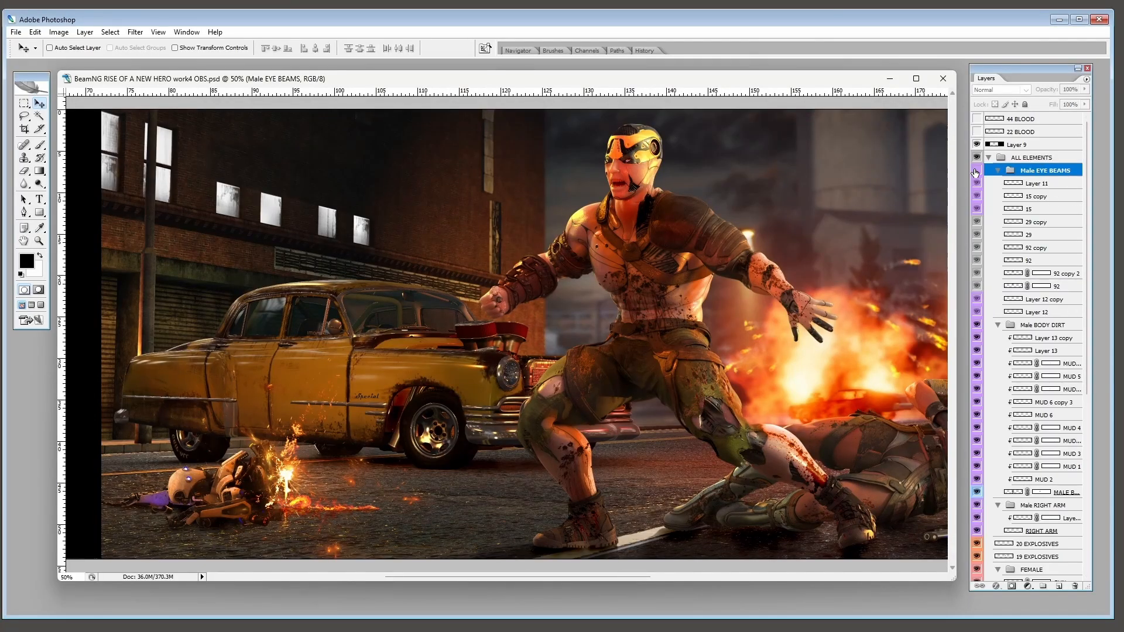
- Show the Male EYE BEAMS group and hide every layer in it below Layer 11
click(977, 170)
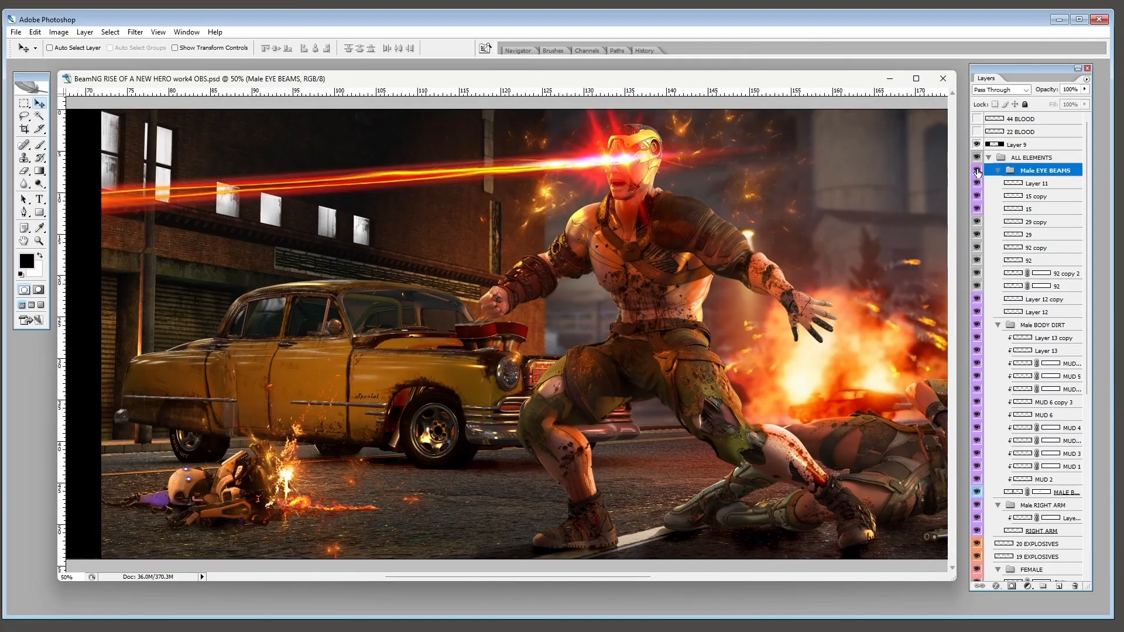
click(977, 182)
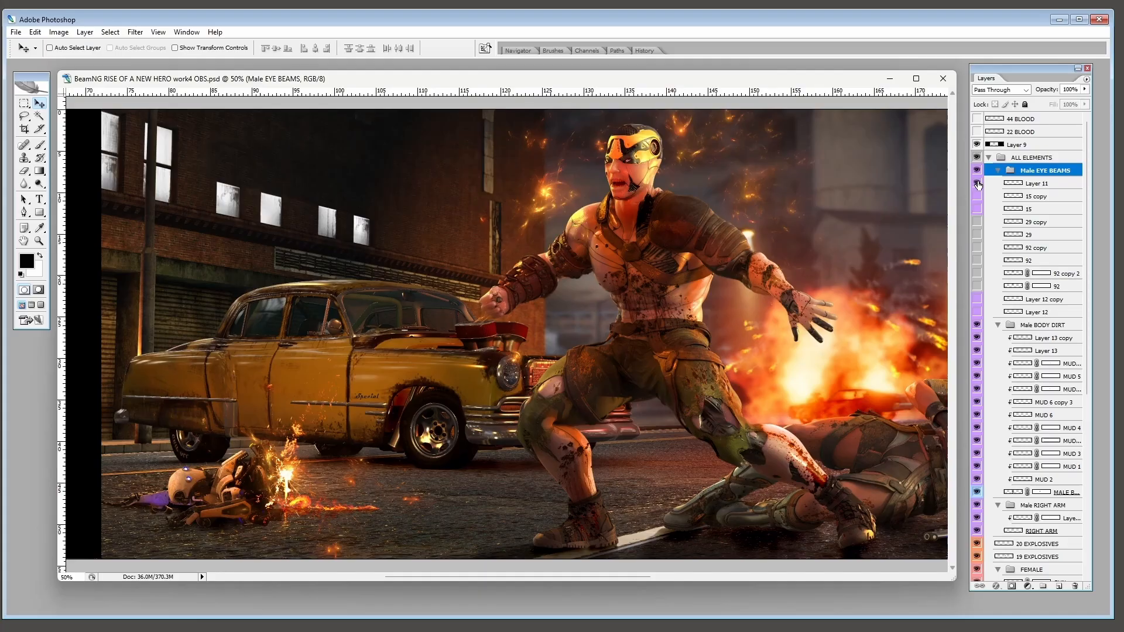
click(1023, 184)
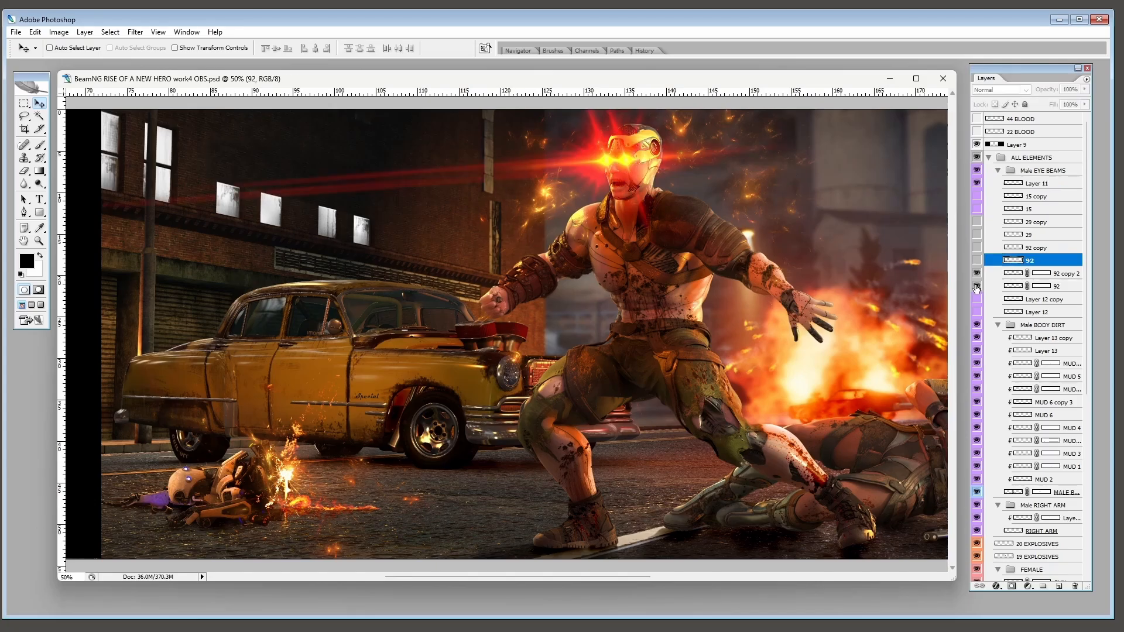
- Compare the eye glow with the masked 92 and 92 copy 2 flare layers hidden and shown
click(977, 286)
click(976, 274)
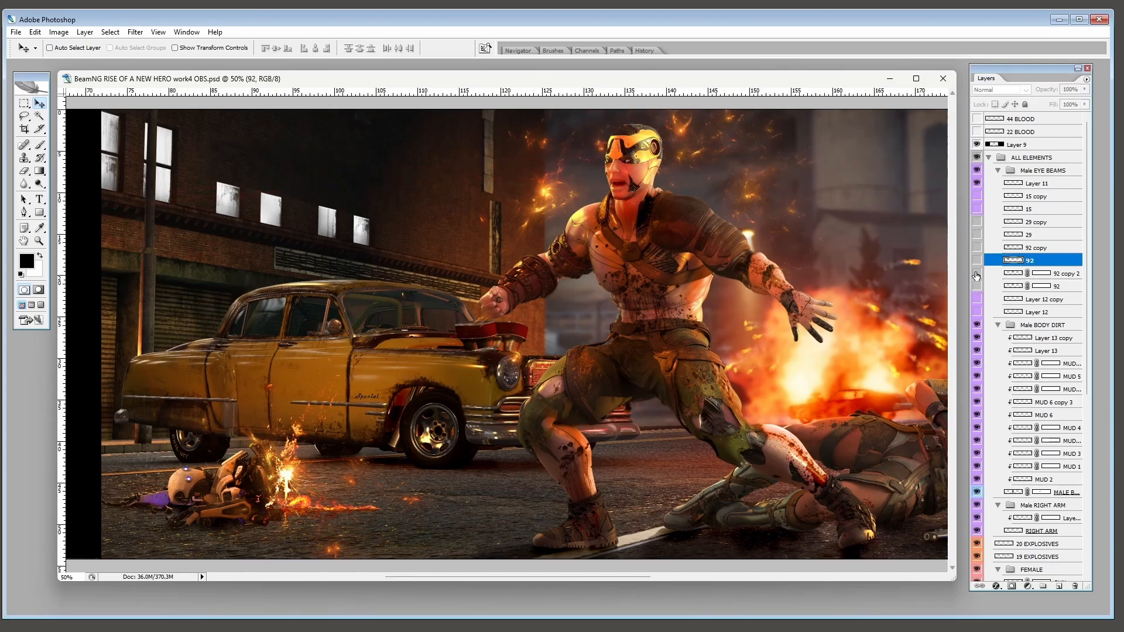
click(977, 286)
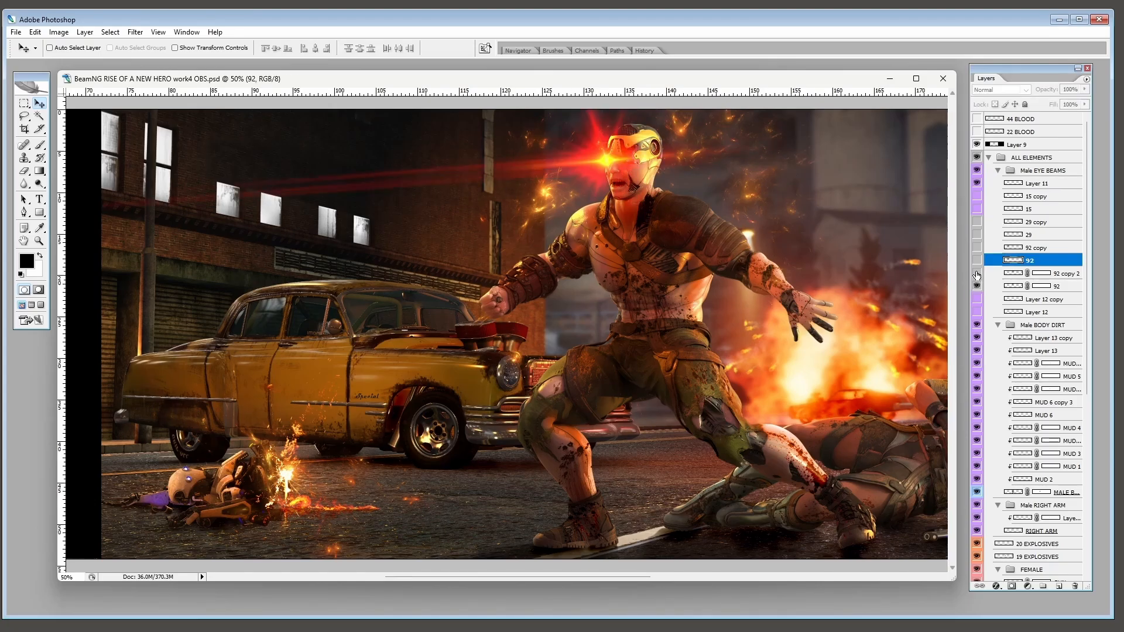
click(977, 274)
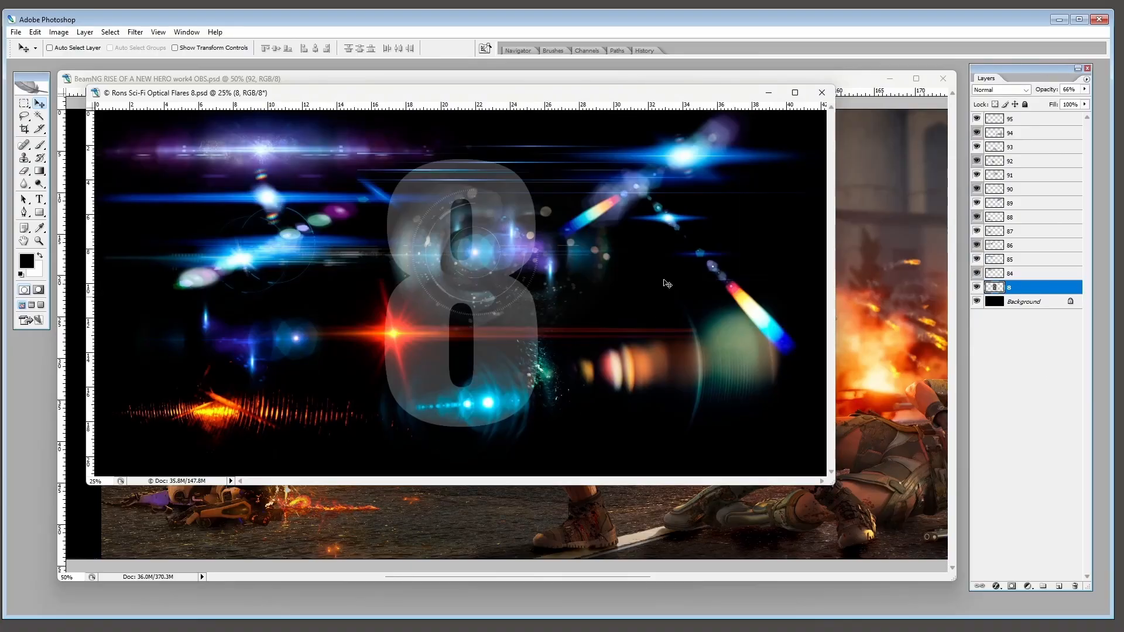
- Enable Auto Select Layer, shift the red star flare on layer 92 in Rons Sci-Fi Optical Flares 8.psd, and close the file
drag(345, 93, 308, 78)
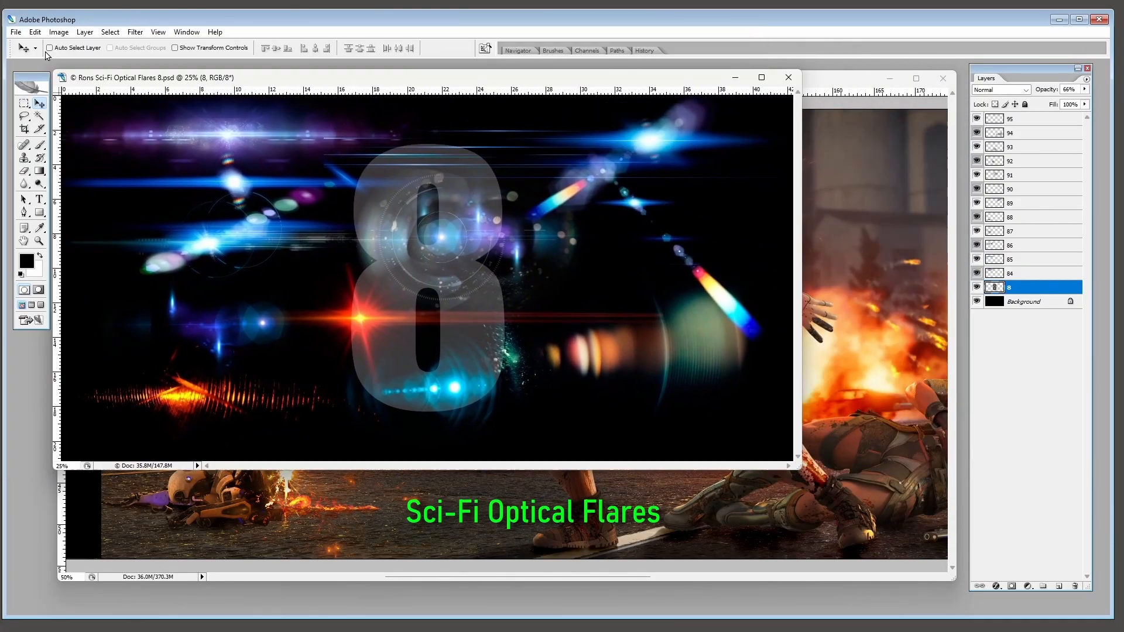
click(49, 48)
drag(363, 325, 314, 319)
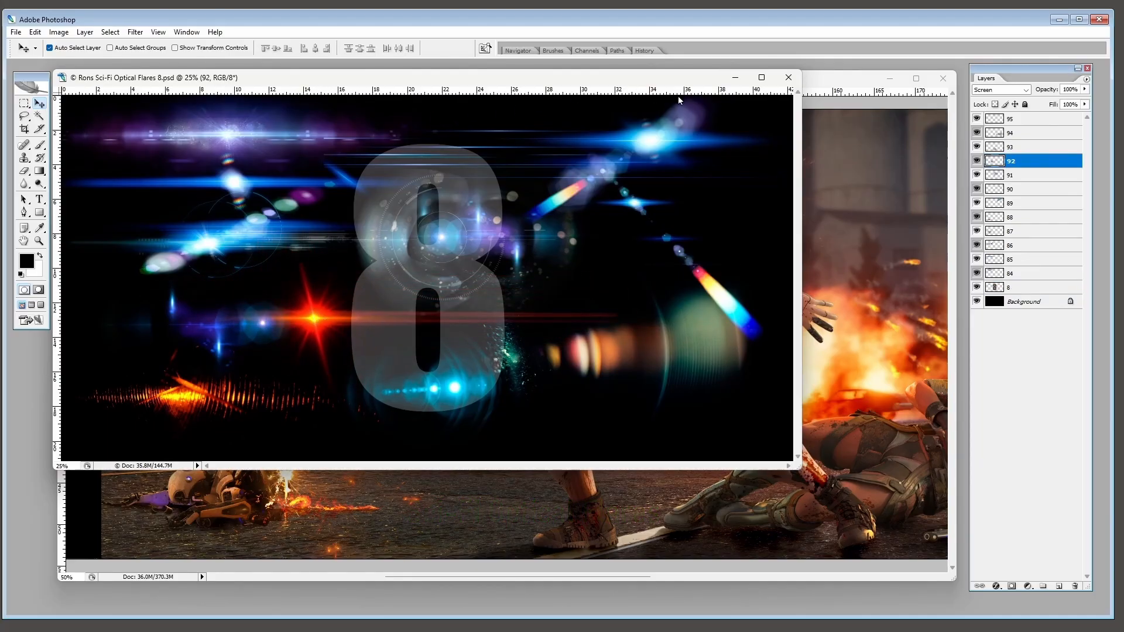
click(789, 78)
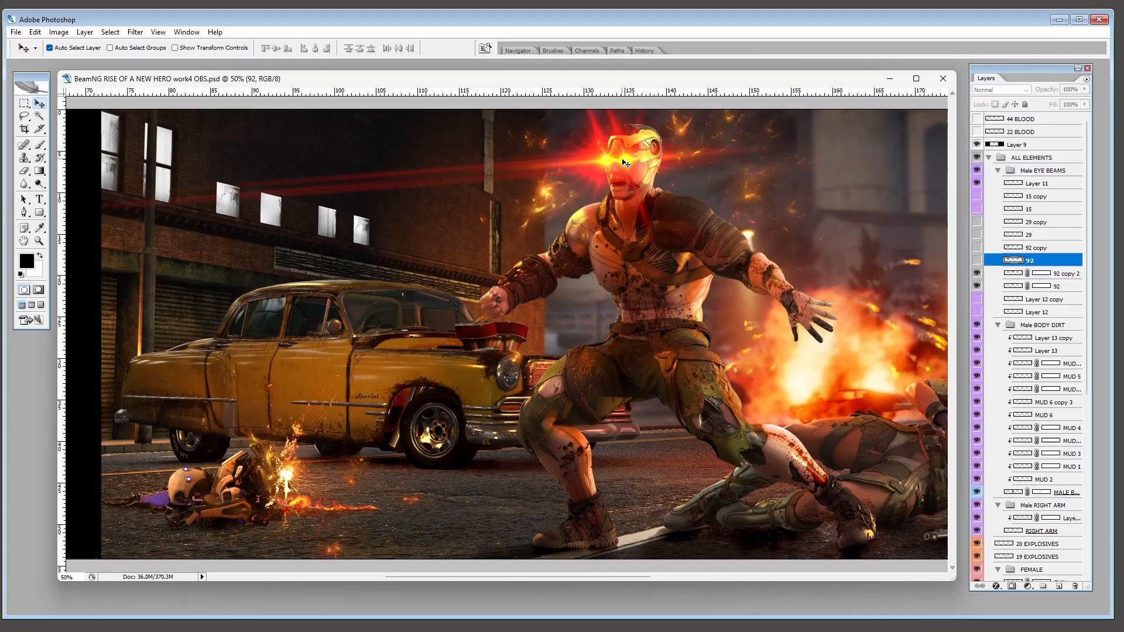
- Try moving the 92 copy 2 flare from the man's eye to above the car, and undo the move
mouse_move(596, 83)
mouse_down()
mouse_move(582, 88)
mouse_move(599, 83)
mouse_up()
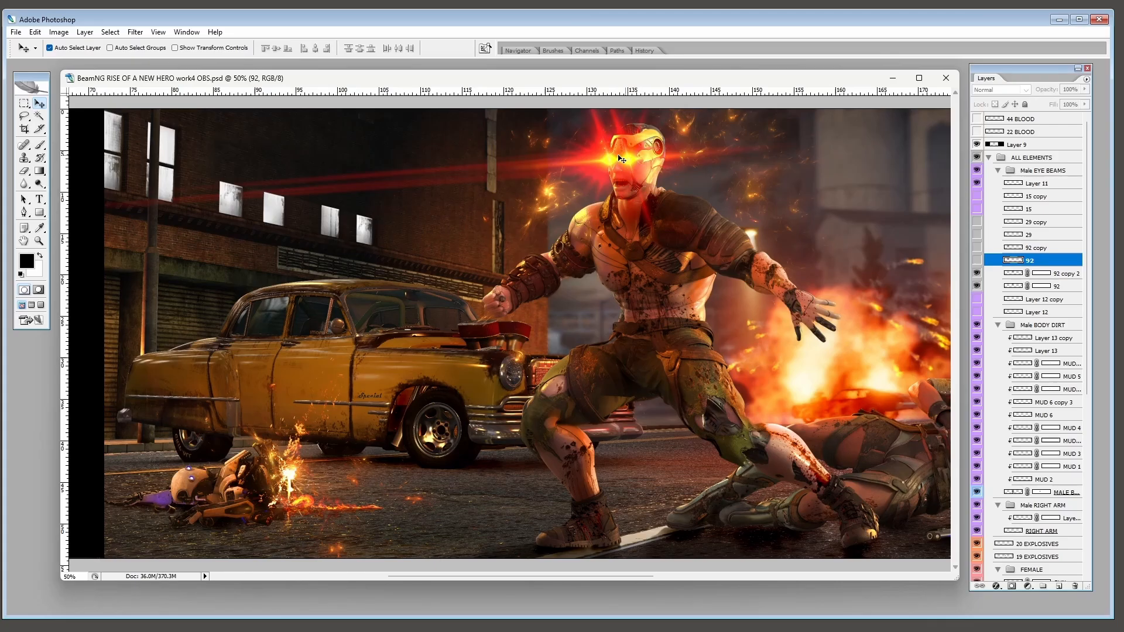
key(Tab)
drag(630, 165, 436, 248)
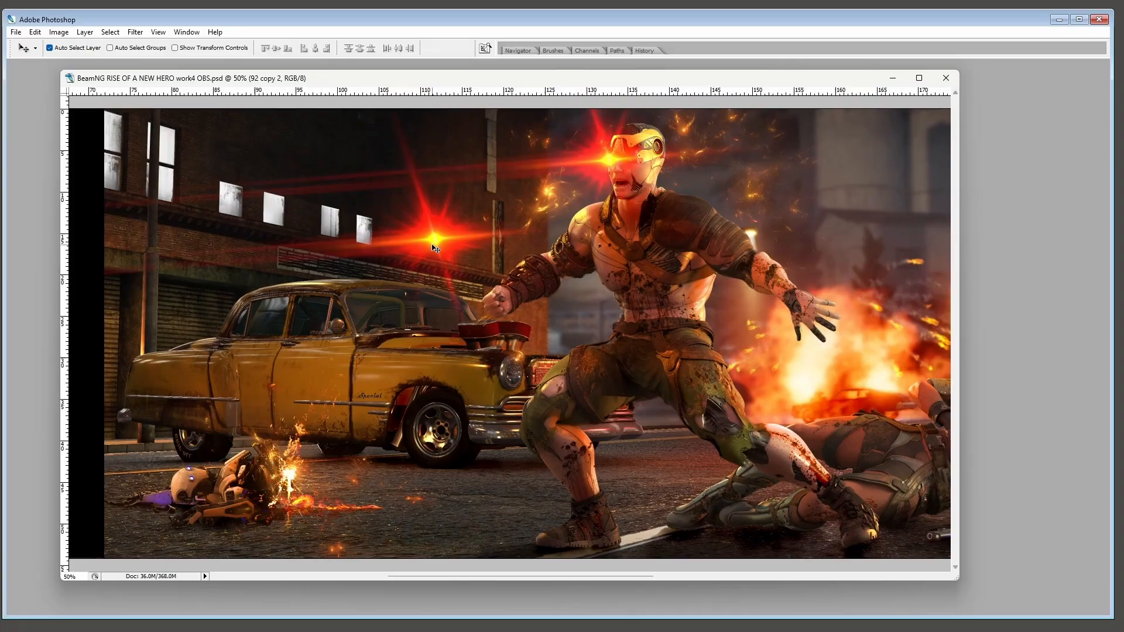
key(ctrl+z)
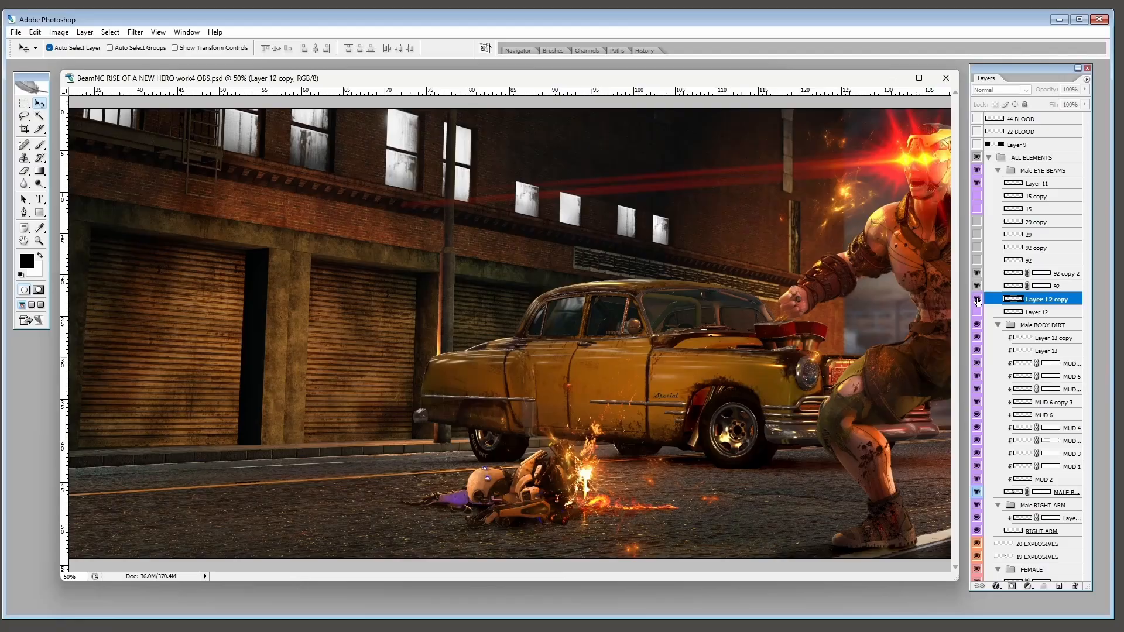
- Show the red beam layers Layer 12 copy and Layer 12, and restore the black Layer 9 frame
click(977, 300)
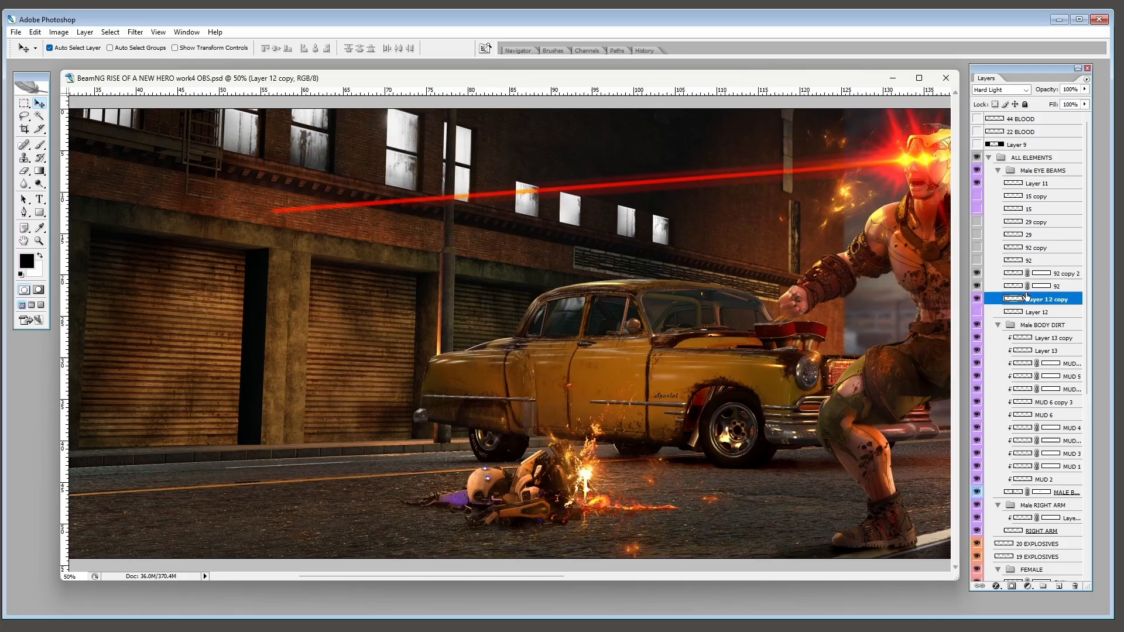
click(976, 311)
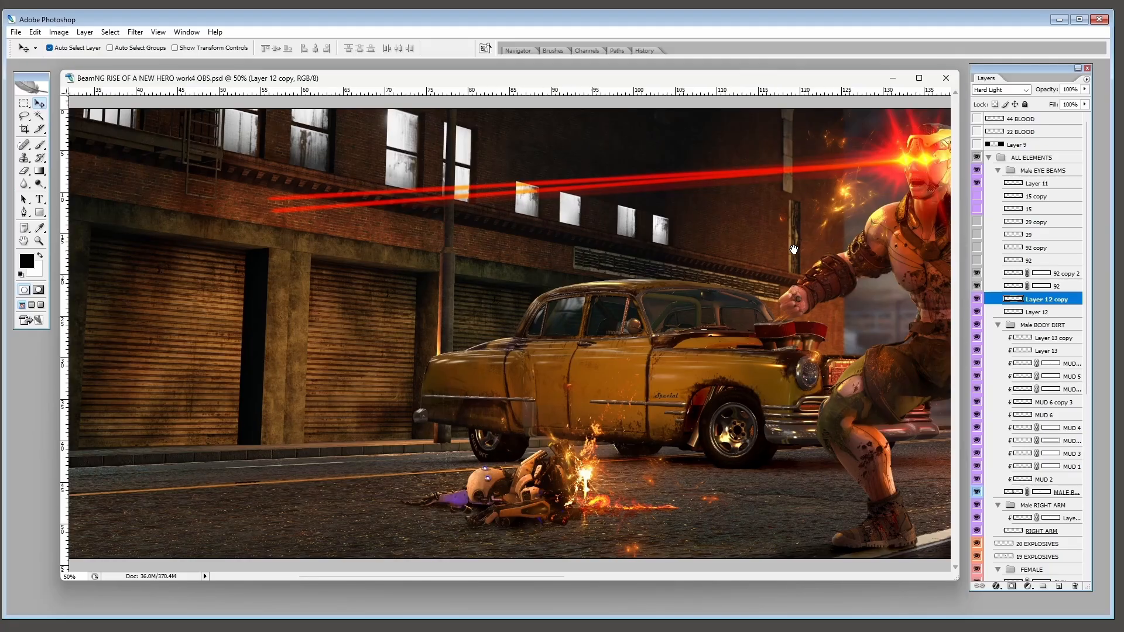
drag(782, 252, 715, 262)
click(977, 145)
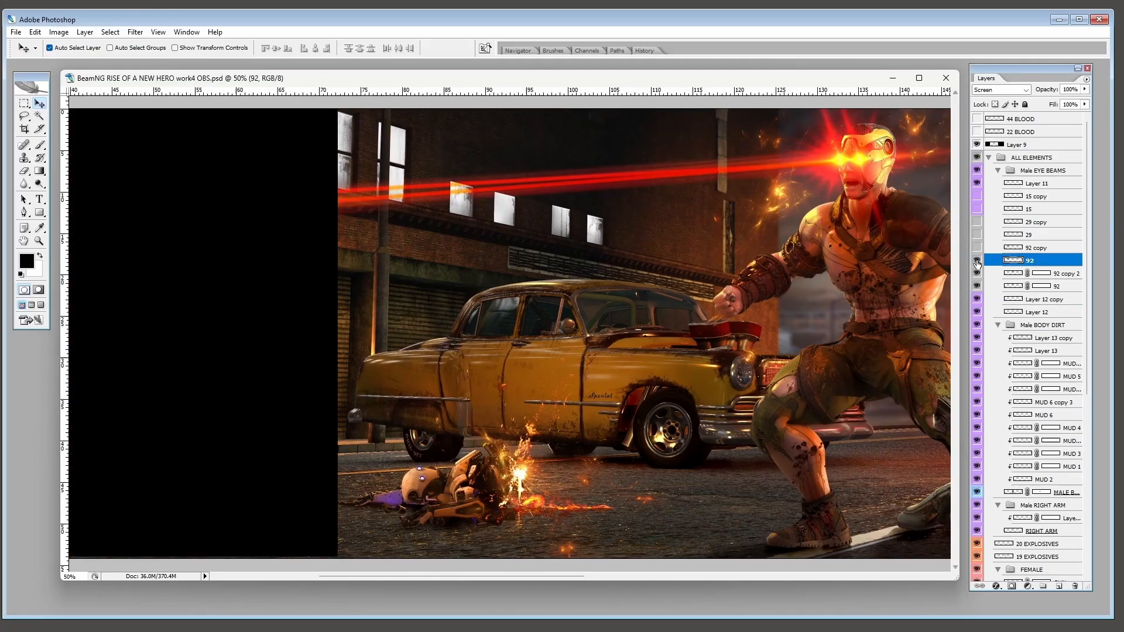
- Show the 92 copy flare layer and toggle Layer 9 off and on to inspect the beams' far end
click(977, 248)
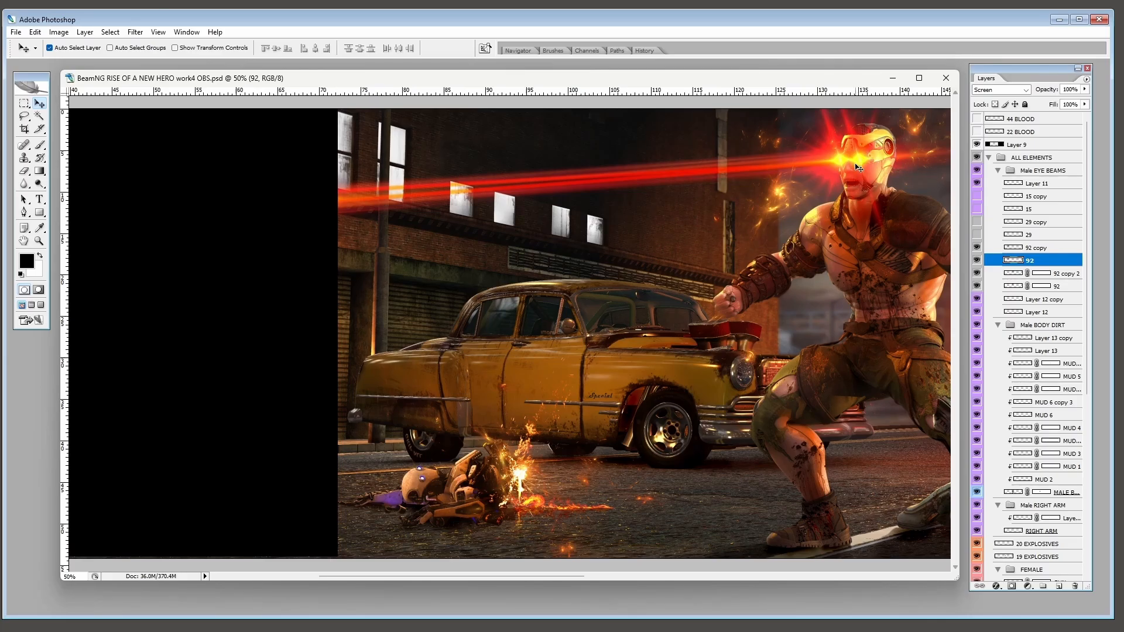
click(977, 144)
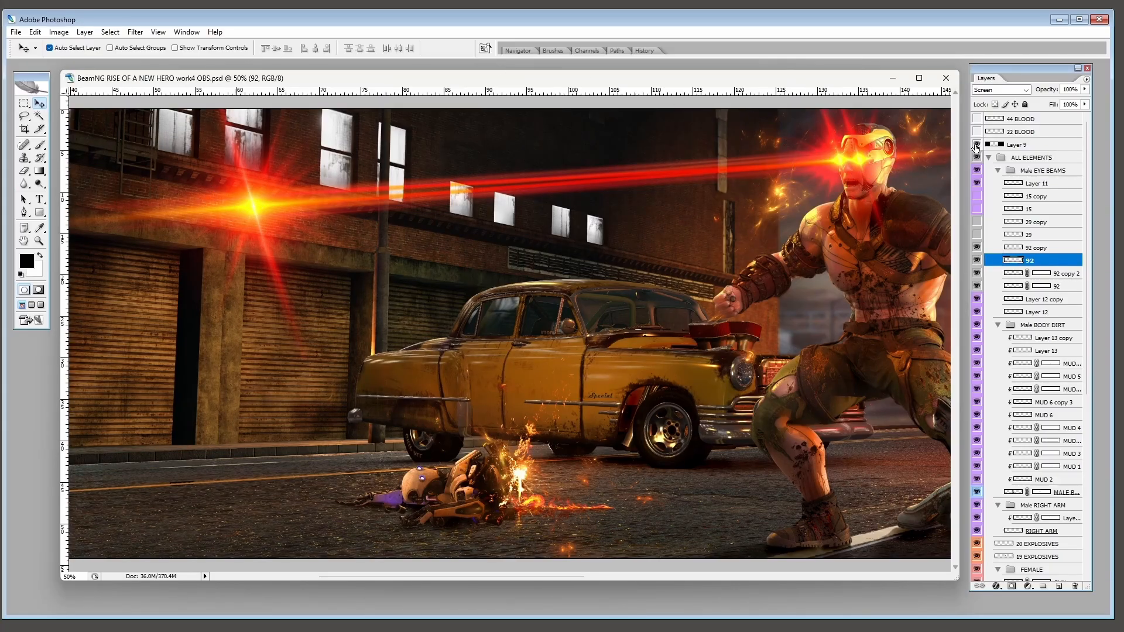
click(976, 144)
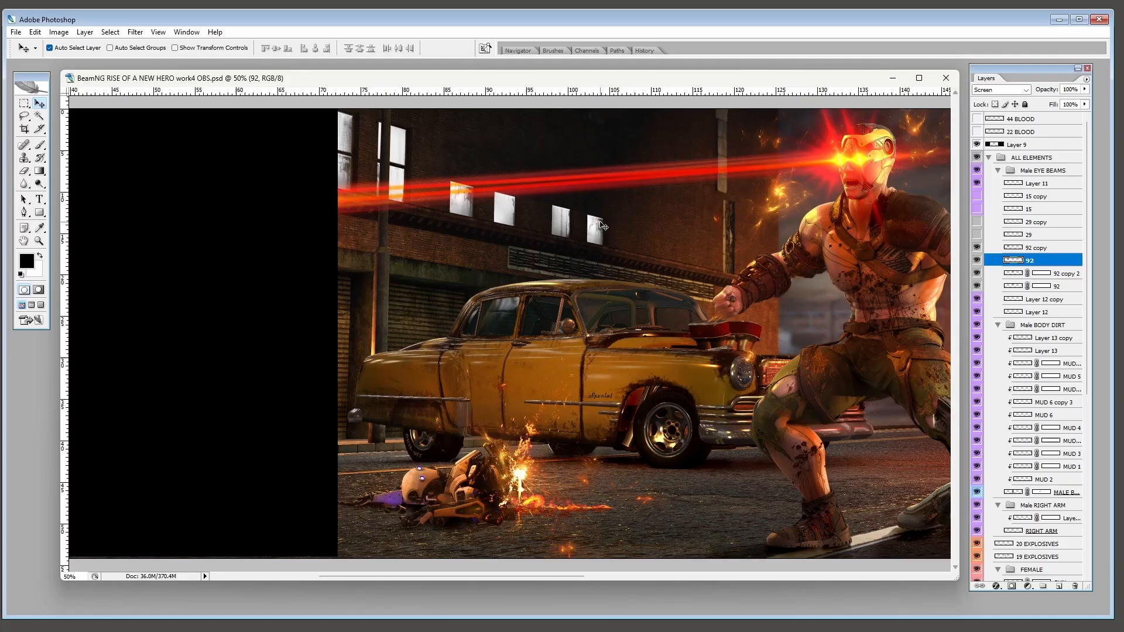
- Show the 29 copy layer, shift the source flare 29 in Rons Sci-Fi Optical Flares 3.psd, and close that file without saving
click(977, 222)
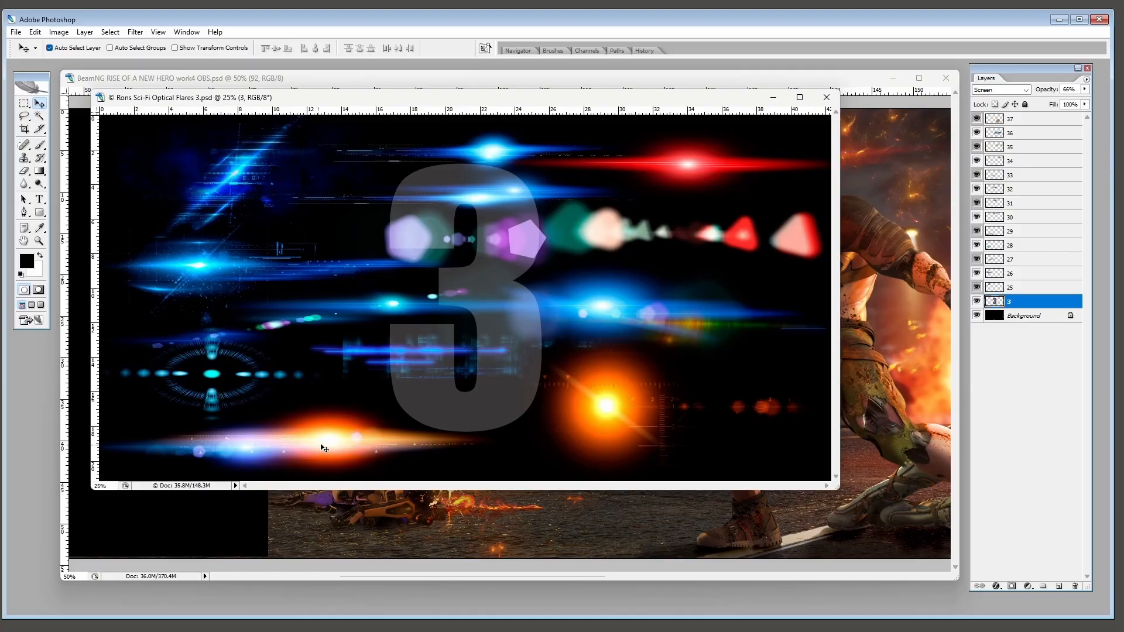
mouse_move(325, 447)
mouse_down()
mouse_move(310, 436)
mouse_move(346, 440)
mouse_move(317, 446)
mouse_up()
click(826, 97)
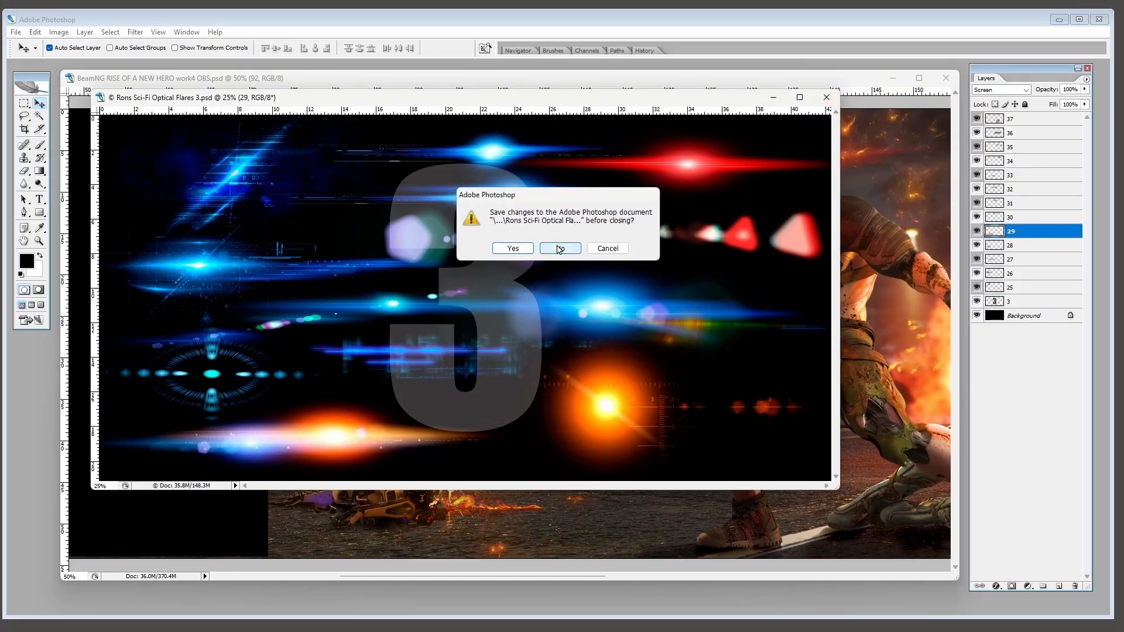
click(560, 248)
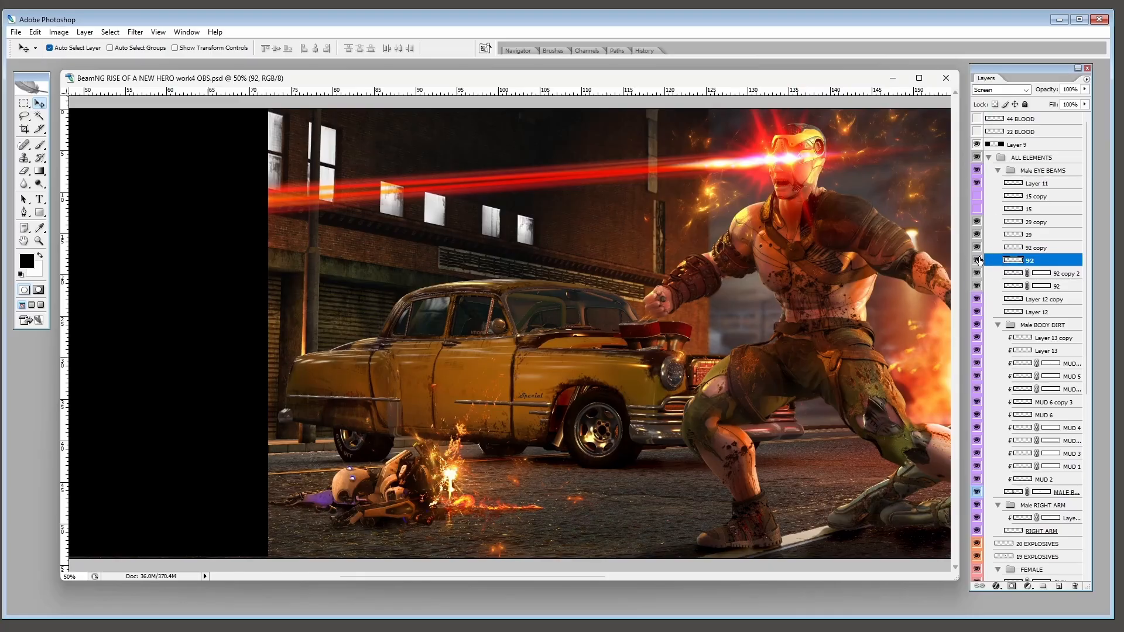
- Show layers 29 and 15 in the Male EYE BEAMS group
click(977, 235)
click(1011, 209)
click(977, 210)
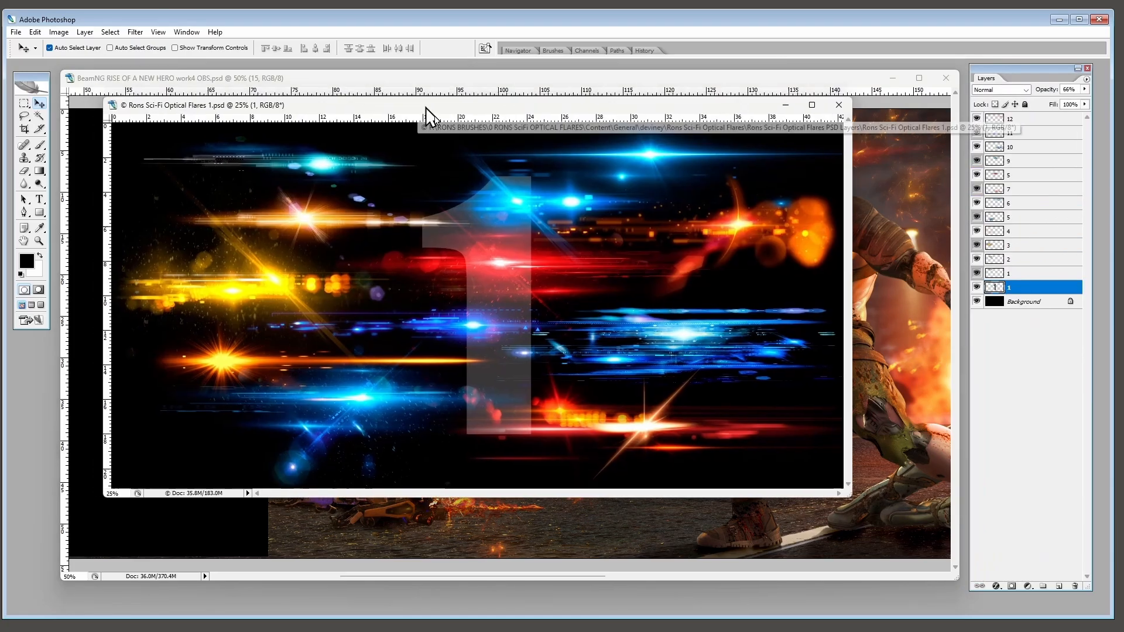
- Shift the orange star flare on layer 4 in Rons Sci-Fi Optical Flares 1.psd to single out the source flare
drag(223, 111, 281, 171)
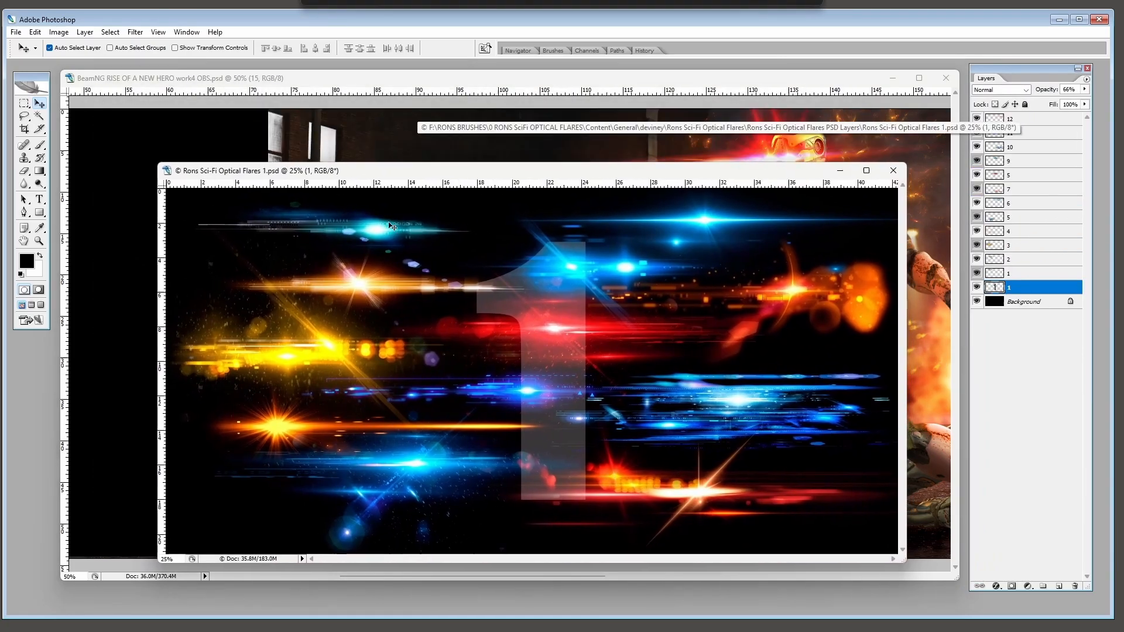
drag(283, 431, 260, 406)
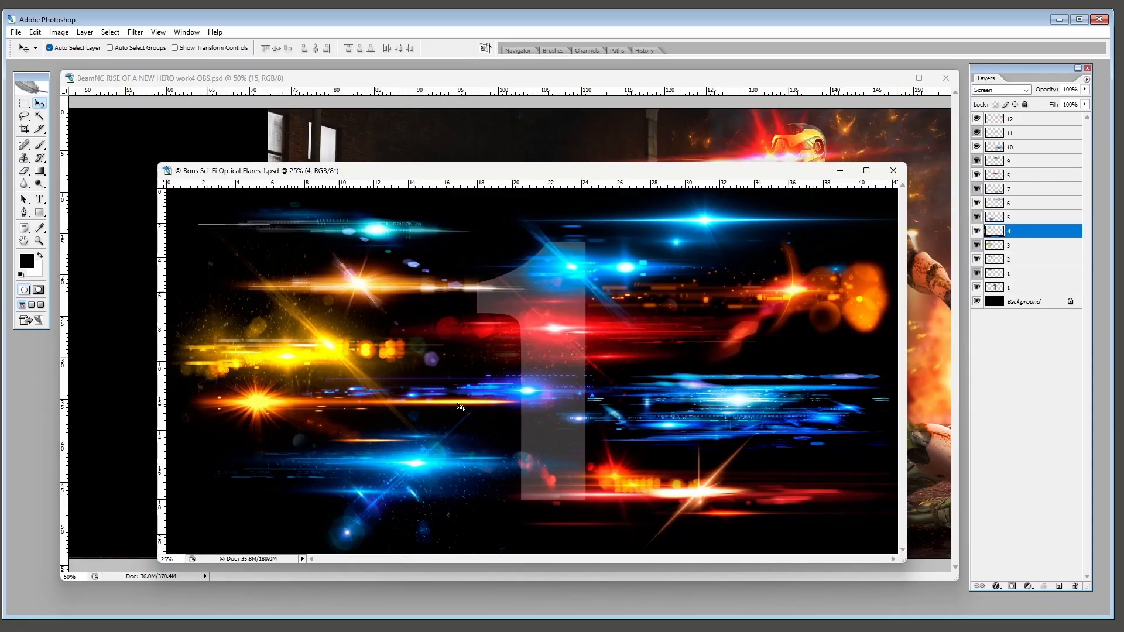
click(692, 174)
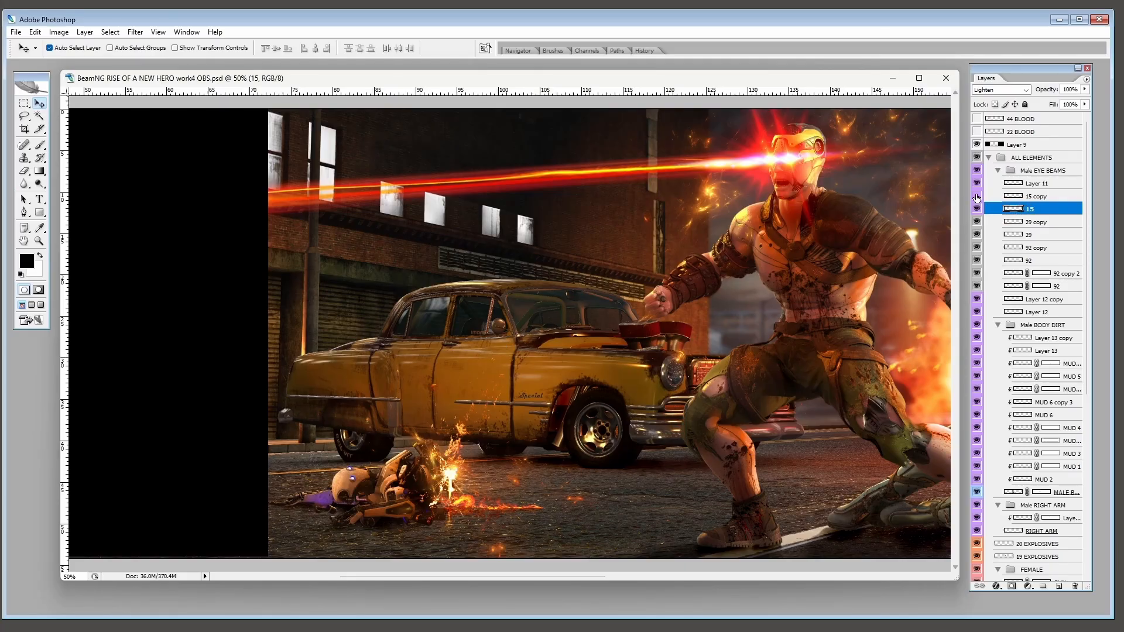
- Show the 15 copy layer and examine the complete eye-beam effect across the scene
click(977, 196)
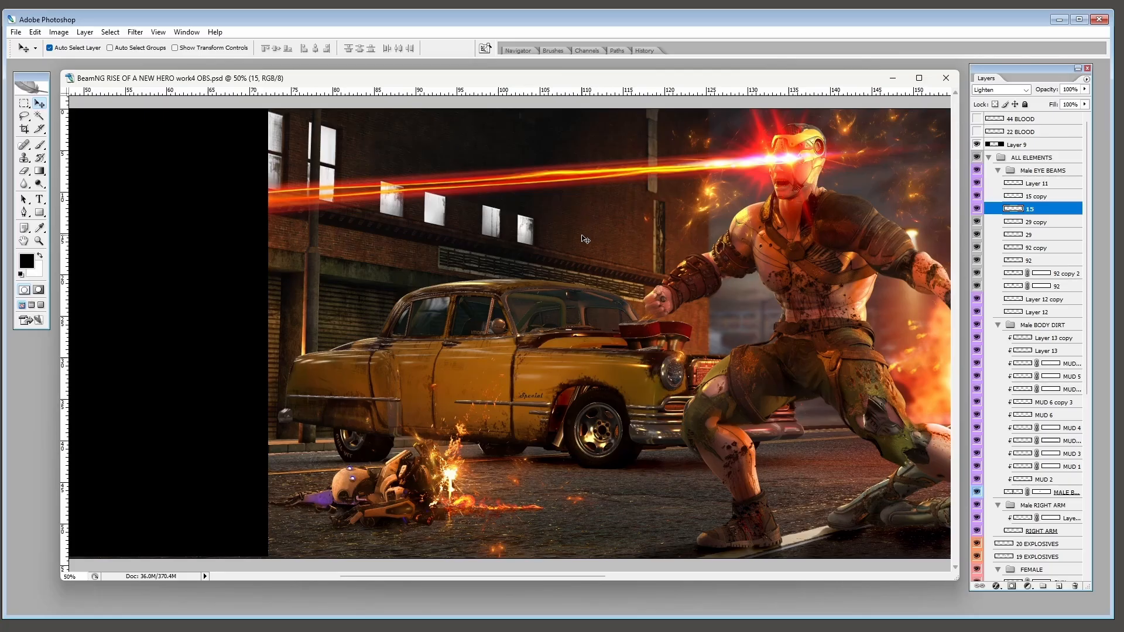
drag(724, 256, 537, 295)
drag(666, 337, 692, 346)
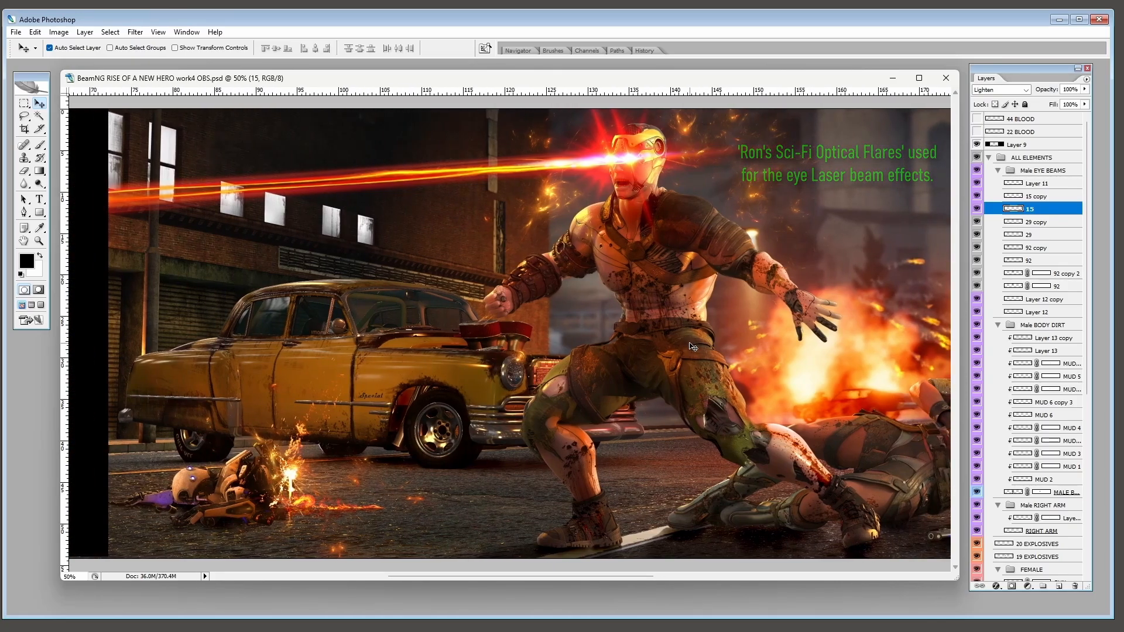
key(ctrl+minus)
key(ctrl+plus)
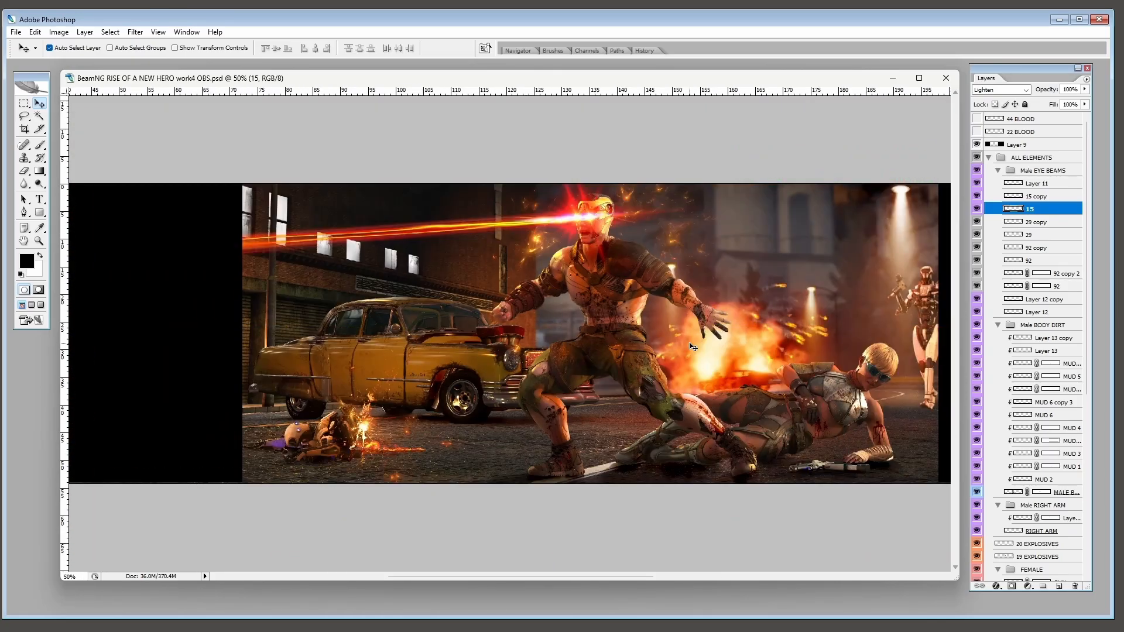
- Toggle the Male EYE BEAMS group's visibility to compare the scene with and without the laser beams and eye glow
drag(724, 344, 742, 323)
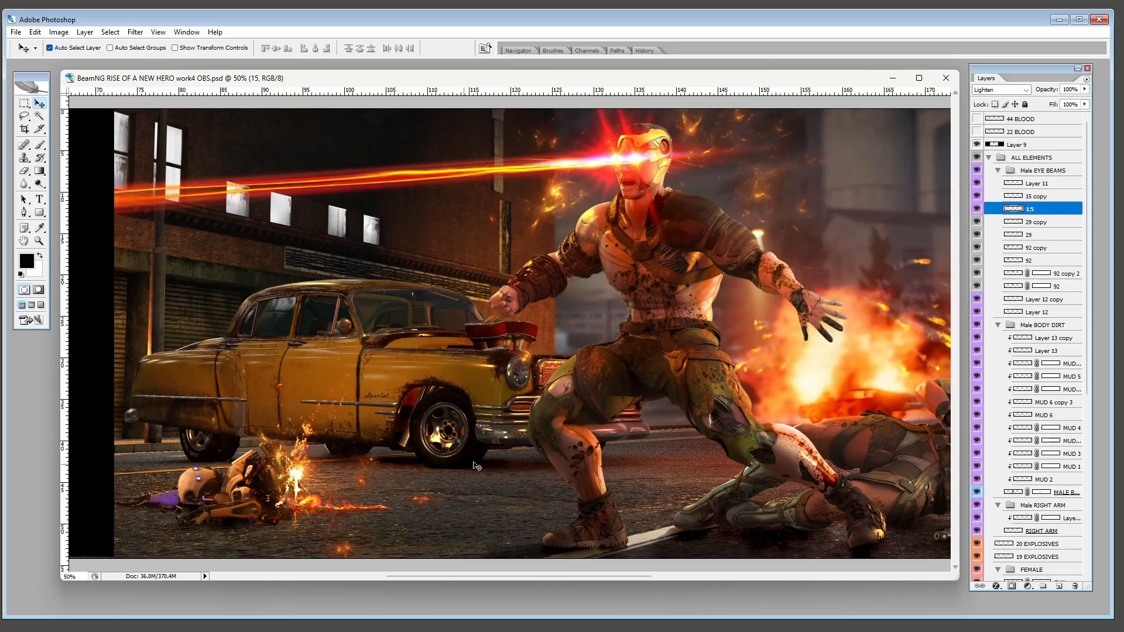
key(ctrl+minus)
key(ctrl+plus)
drag(590, 410, 758, 402)
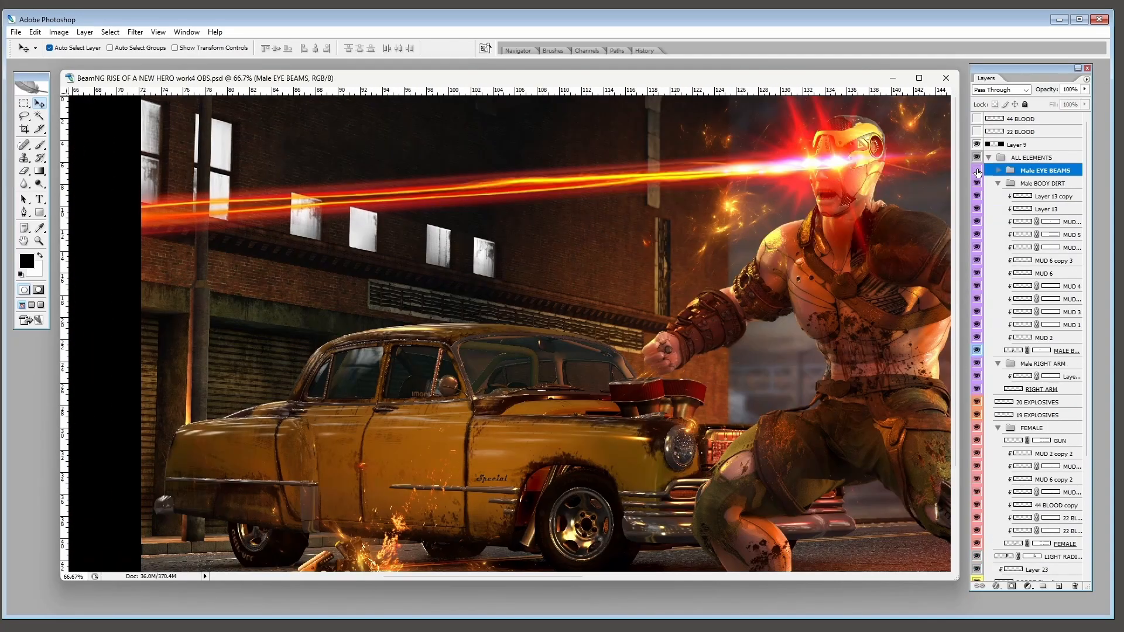
click(977, 170)
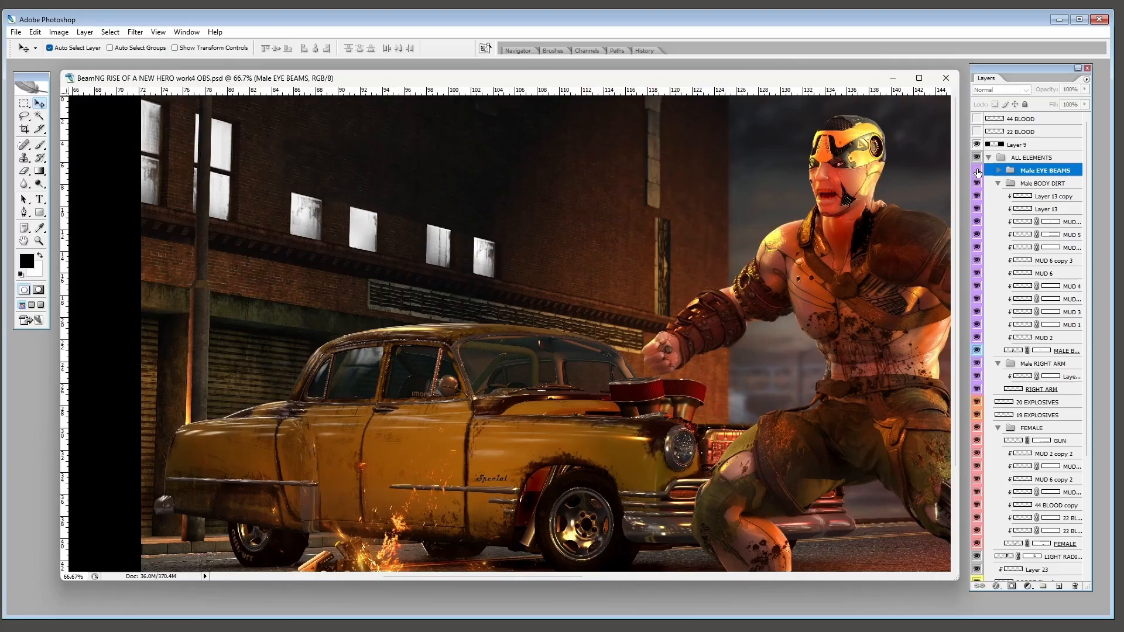
click(977, 171)
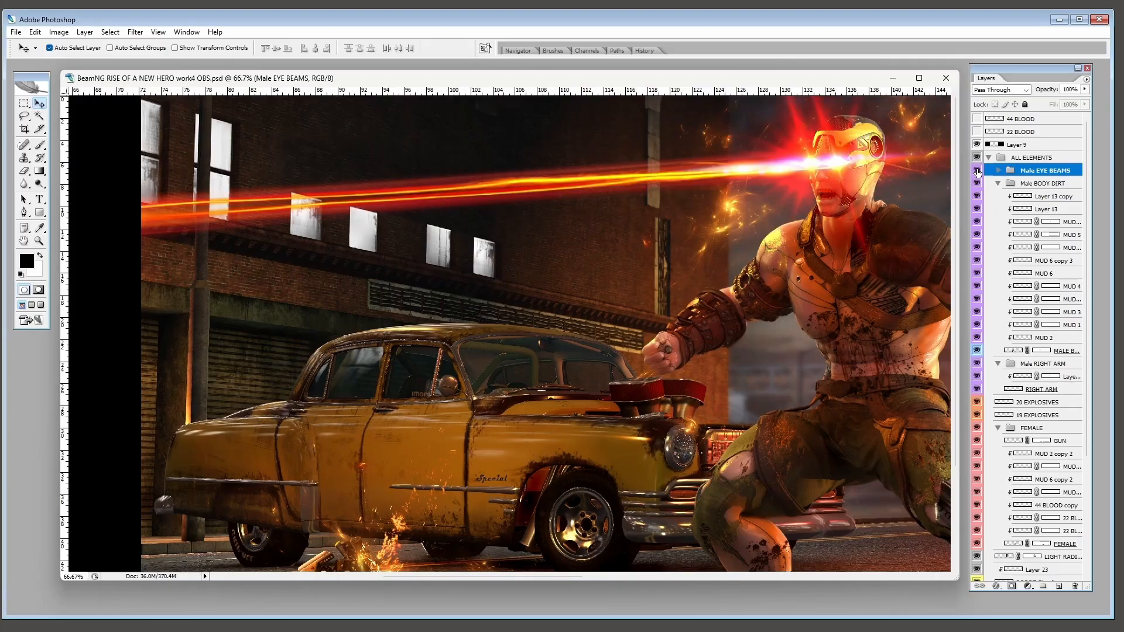
click(977, 171)
click(977, 171)
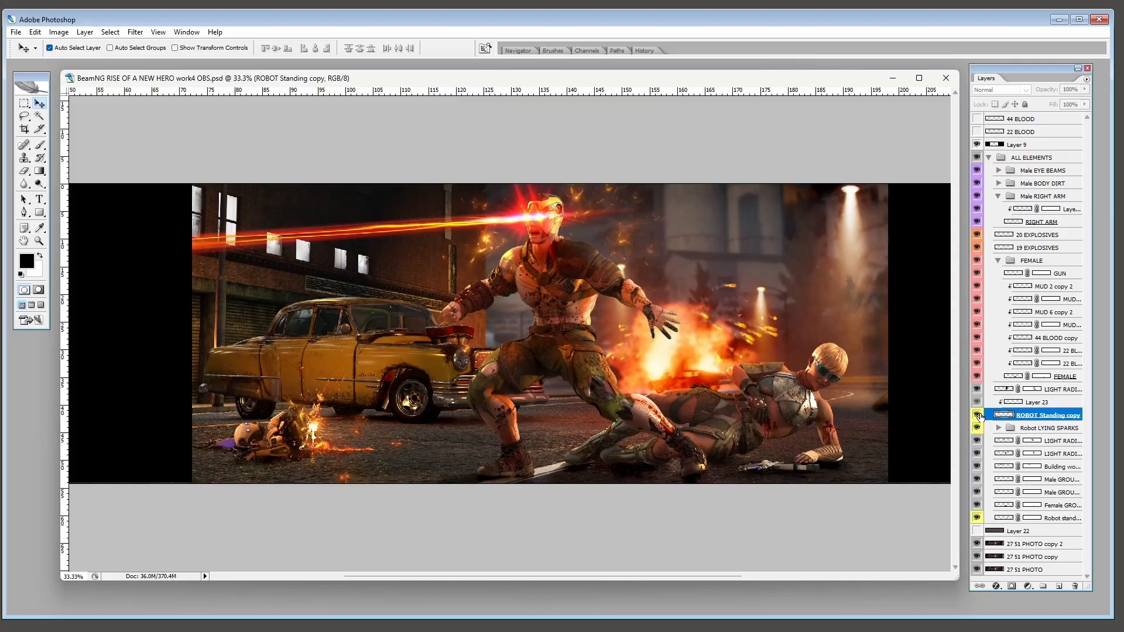
- Show the ROBOT Standing copy layer and the building window blockout layer in the ALL ELEMENTS group
click(977, 415)
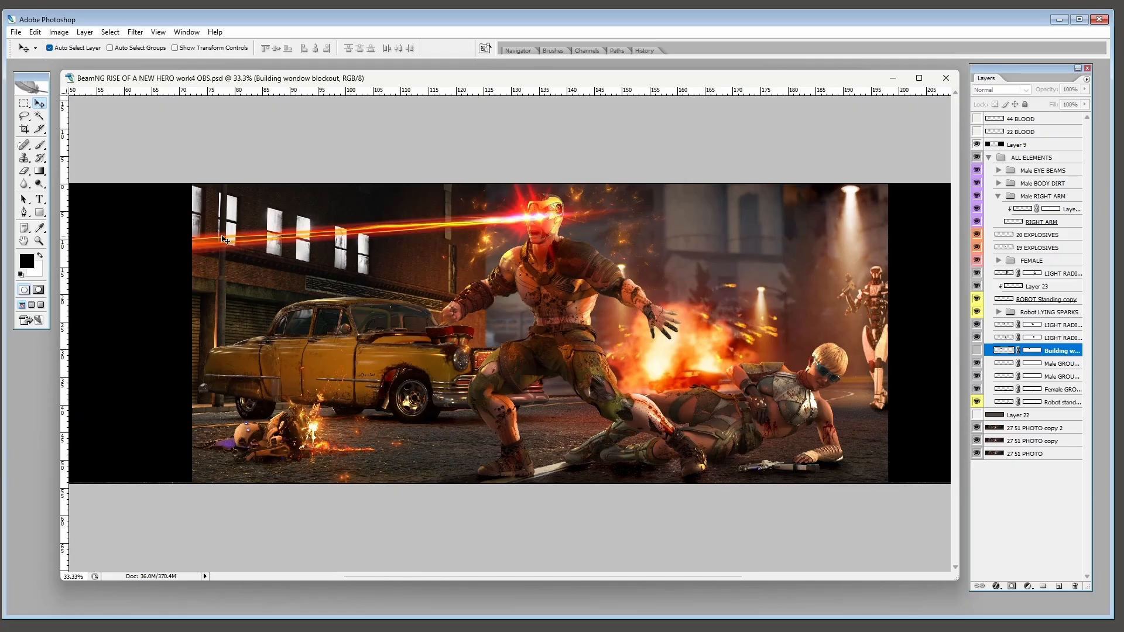
click(977, 350)
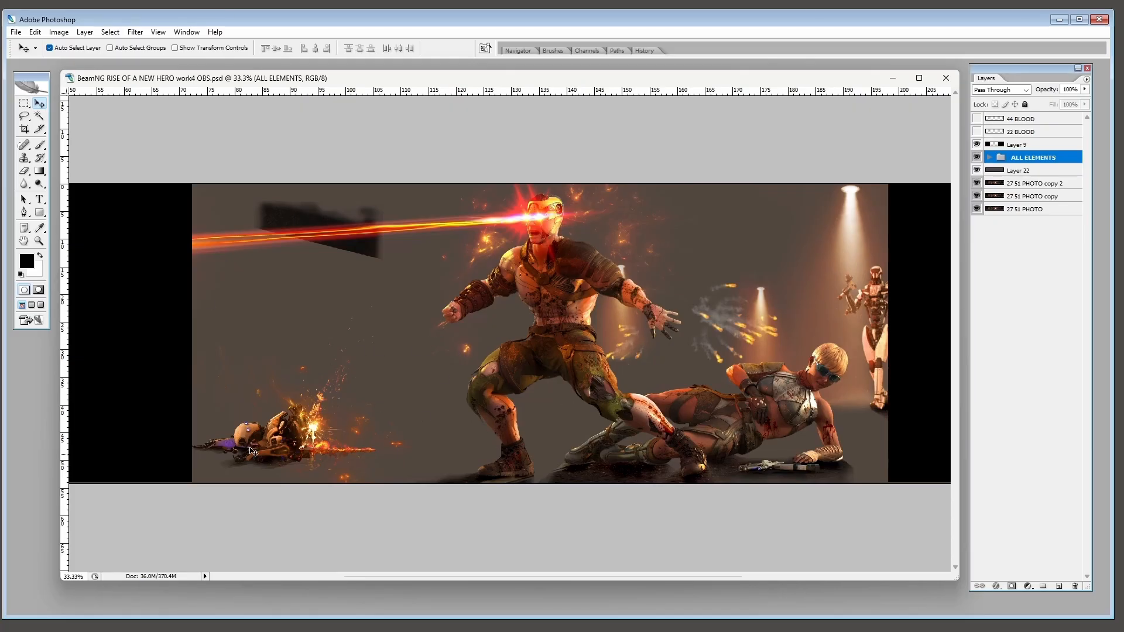
- Hide the gray Layer 22 and toggle the ALL ELEMENTS group off and on to compare the original background with the composite
drag(976, 170, 976, 159)
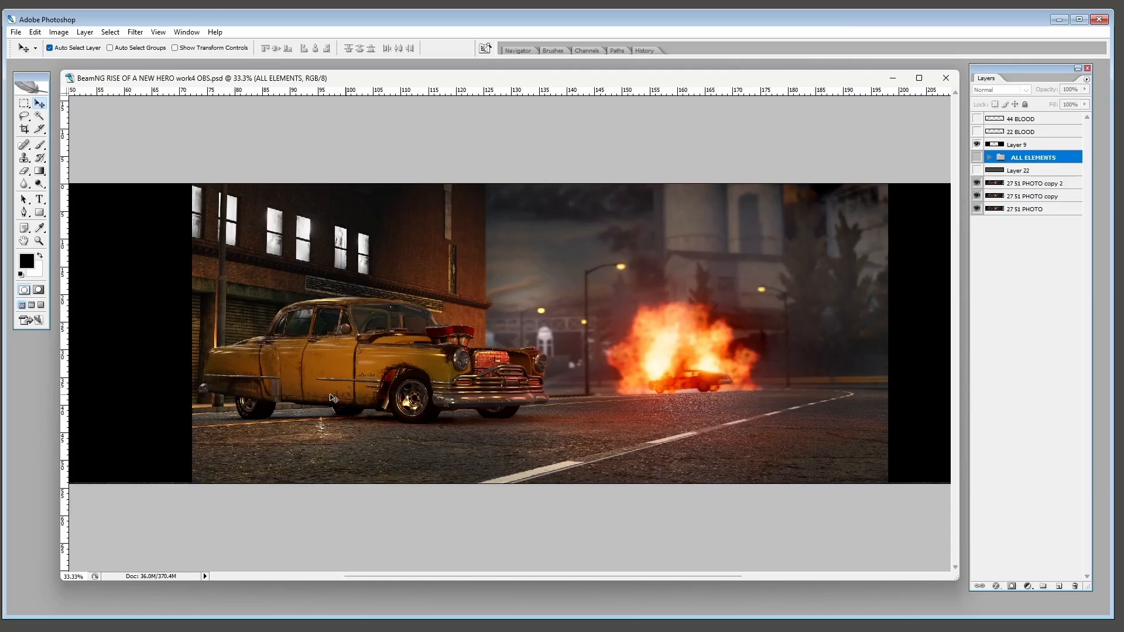
click(976, 158)
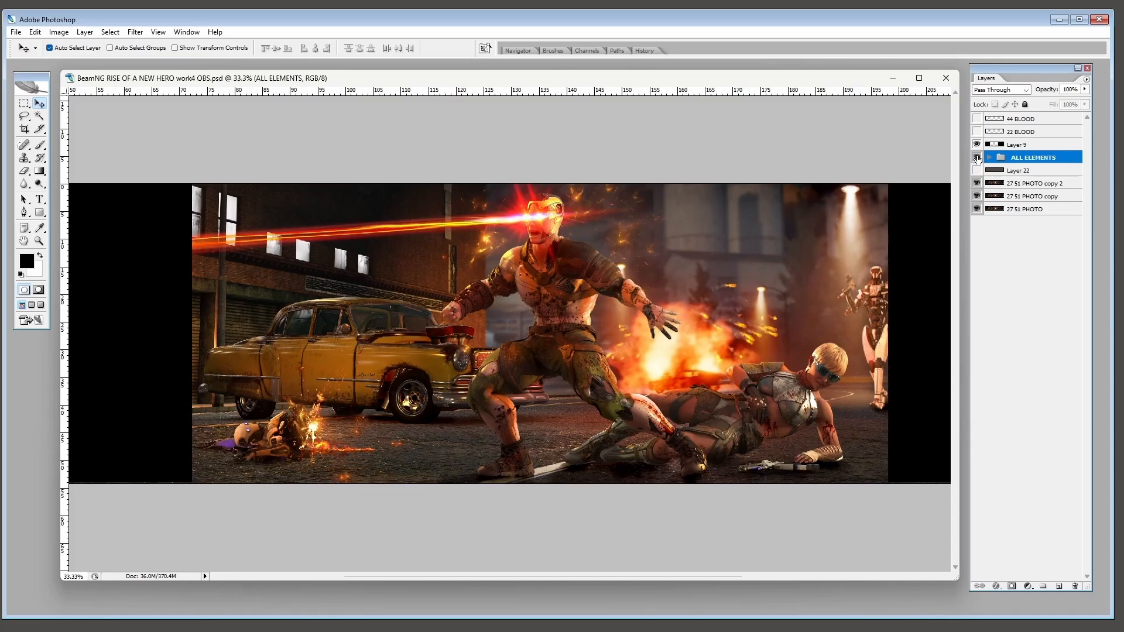